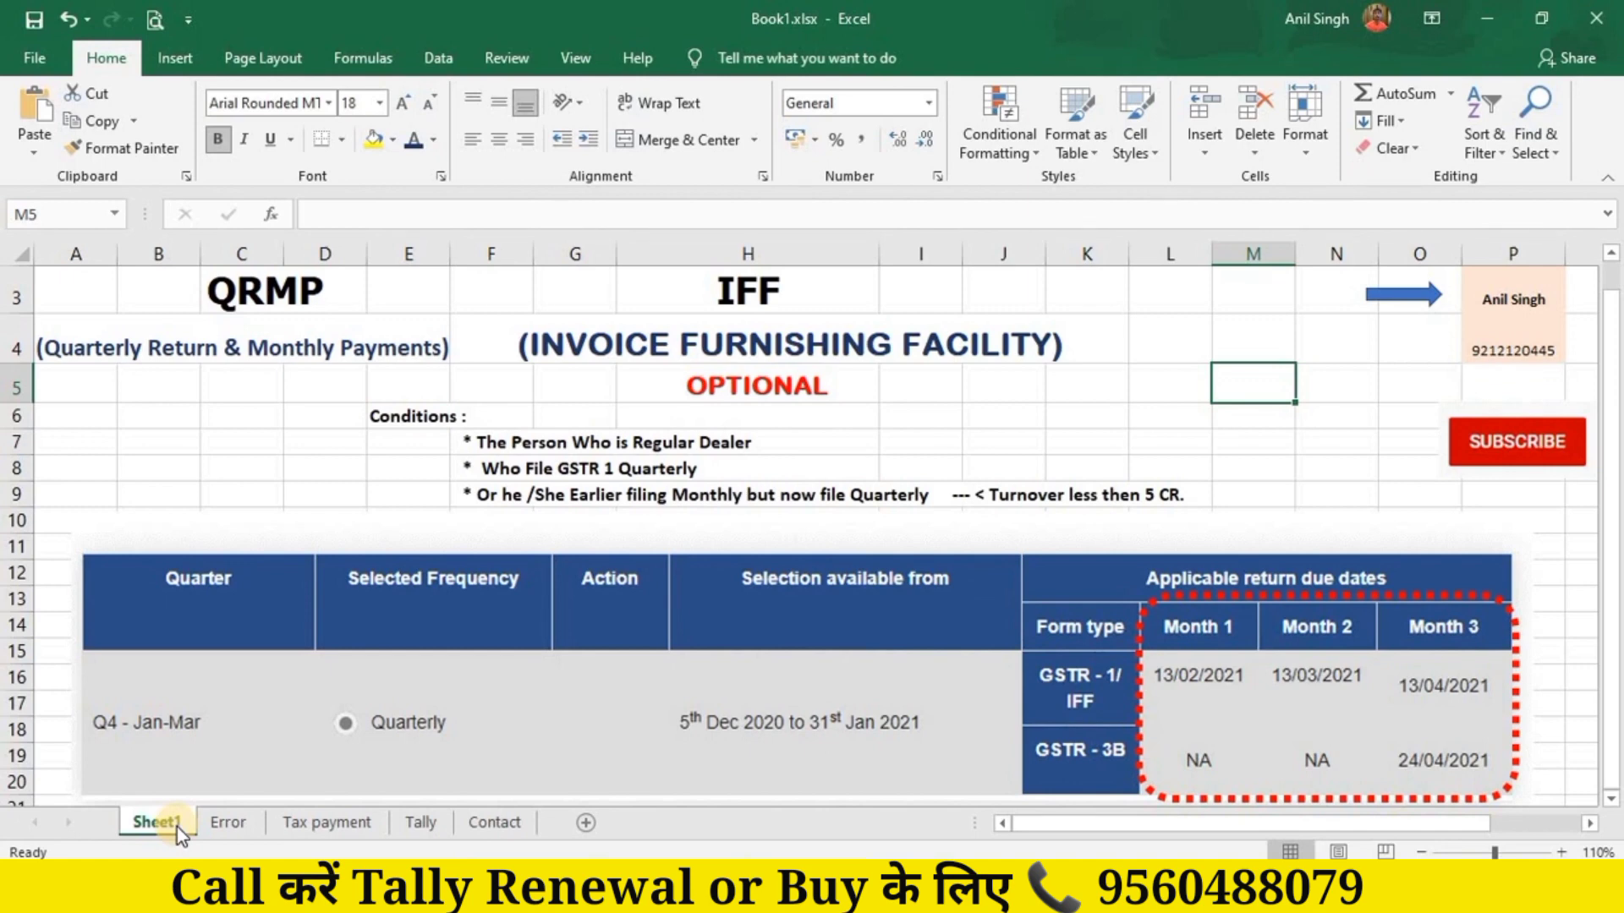
# Step: Switch to the Tally sheet in Excel, then move to TallyPrime's Gateway of Tally for Lachhman Electronics
pyautogui.click(419, 823)
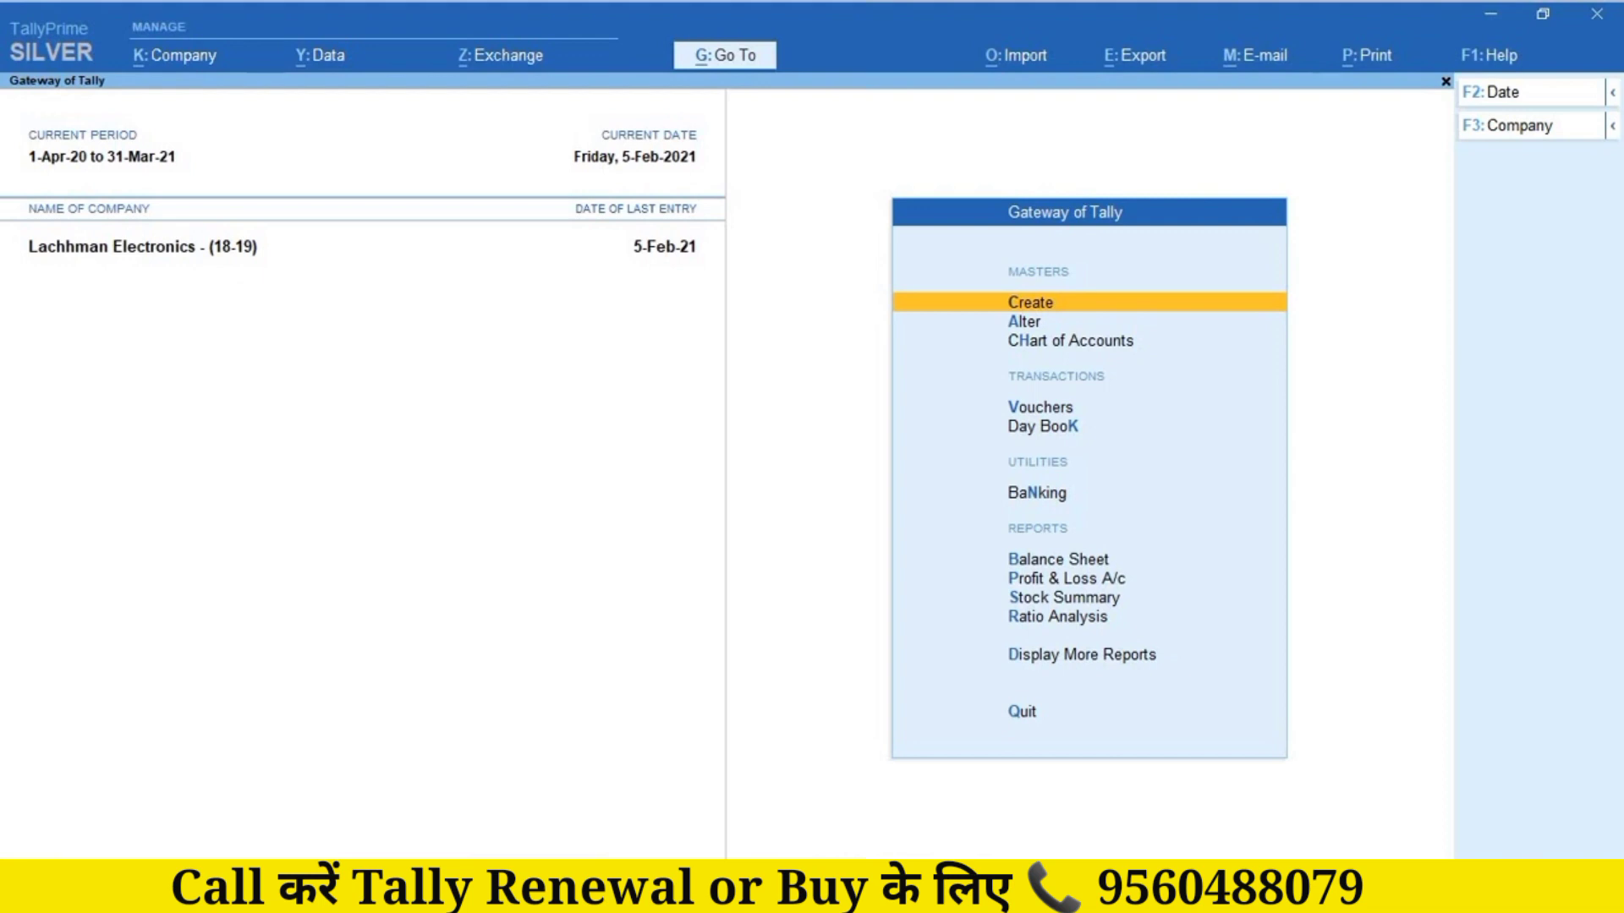
# Step: Open Lachhman Electronics' GSTR-1 for 1-Jan-21 to 31-Jan-21 via Display More Reports > GST Reports
pyautogui.press('d')
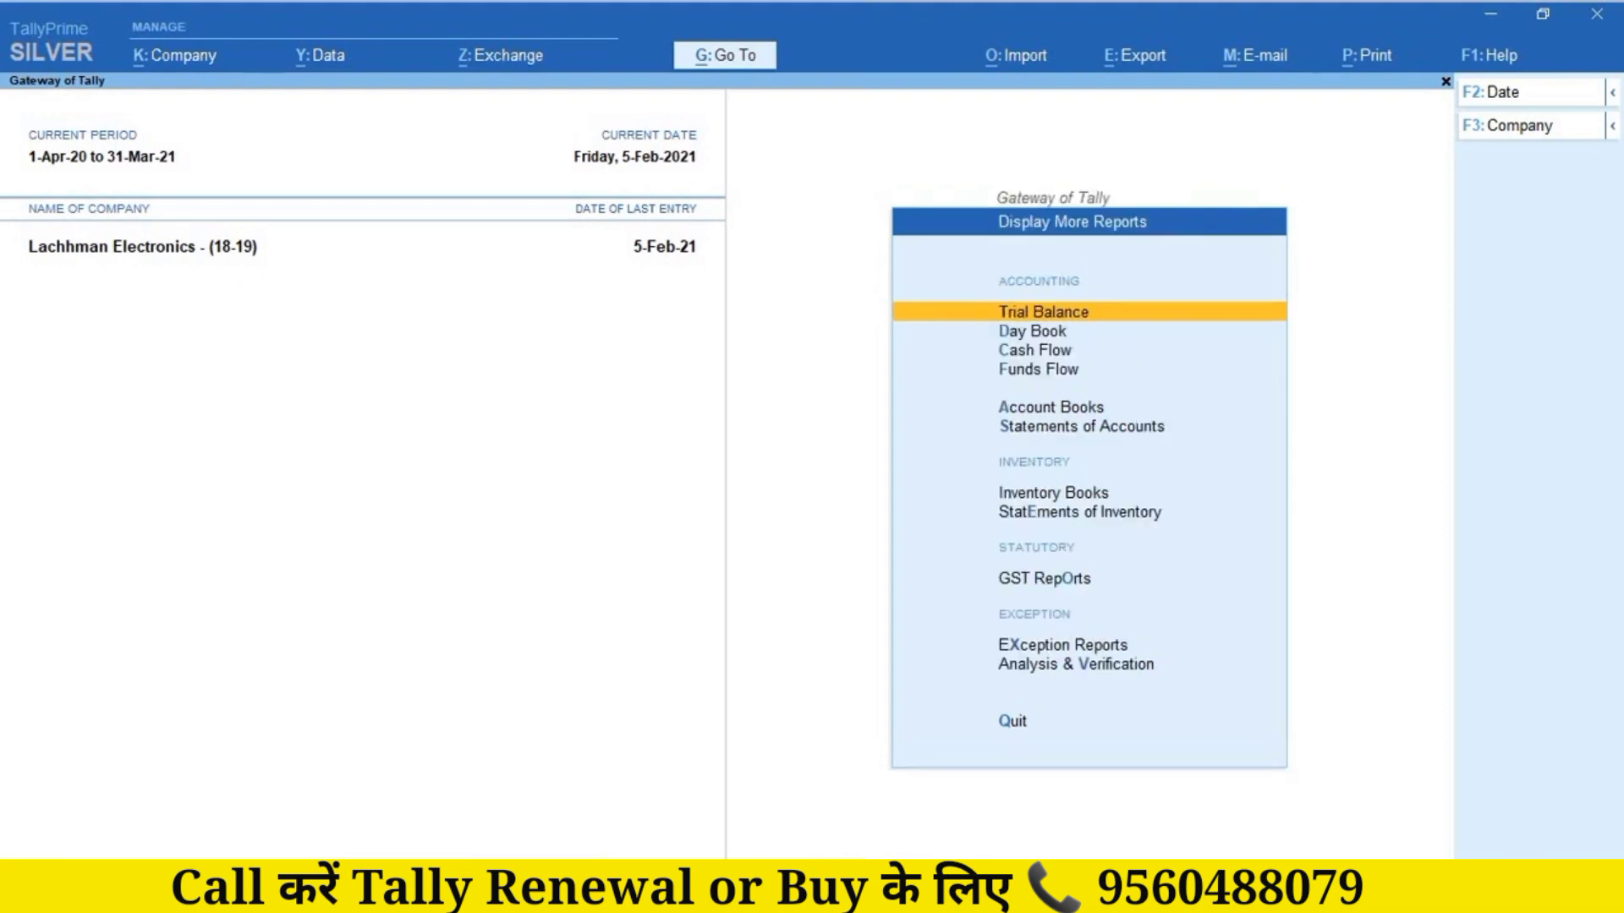
pyautogui.press('Down')
pyautogui.press('Down')
pyautogui.press('Down')
pyautogui.press('Down')
pyautogui.press('Down')
pyautogui.press('Down')
pyautogui.press('Down')
pyautogui.press('Down')
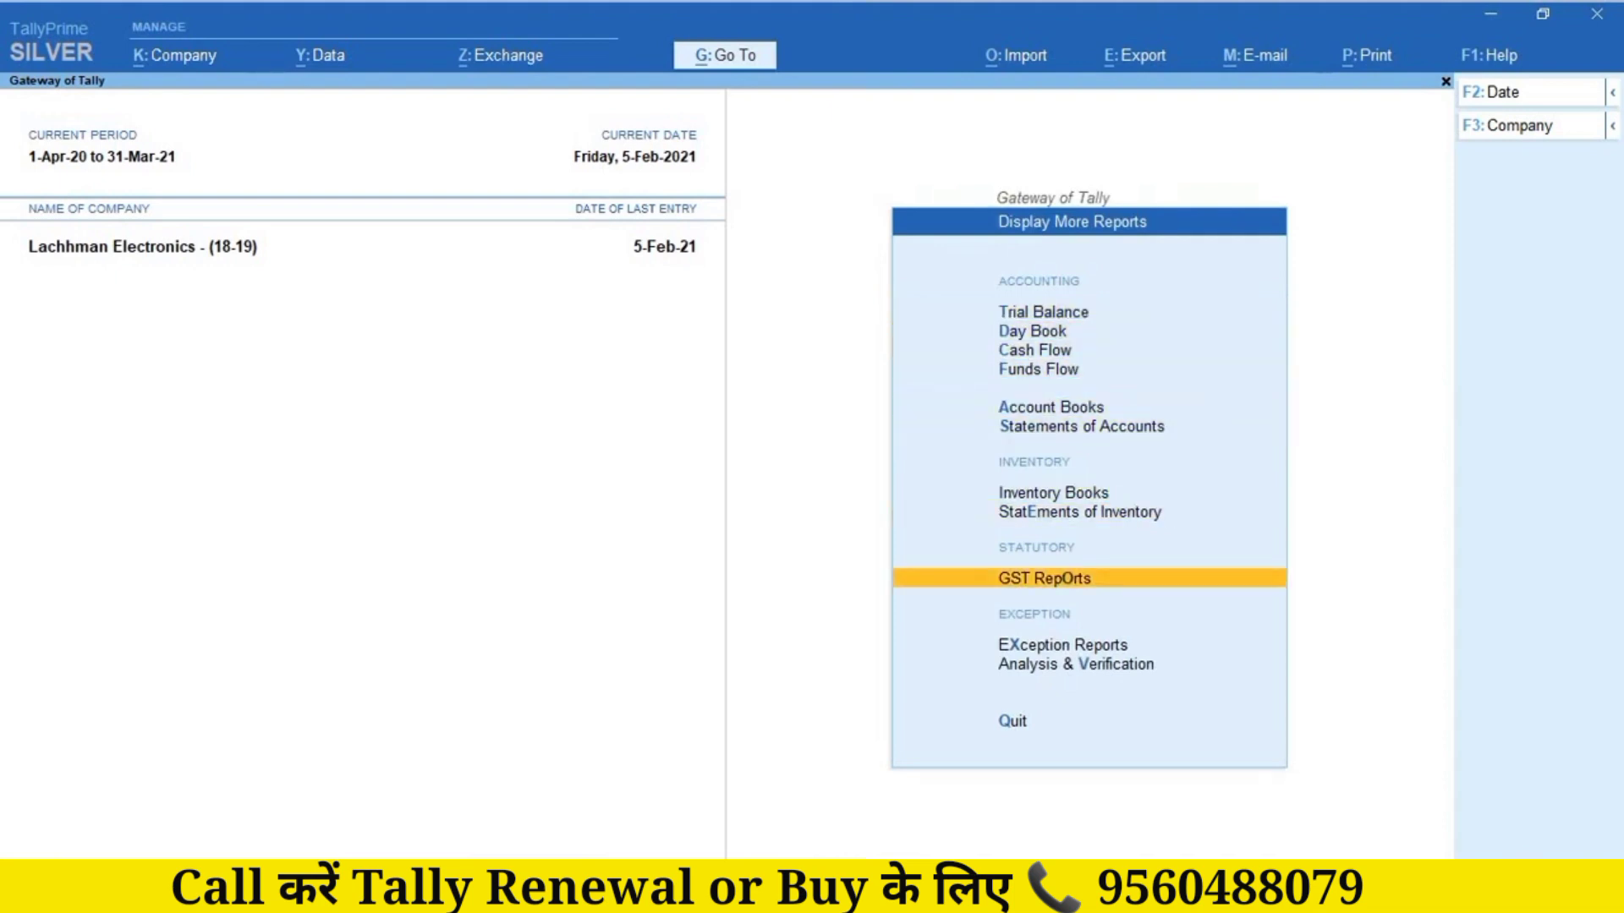
pyautogui.press('Return')
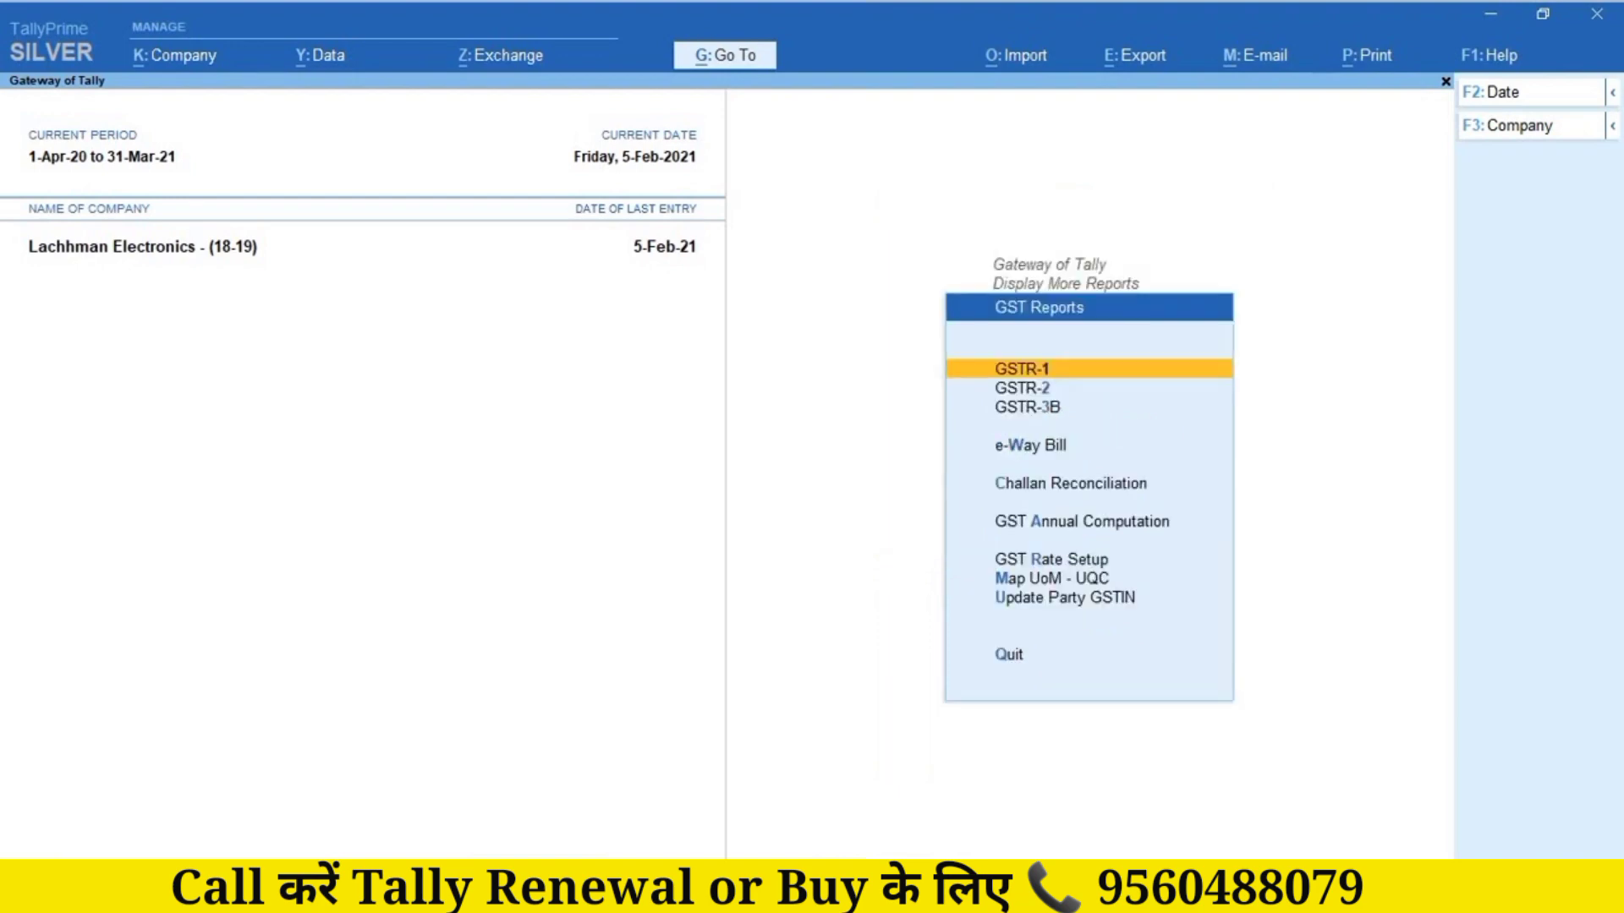
pyautogui.press('Return')
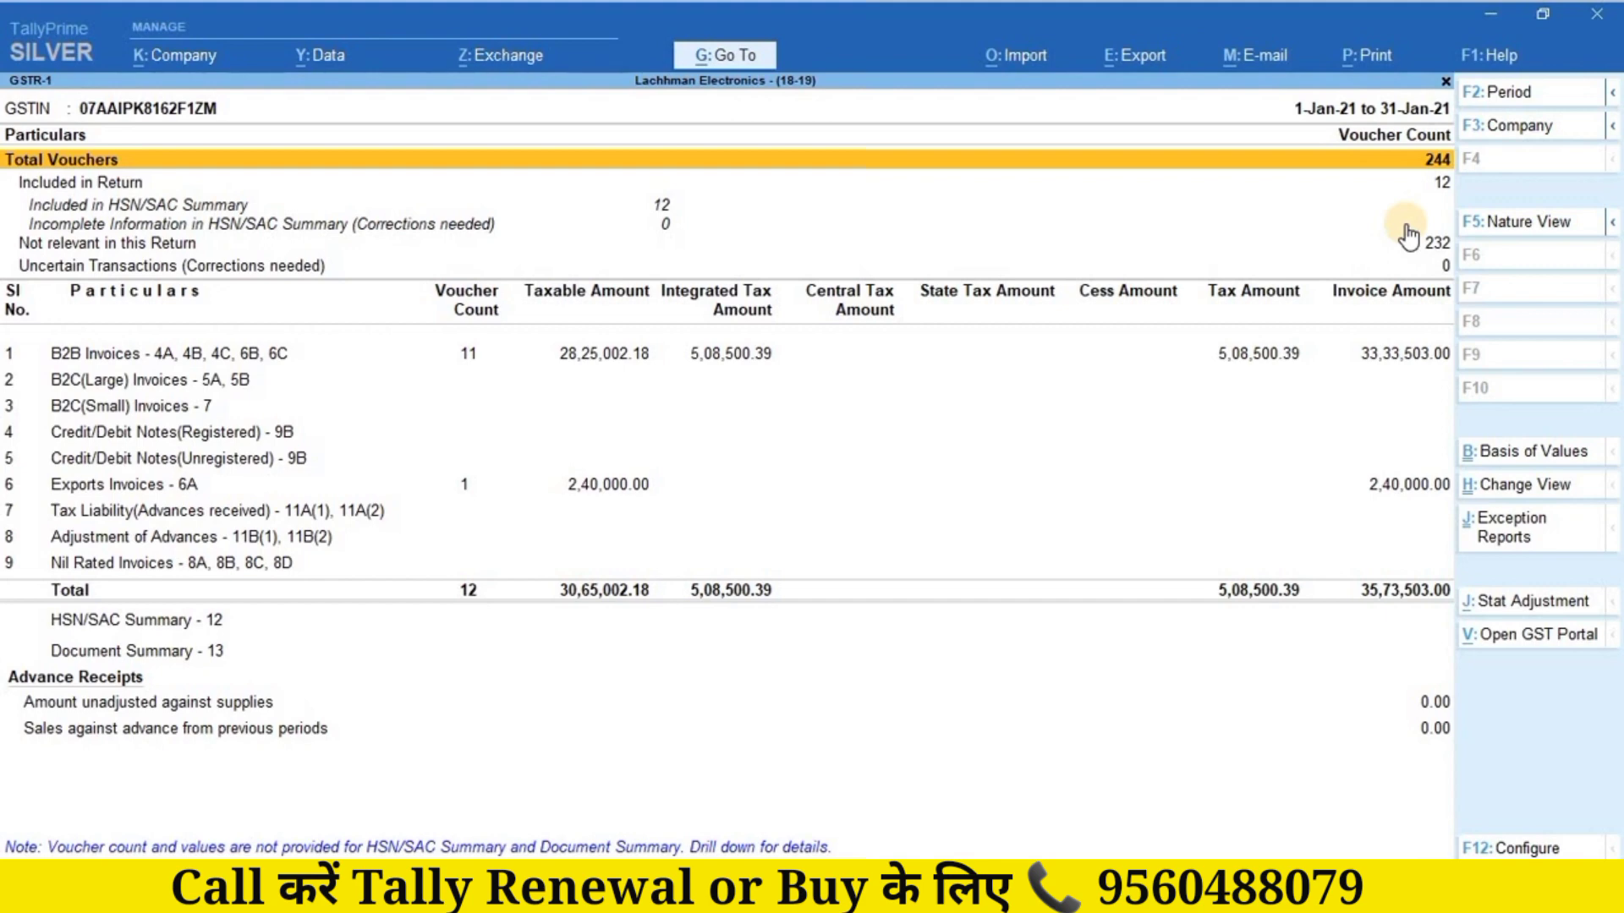
# Step: Close the GSTR-1 report and shut the Lachhman Electronics company
pyautogui.press('Escape')
pyautogui.press('Escape')
pyautogui.press('Escape')
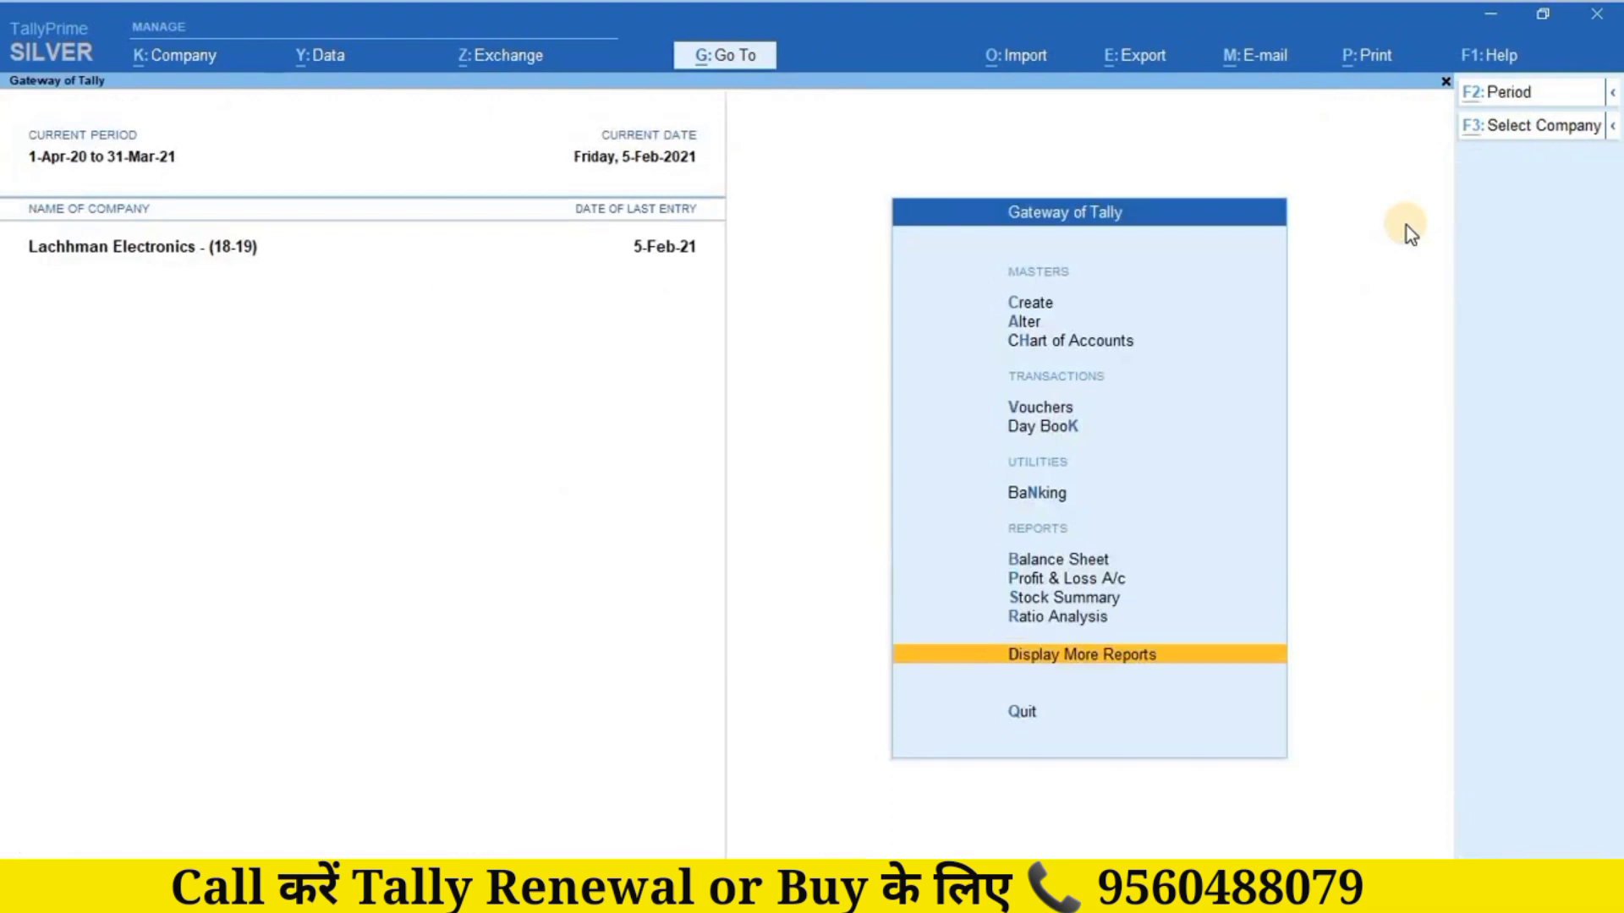
pyautogui.hotkey('alt', 'F1')
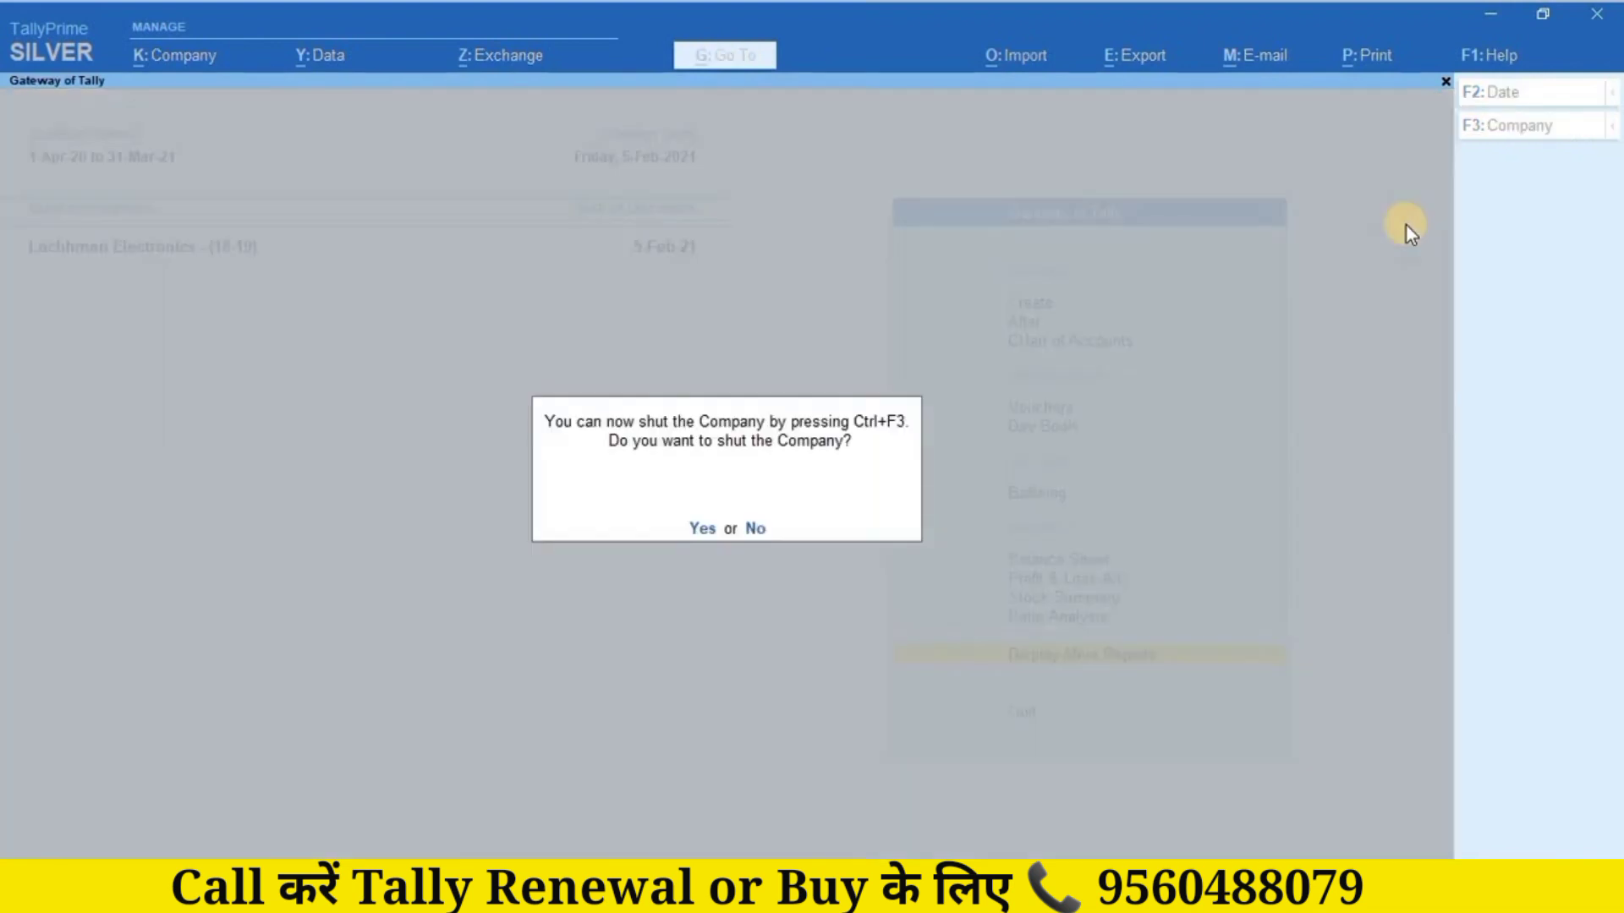
pyautogui.press('y')
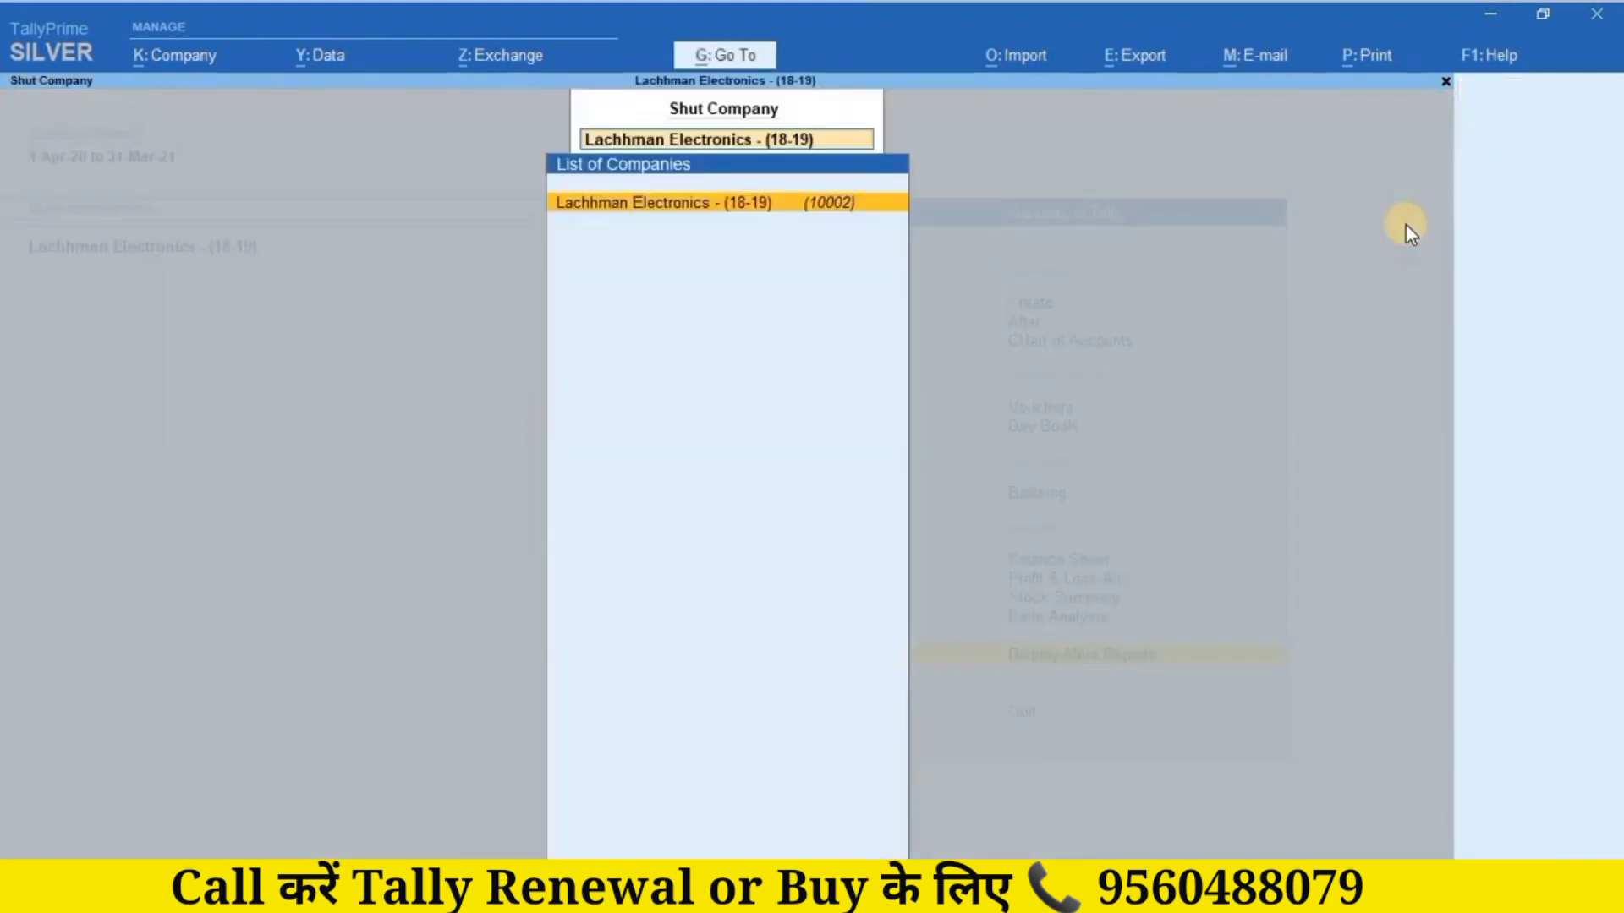
# Step: Load Sapphire Printers and log in with the username and password
pyautogui.press('Return')
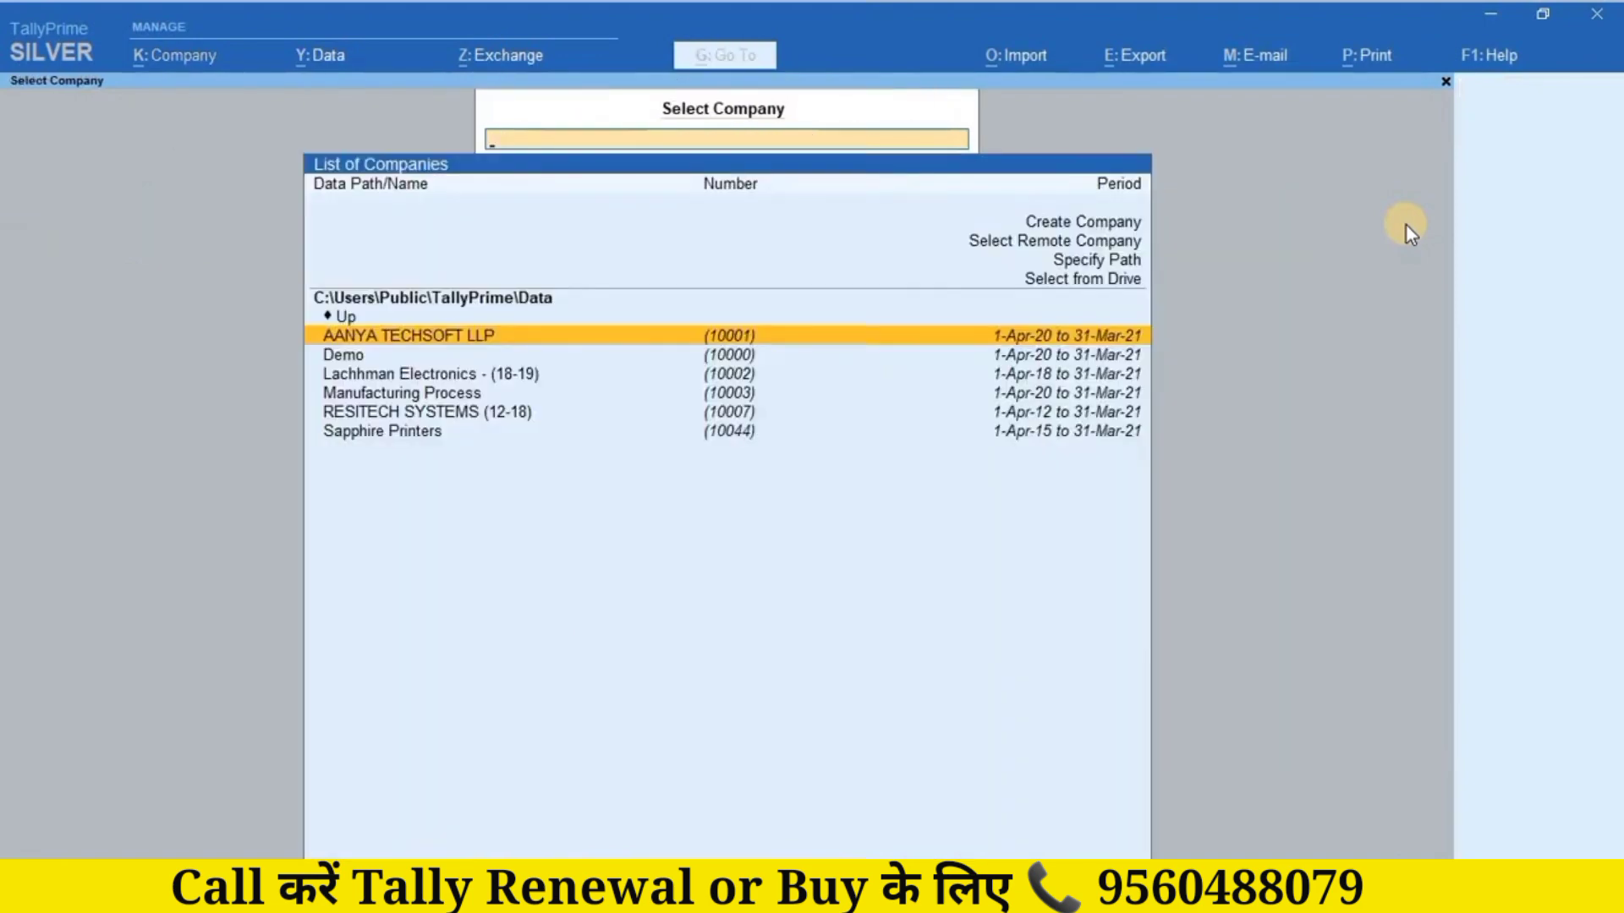
pyautogui.press('Down')
pyautogui.press('Down')
pyautogui.press('Down')
pyautogui.press('Down')
pyautogui.press('Down')
pyautogui.press('Return')
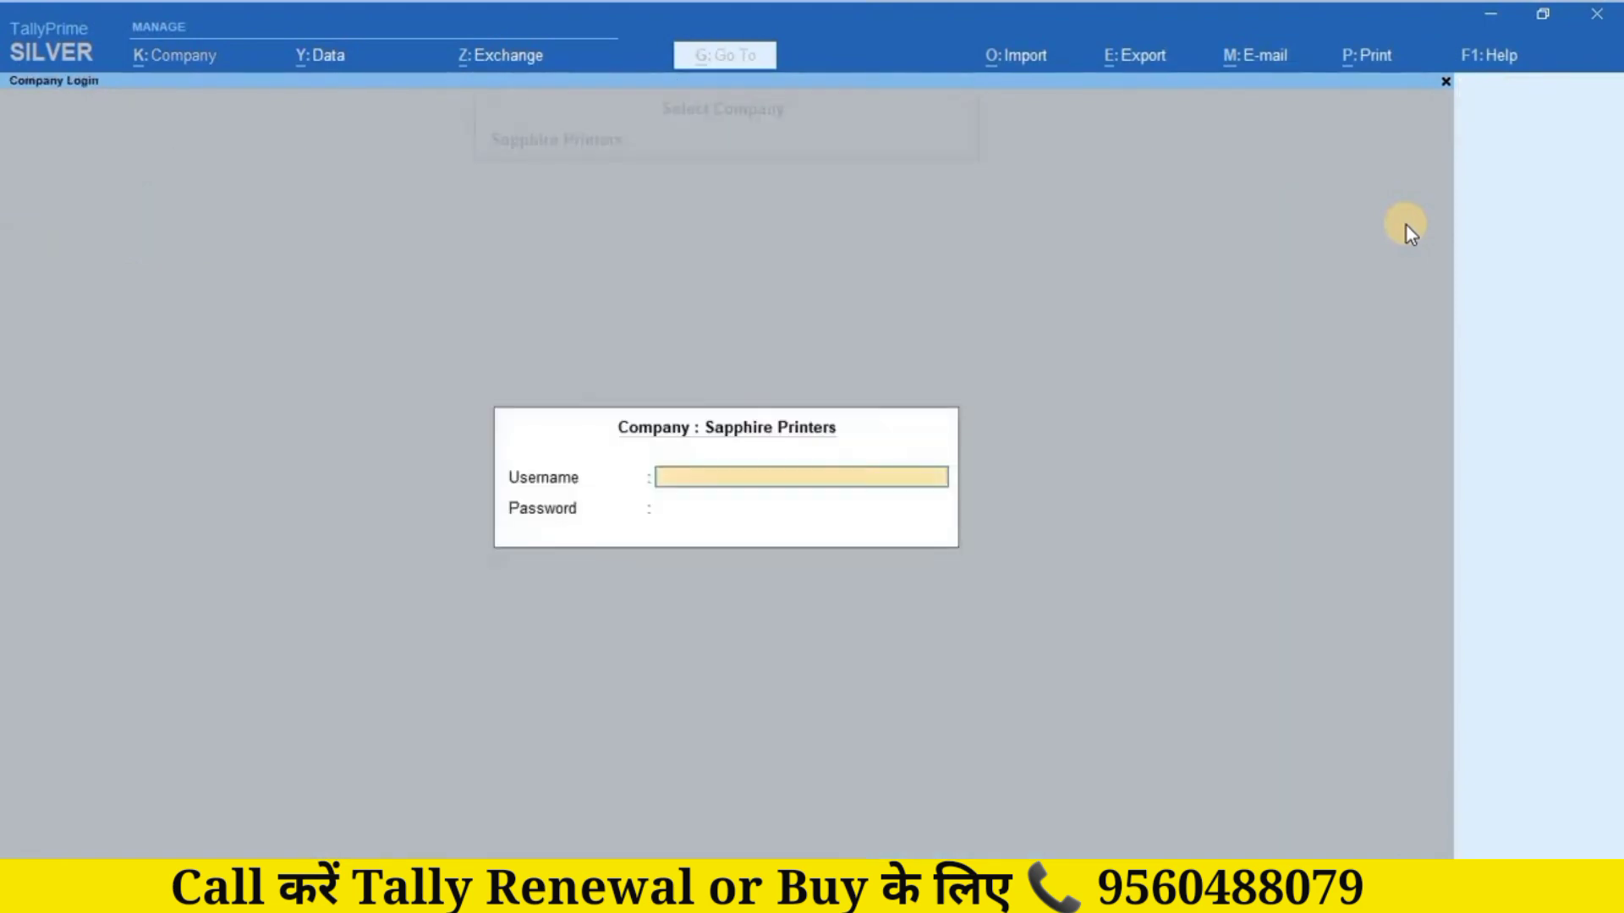
pyautogui.write('ANIL')
pyautogui.press('Return')
pyautogui.write('****')
pyautogui.press('Return')
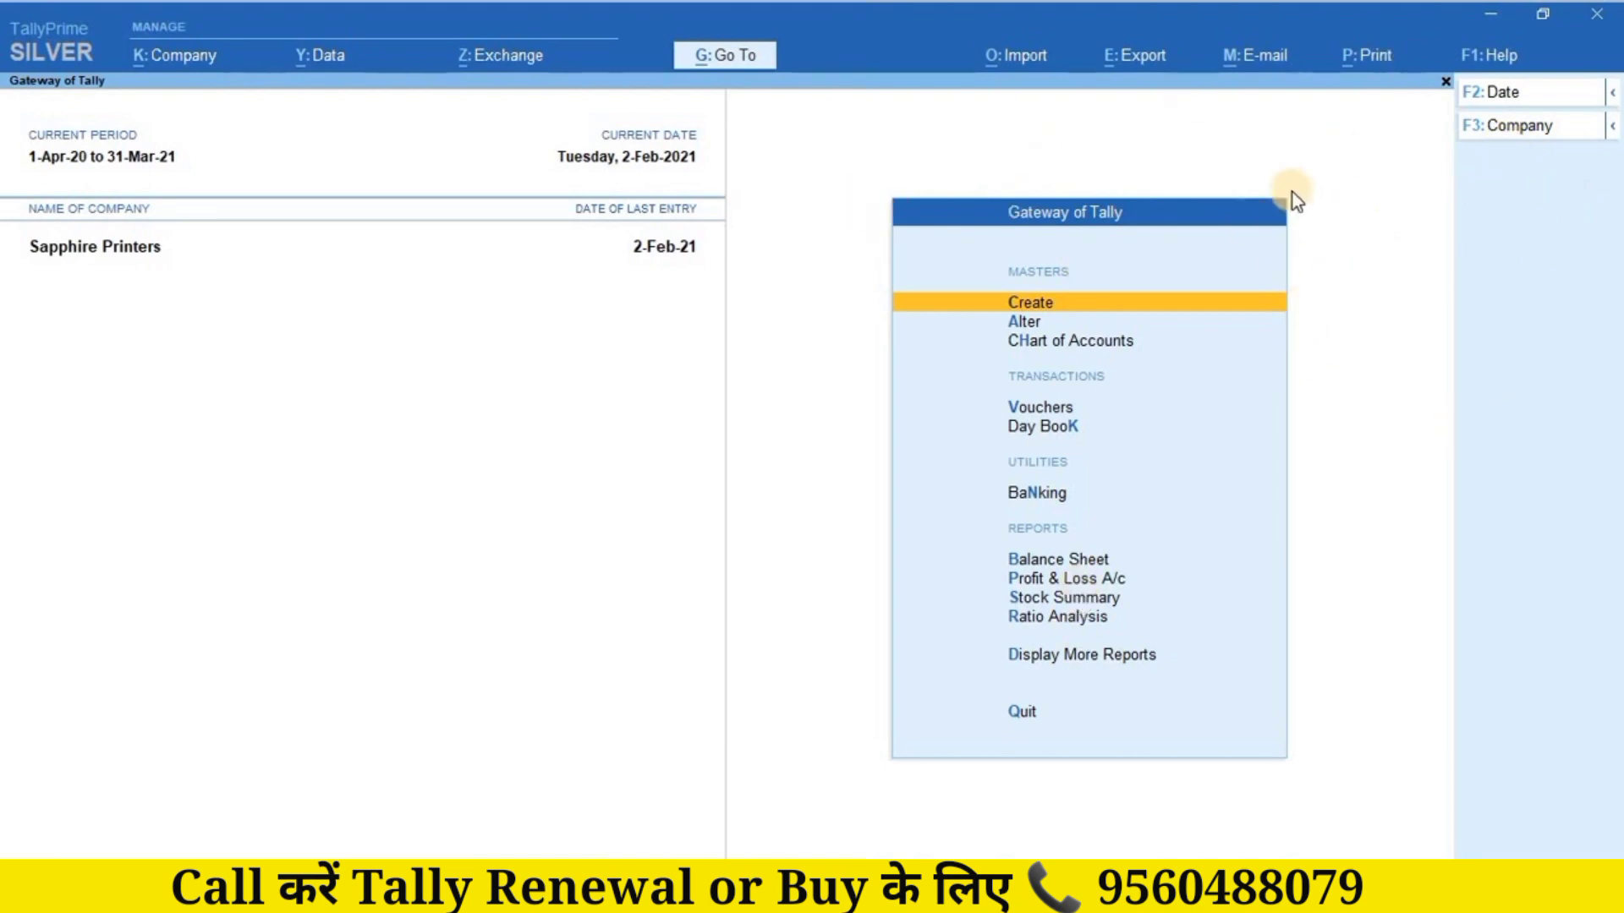
pyautogui.press('F11')
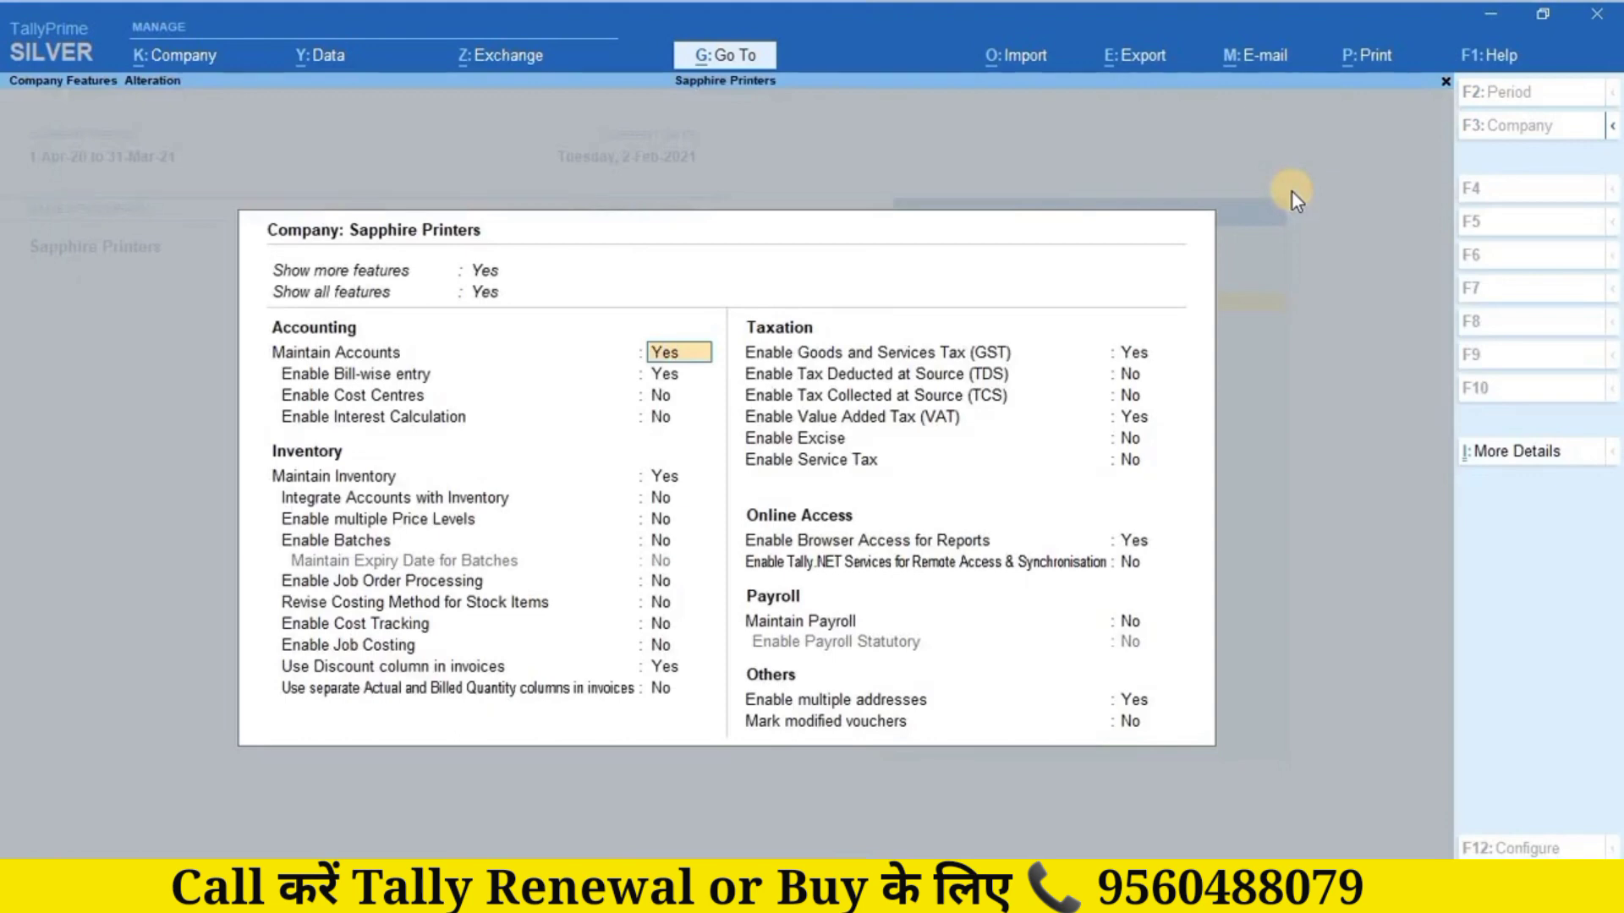
pyautogui.press('Return')
pyautogui.press('Return')
pyautogui.press('Return')
pyautogui.press('Return')
pyautogui.press('Return')
pyautogui.press('Return')
pyautogui.press('Return')
pyautogui.press('Return')
pyautogui.press('Return')
pyautogui.press('Return')
pyautogui.press('Return')
pyautogui.press('Return')
pyautogui.press('Return')
pyautogui.press('Return')
pyautogui.press('Return')
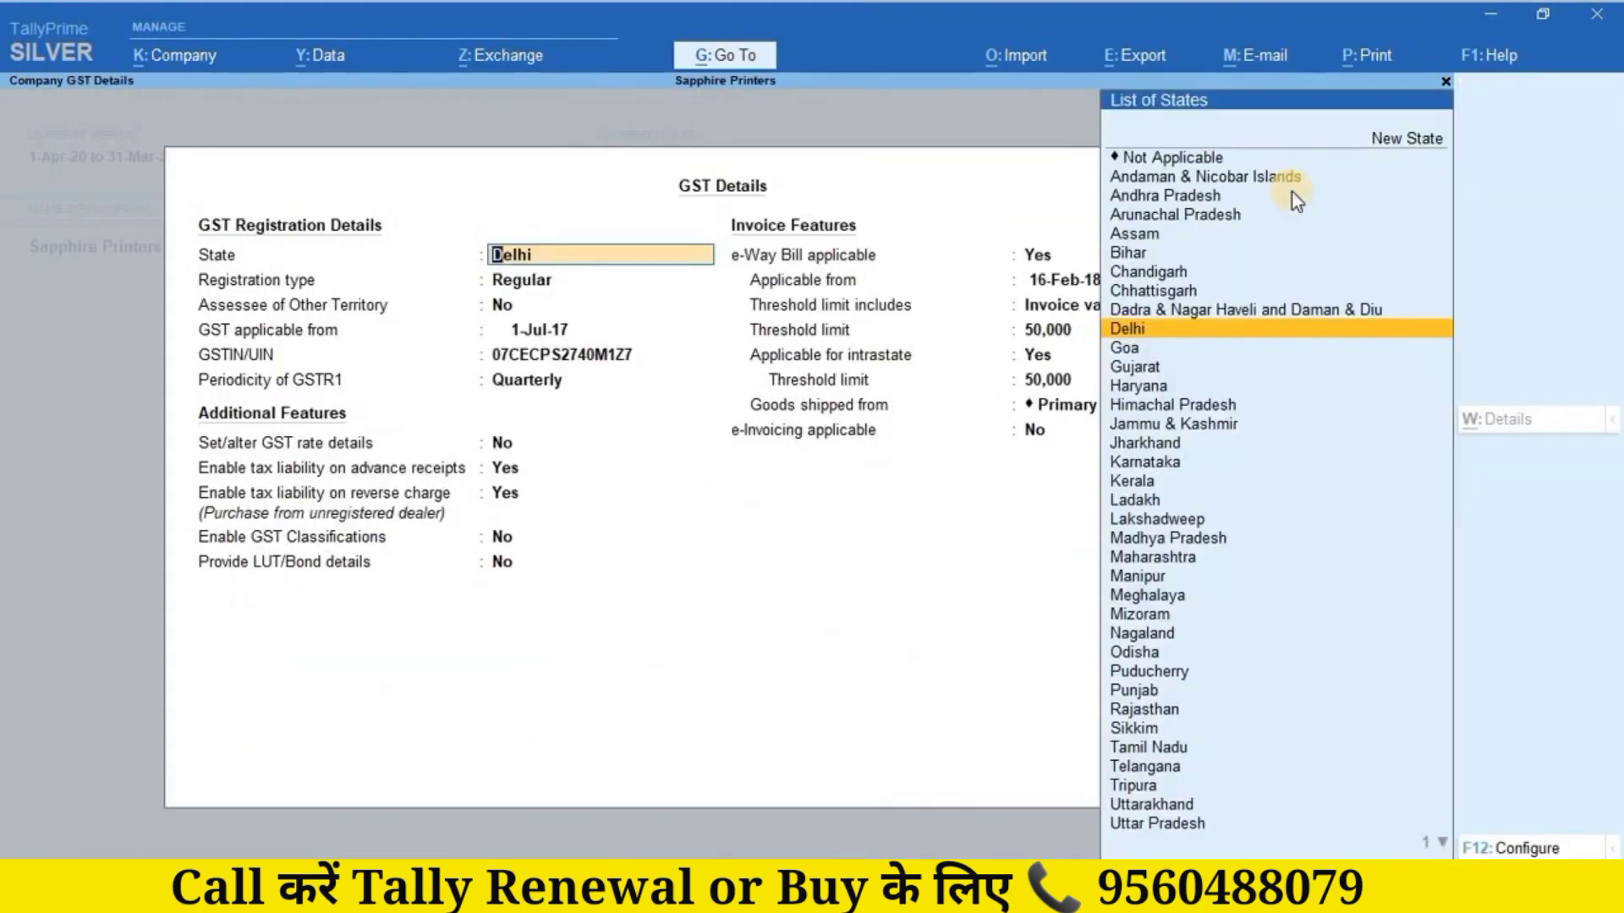
pyautogui.press('Return')
pyautogui.press('Return')
pyautogui.press('Return')
pyautogui.press('Return')
pyautogui.press('Return')
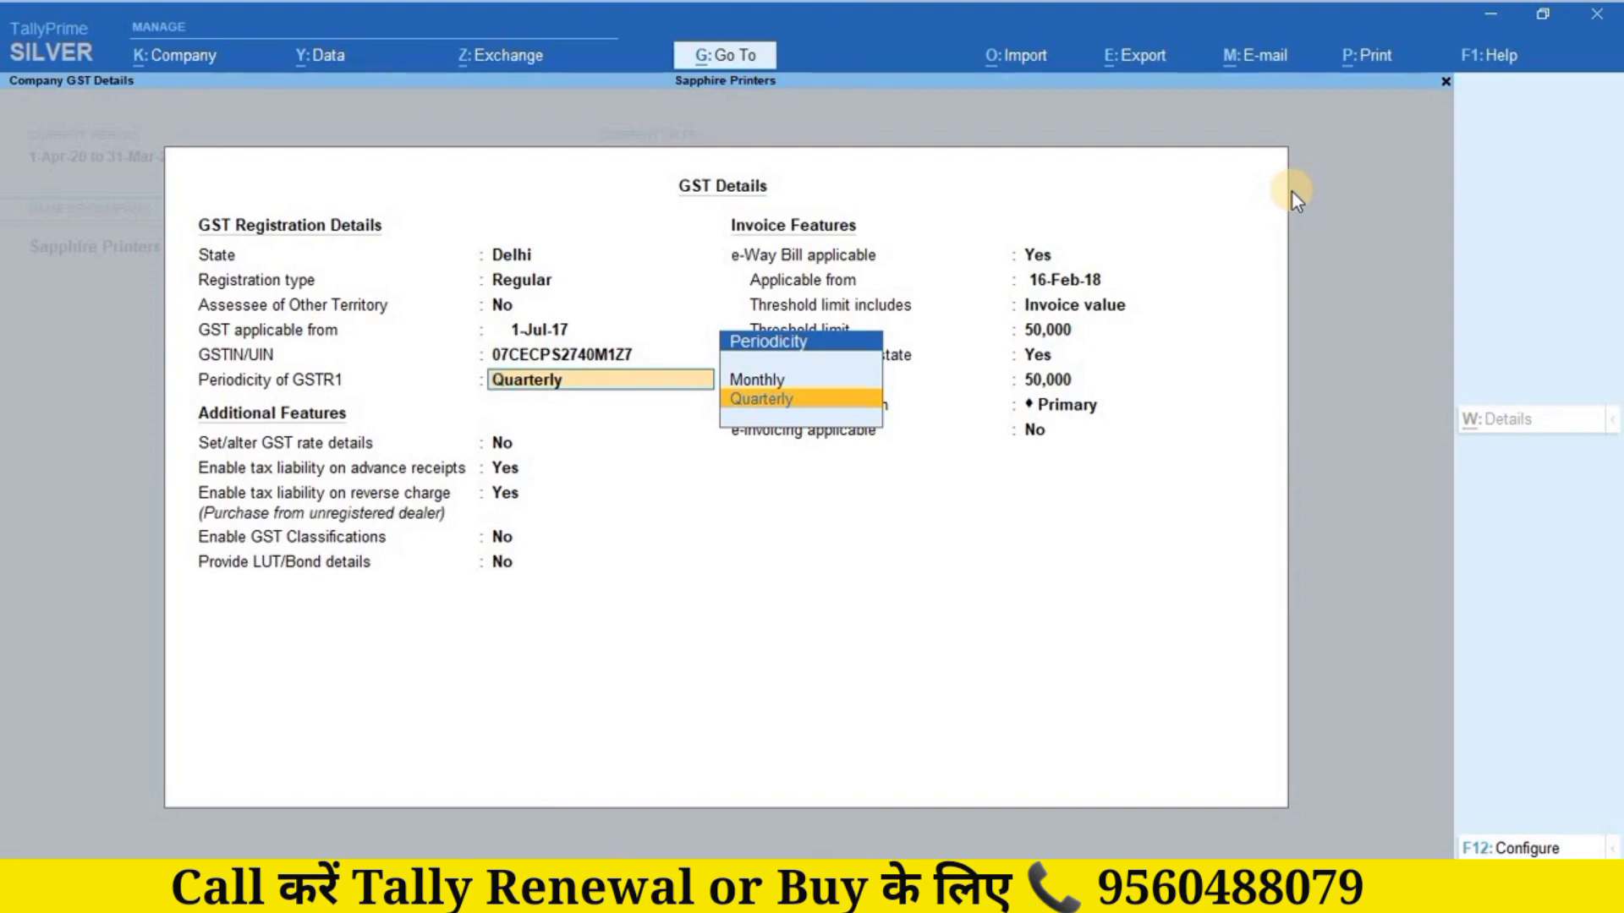
pyautogui.press('Escape')
pyautogui.press('Escape')
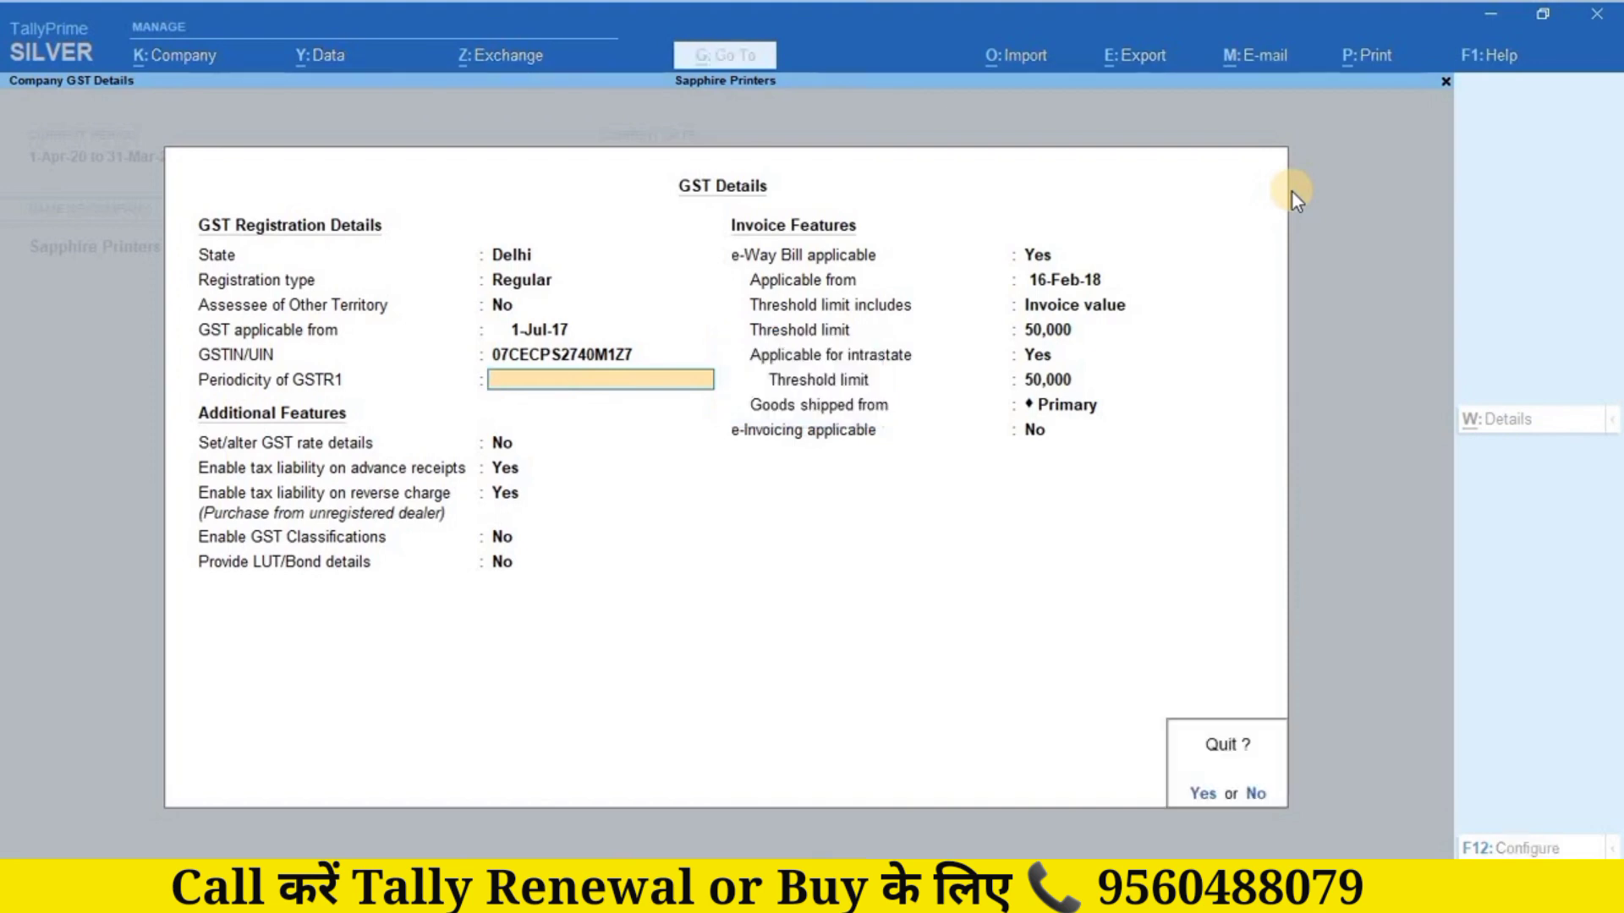
pyautogui.press('y')
pyautogui.press('Escape')
pyautogui.press('Escape')
# Step: Decline quitting and open Sapphire Printers' GSTR-1 for 1-Oct-20 to 31-Dec-20 via More Reports > GST Reports
pyautogui.press('y')
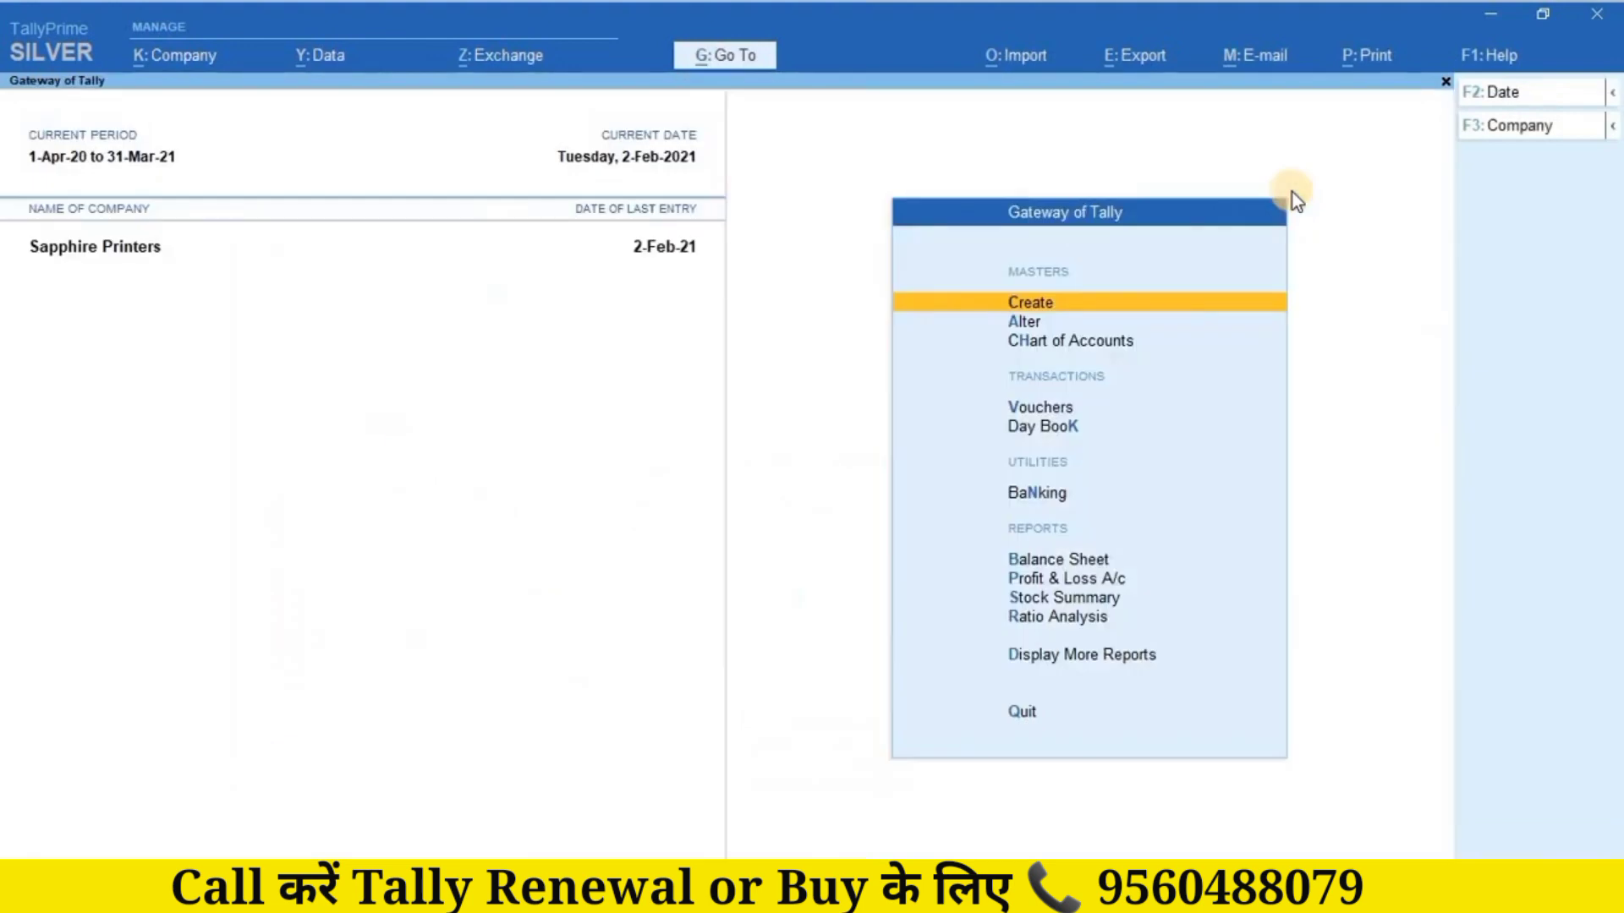
pyautogui.press('Escape')
pyautogui.press('n')
pyautogui.press('Down')
pyautogui.press('Down')
pyautogui.press('Down')
pyautogui.press('Down')
pyautogui.press('Down')
pyautogui.press('Down')
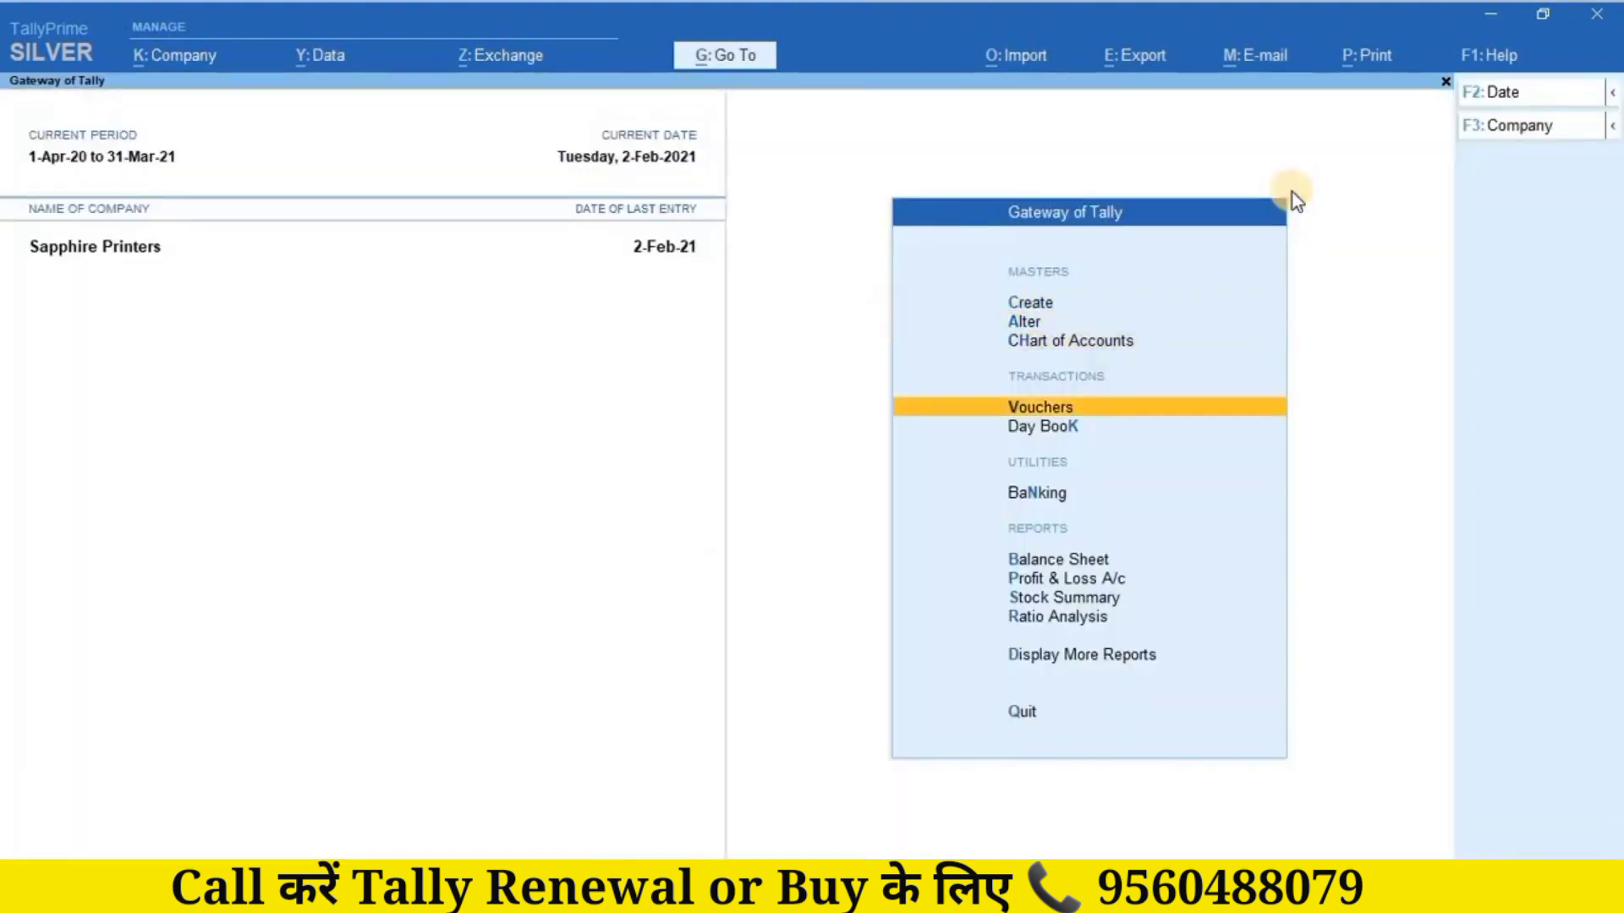
pyautogui.press('Down')
pyautogui.press('Down')
pyautogui.press('Down')
pyautogui.press('Down')
pyautogui.press('Return')
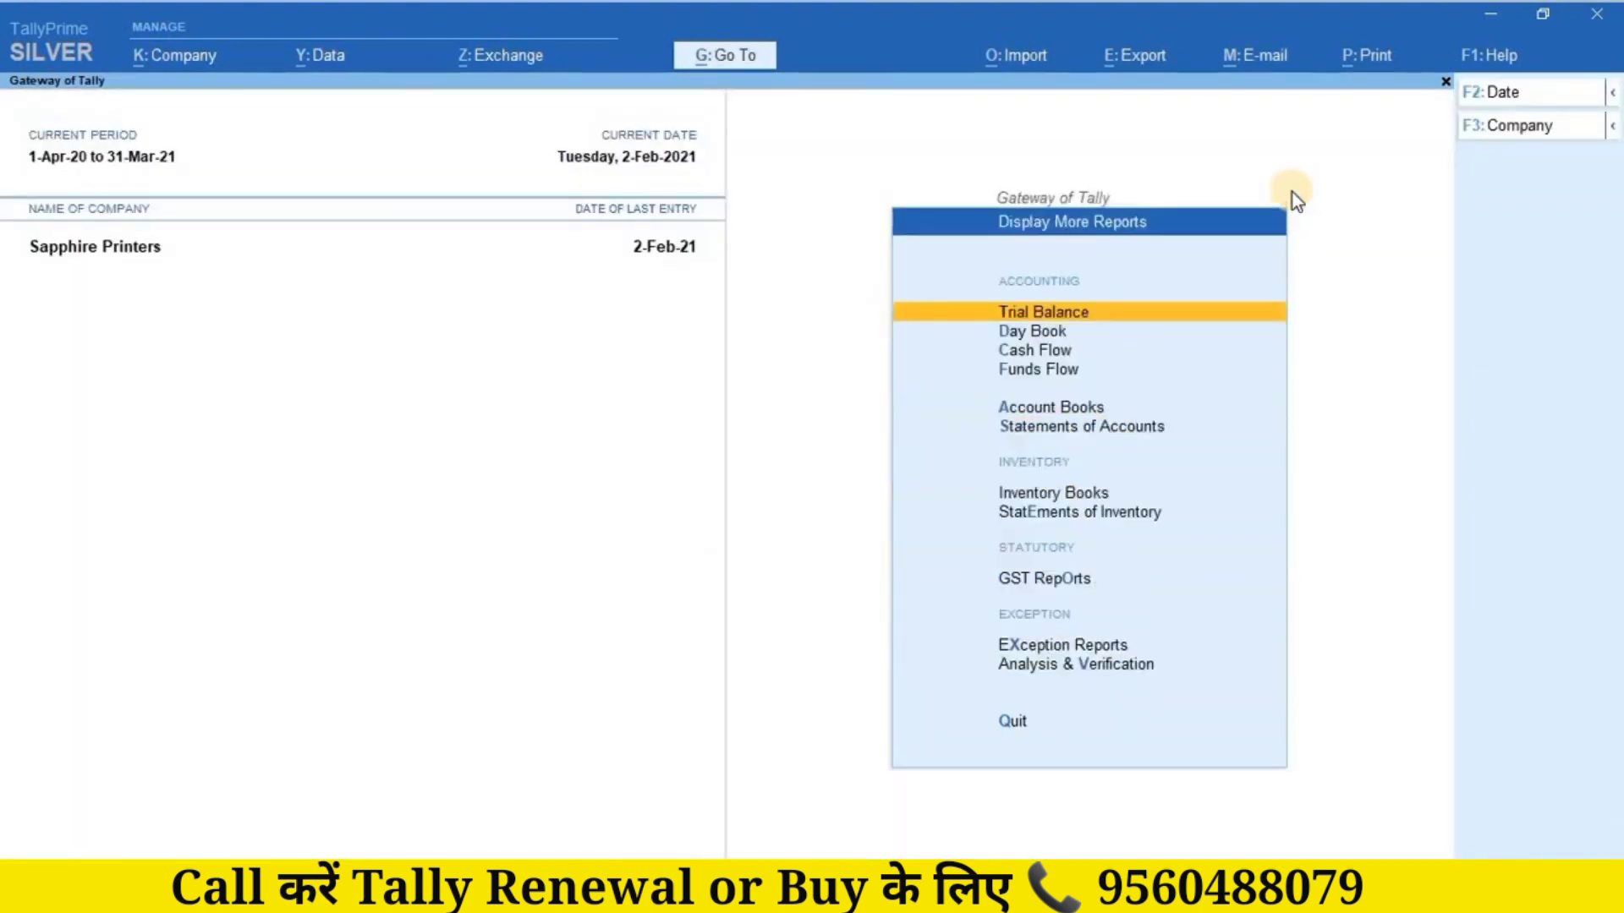
pyautogui.press('Down')
pyautogui.press('Down')
pyautogui.press('Down')
pyautogui.press('Down')
pyautogui.press('Down')
pyautogui.press('Down')
pyautogui.press('Down')
pyautogui.press('Down')
pyautogui.press('Return')
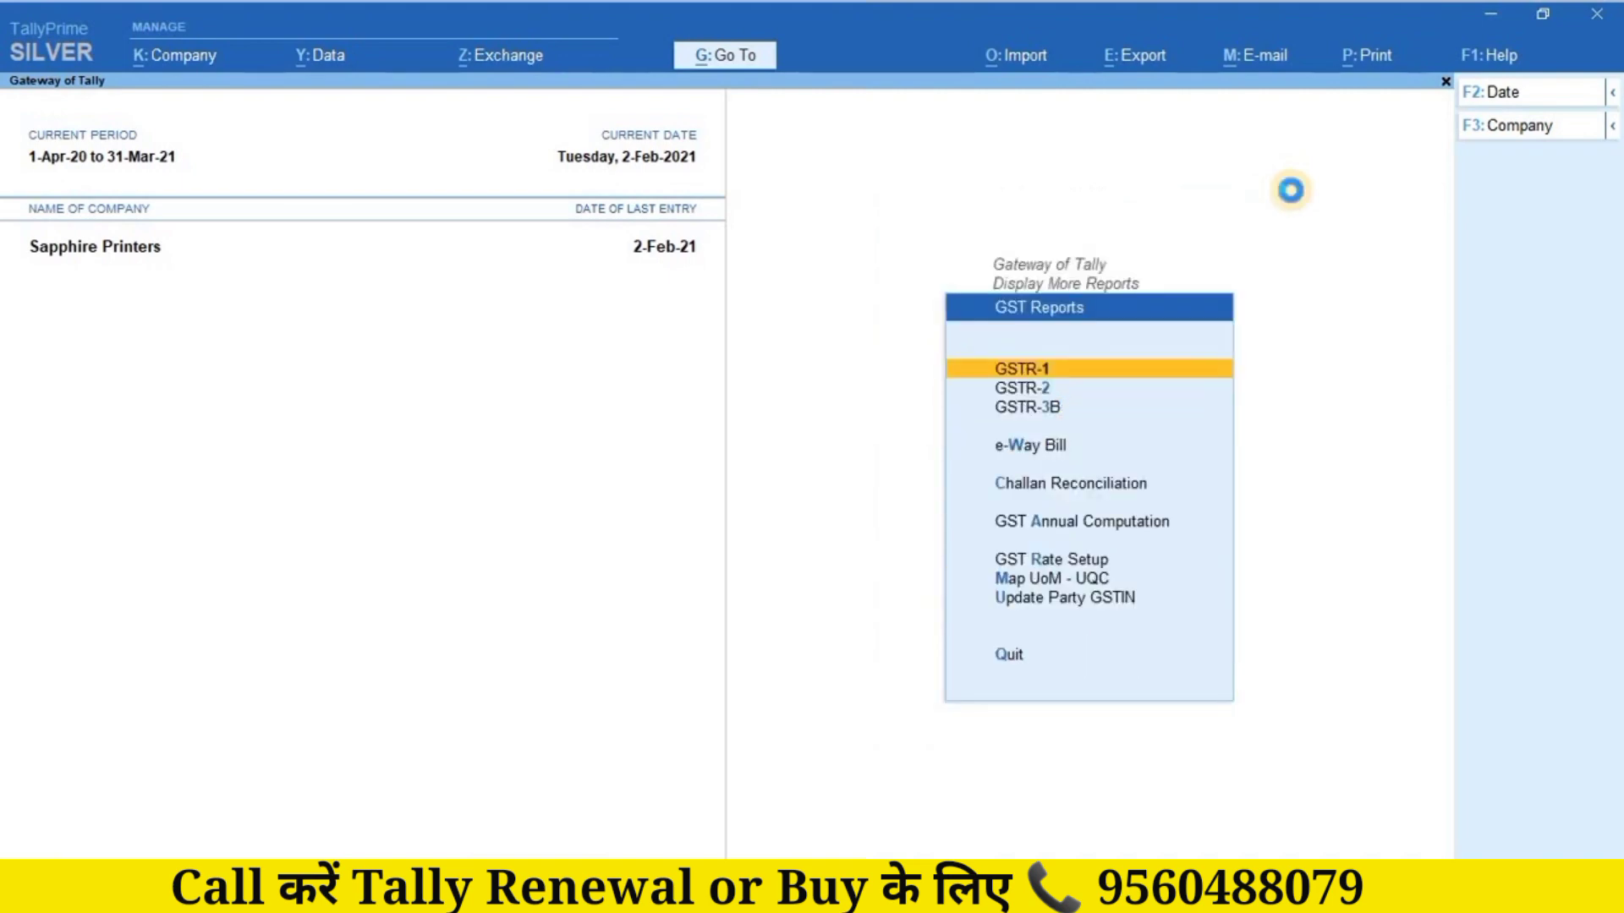
pyautogui.press('Return')
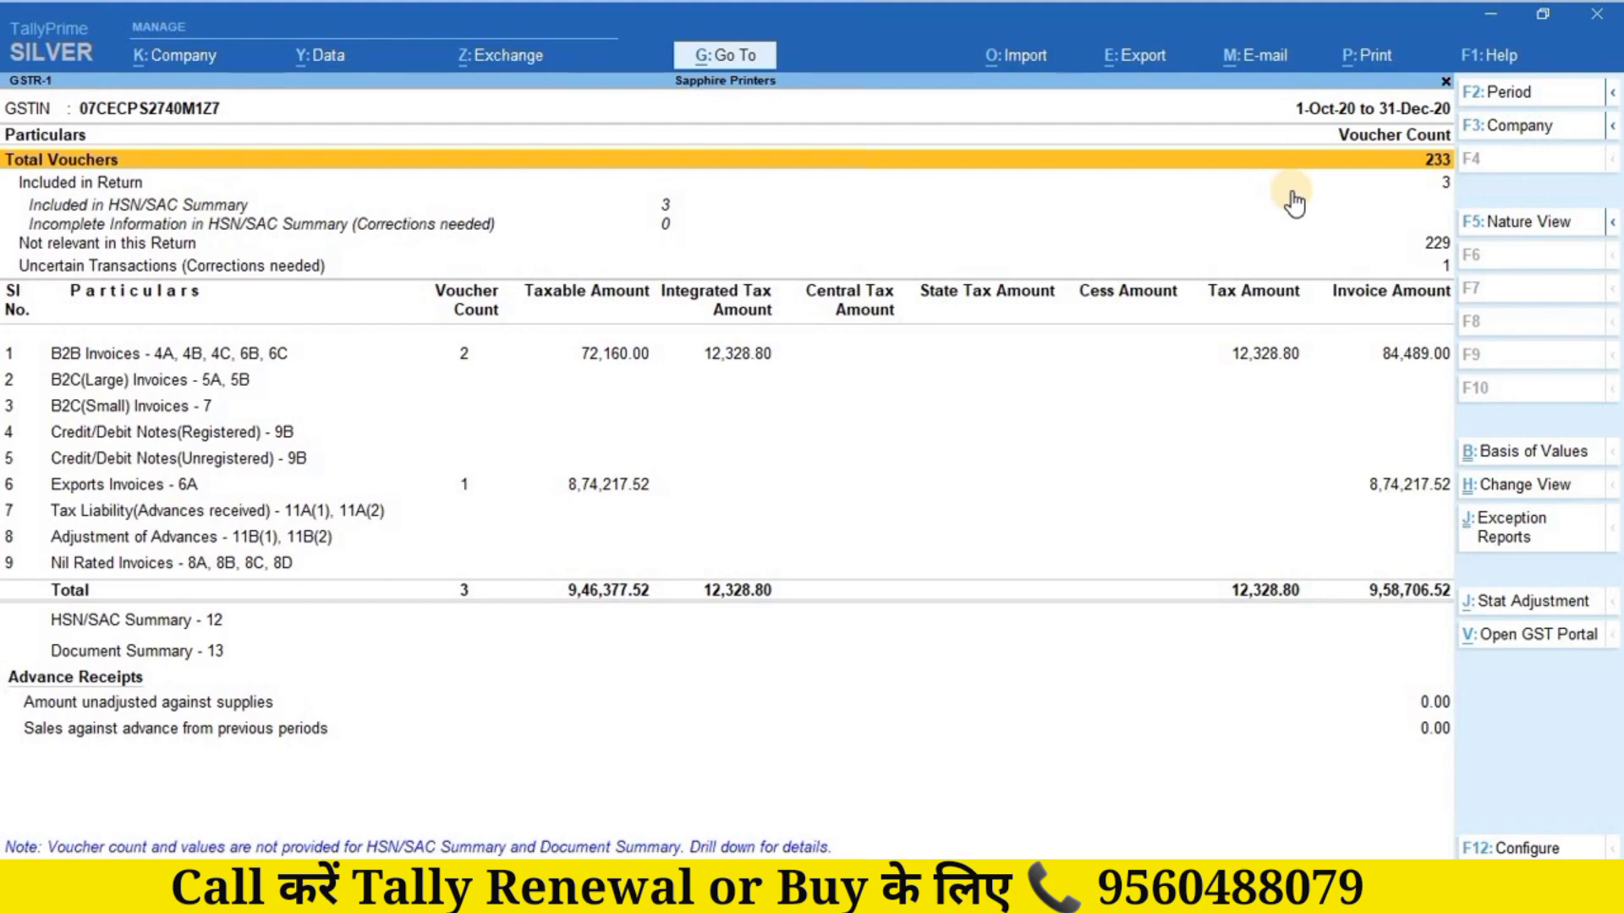
# Step: Mark the B2B Invoices and Credit/Debit Notes (Registered) rows, then return to B2B Invoices
pyautogui.press('Down')
pyautogui.press('Down')
pyautogui.press('Down')
pyautogui.press('Down')
pyautogui.press('Down')
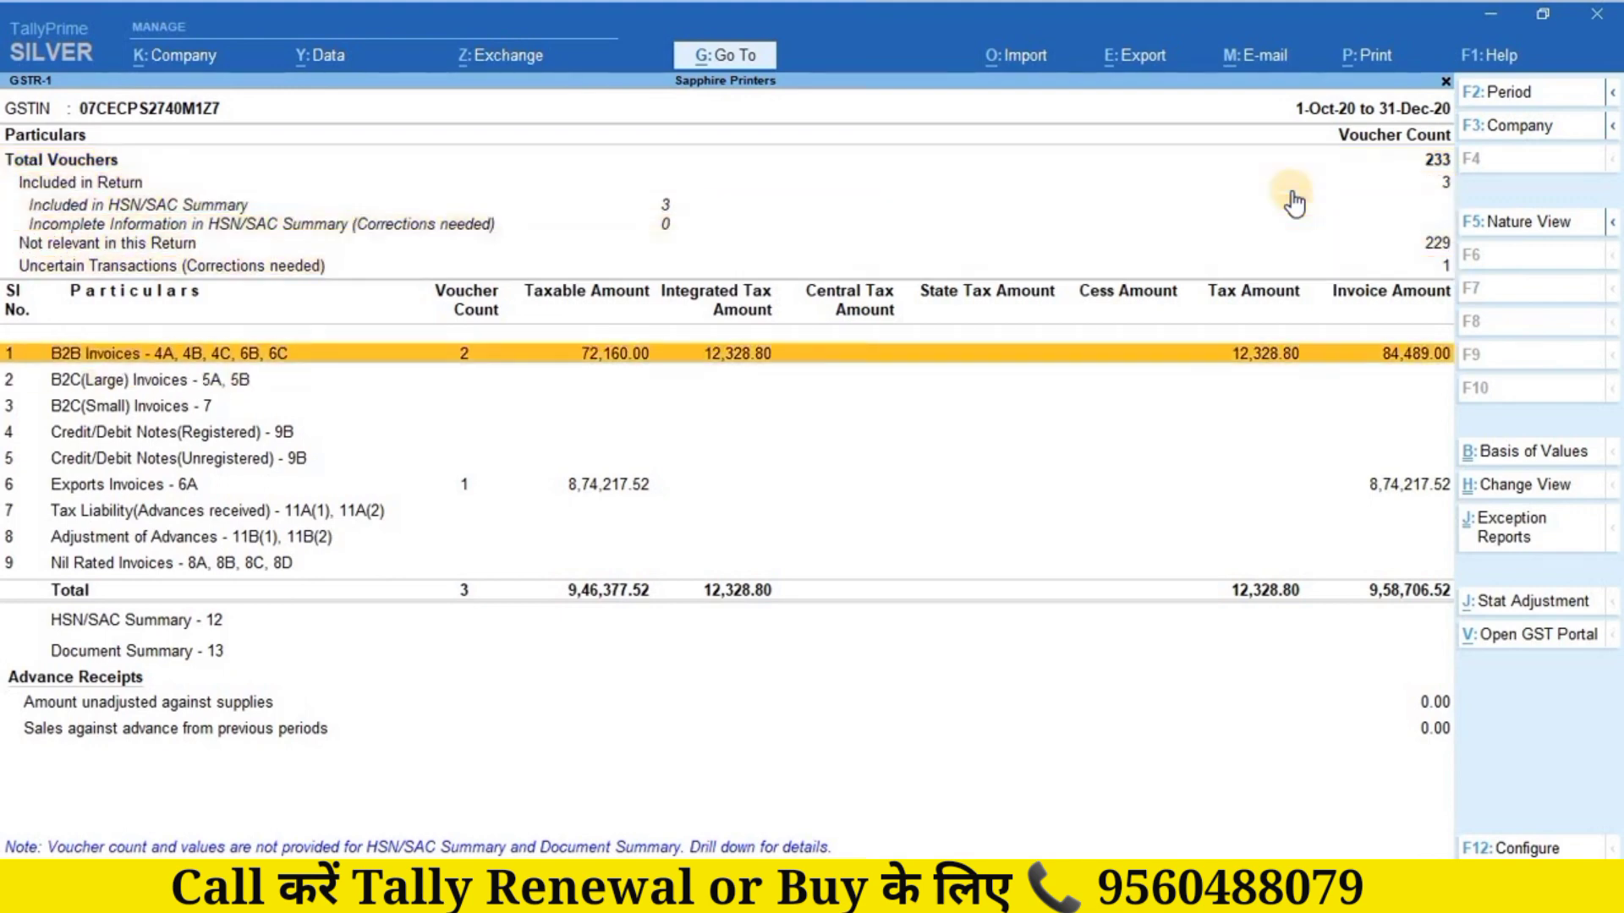
pyautogui.press('space')
pyautogui.press('Down')
pyautogui.press('Down')
pyautogui.press('Down')
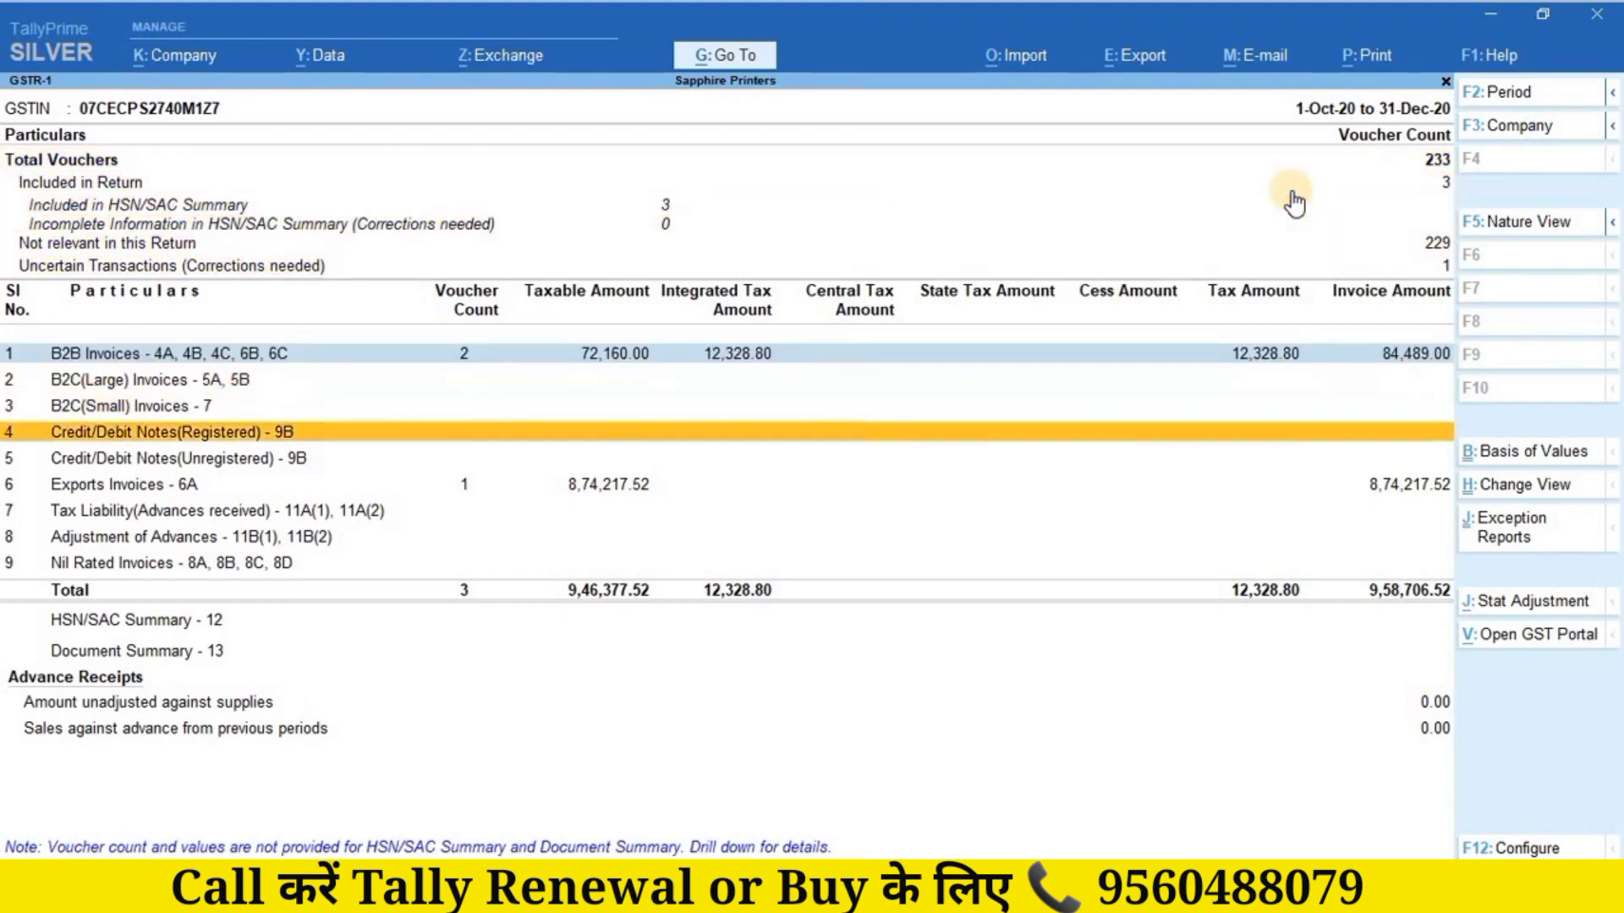
pyautogui.press('space')
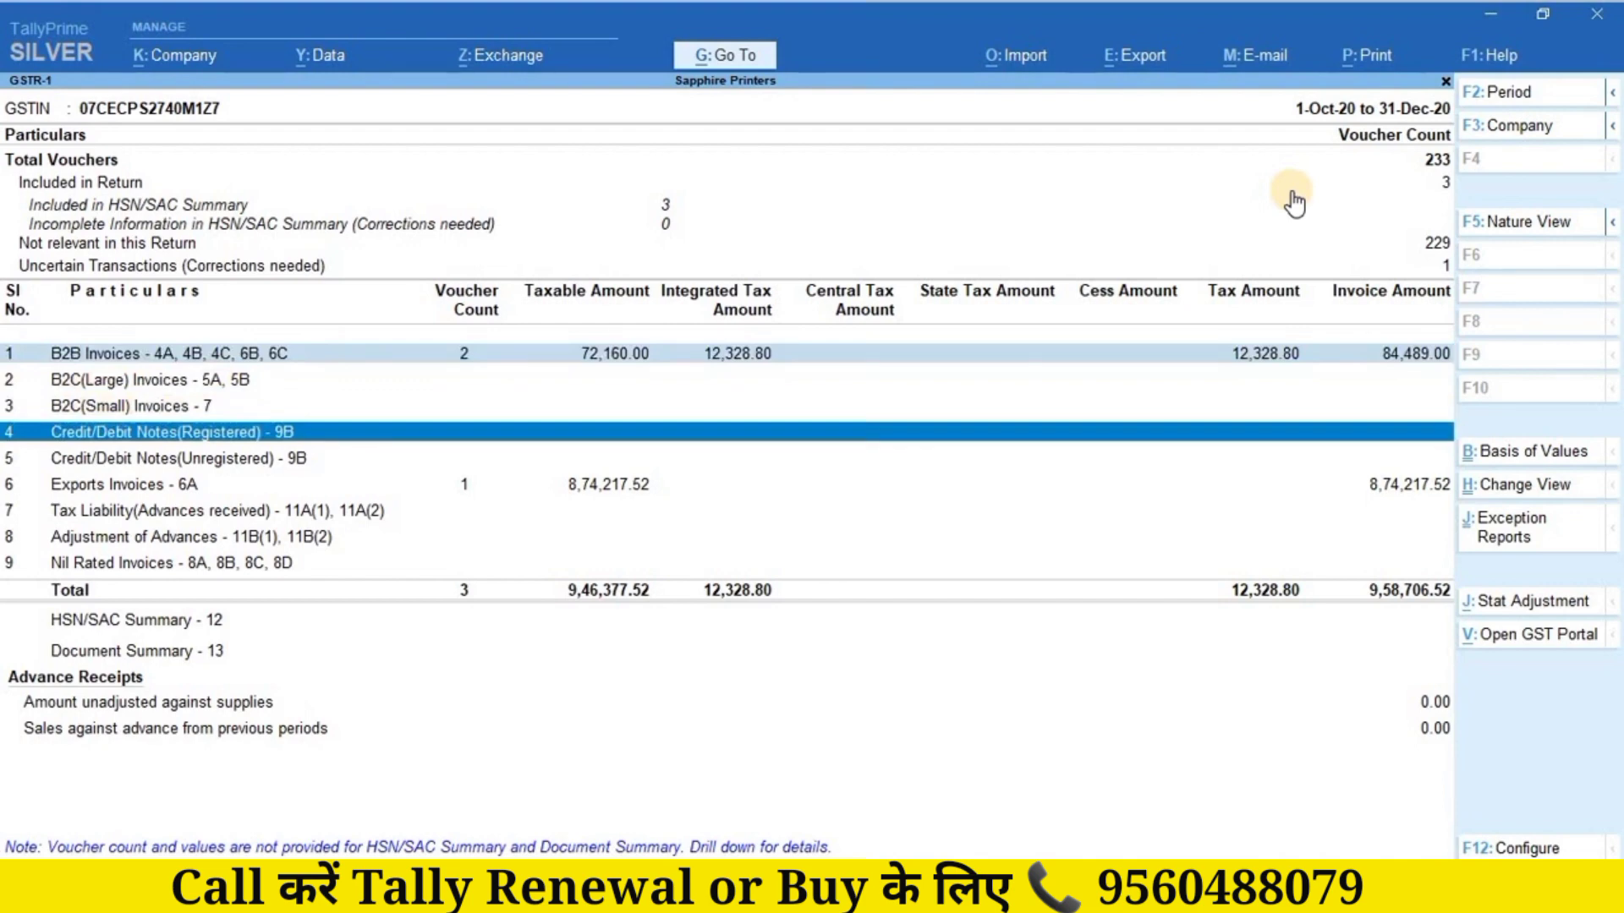
pyautogui.press('Up')
pyautogui.press('Up')
pyautogui.press('Down')
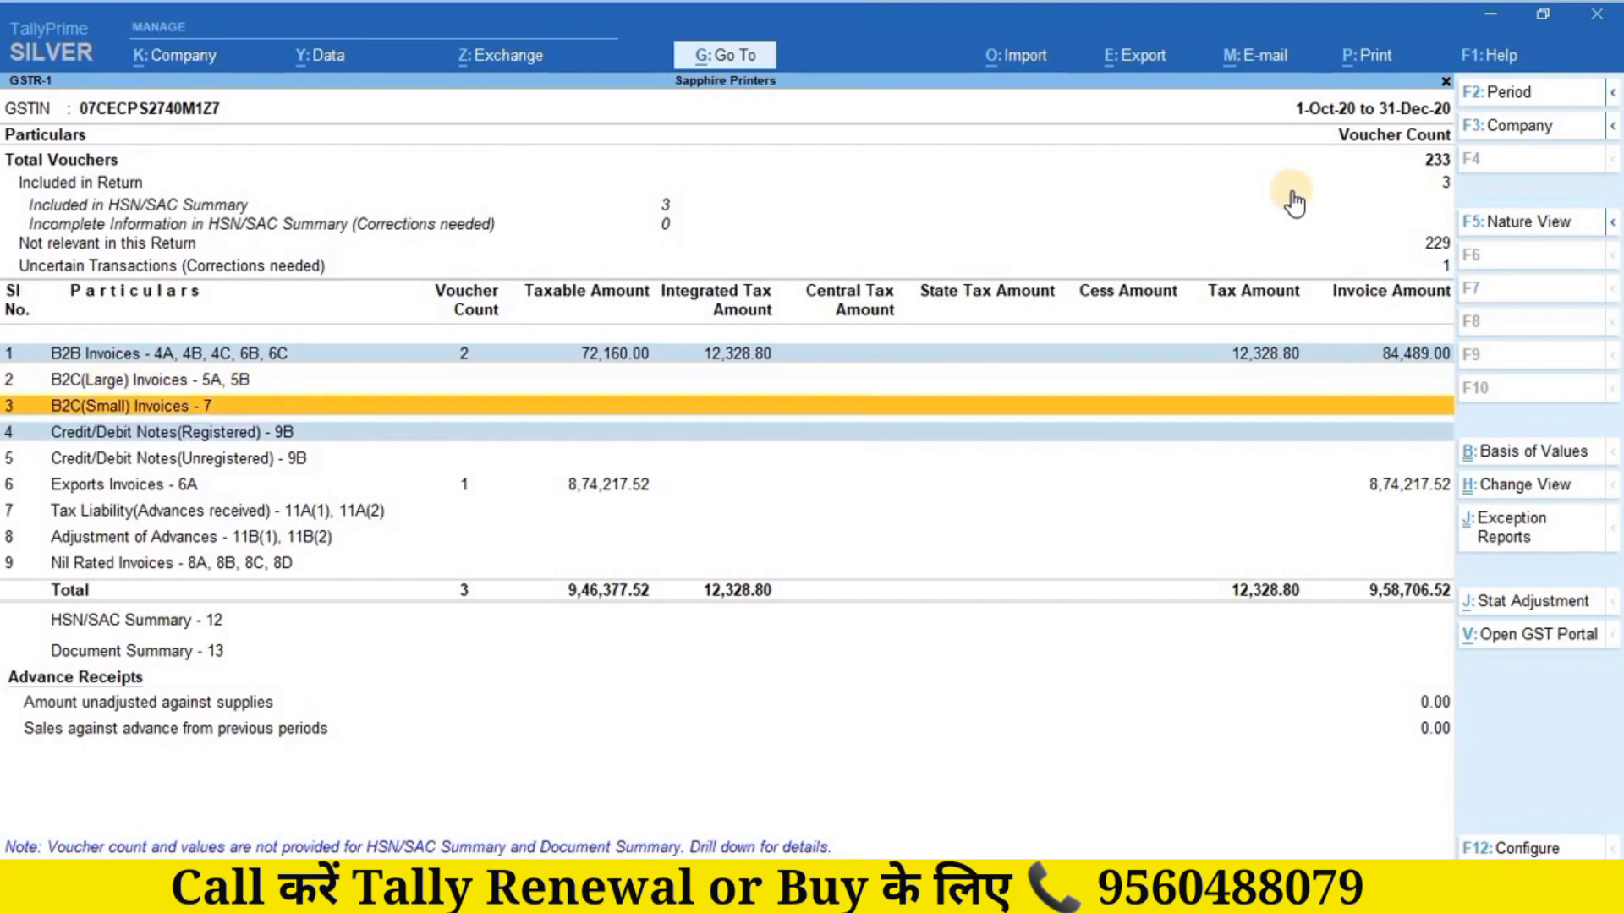
pyautogui.press('Up')
pyautogui.press('Up')
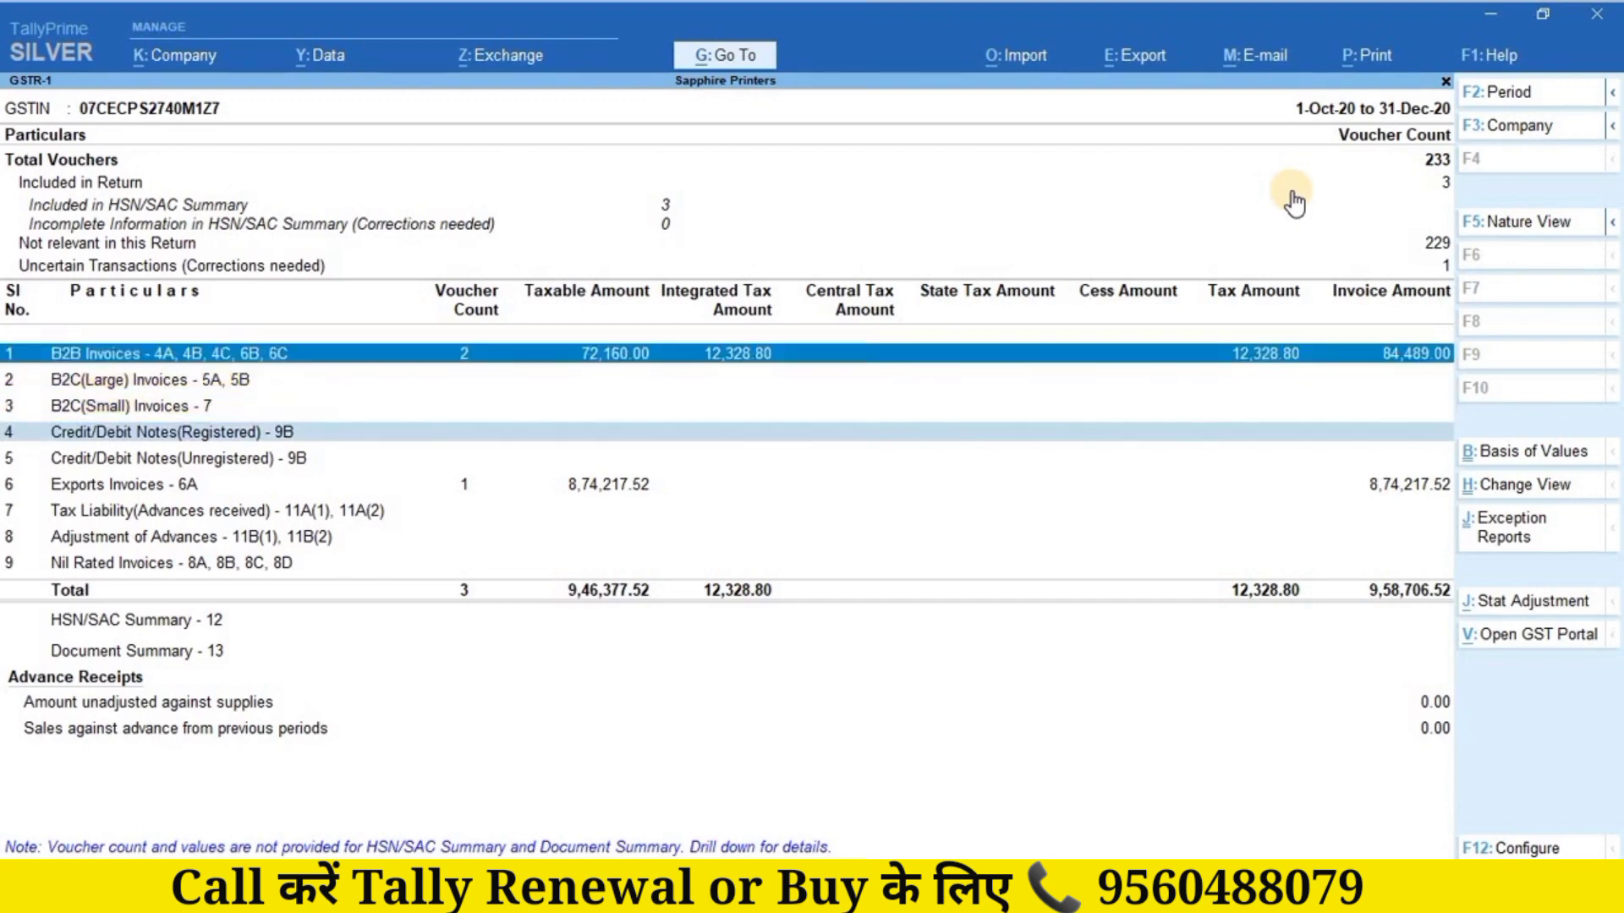
pyautogui.press('alt')
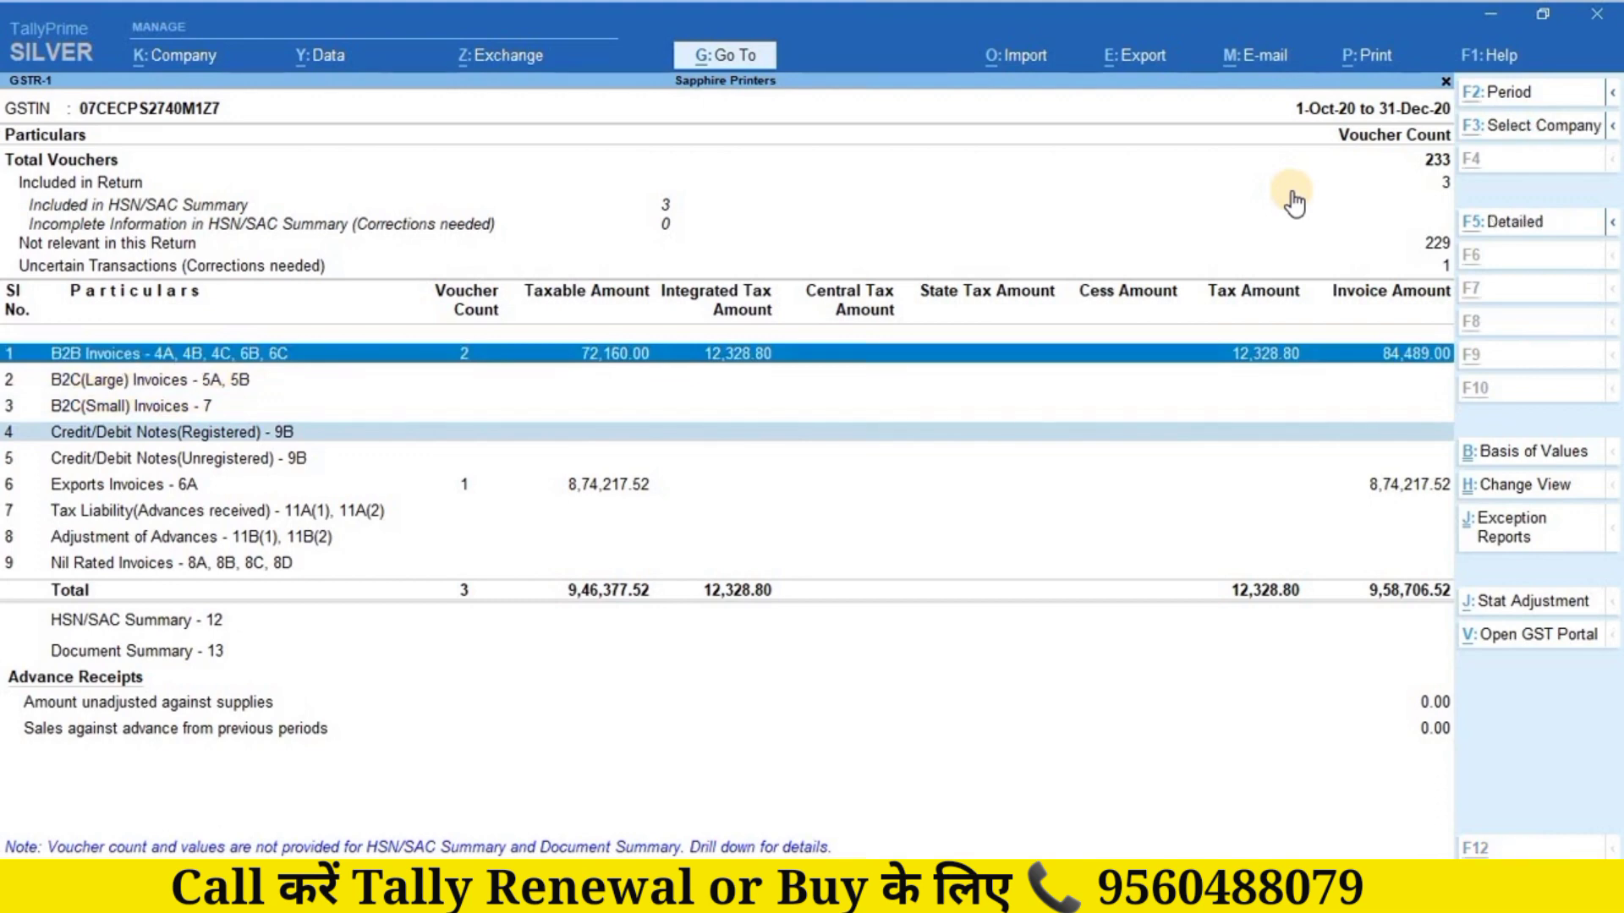
# Step: Change the GSTR-1 reporting period to 1-1-2021 through 31-1-2021
pyautogui.hotkey('alt', 'F2')
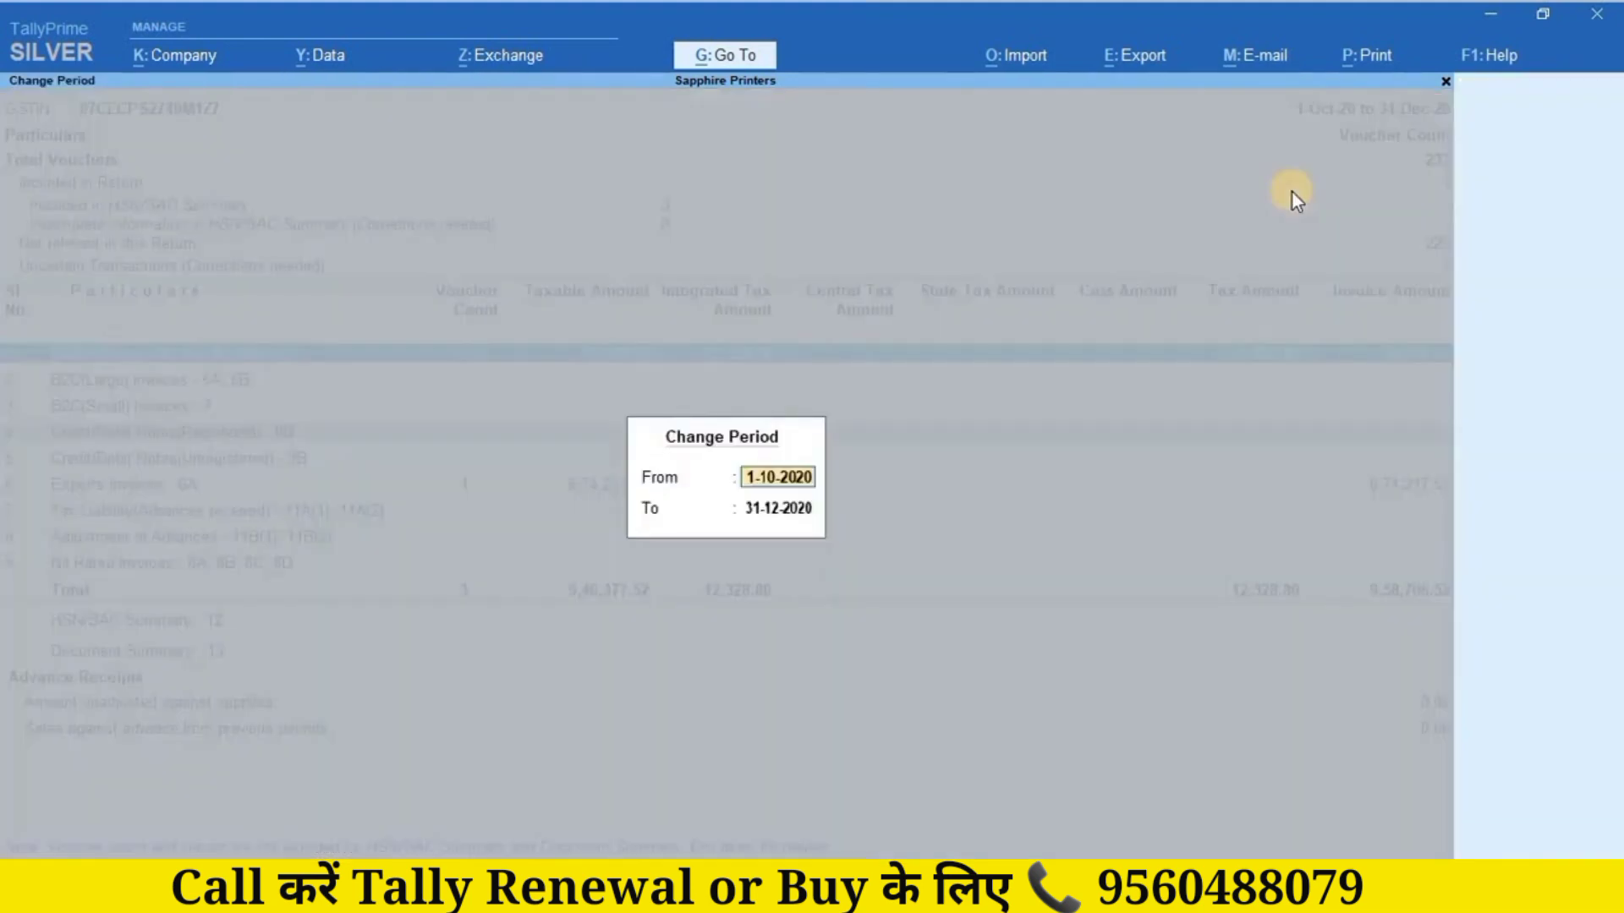
pyautogui.write('1.1')
pyautogui.press('Return')
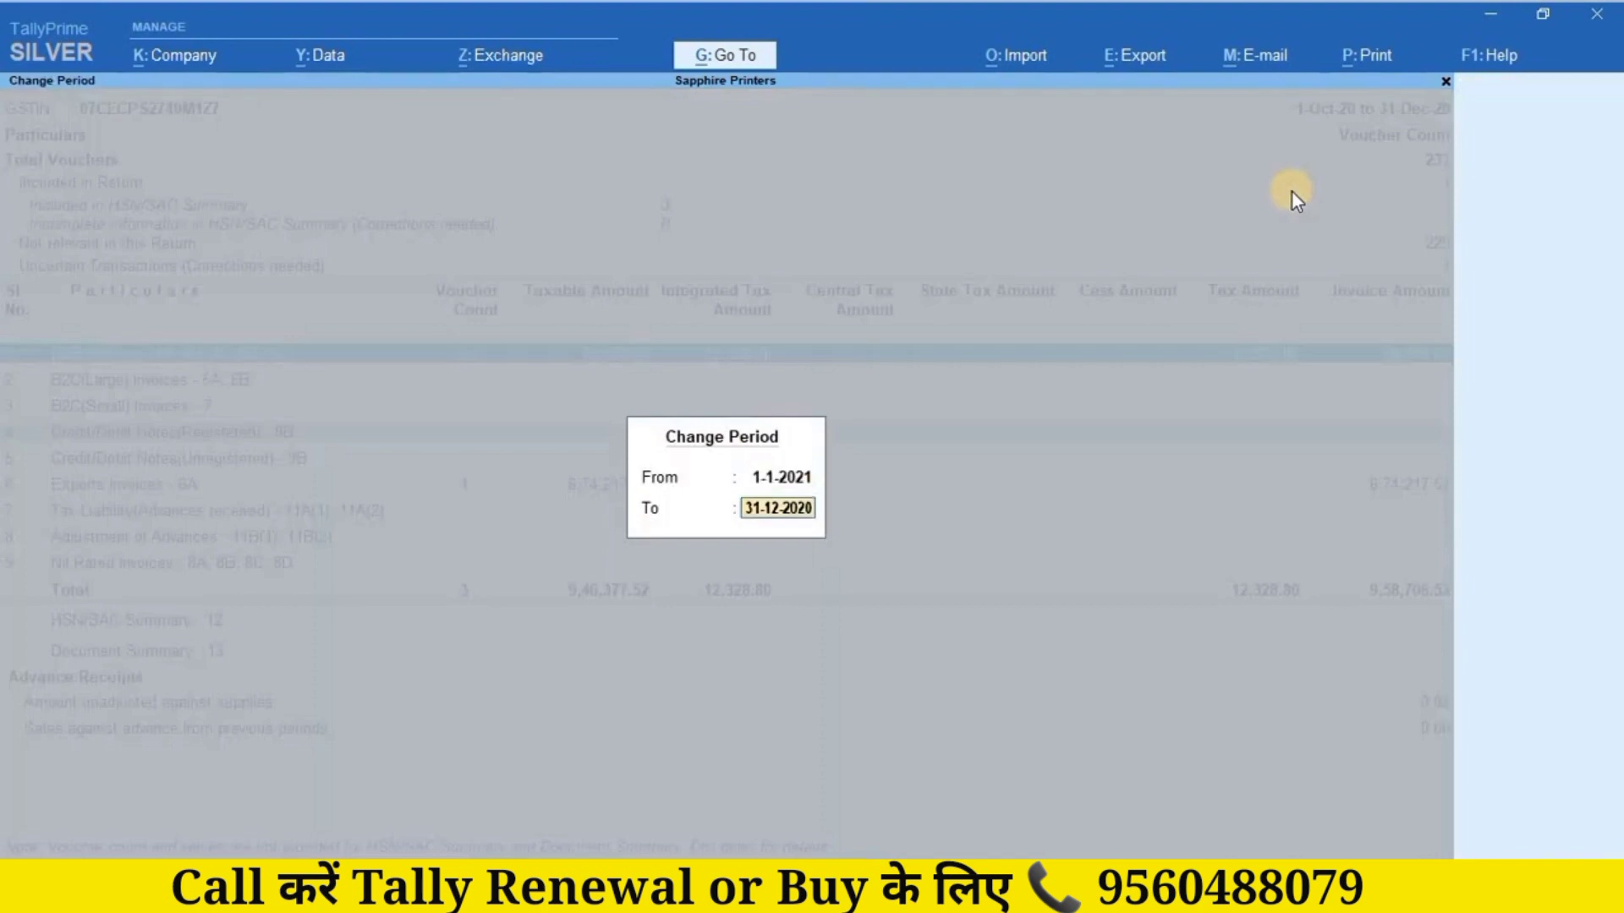
pyautogui.write('31.1')
pyautogui.press('Return')
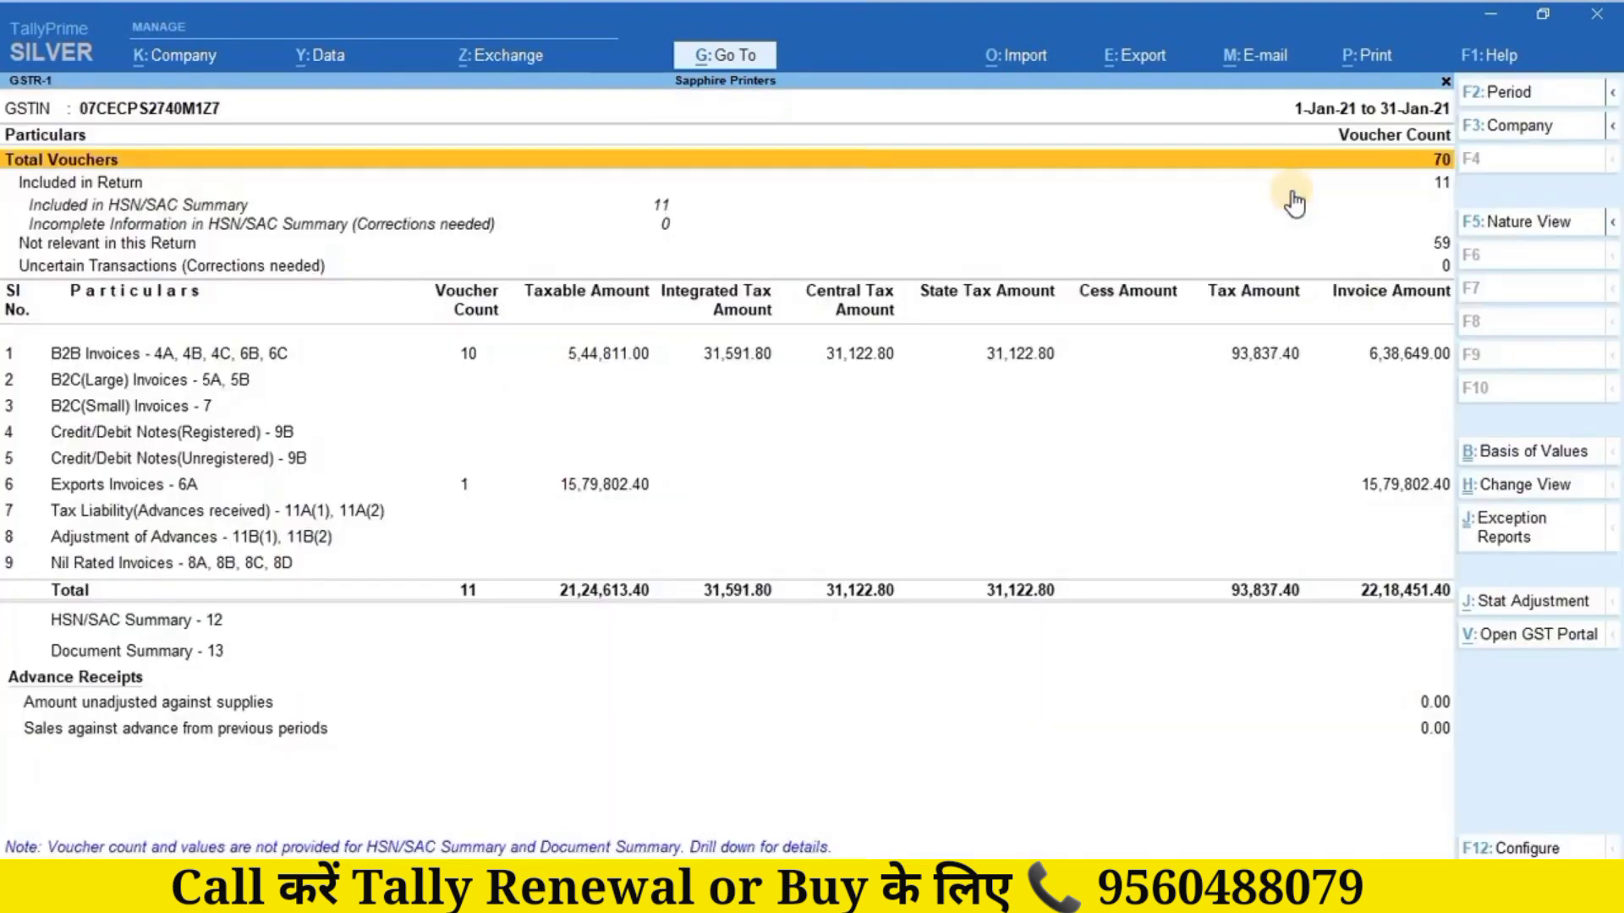
# Step: Select the B2B Invoices row and bring up the report's Export options
pyautogui.press('Down')
pyautogui.press('Down')
pyautogui.press('Down')
pyautogui.press('Down')
pyautogui.press('Down')
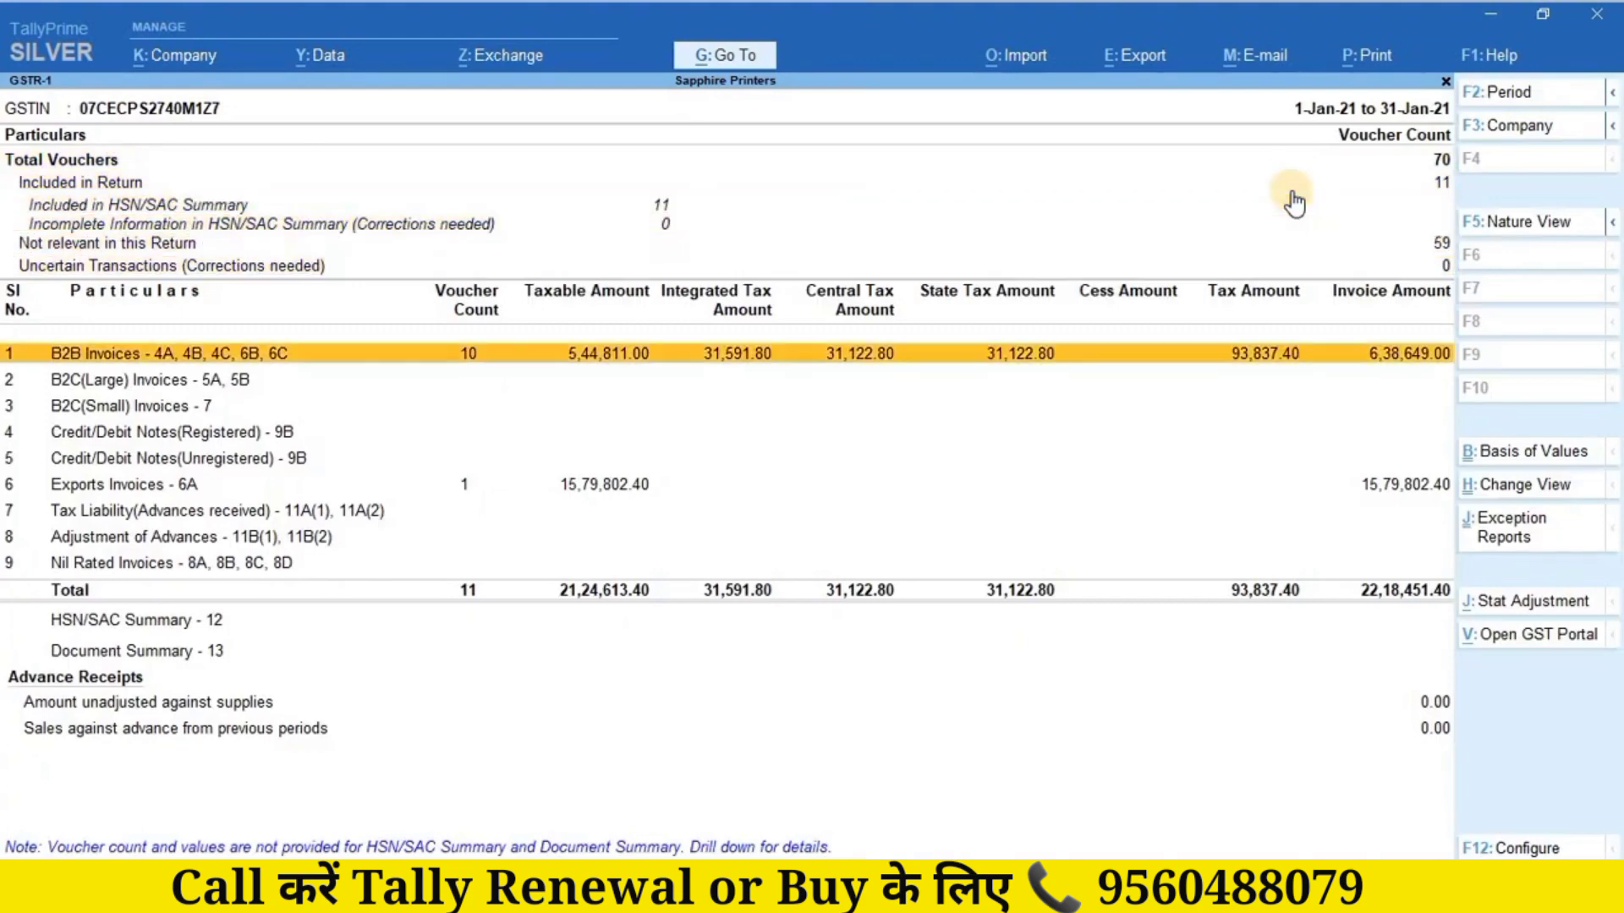
pyautogui.press('Down')
pyautogui.press('Down')
pyautogui.press('Down')
pyautogui.press('Down')
pyautogui.press('Down')
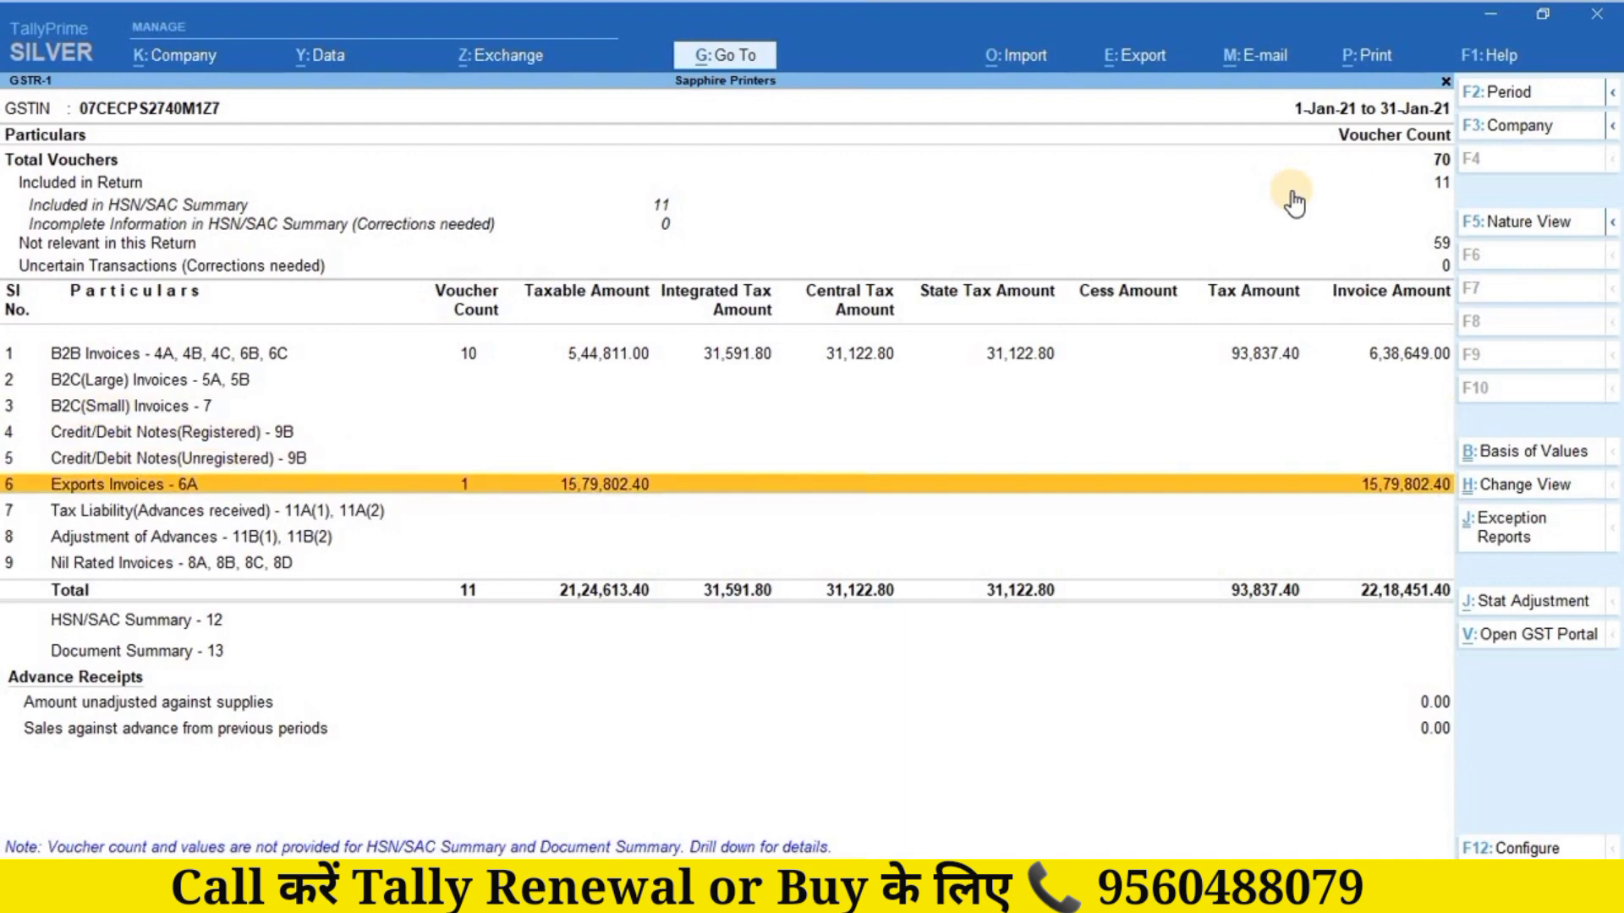
pyautogui.press('Up')
pyautogui.press('Up')
pyautogui.press('Up')
pyautogui.press('Up')
pyautogui.press('Up')
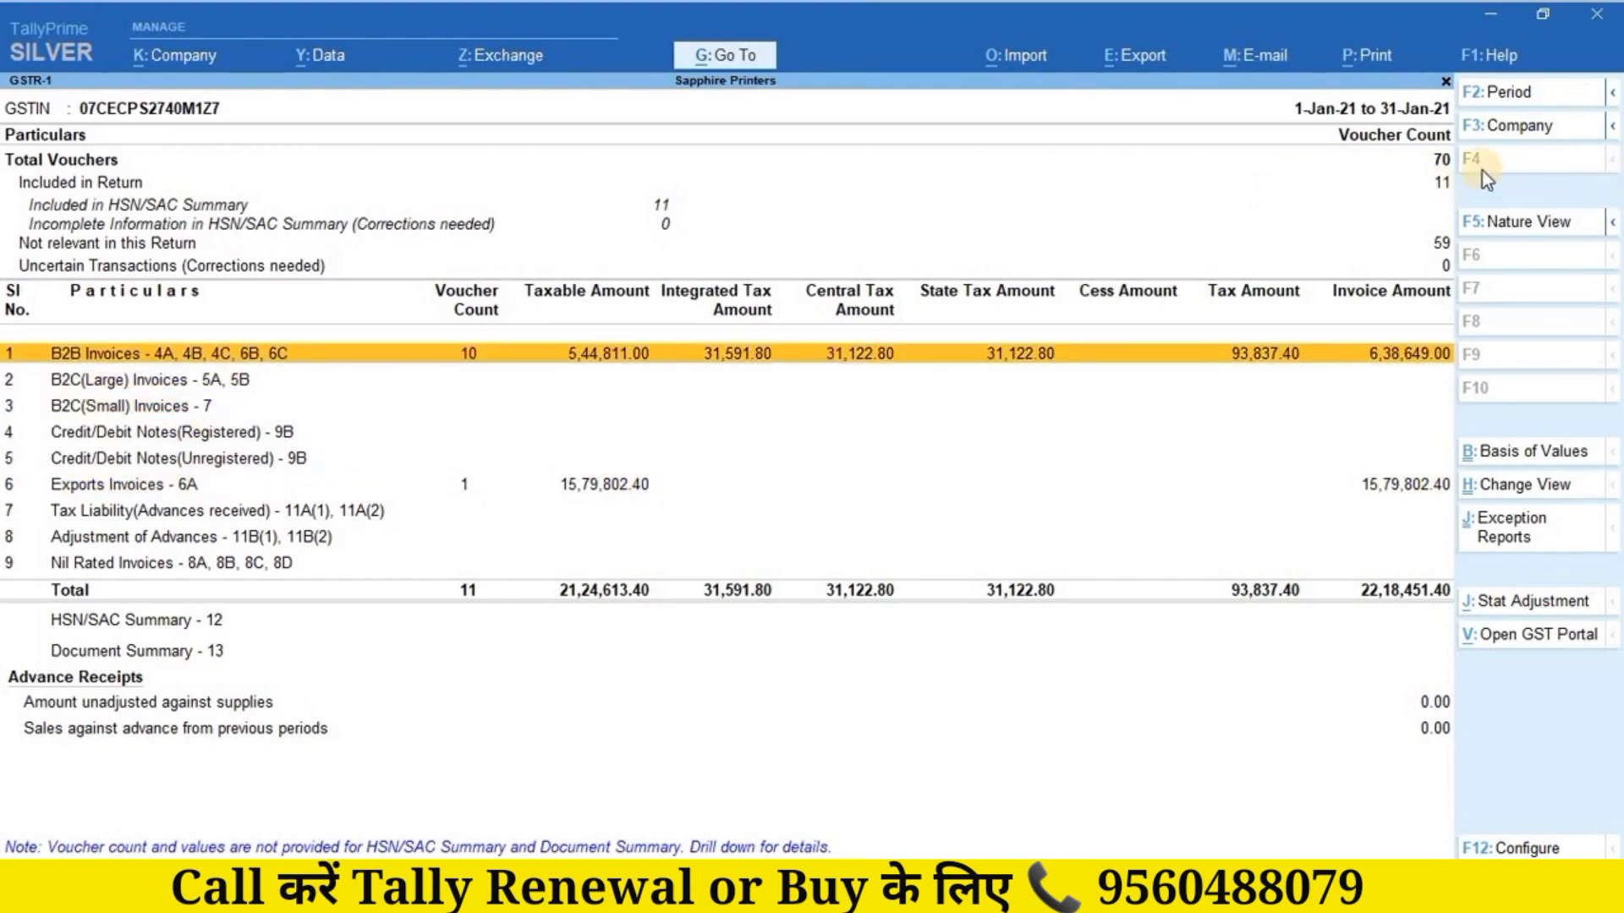
pyautogui.click(1138, 69)
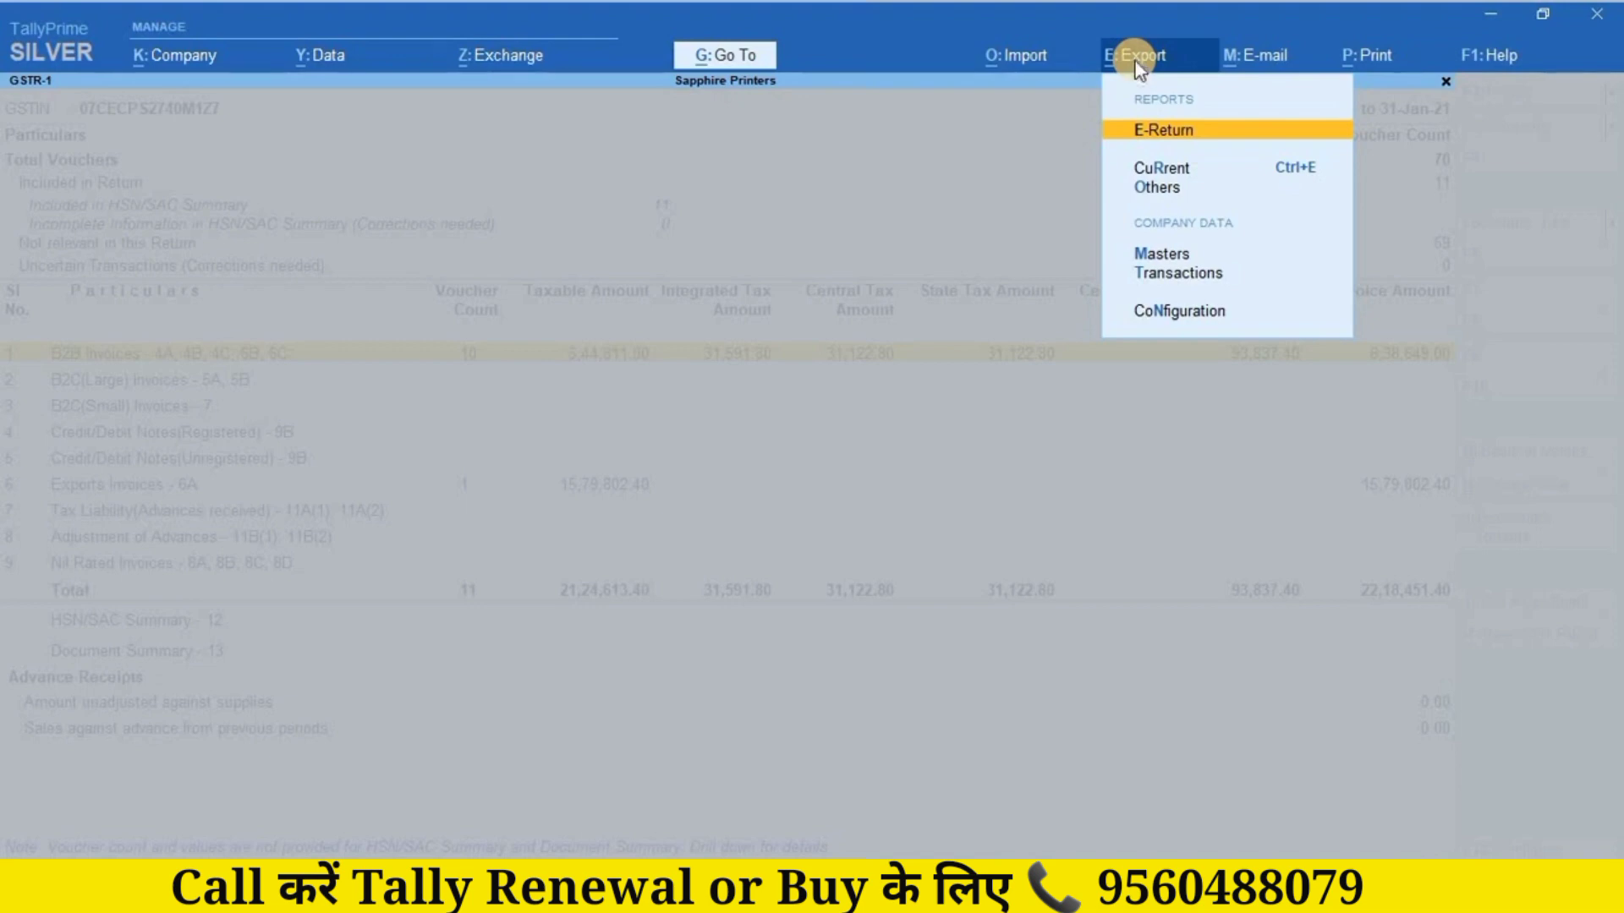
# Step: Review the E-Return export formats, leaving CSV (Comma Delimited) chosen, then move to Tally.ERP 9
pyautogui.press('Return')
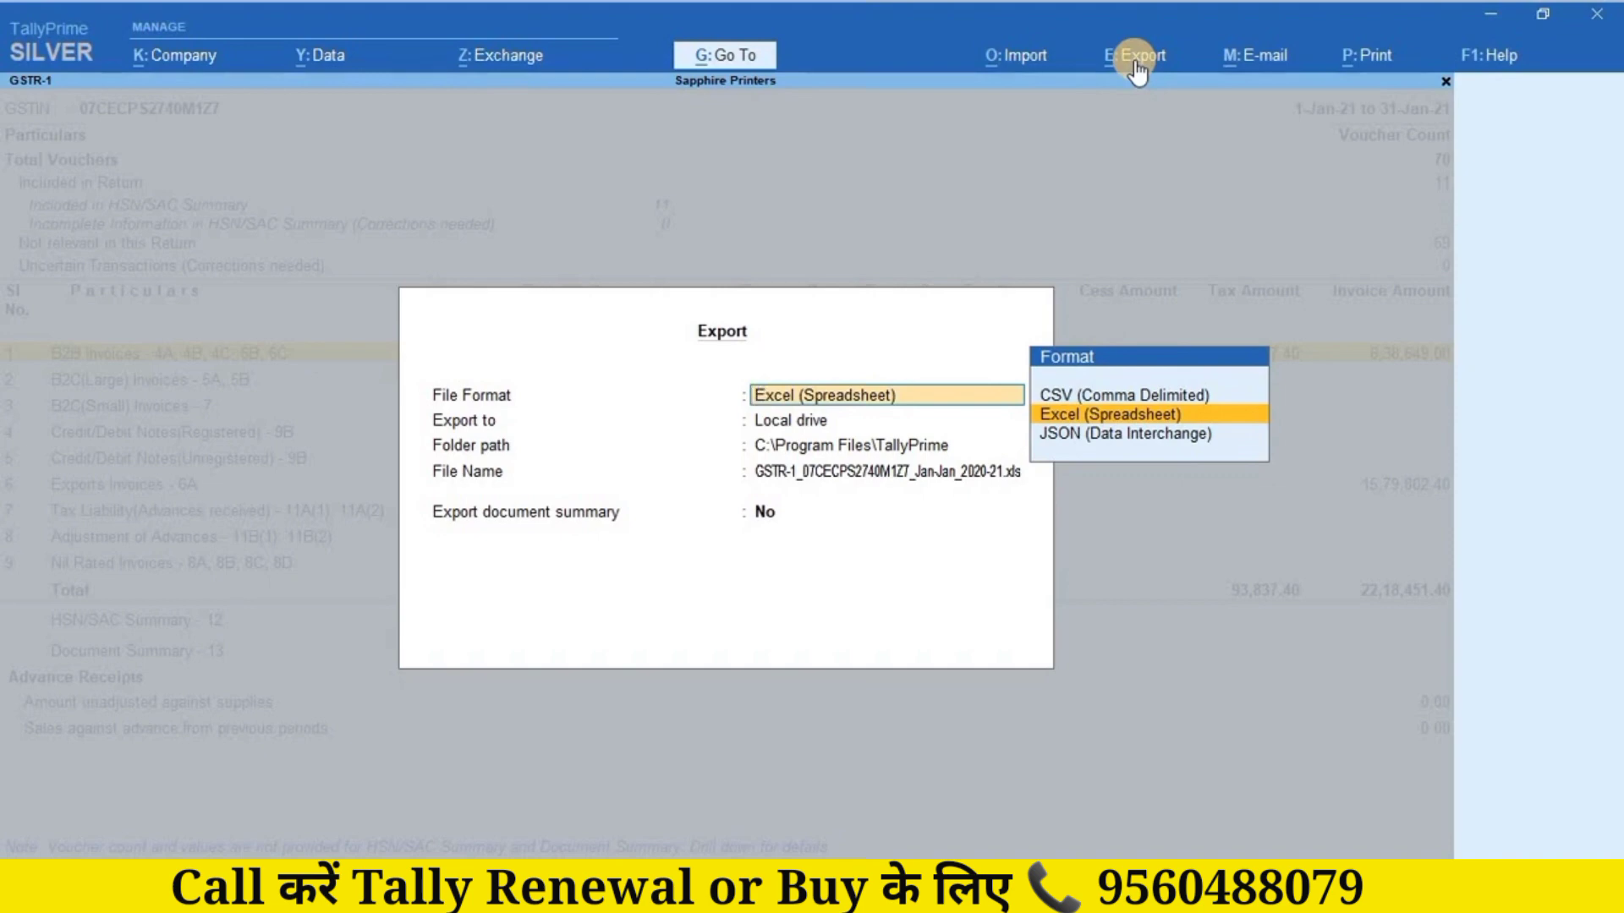
pyautogui.press('Down')
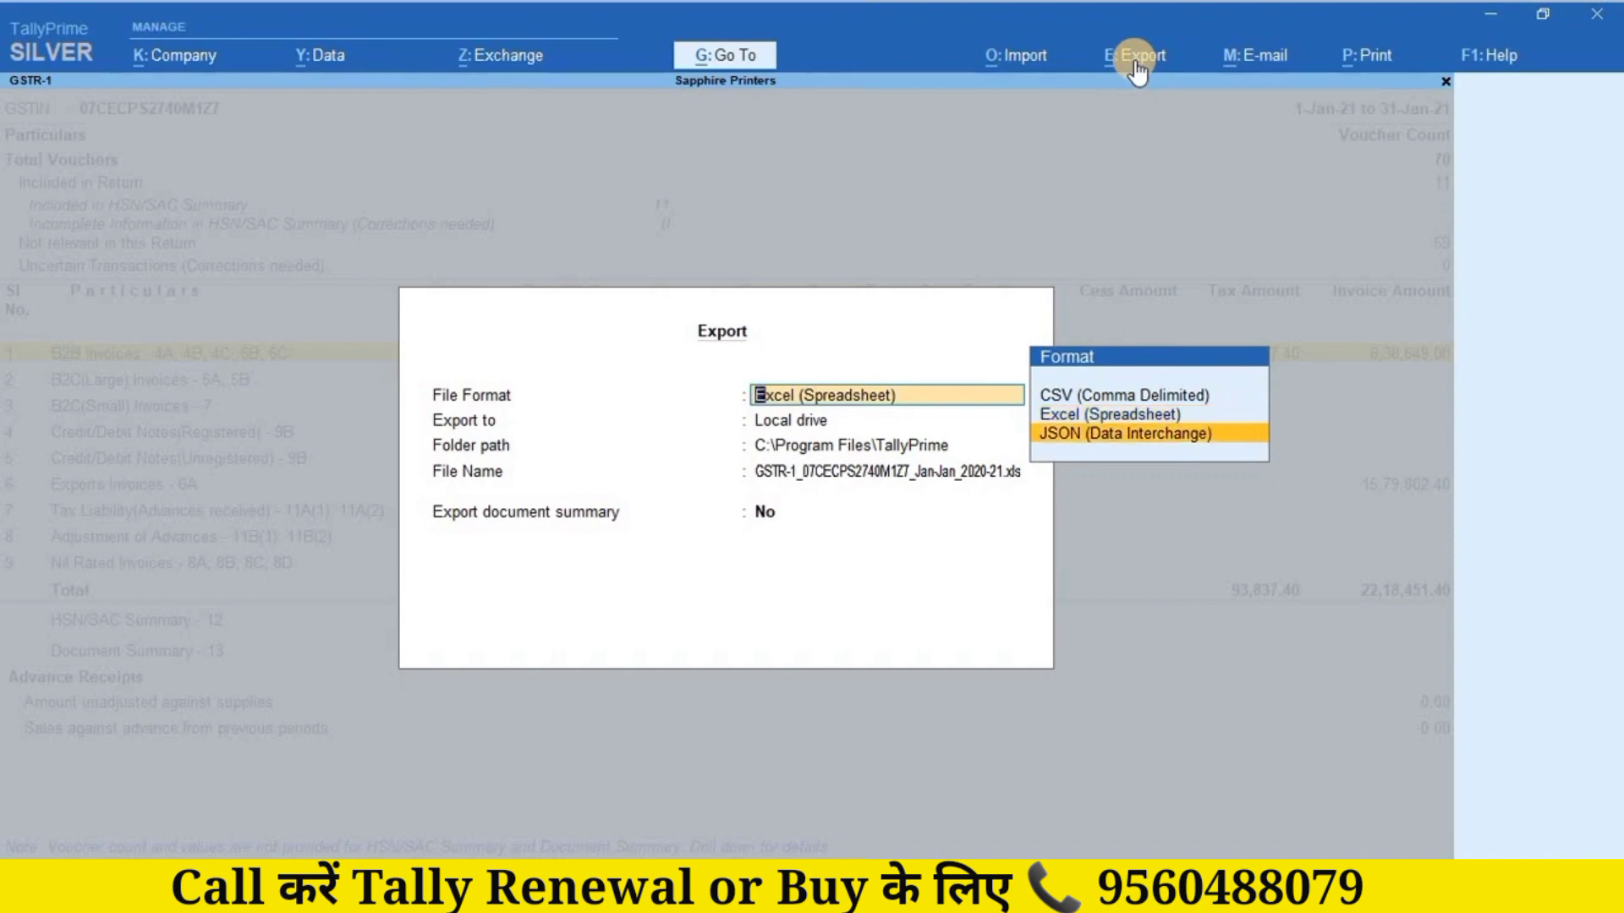
pyautogui.press('Up')
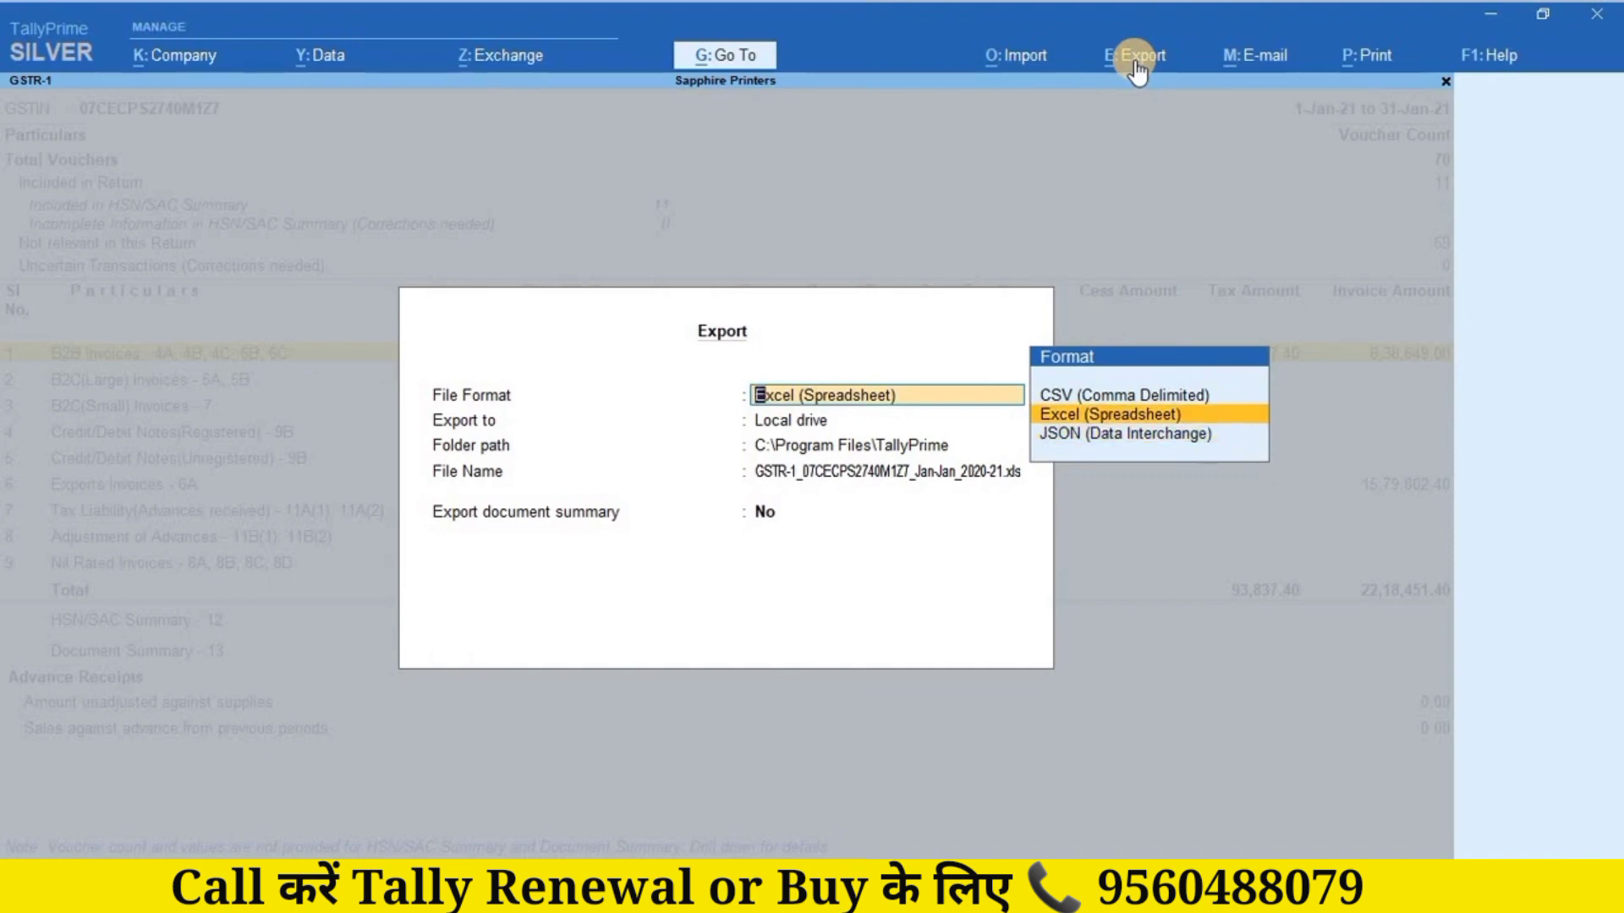
pyautogui.press('Up')
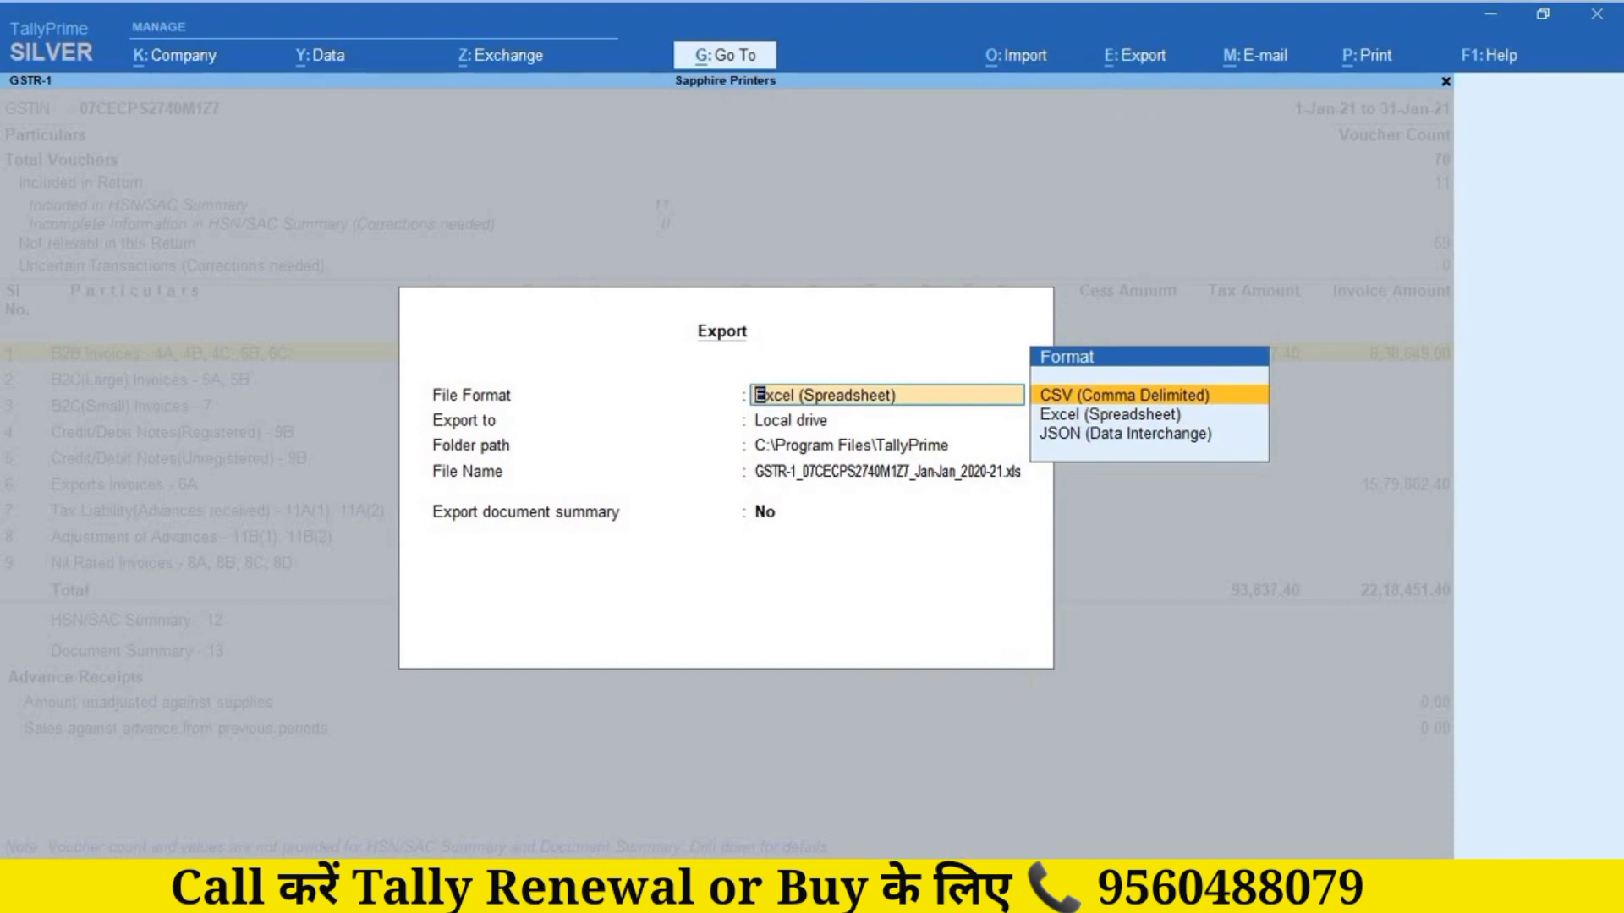
pyautogui.click(962, 894)
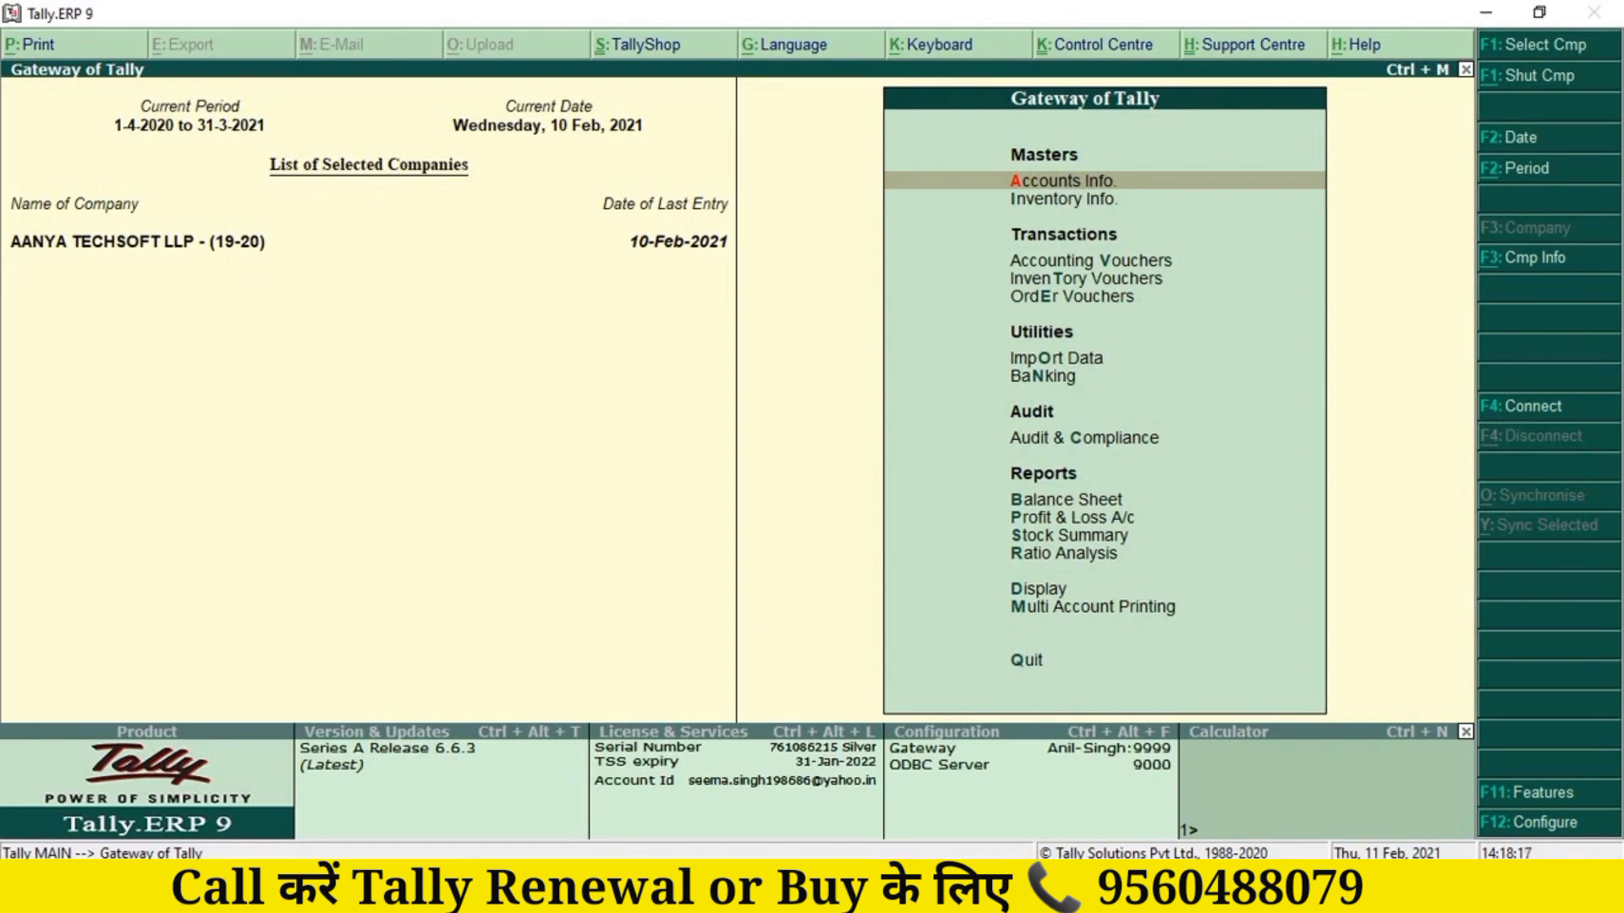
# Step: Open Aanya Techsoft LLP's GSTR-1 for January 2021 via Display > Statutory Reports > GST
pyautogui.press('d')
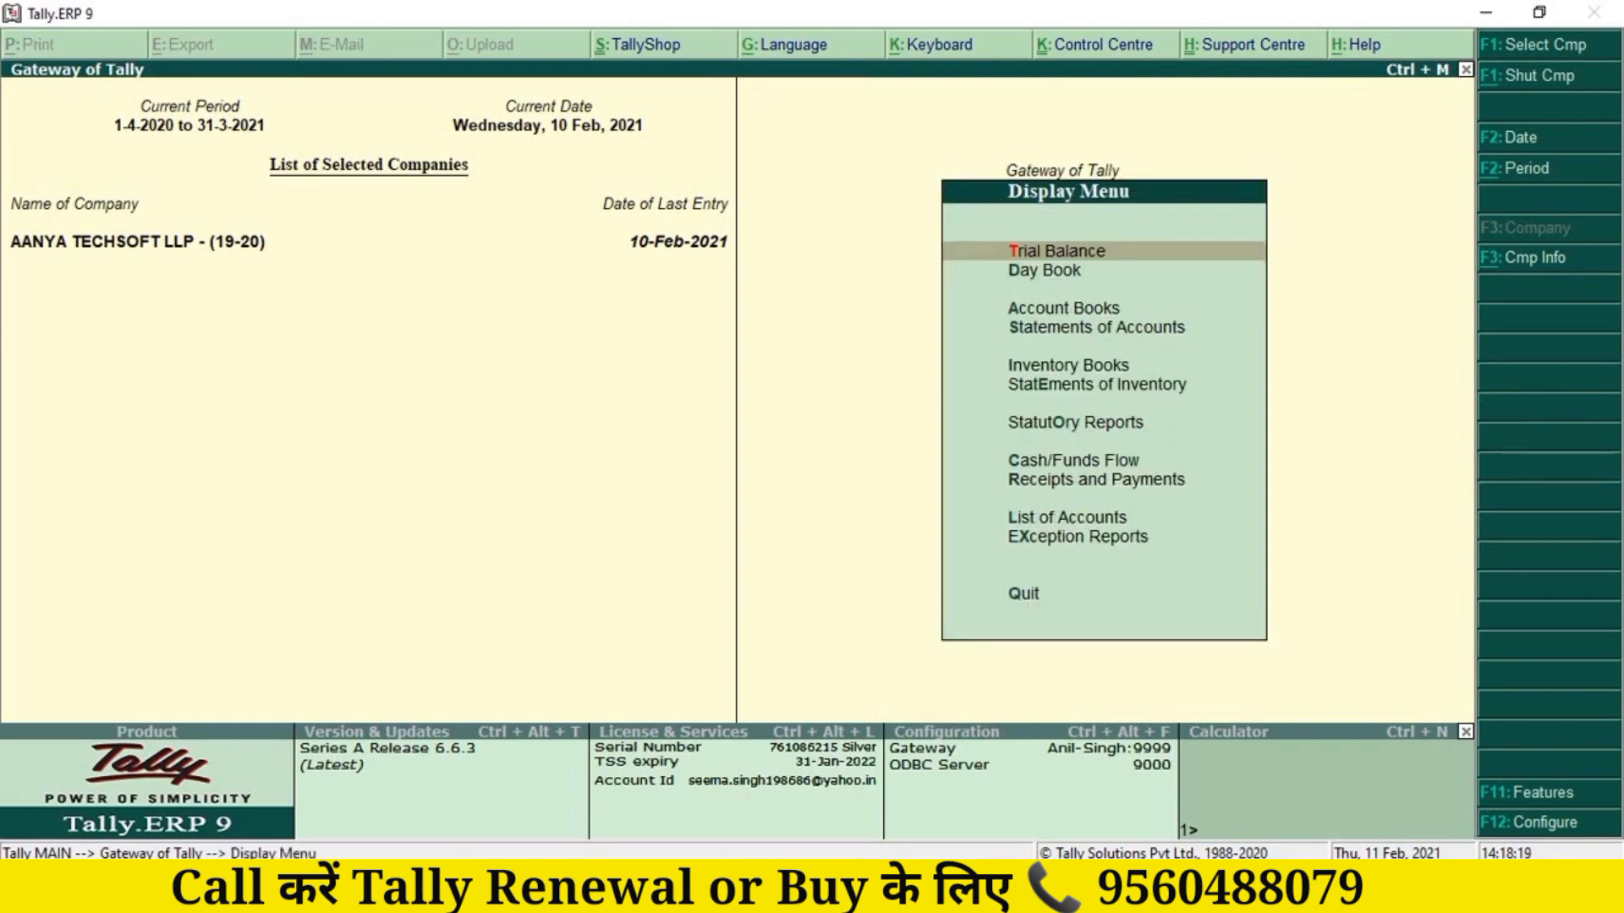
pyautogui.press('o')
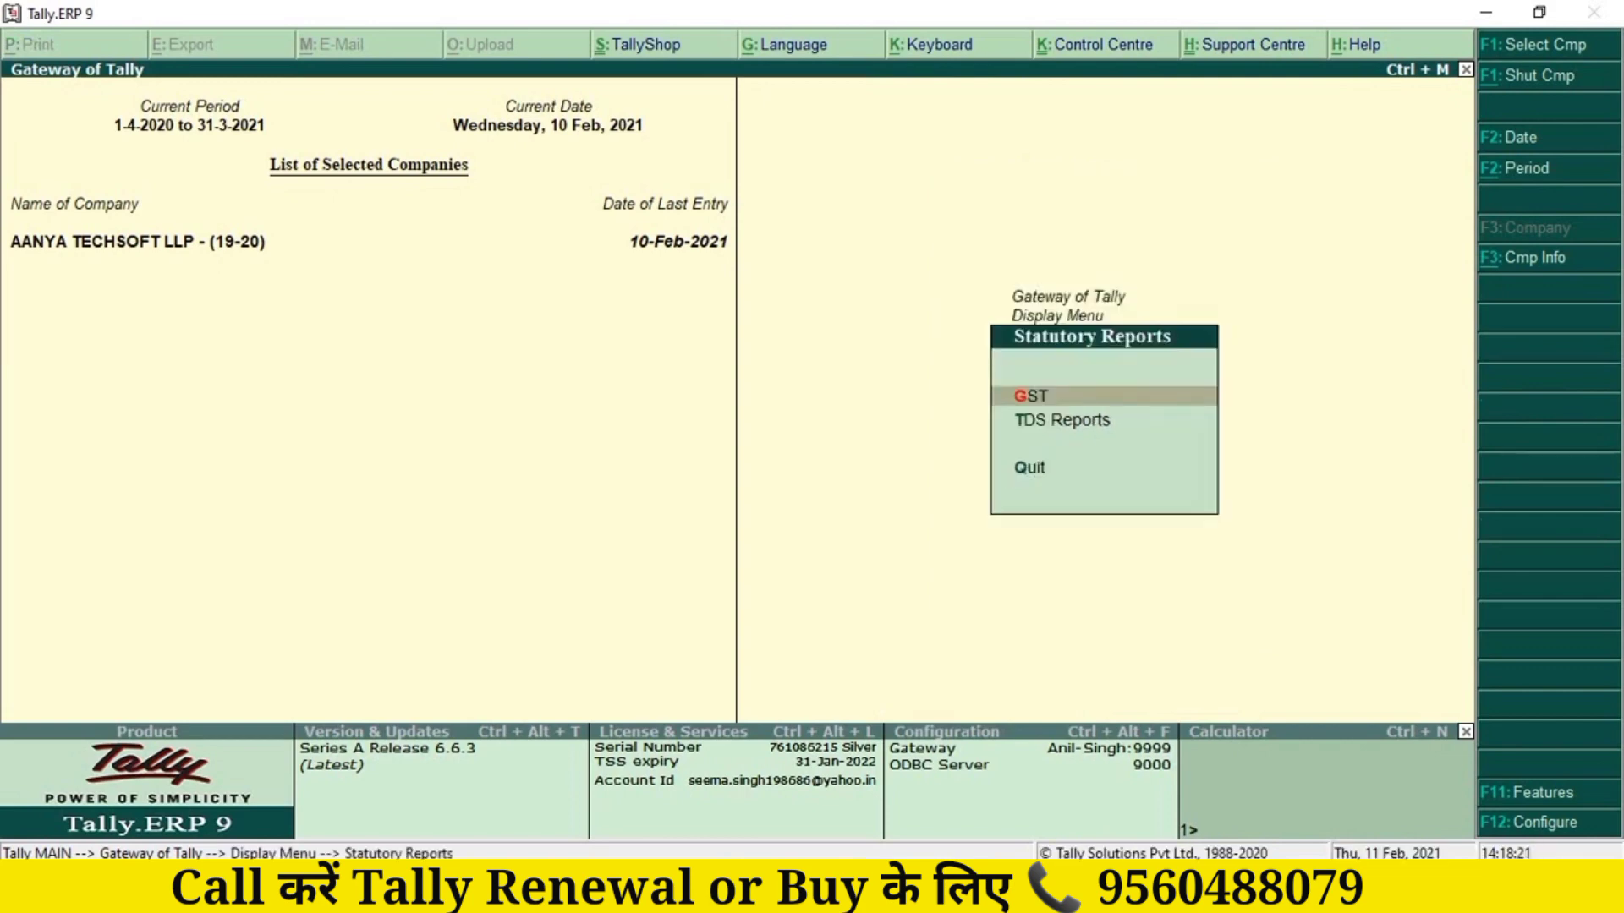
pyautogui.press('g')
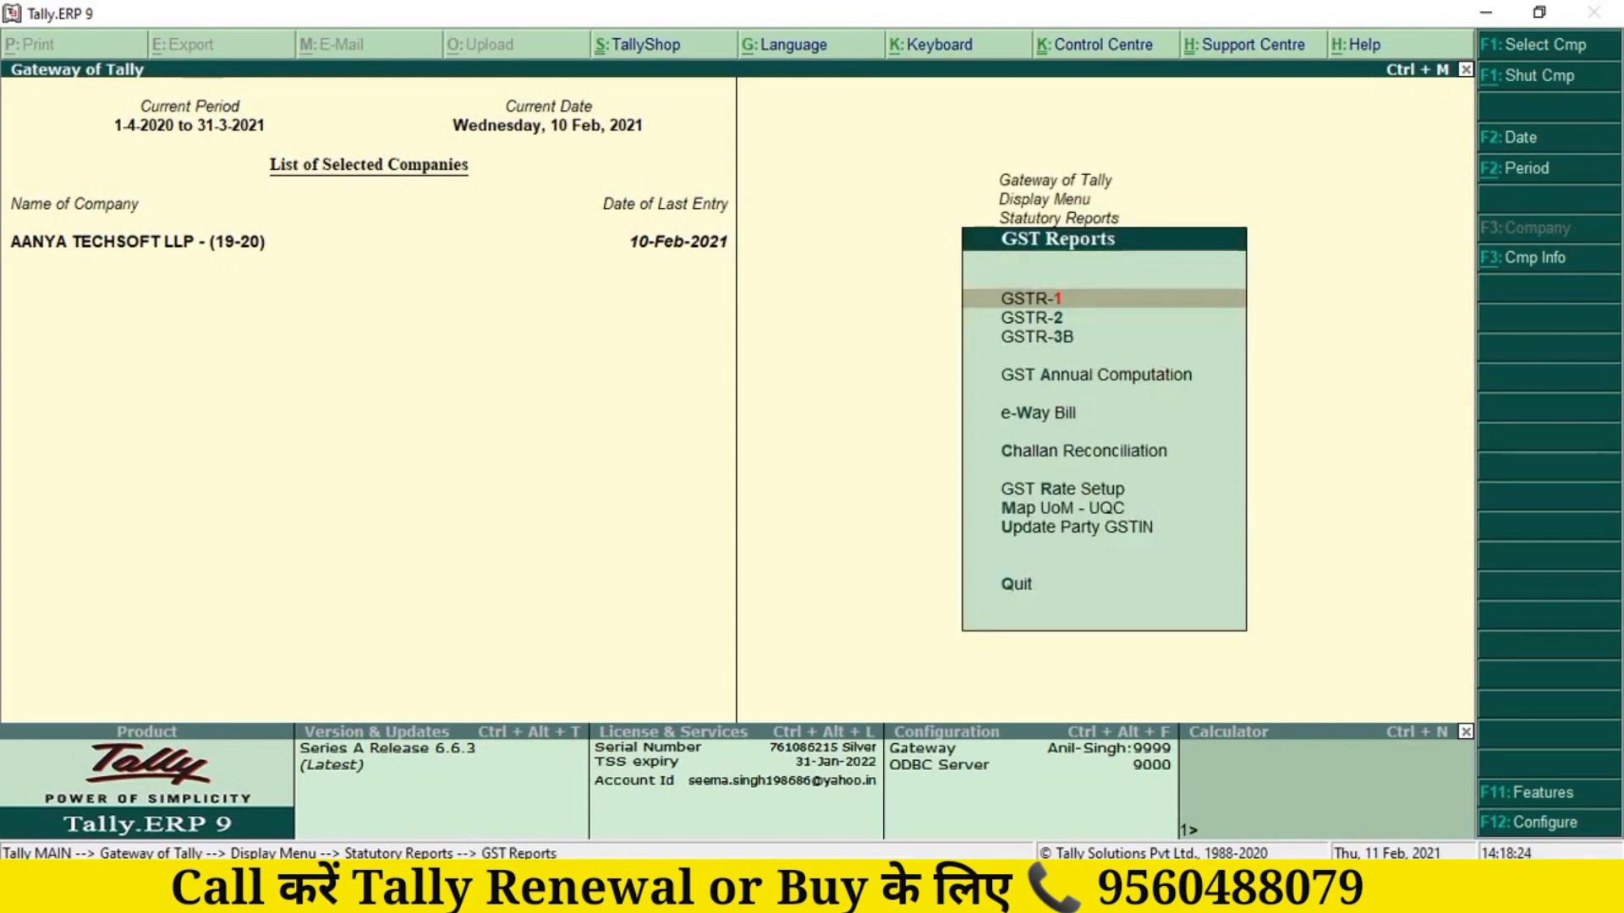
pyautogui.press('1')
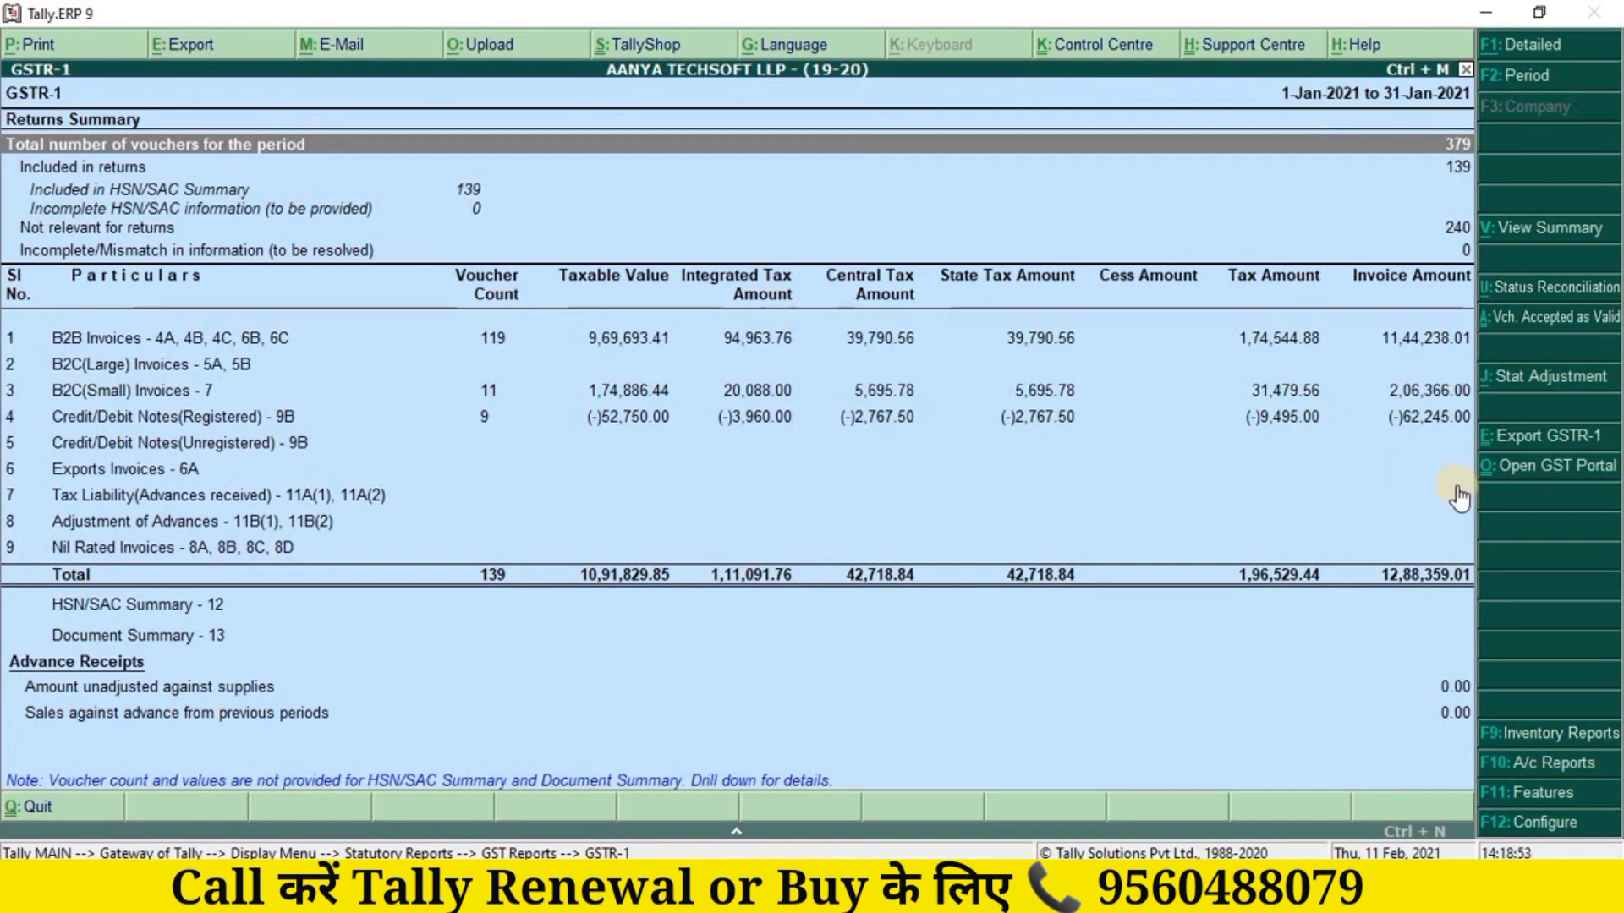
# Step: Set CSV as the GSTR-1 export format
pyautogui.click(1547, 446)
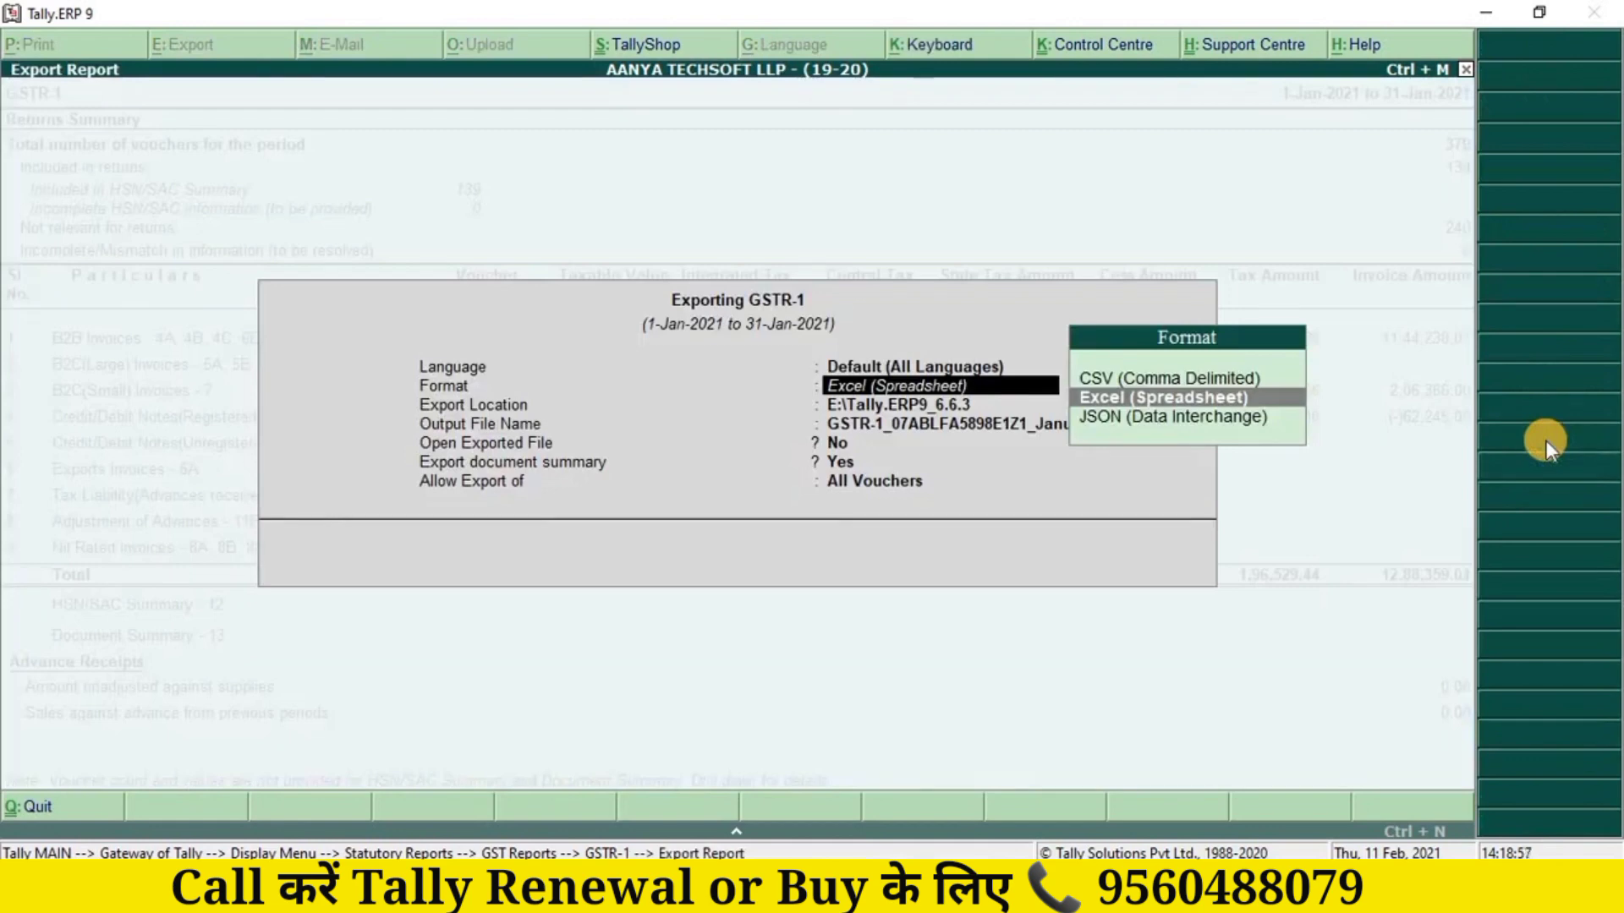
pyautogui.press('Up')
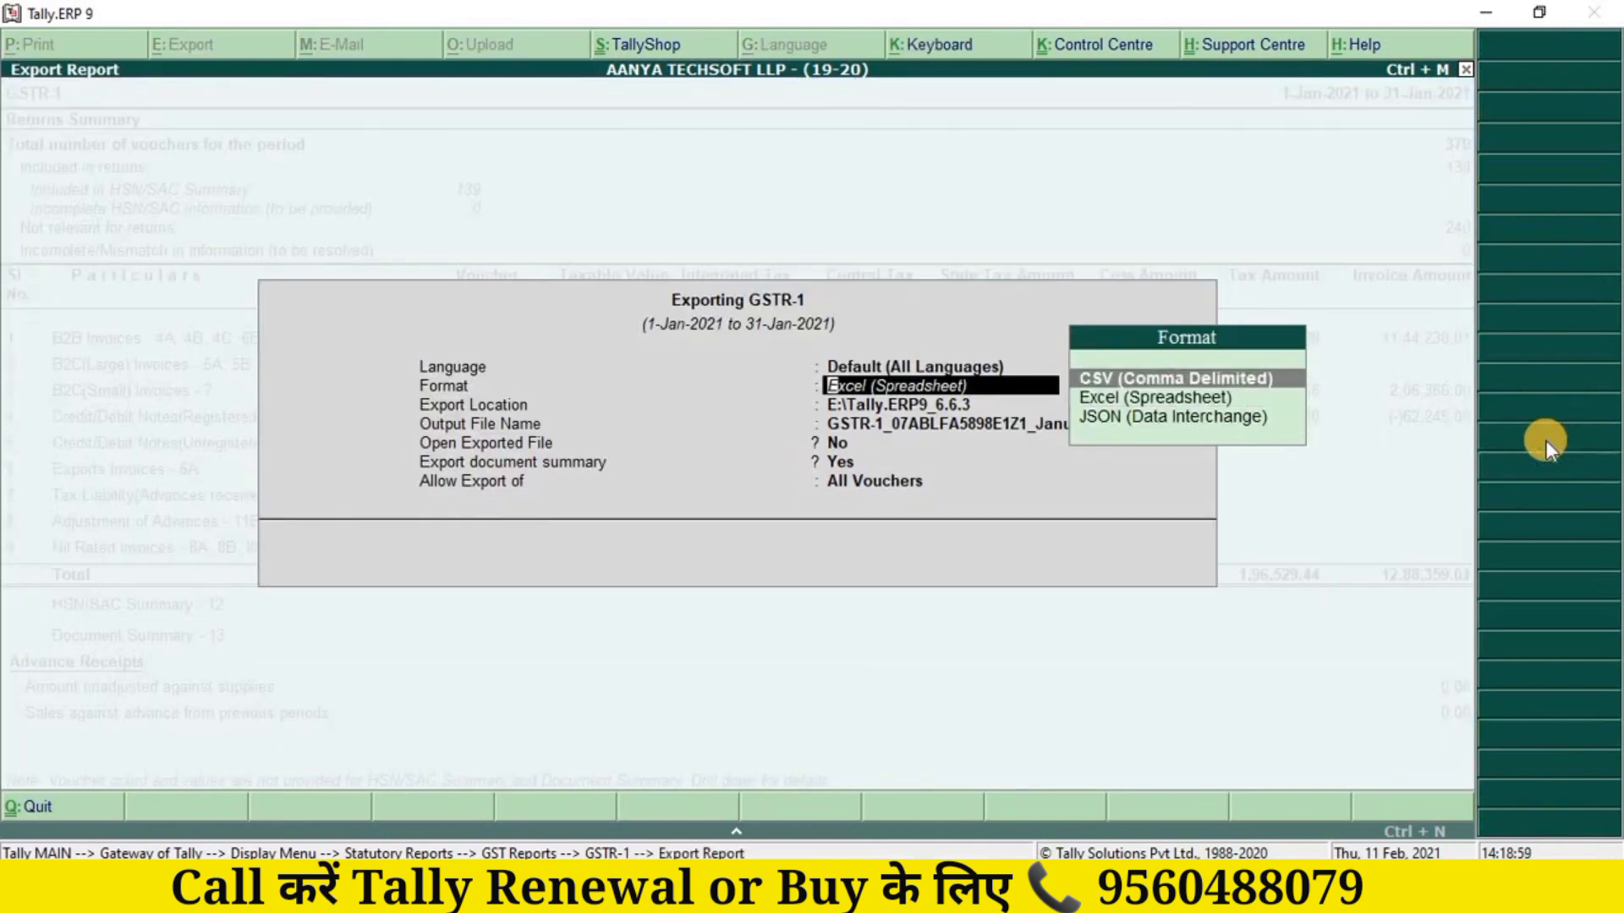
pyautogui.press('Return')
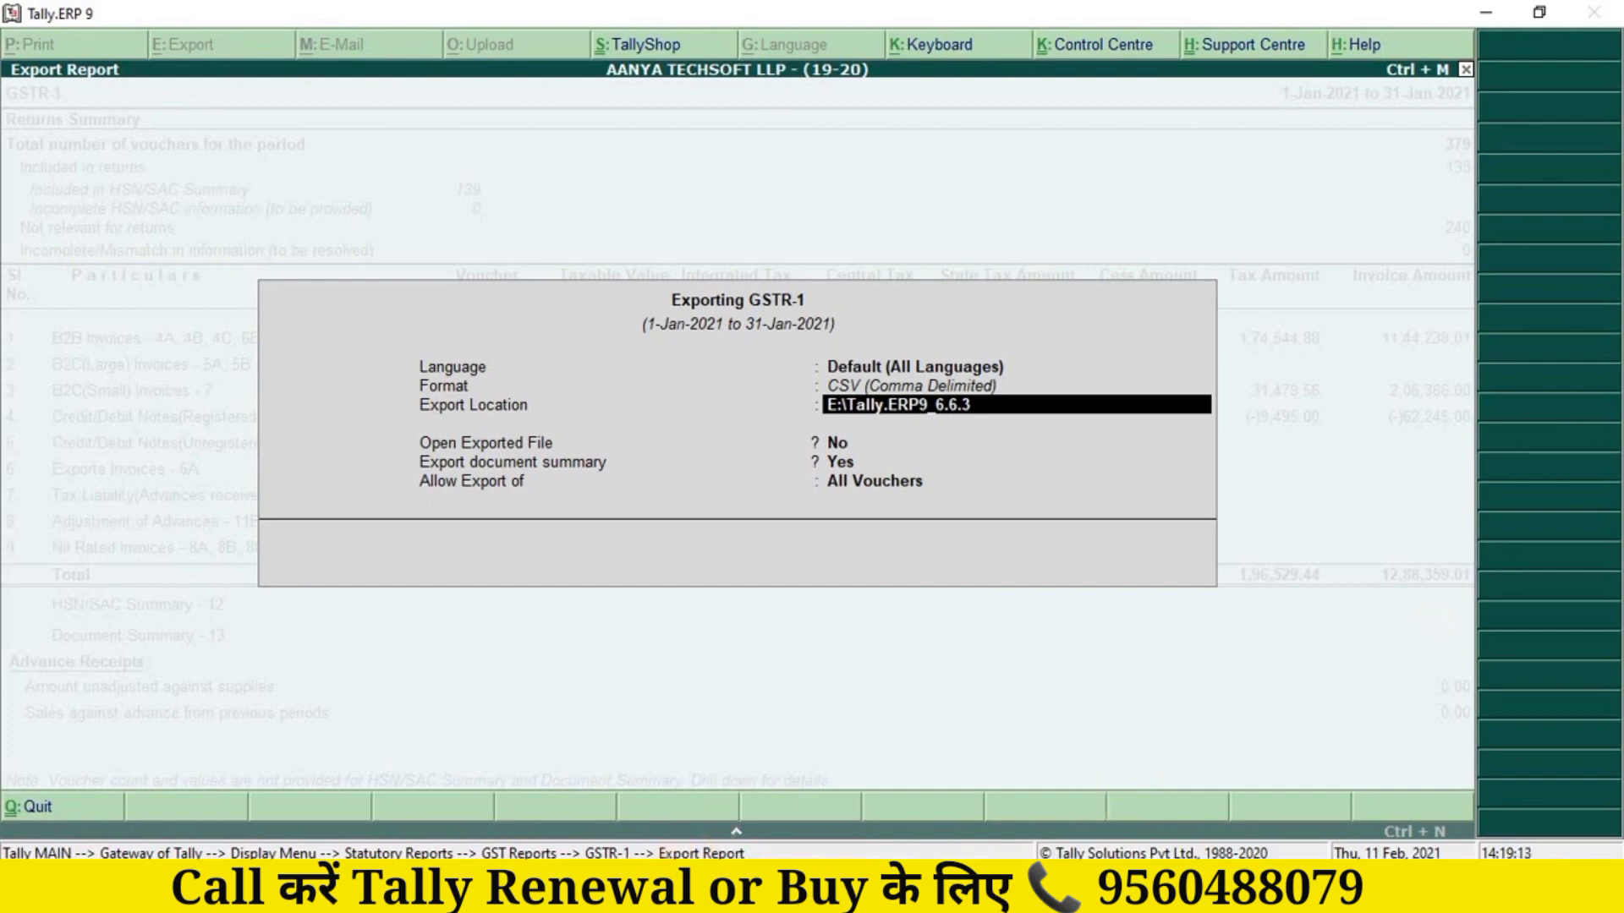
# Step: Set the export location to E:\AANYA OFFICE\GST RETURN\20-21\FEB, keeping All Vouchers
pyautogui.moveTo(652, 897)
pyautogui.click(736, 767)
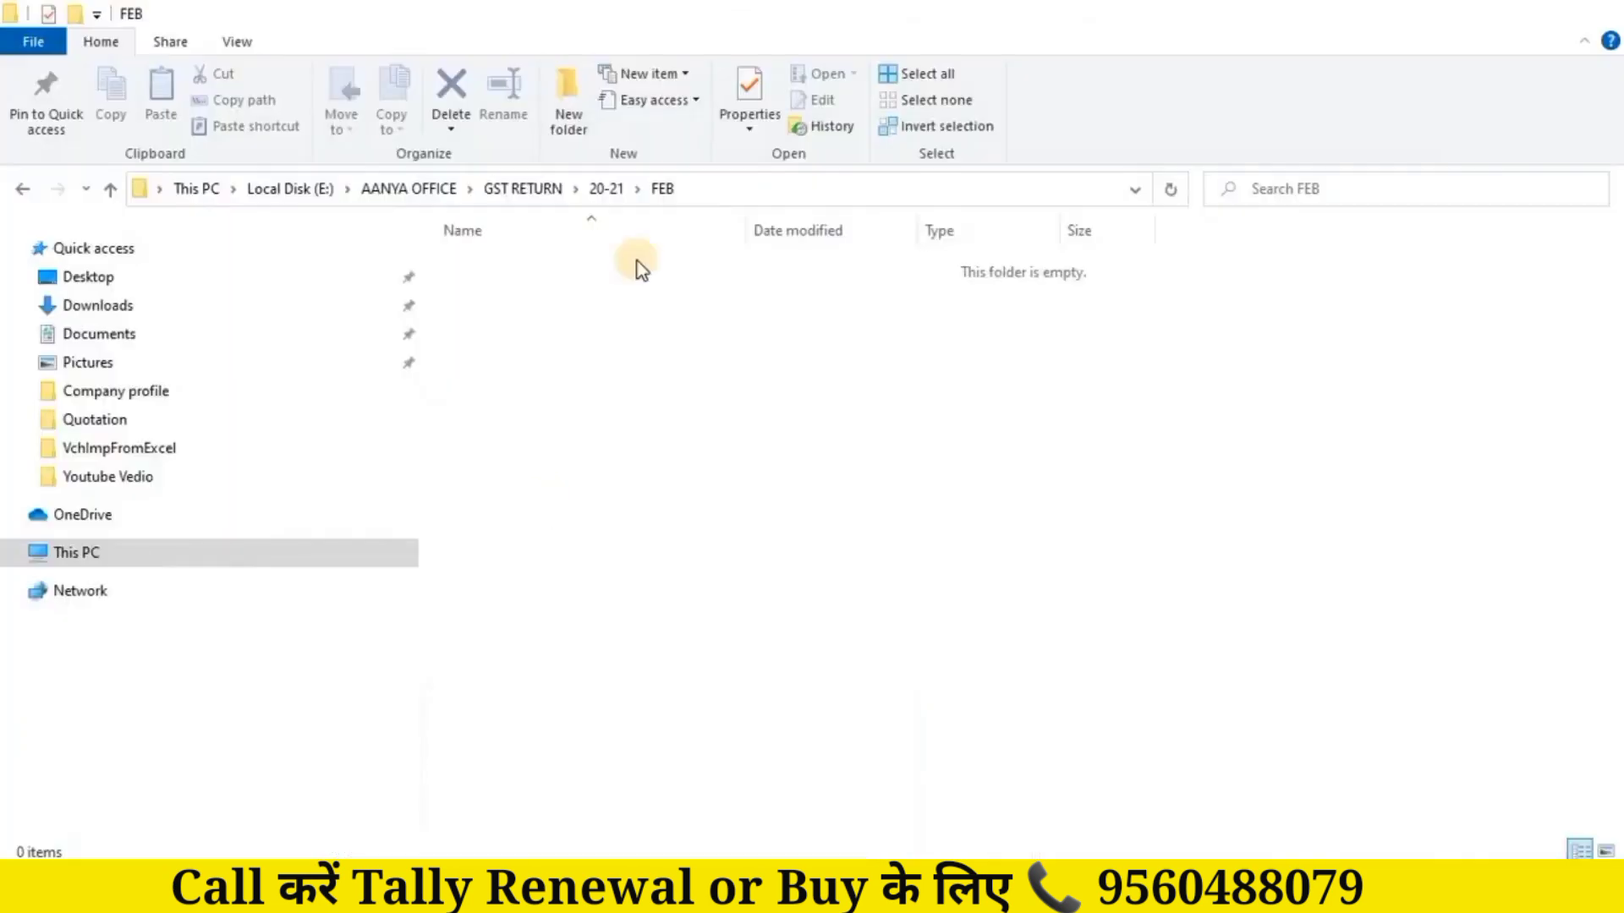
pyautogui.click(695, 193)
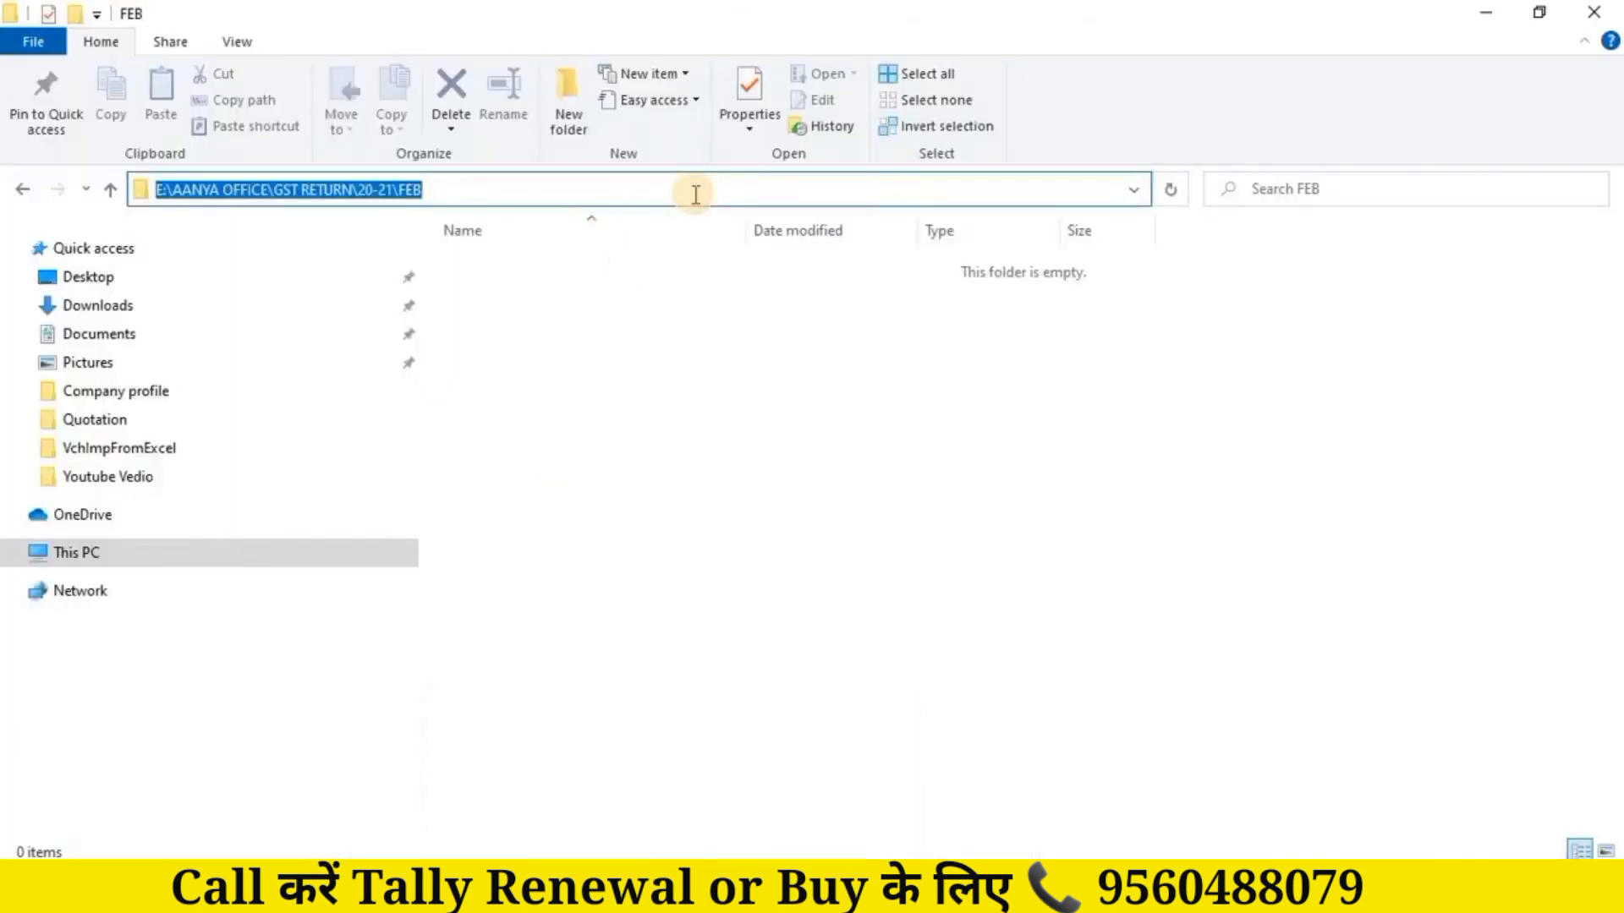
pyautogui.click(977, 892)
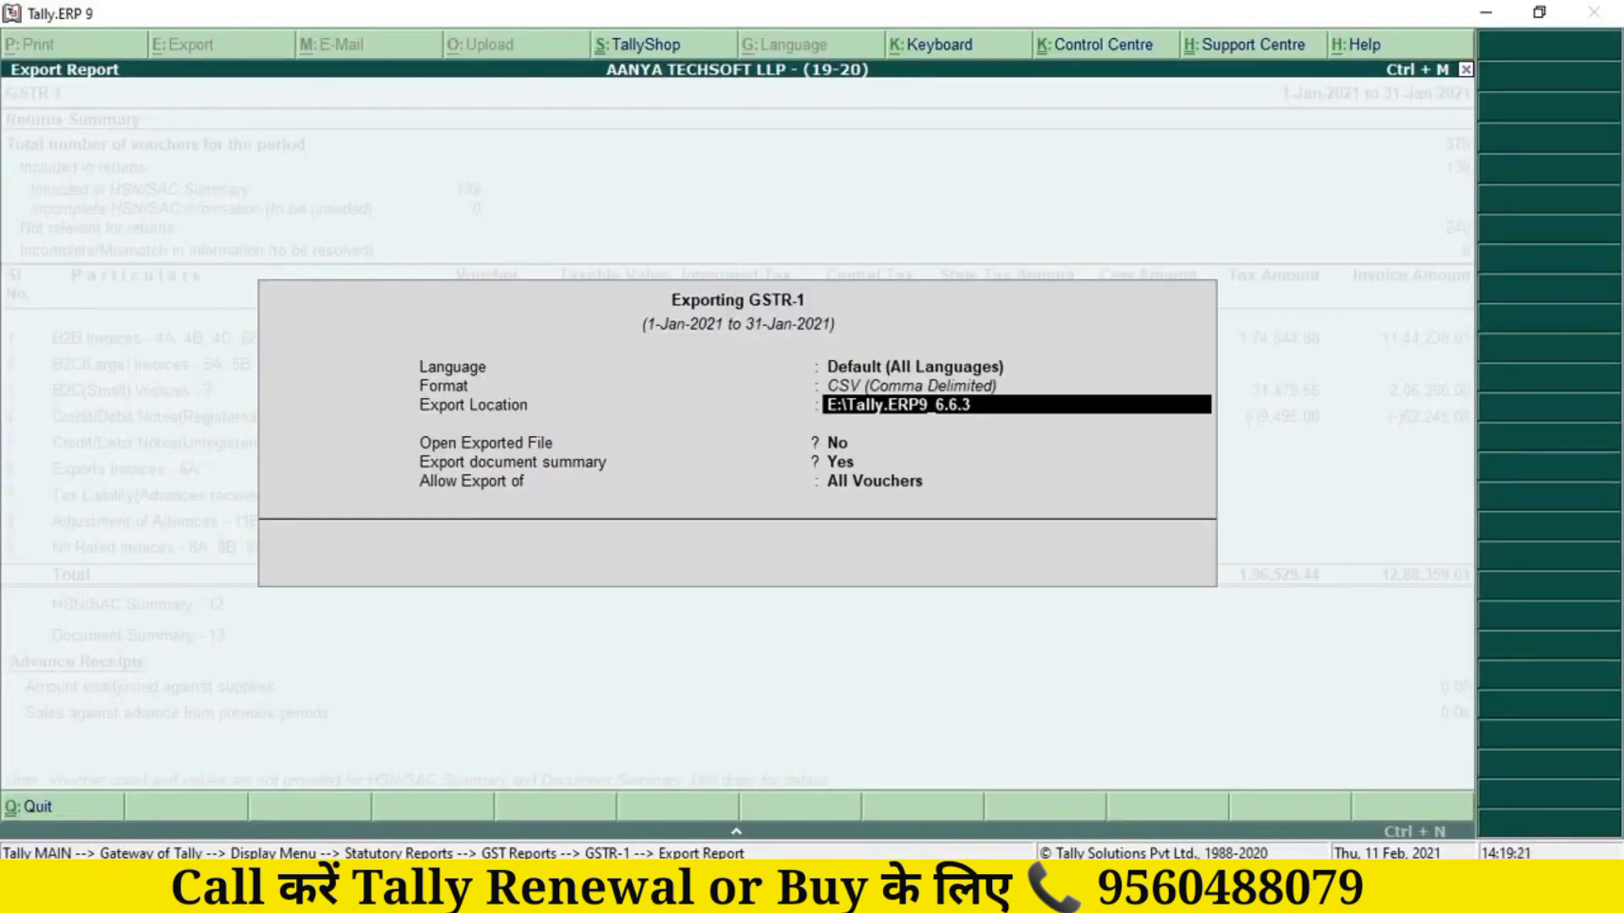
pyautogui.hotkey('ctrl', 'alt', 'v')
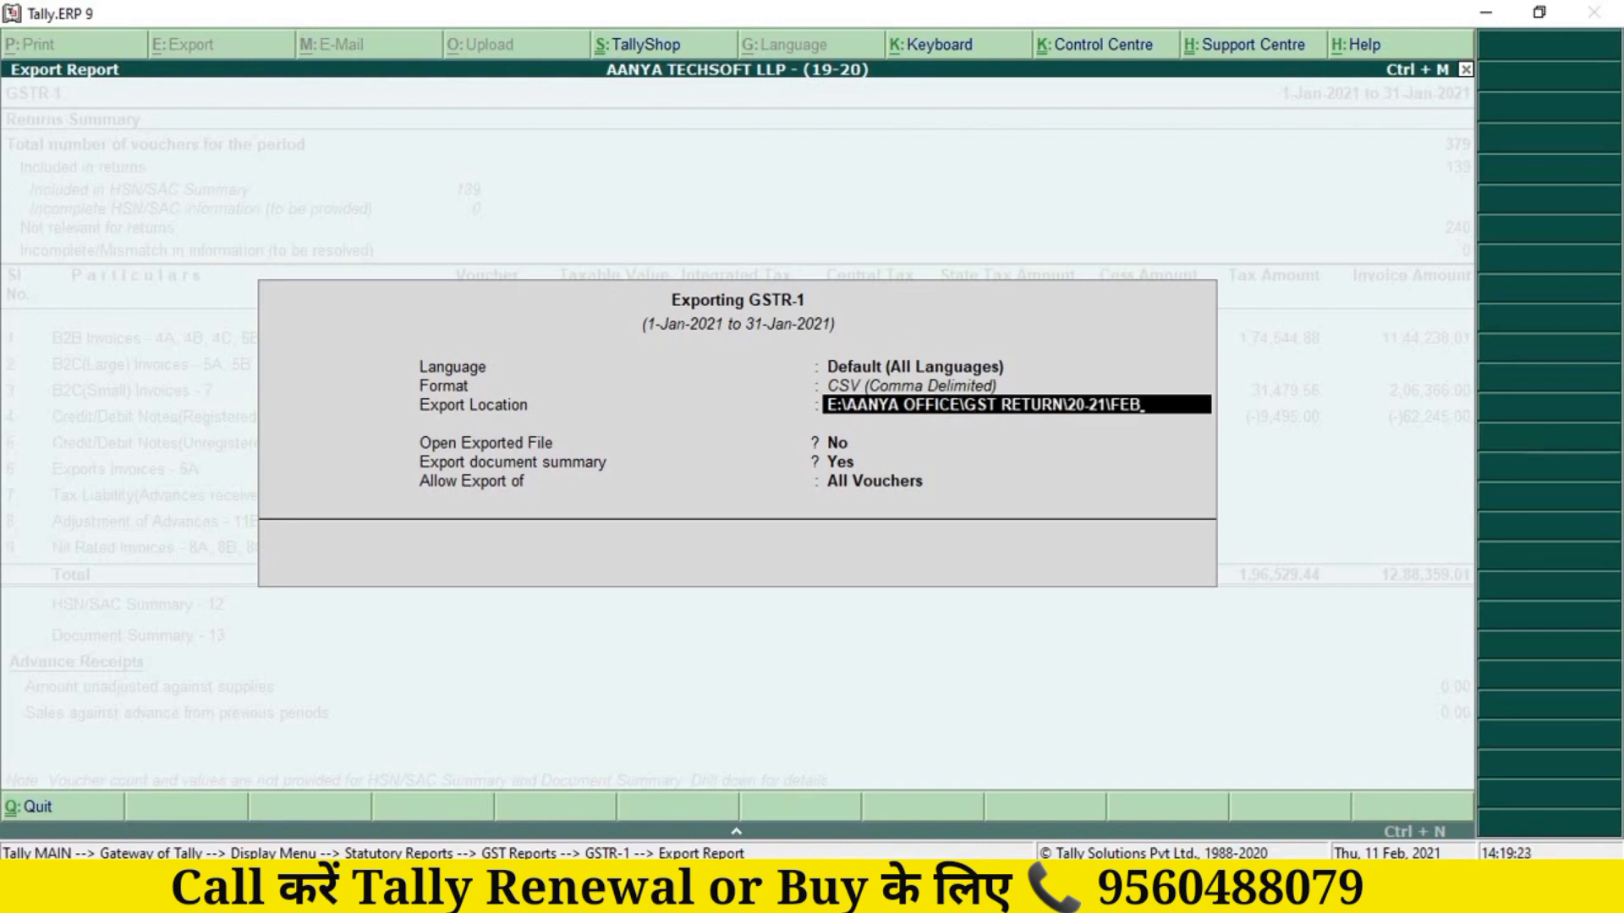
pyautogui.press('Return')
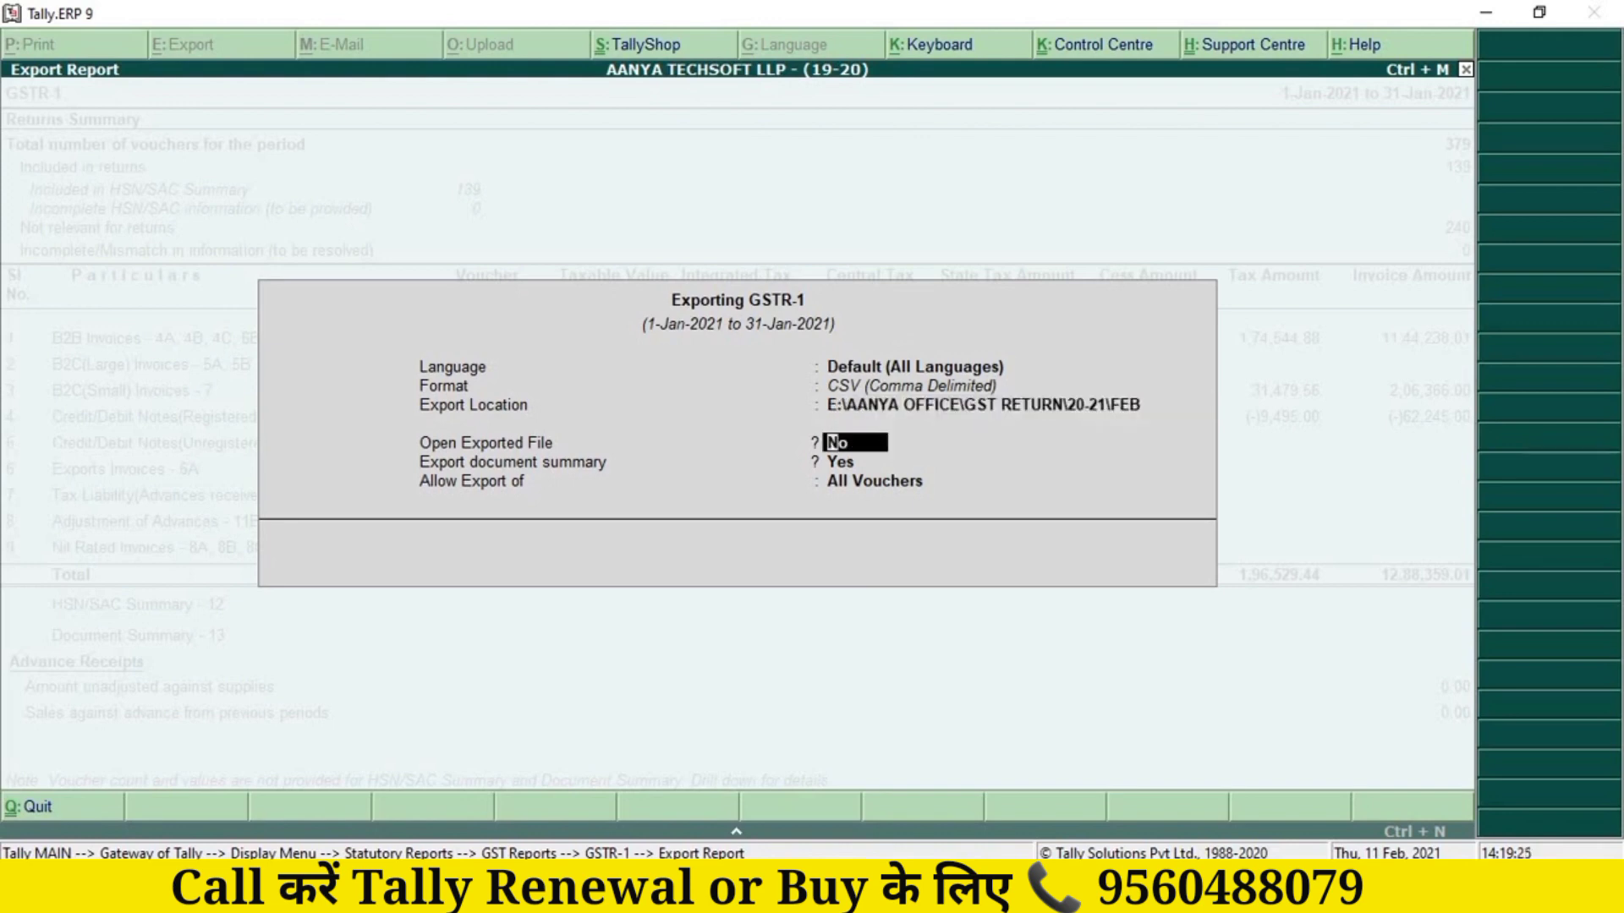
pyautogui.press('Return')
pyautogui.press('Return')
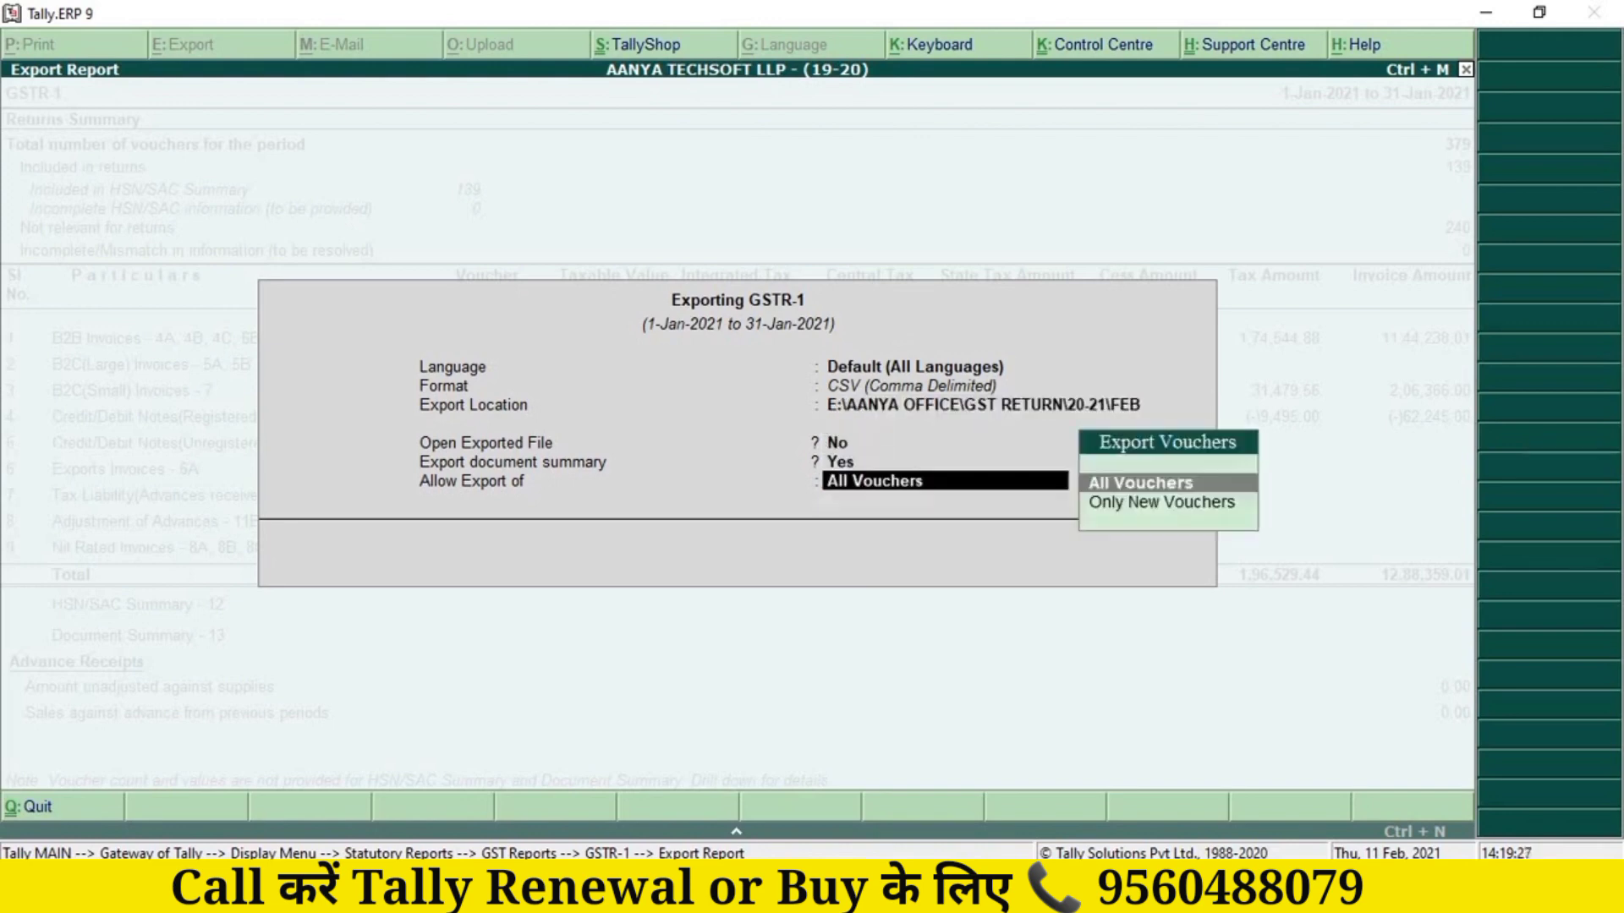
pyautogui.press('Return')
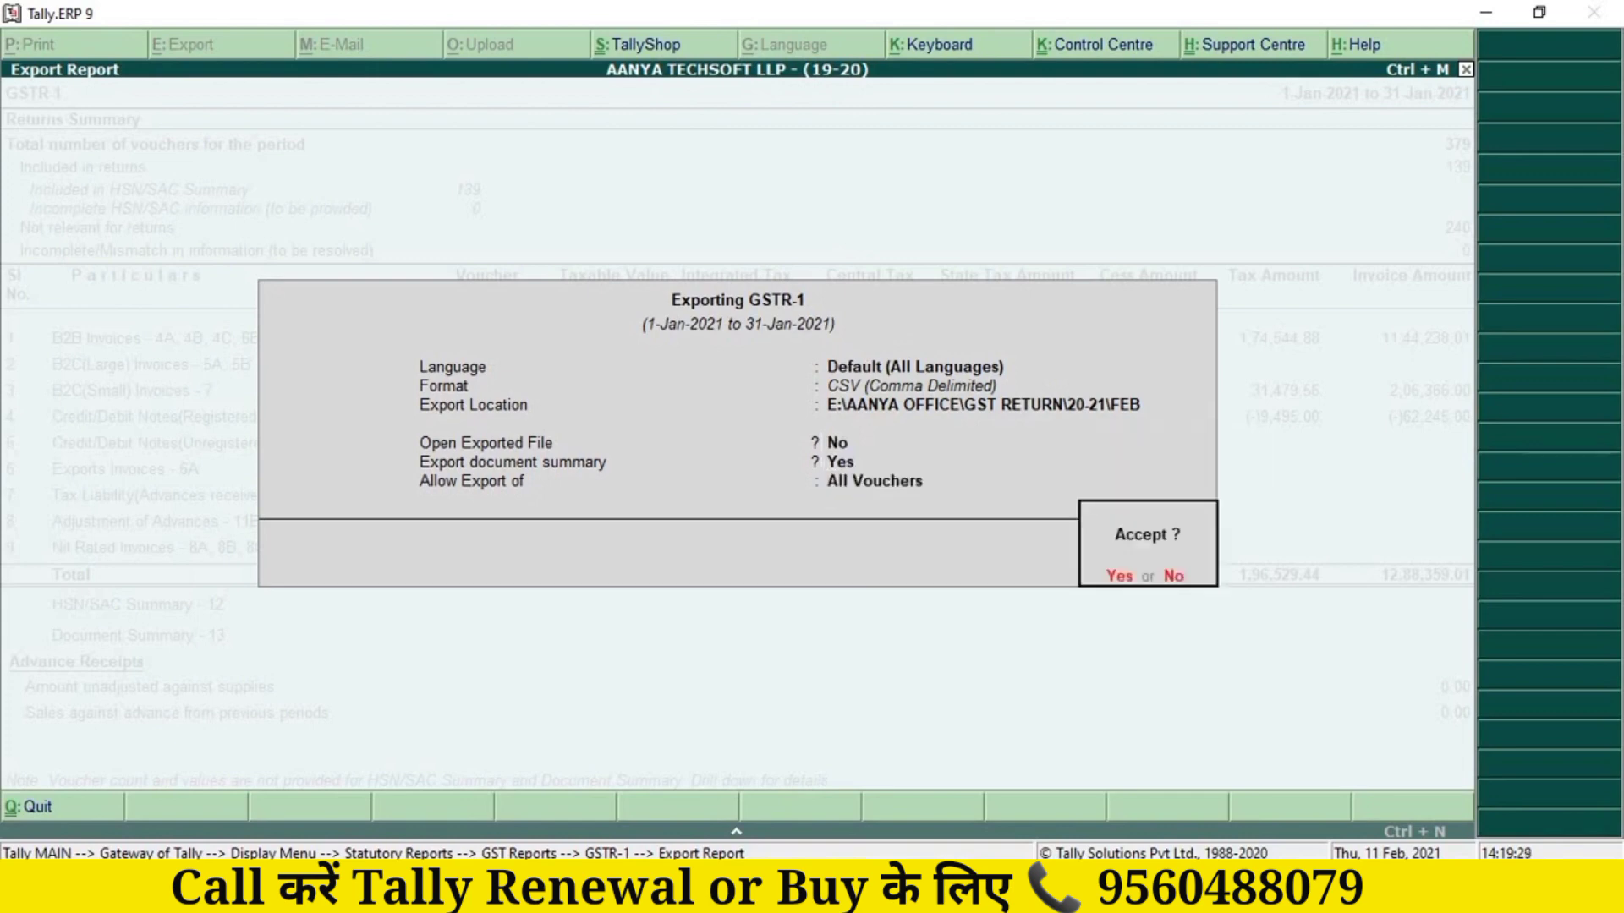
pyautogui.press('Return')
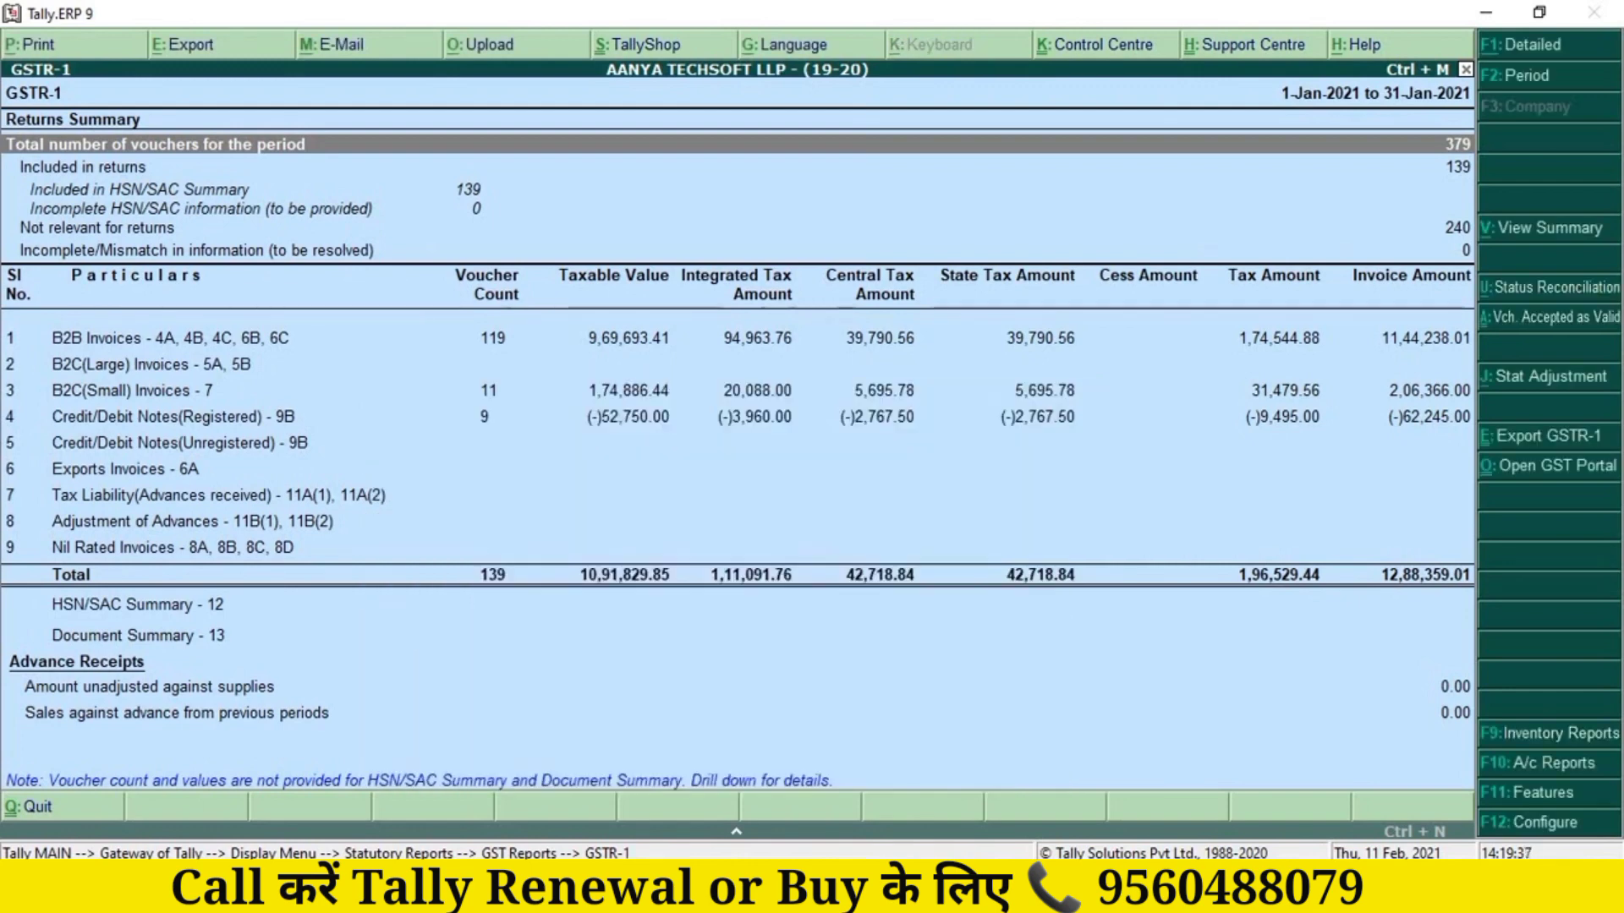
# Step: Inspect the exported B2B and credit/debit note CSV files in FEB, then minimize the folder
pyautogui.moveTo(669, 898)
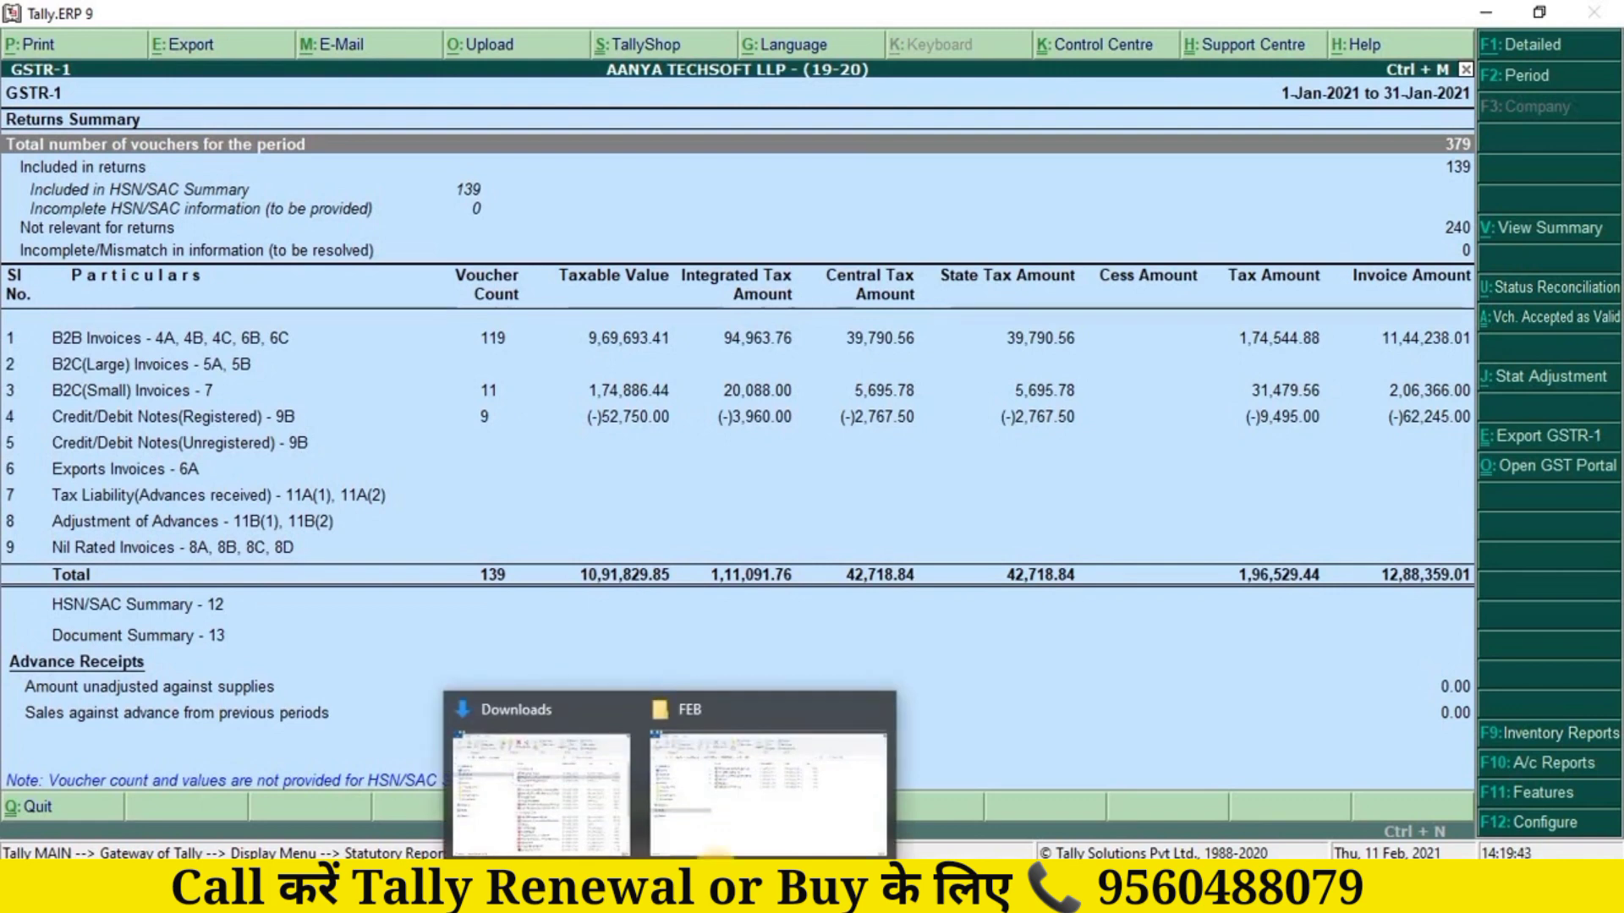
pyautogui.click(783, 828)
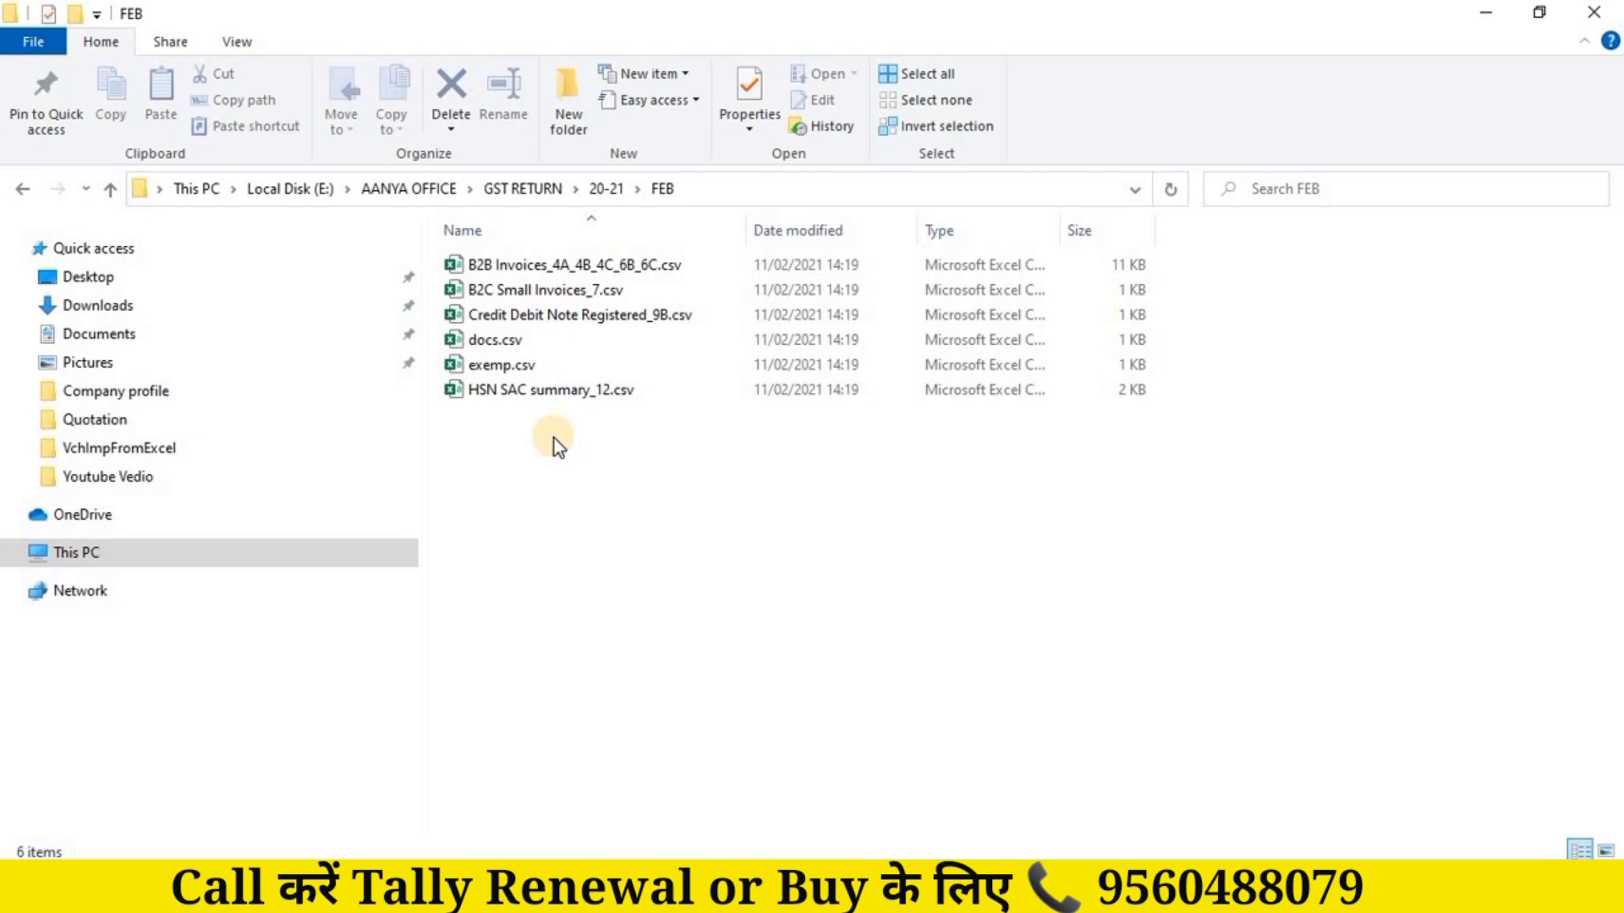
pyautogui.click(541, 264)
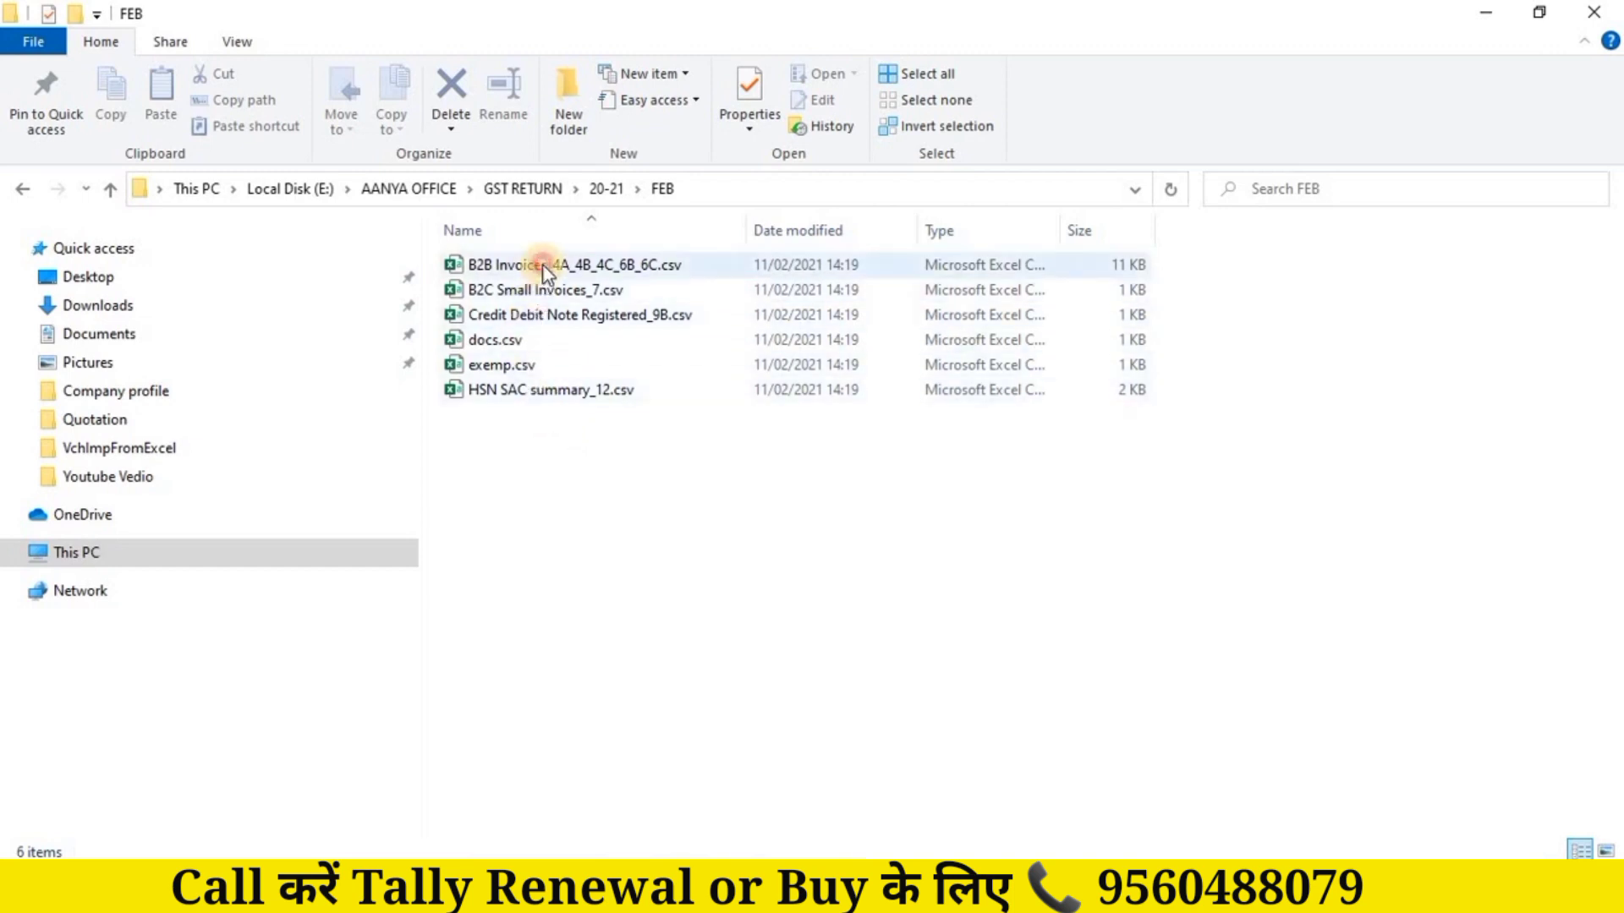
pyautogui.click(571, 324)
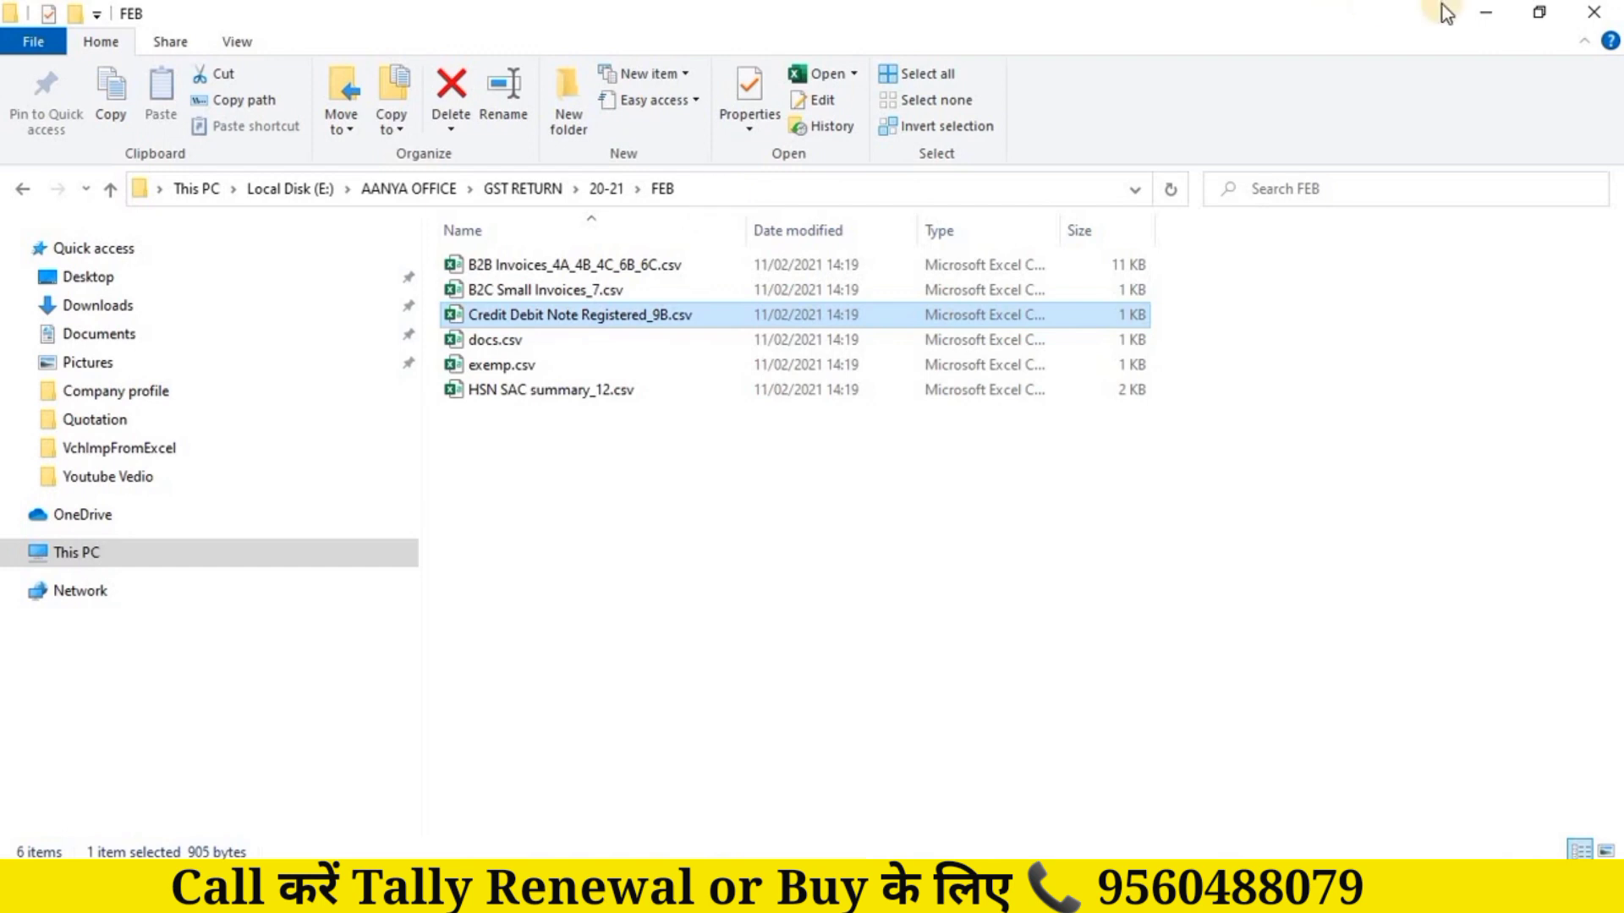
pyautogui.click(1485, 12)
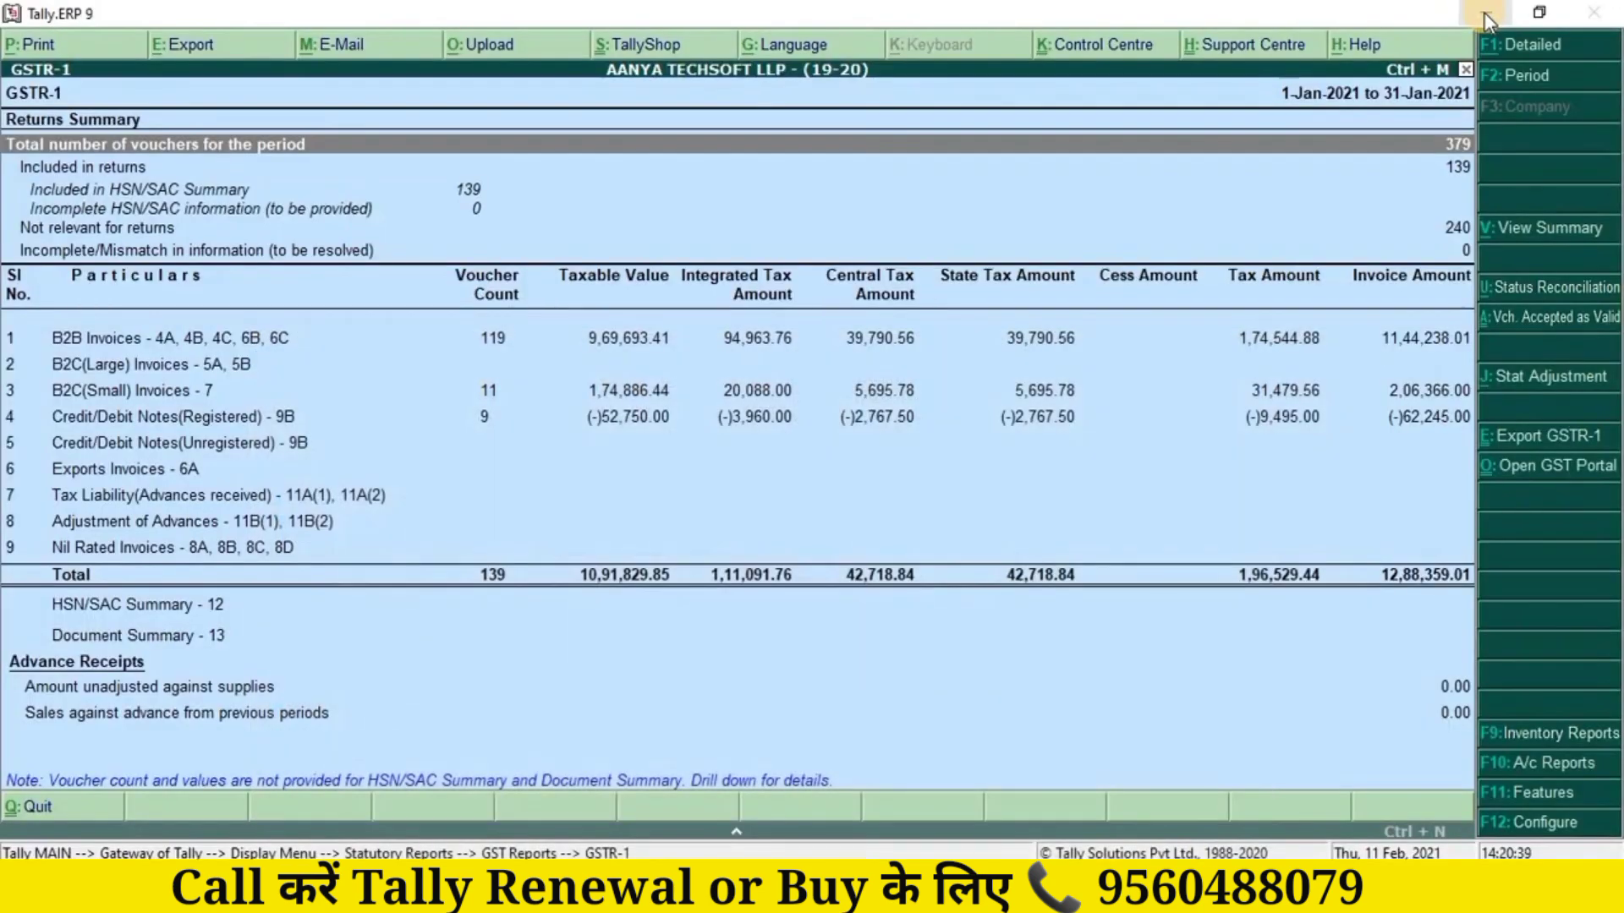
# Step: Minimize Tally.ERP 9, TallyPrime and Excel, then launch GST Offline Tool from the desktop
pyautogui.click(1486, 13)
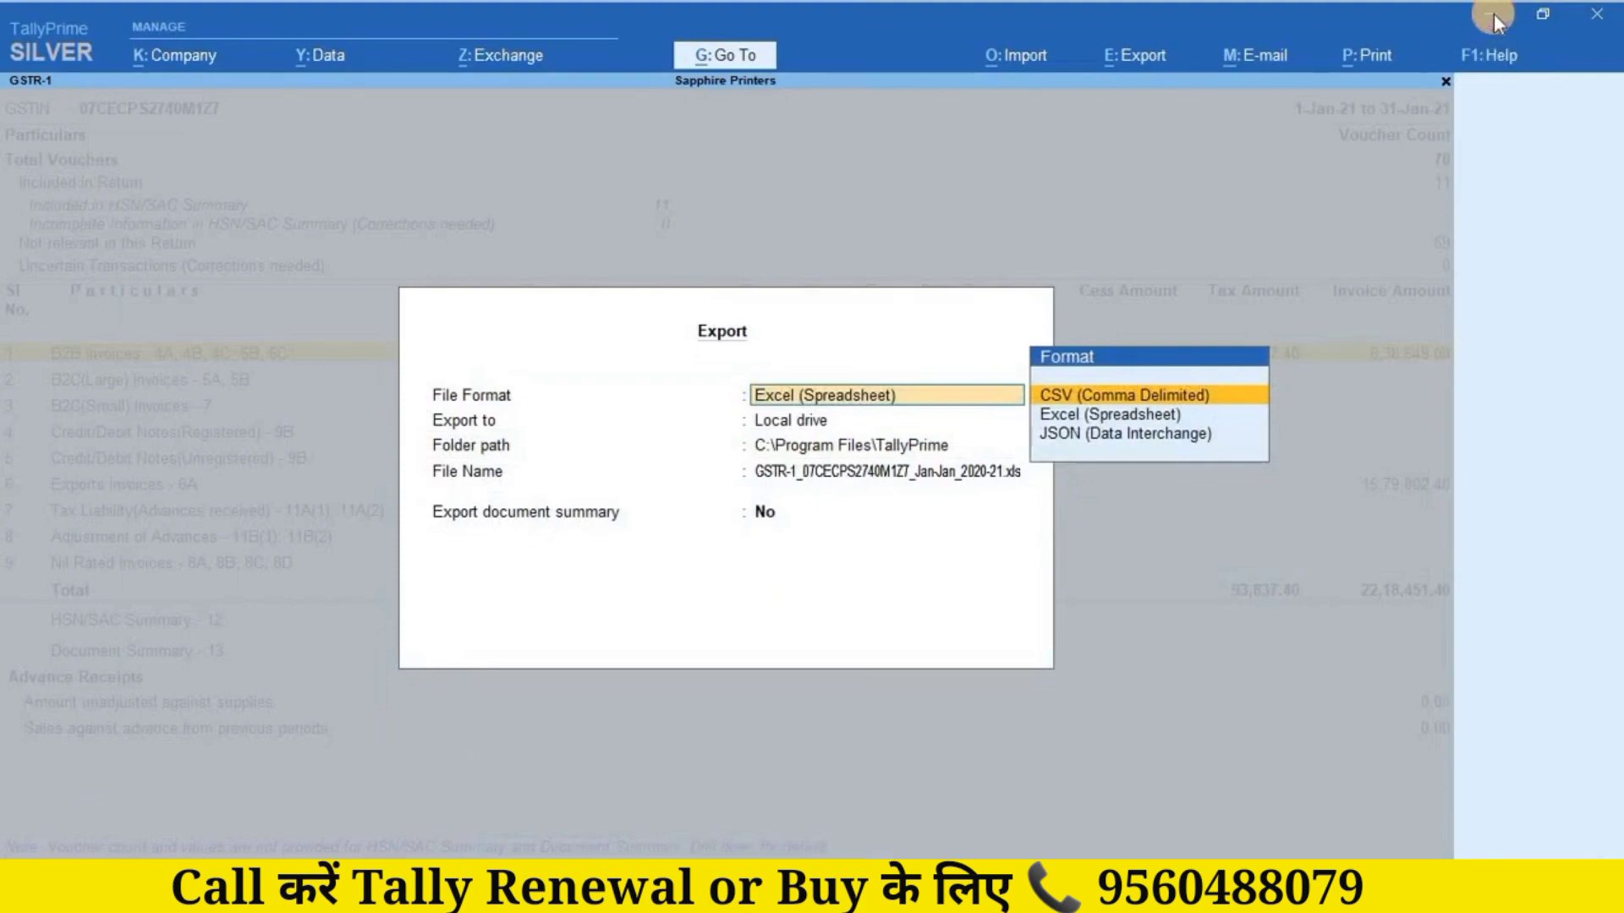
pyautogui.click(1491, 19)
pyautogui.click(1492, 20)
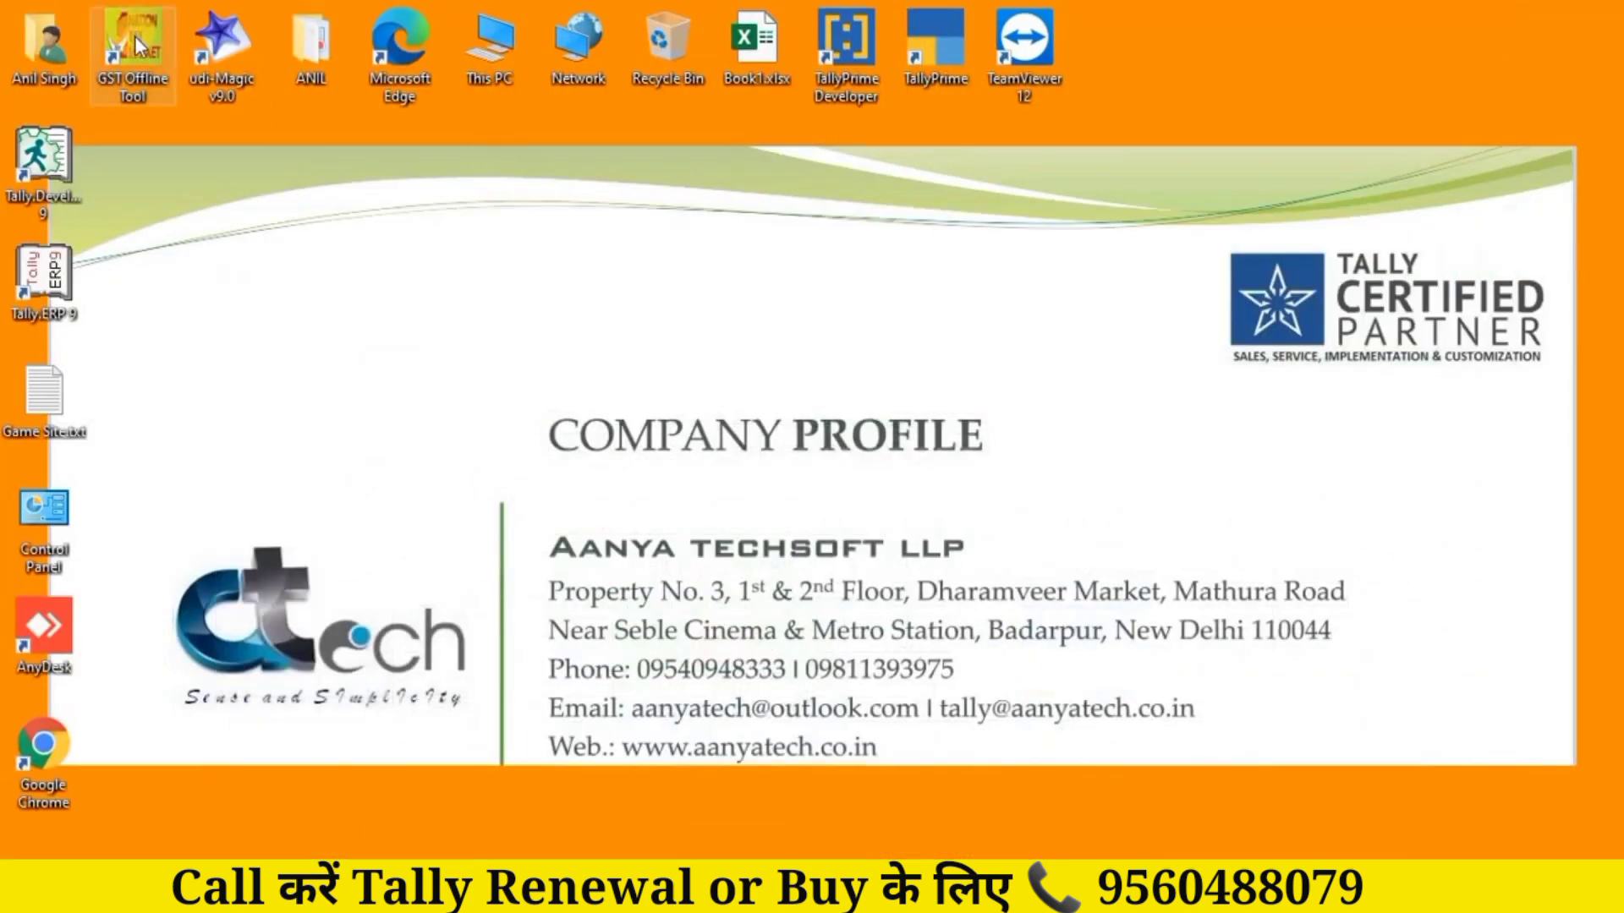
pyautogui.doubleClick(135, 36)
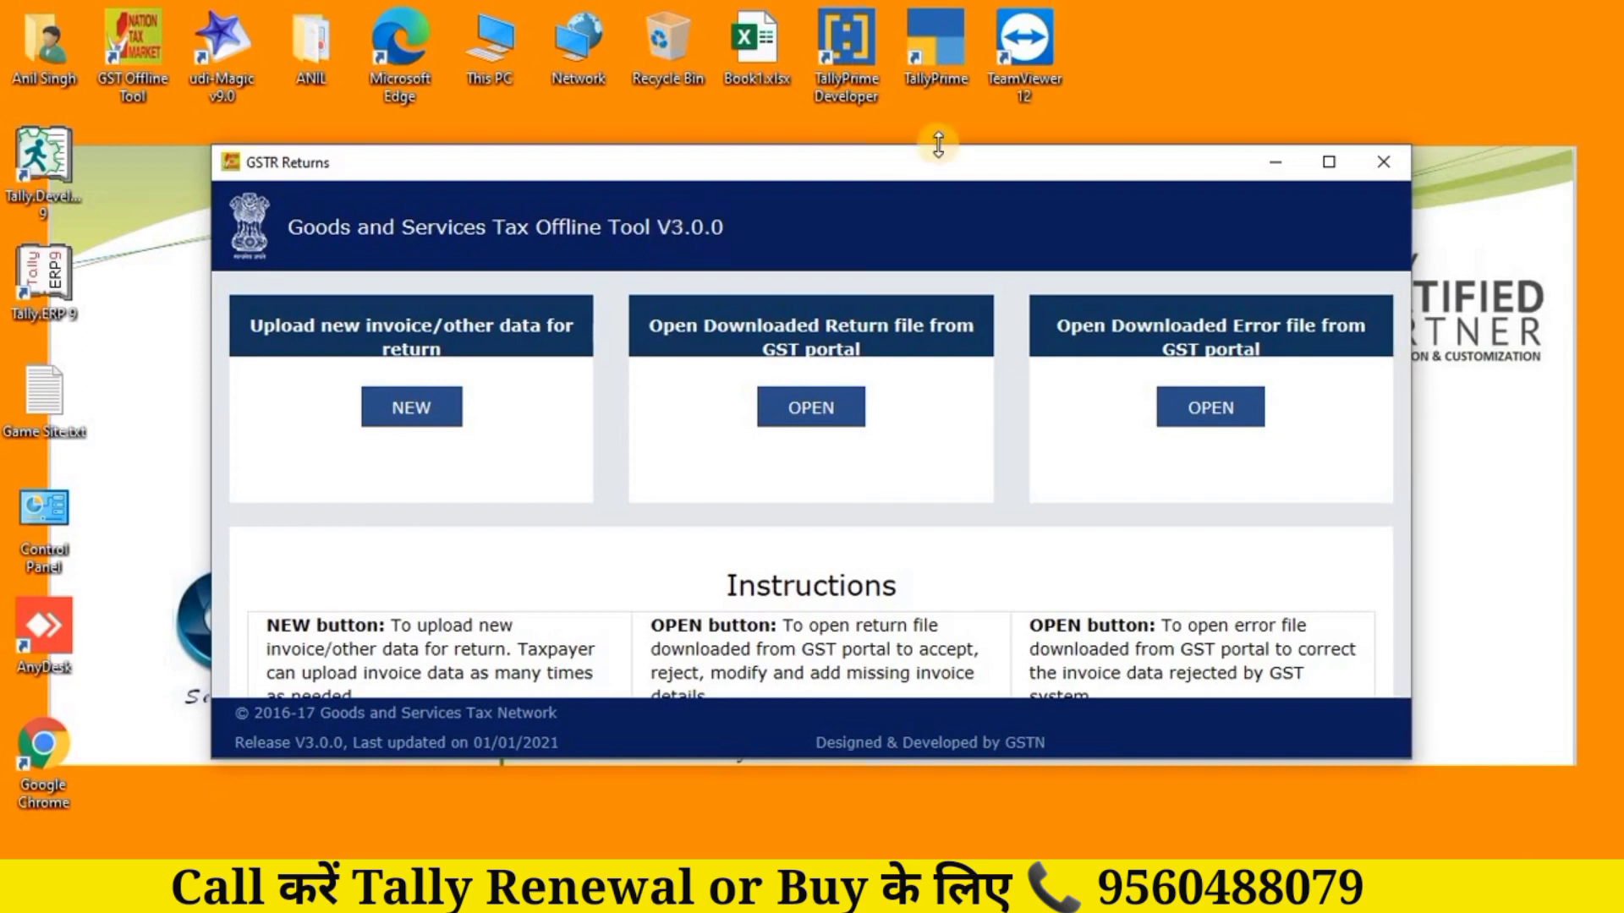
# Step: Maximize GST Offline Tool and start a NEW invoice data upload, focusing the supplier GSTIN field
pyautogui.click(1326, 162)
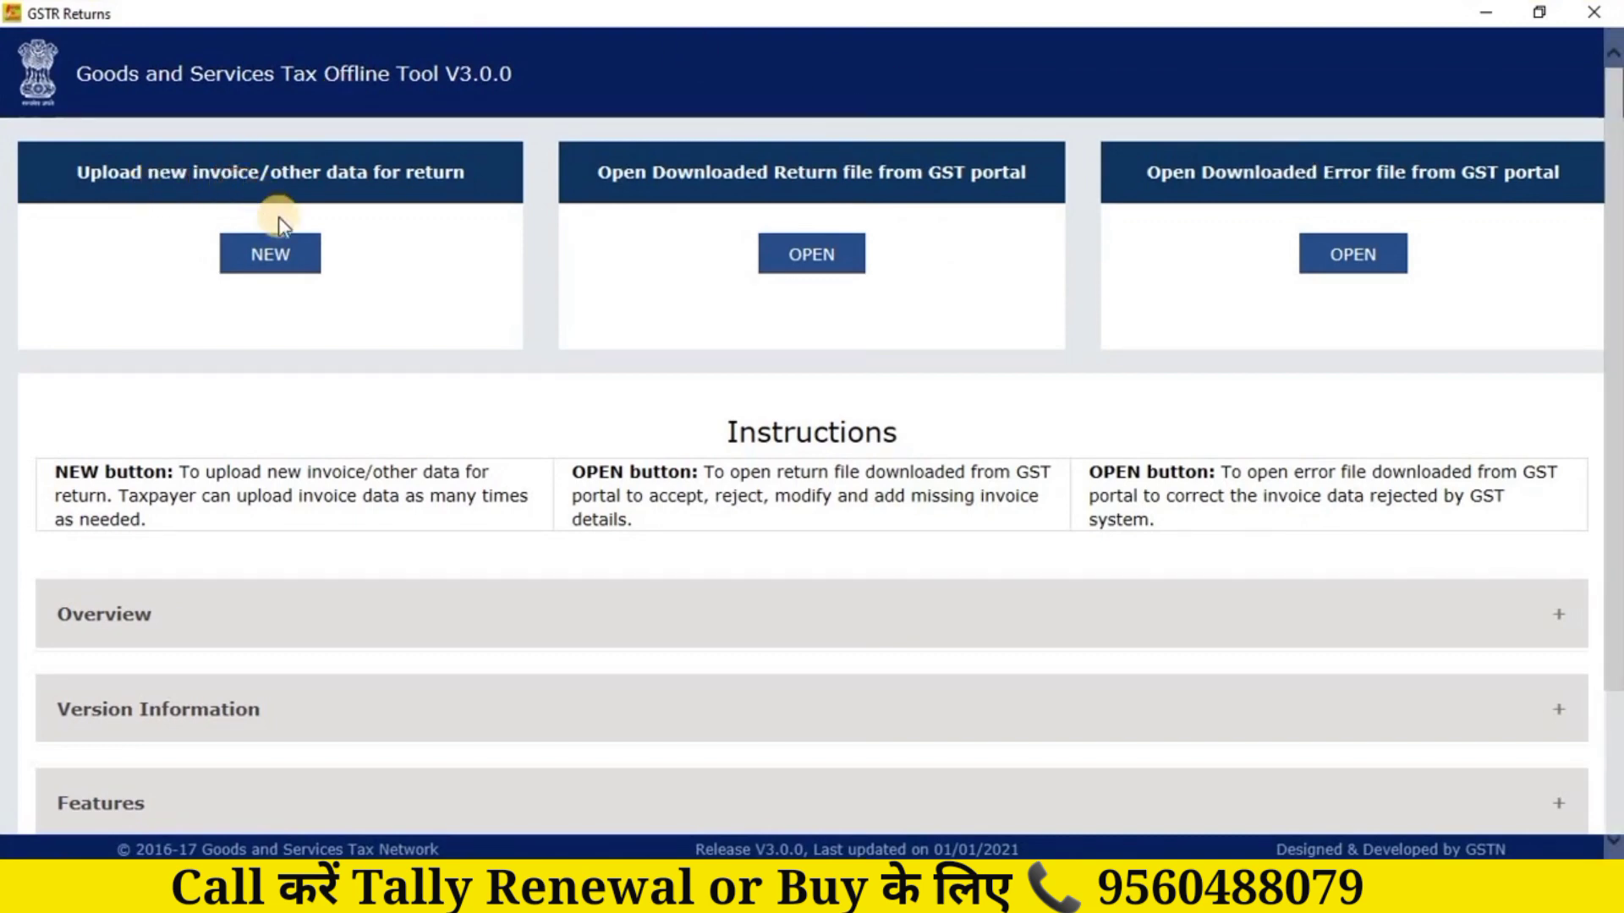
pyautogui.click(266, 259)
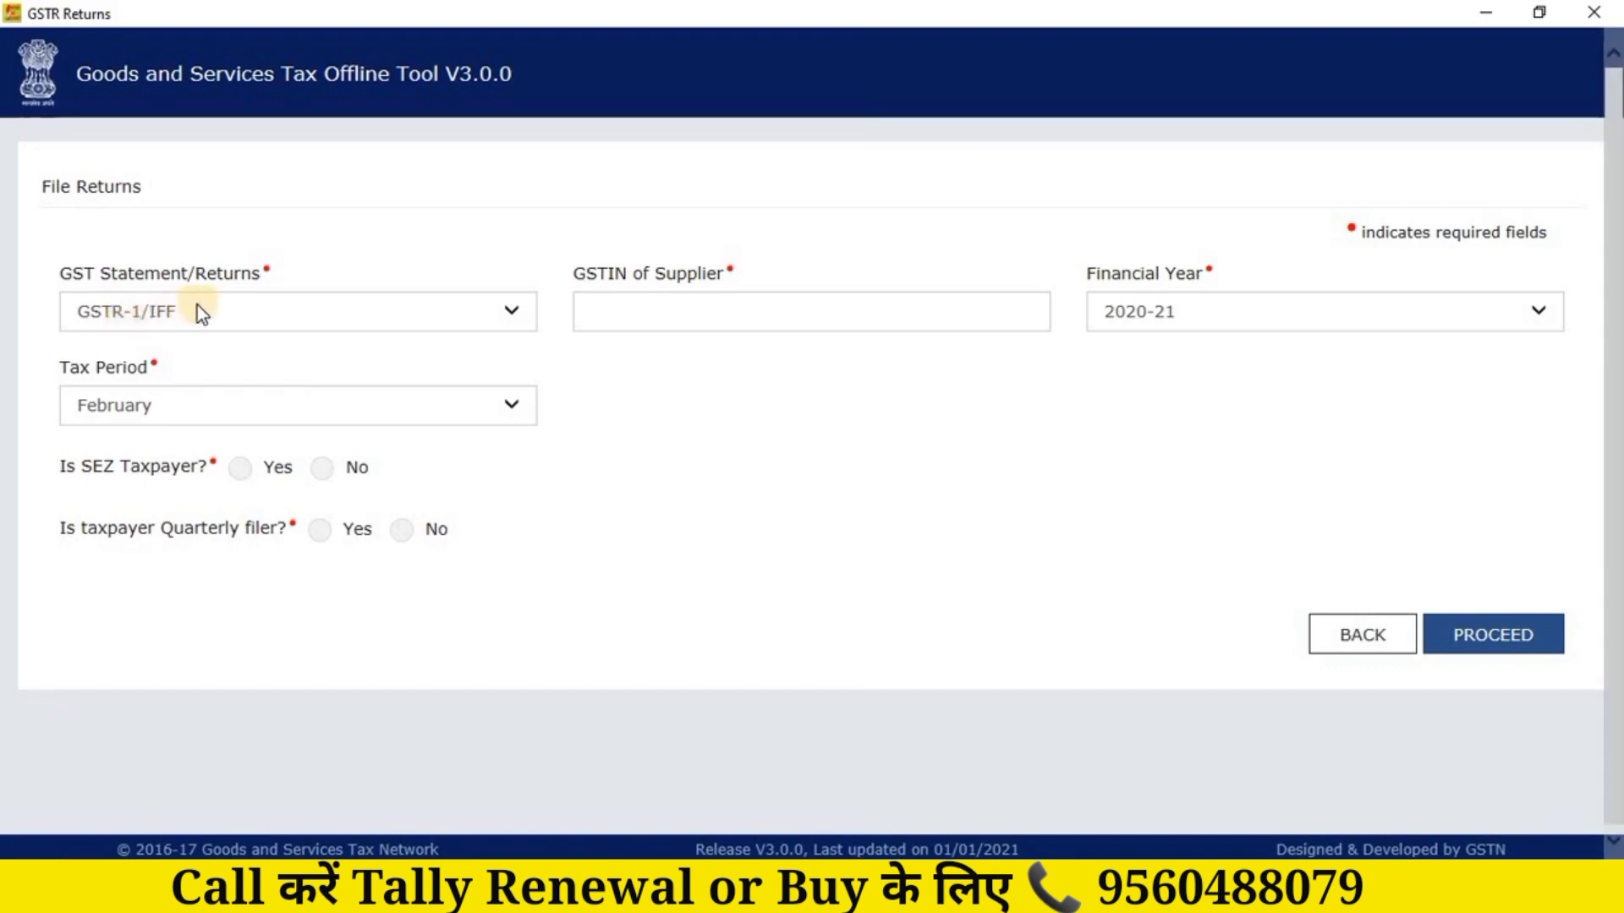
pyautogui.click(626, 307)
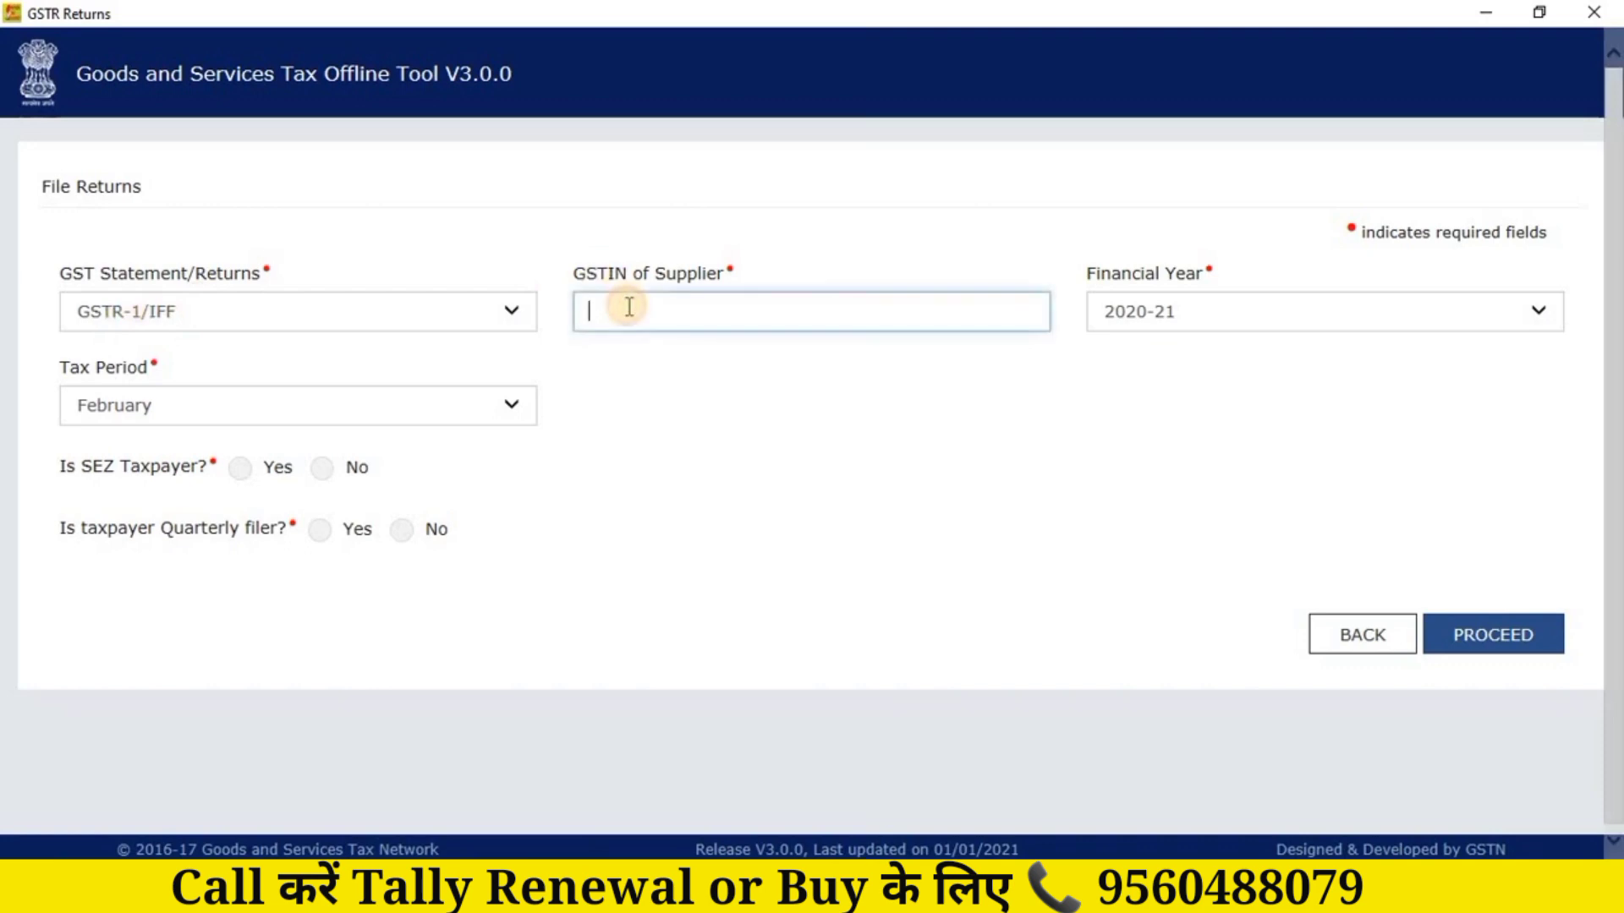
# Step: In Tally.ERP 9, use F11 and F3 Statutory to set GST details to Yes and view the company GSTIN
pyautogui.click(954, 892)
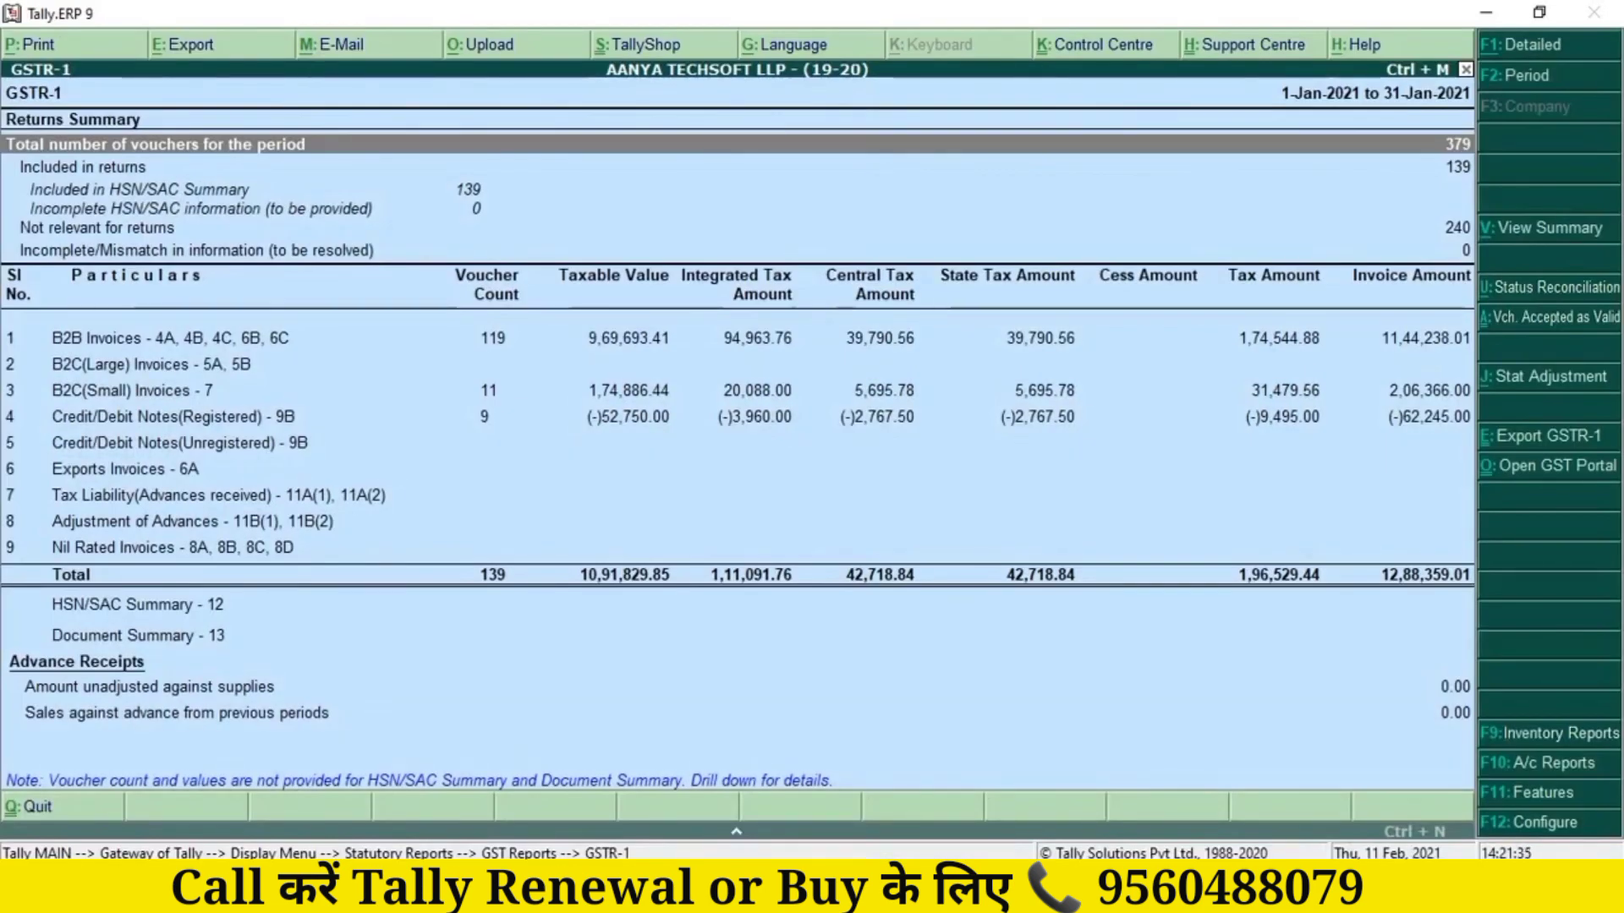
pyautogui.press('F11')
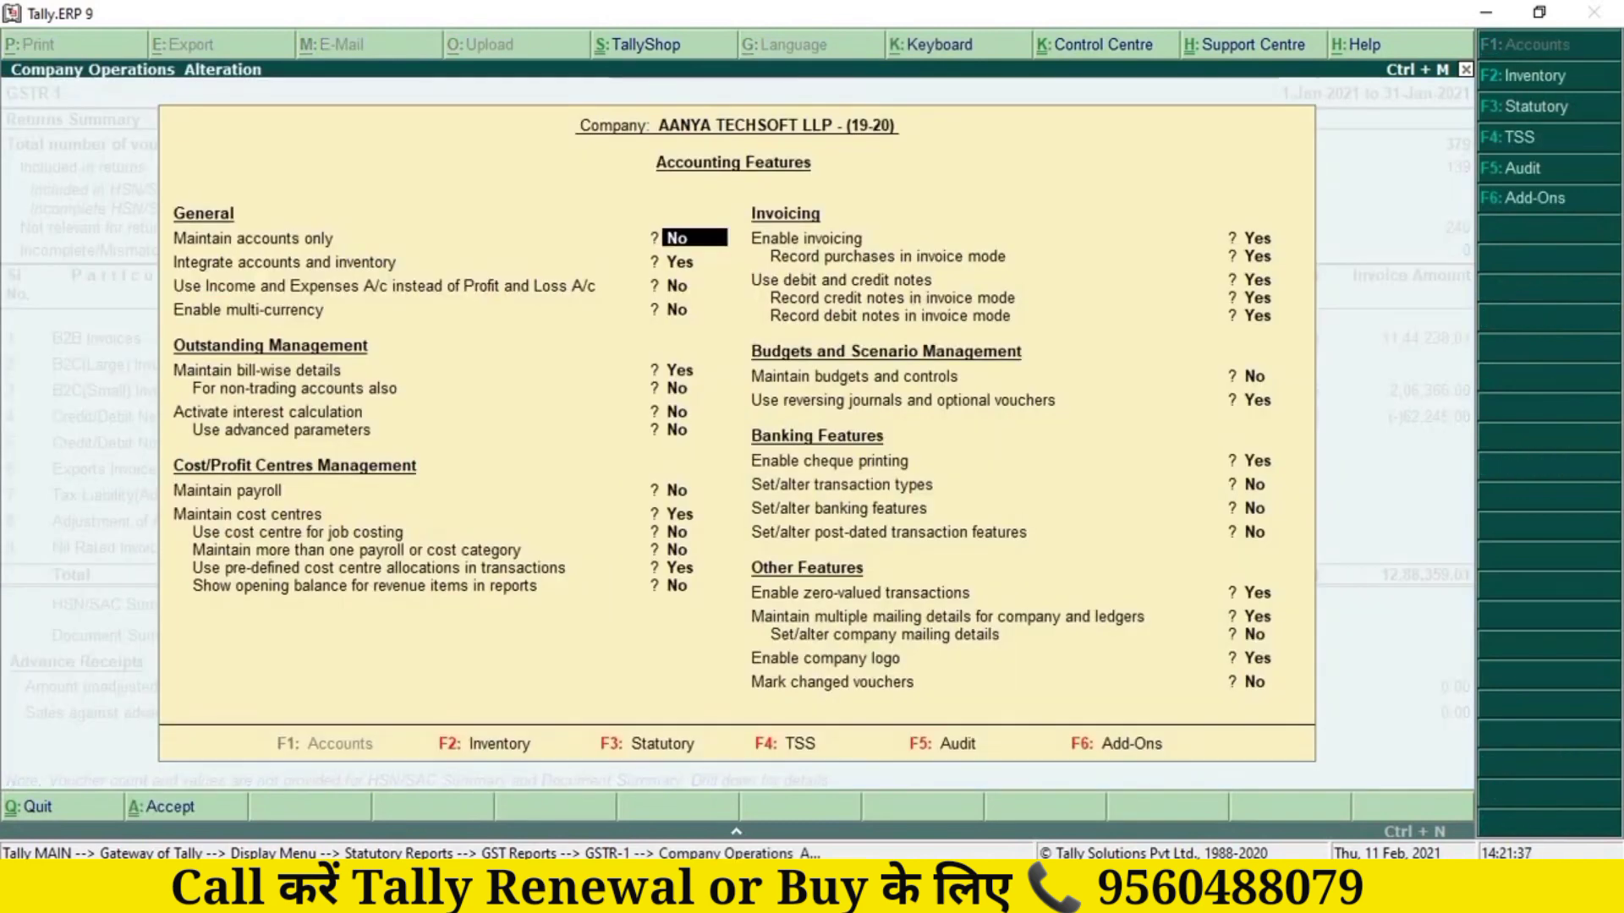
pyautogui.press('F3')
pyautogui.press('Return')
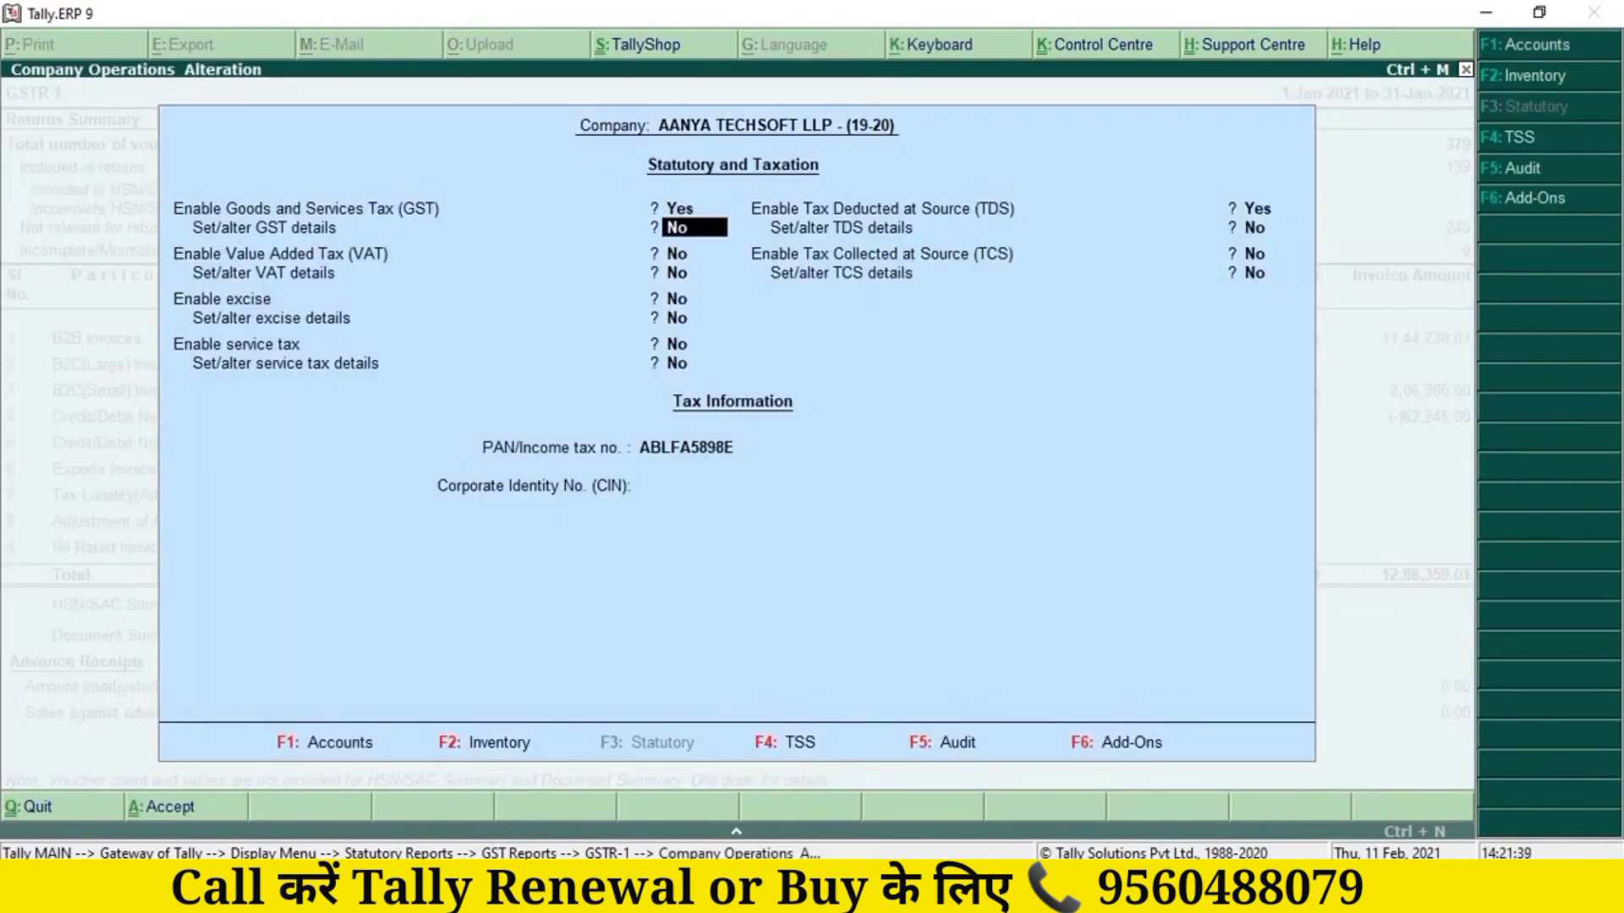
pyautogui.write('y')
pyautogui.press('Return')
pyautogui.press('Return')
pyautogui.press('Return')
pyautogui.press('Return')
pyautogui.press('Return')
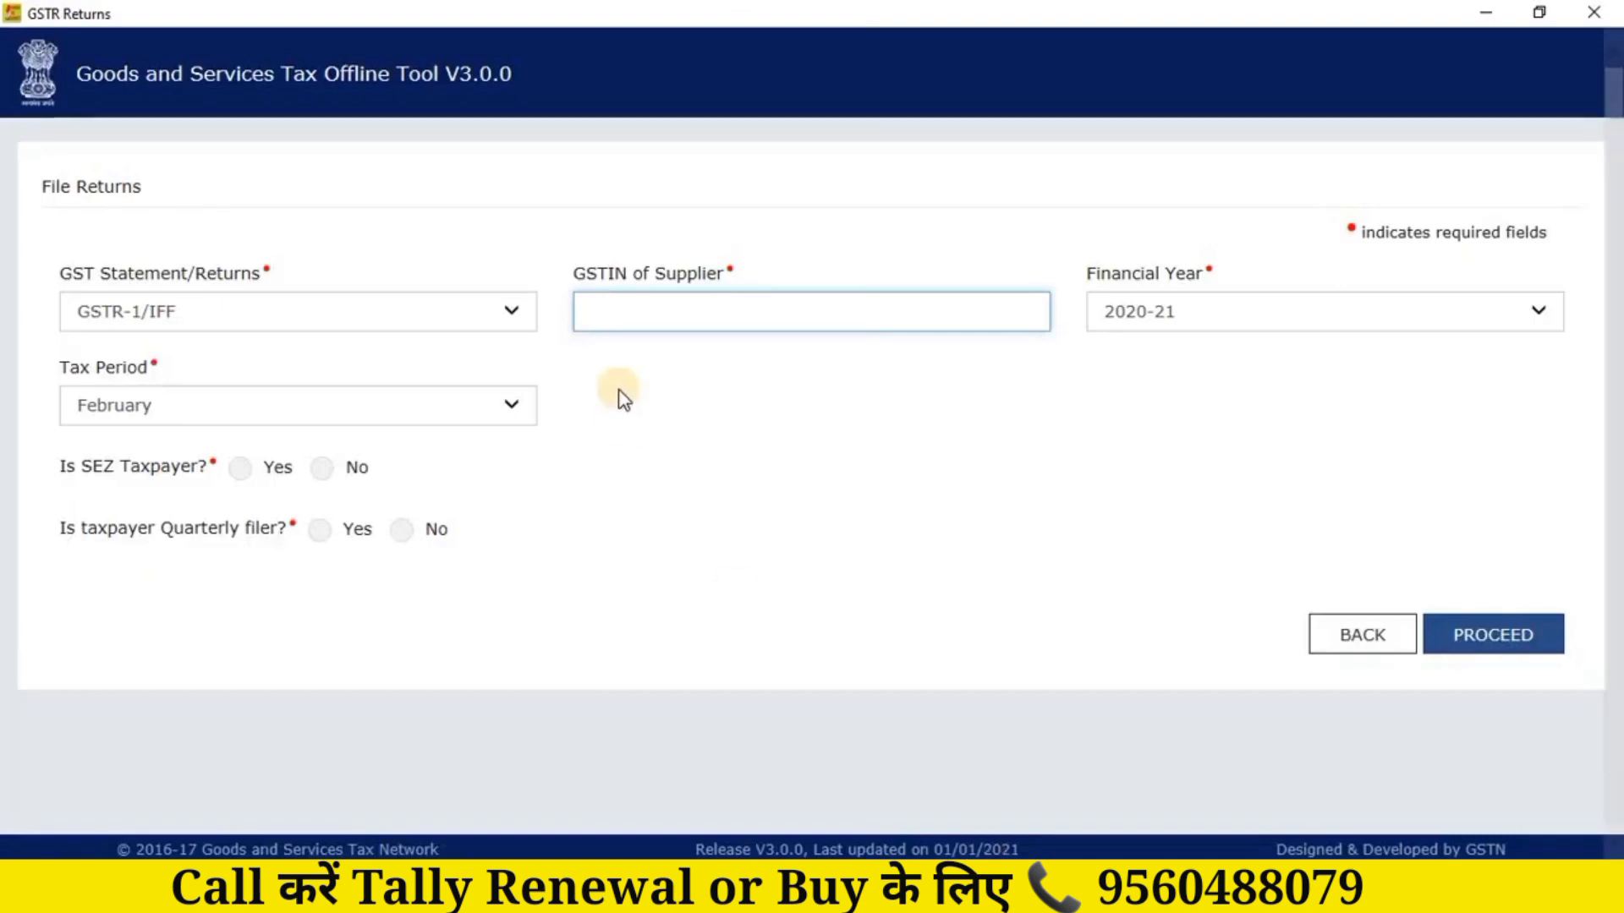
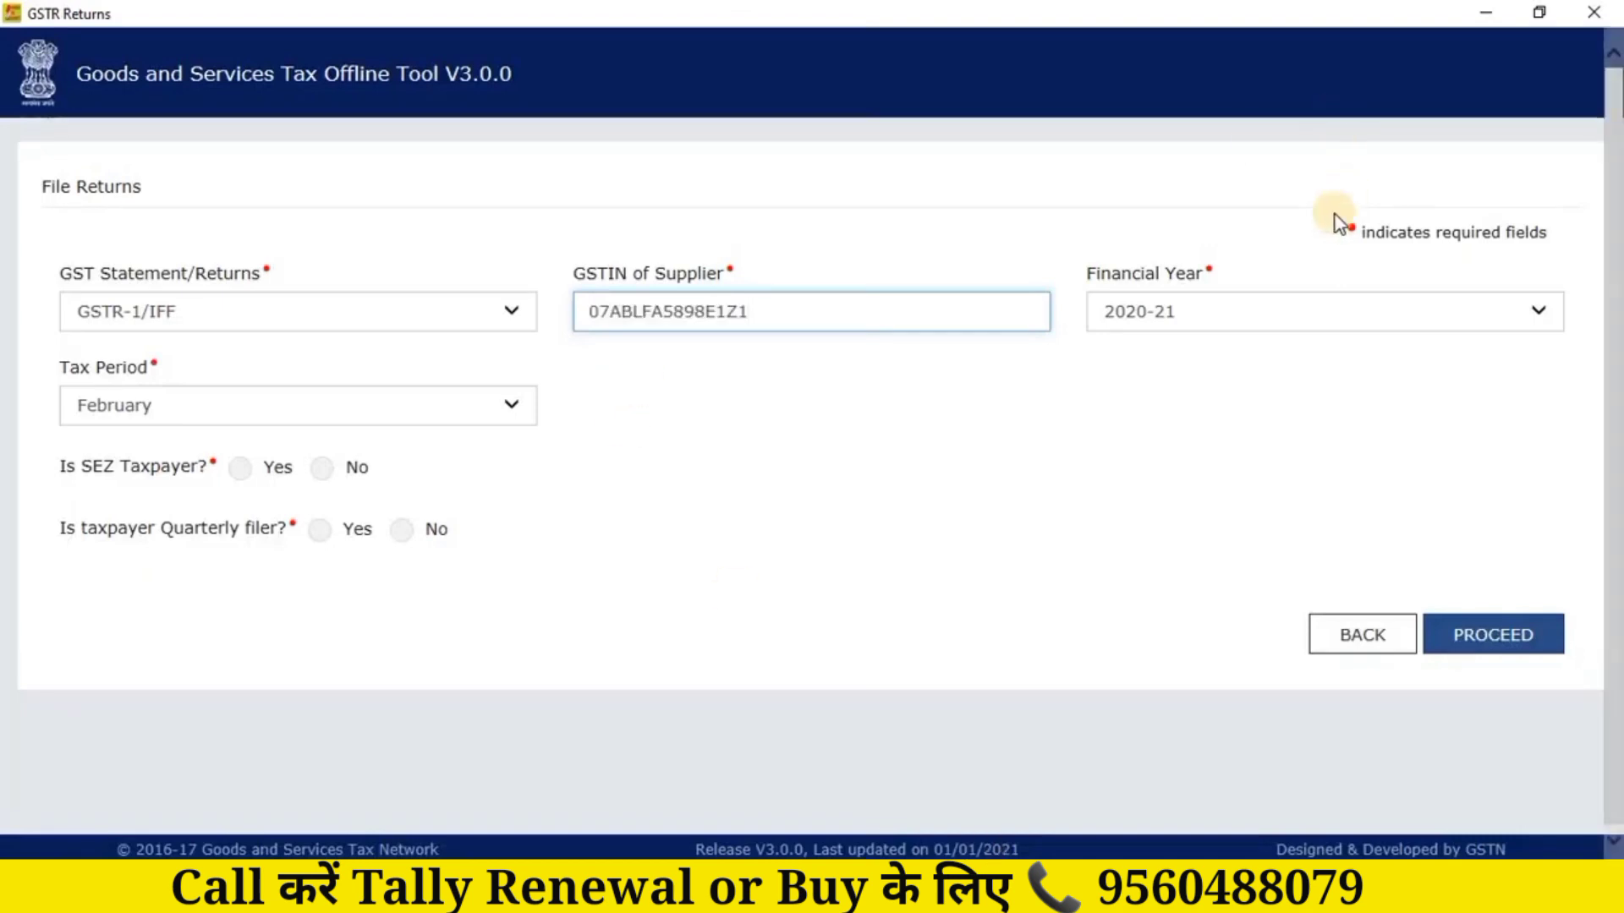
# Step: Paste the supplier GSTIN, choose January tax period, SEZ No, quarterly filer Yes, and proceed
pyautogui.click(286, 410)
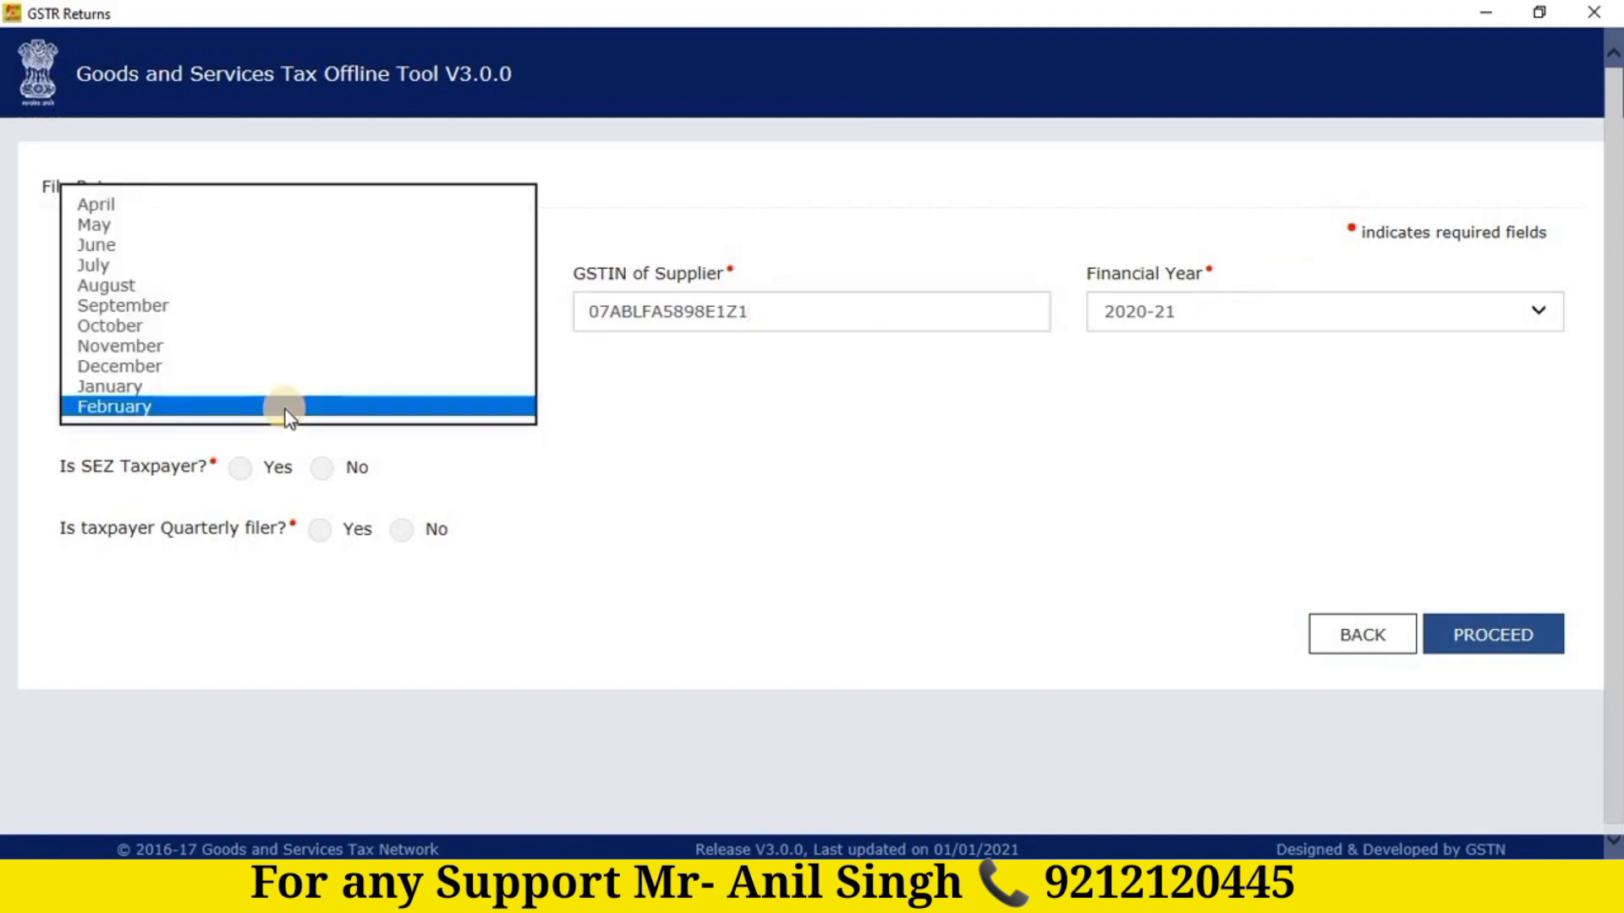
pyautogui.click(160, 389)
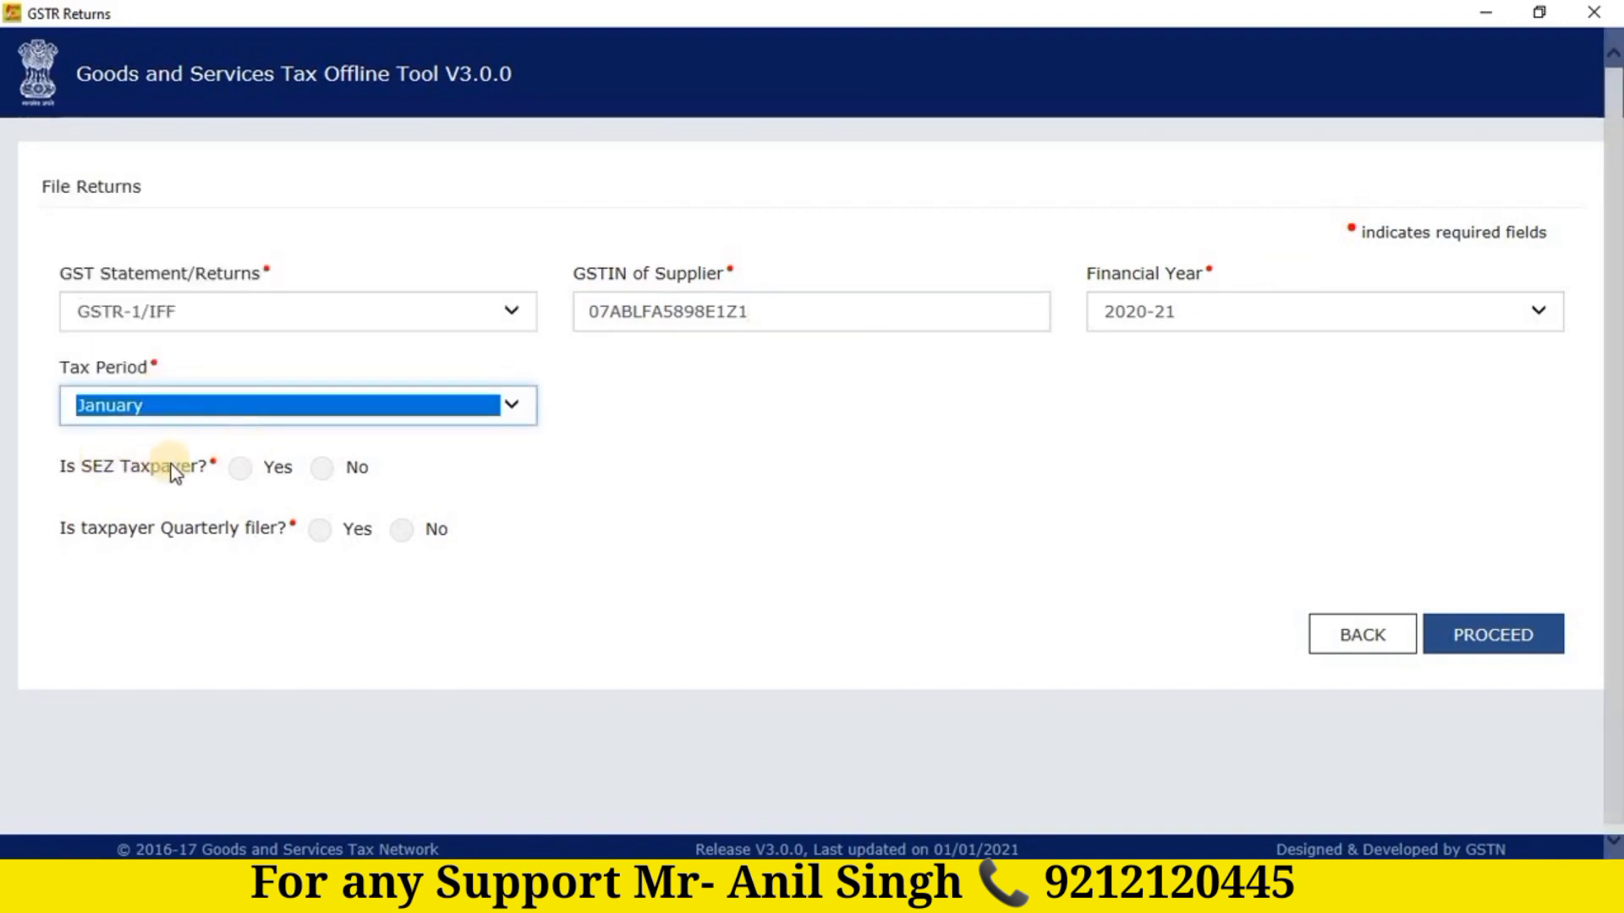
pyautogui.click(321, 470)
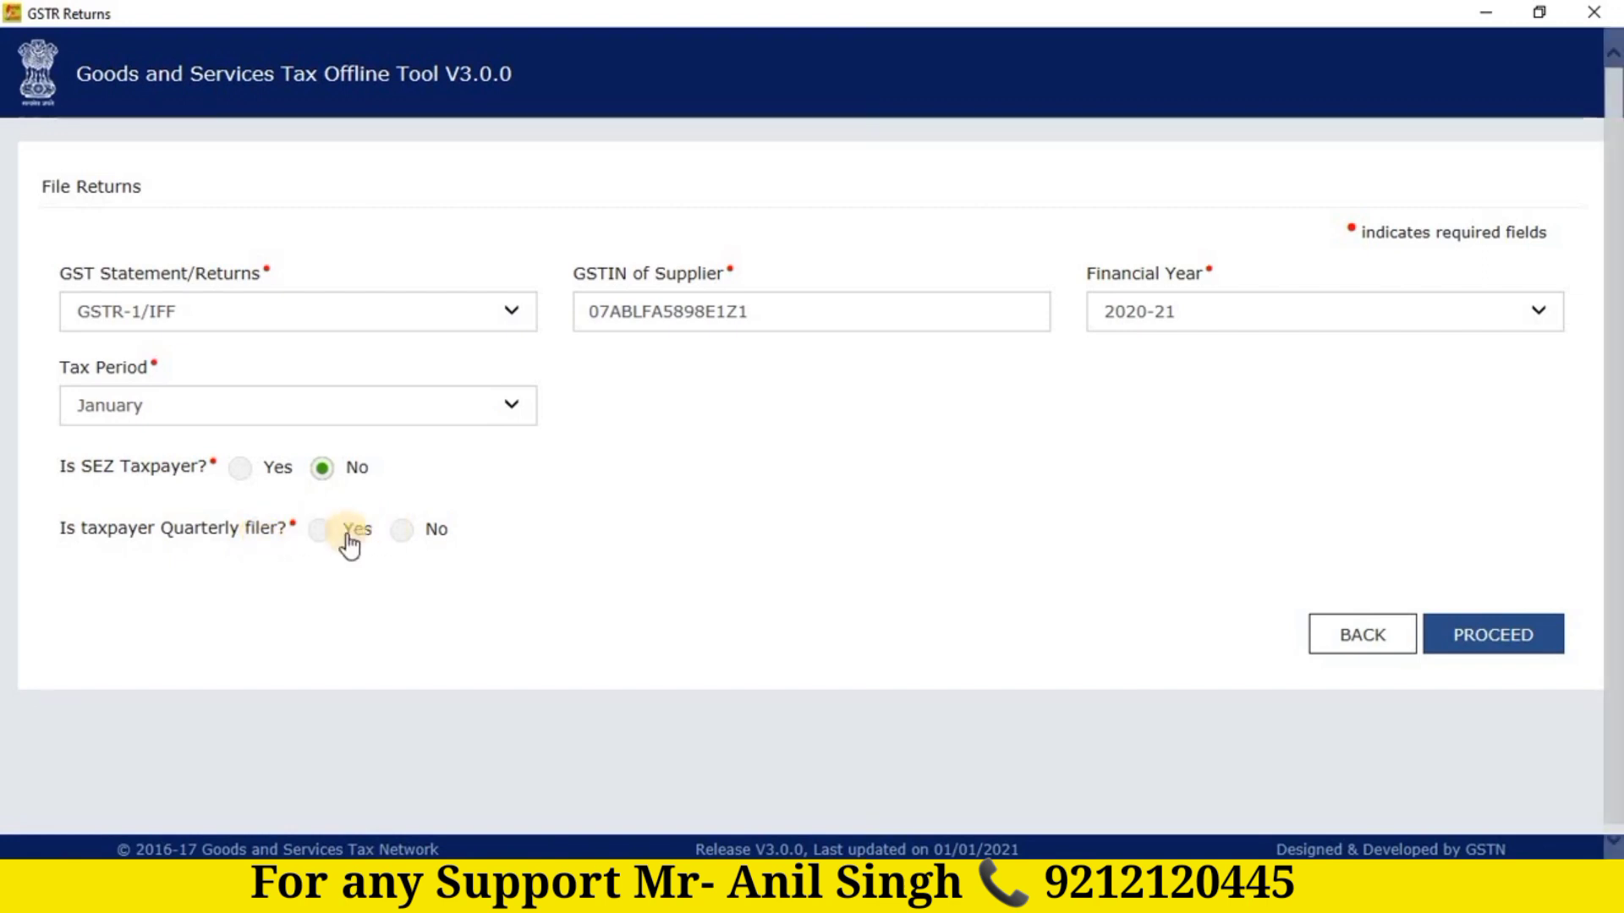
pyautogui.click(323, 541)
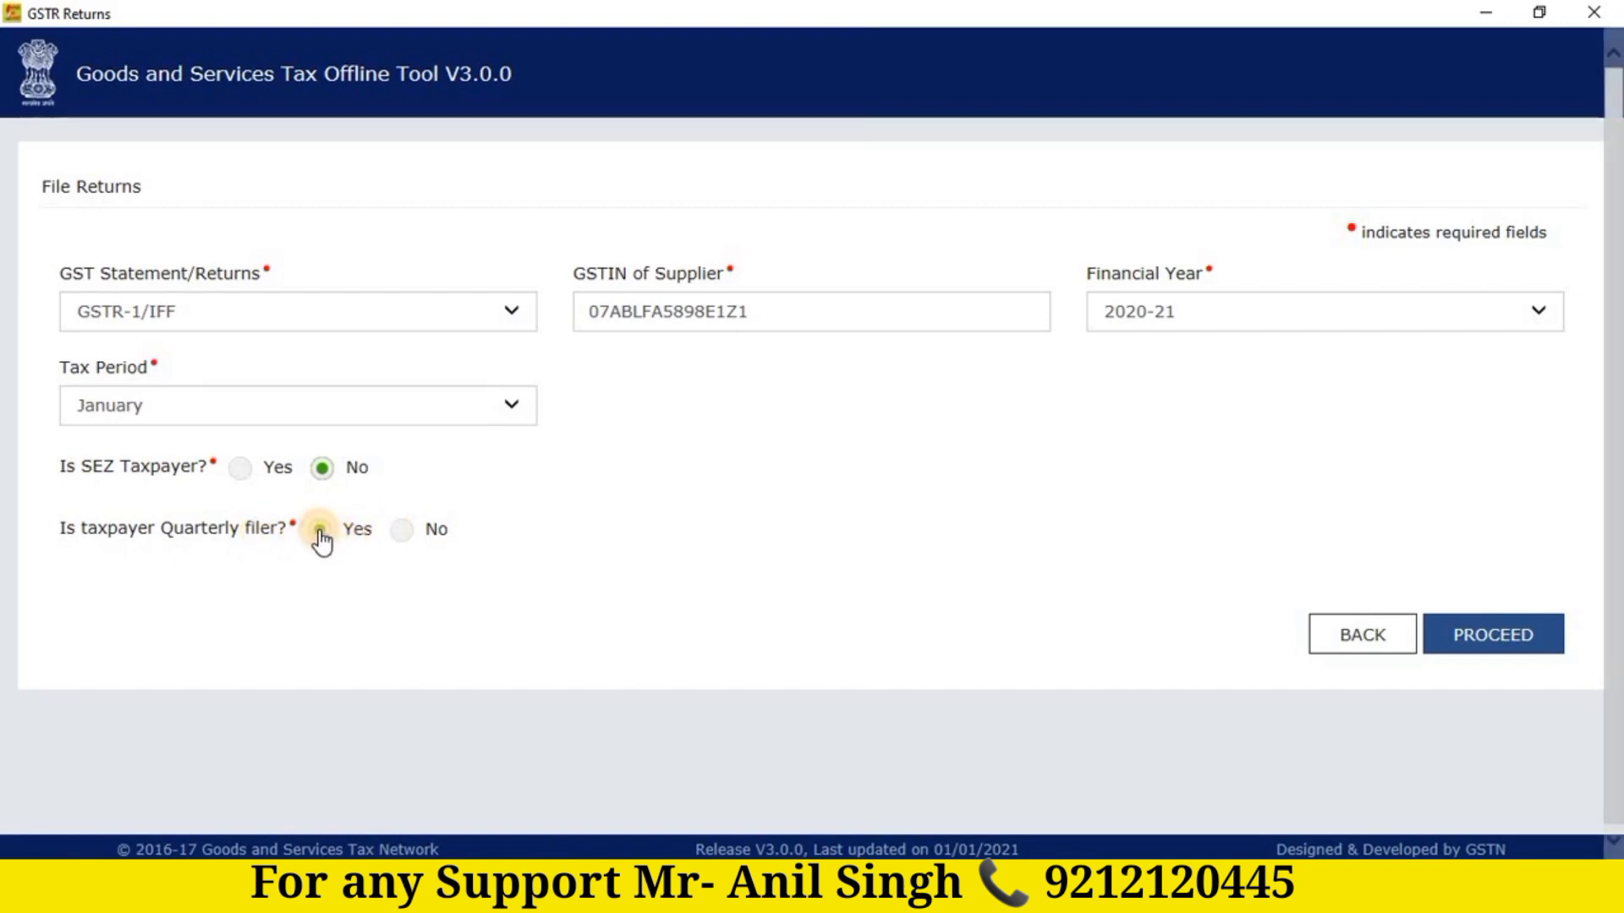
pyautogui.click(1493, 636)
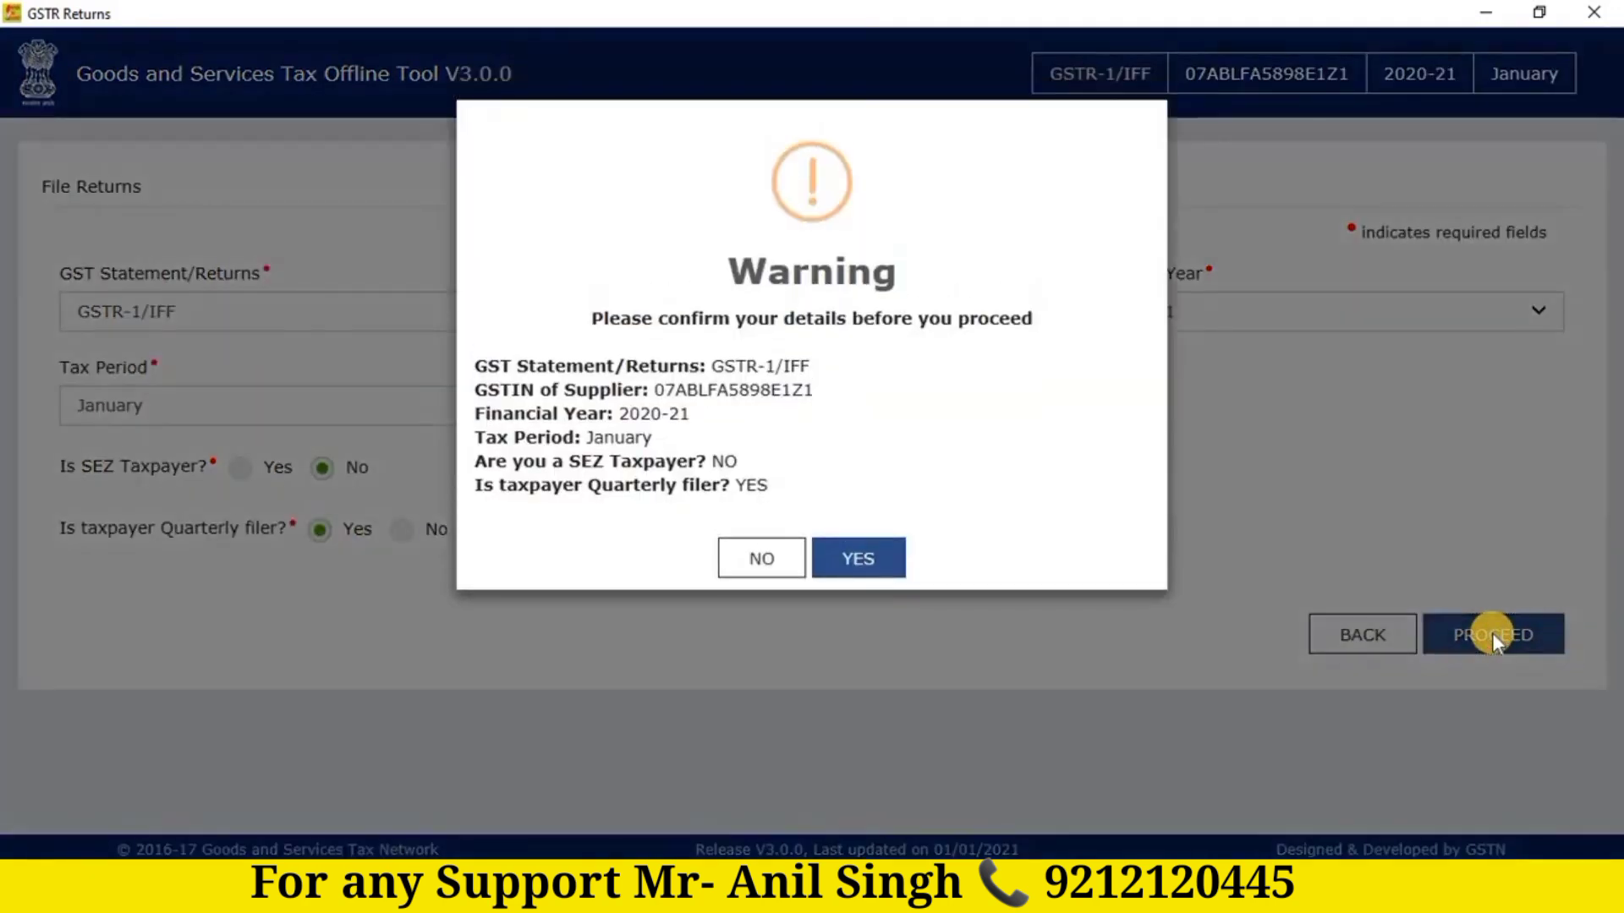
# Step: Confirm the January GSTR-1/IFF return warning with YES and go to IMPORT FILES
pyautogui.click(876, 572)
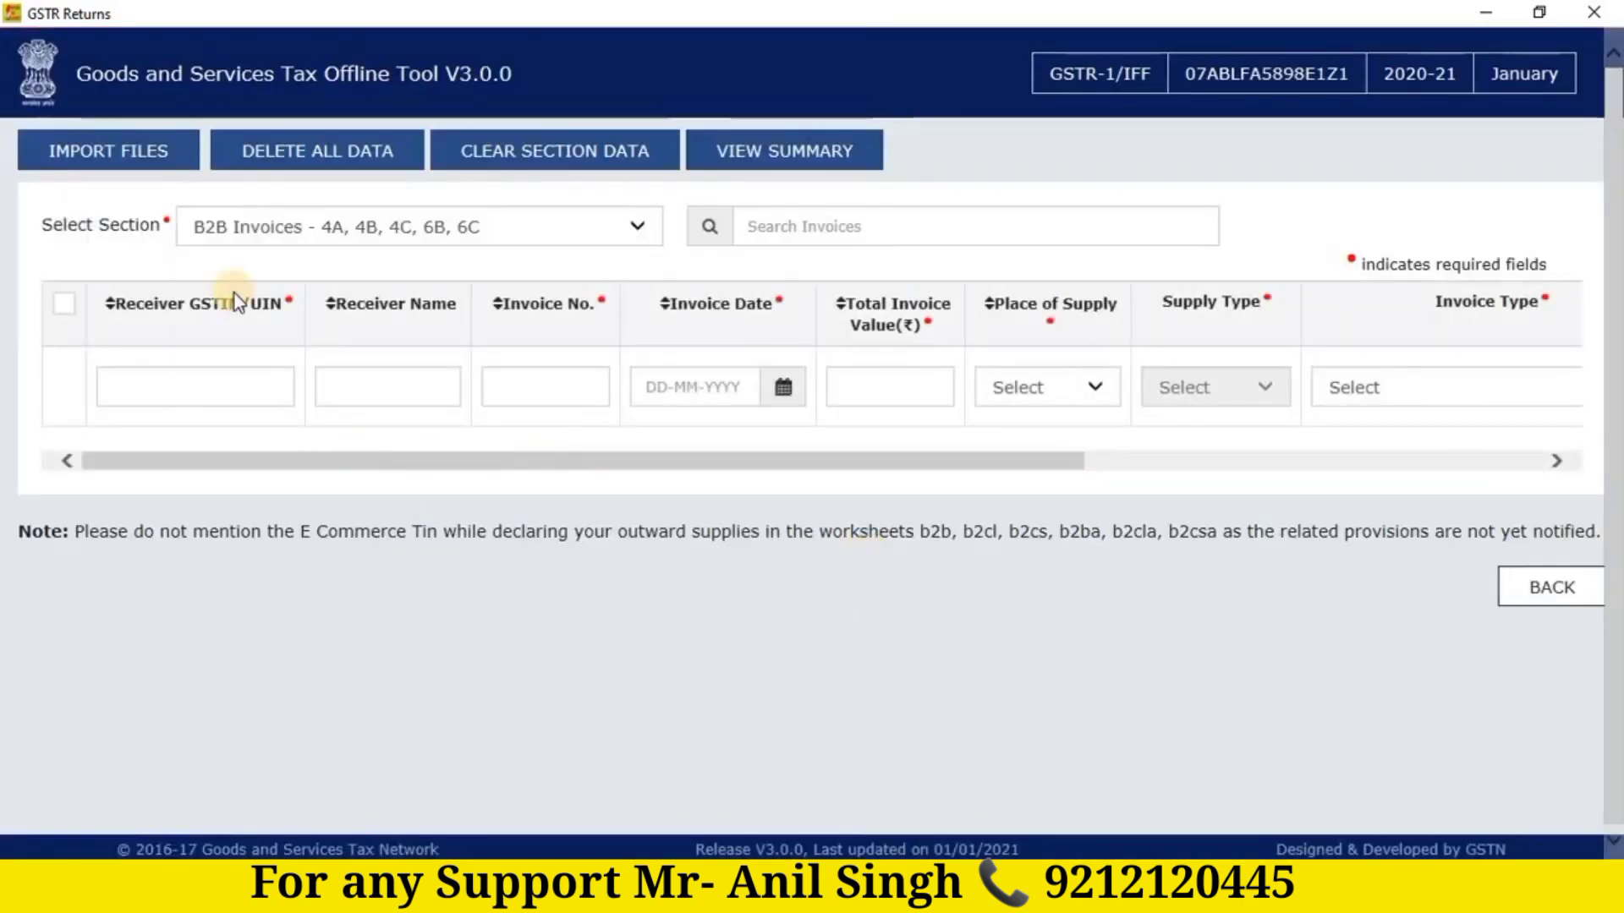
pyautogui.click(106, 160)
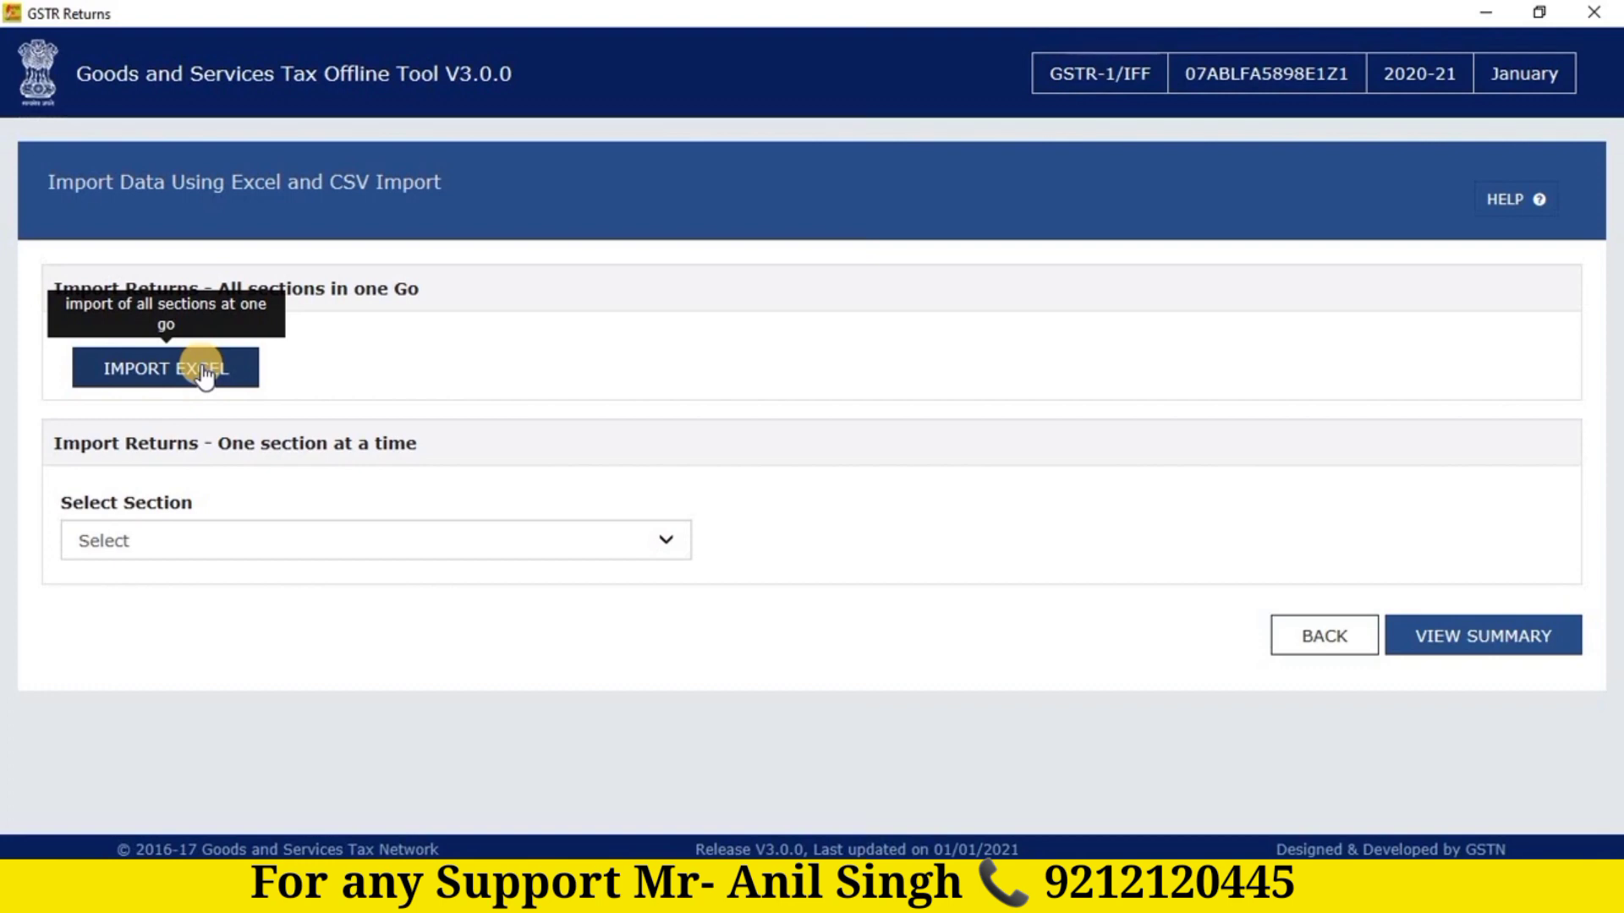
# Step: Pick 'B2B Invoices - 4A, 4B, 4C, 6B, 6C' from the Select Section list
pyautogui.click(383, 546)
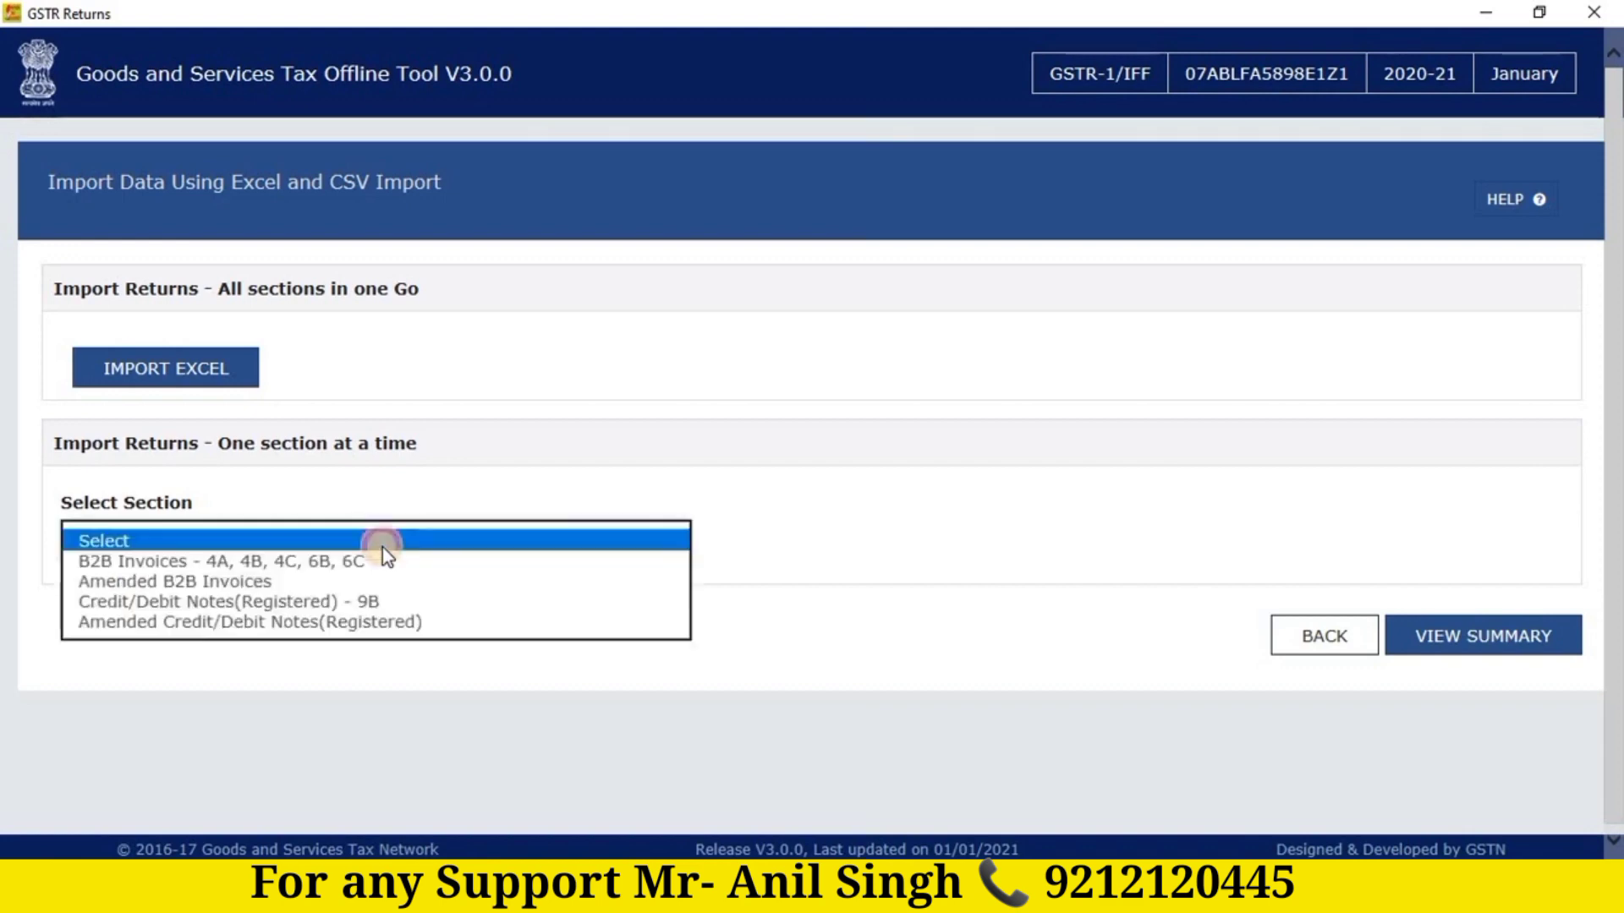
pyautogui.click(340, 562)
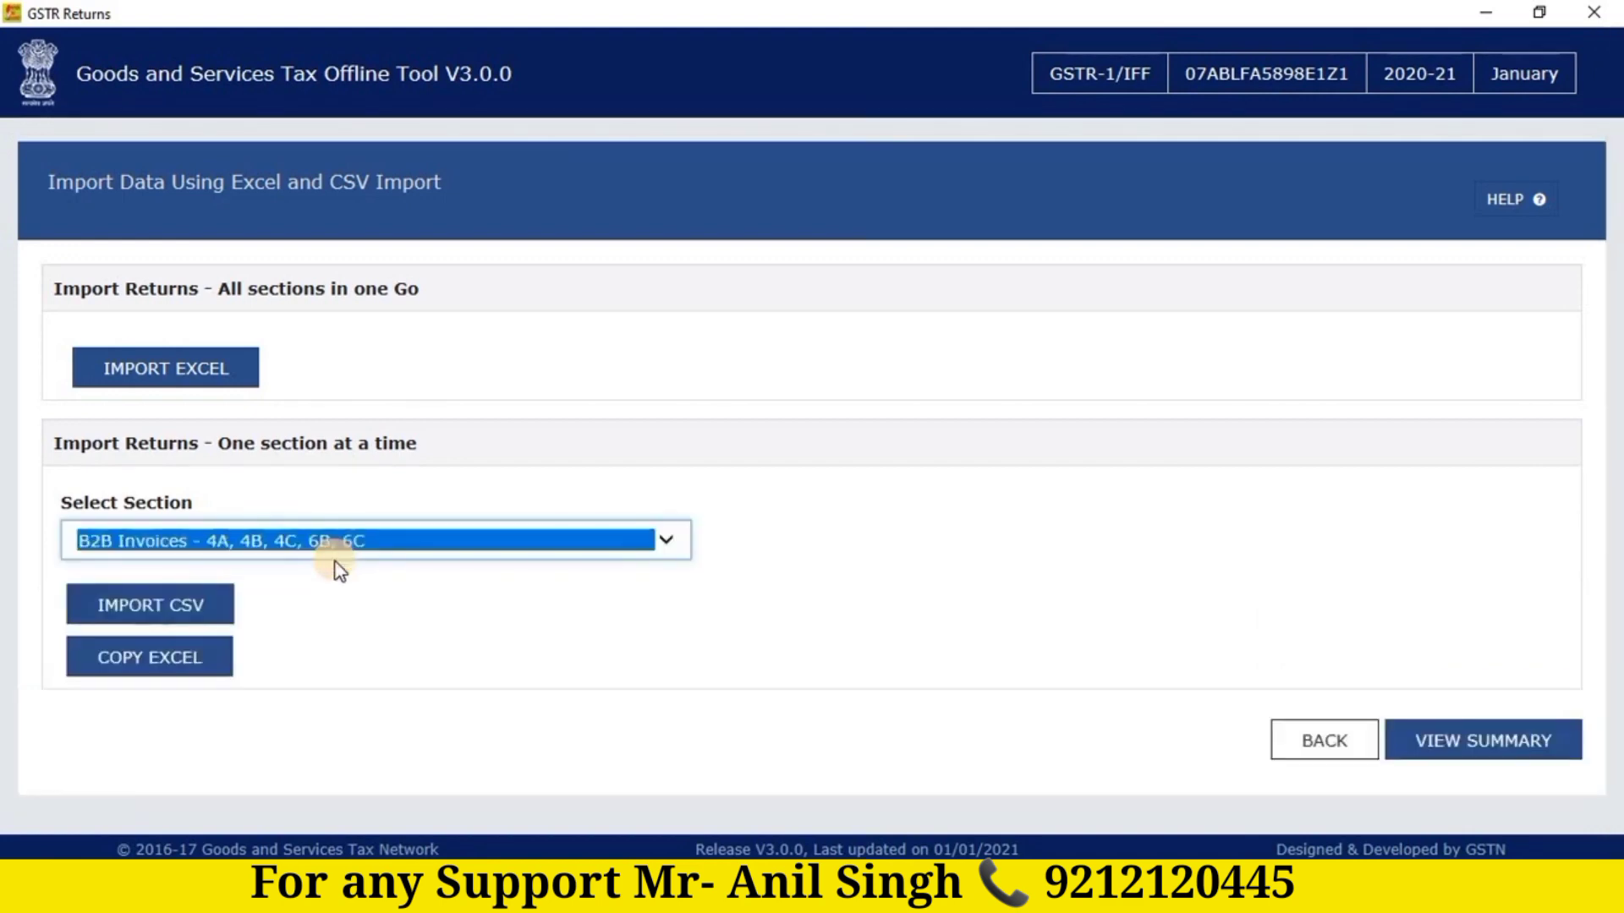
# Step: Start the B2B CSV import and browse to the AANYA OFFICE folder on Local Disk (E:)
pyautogui.click(146, 611)
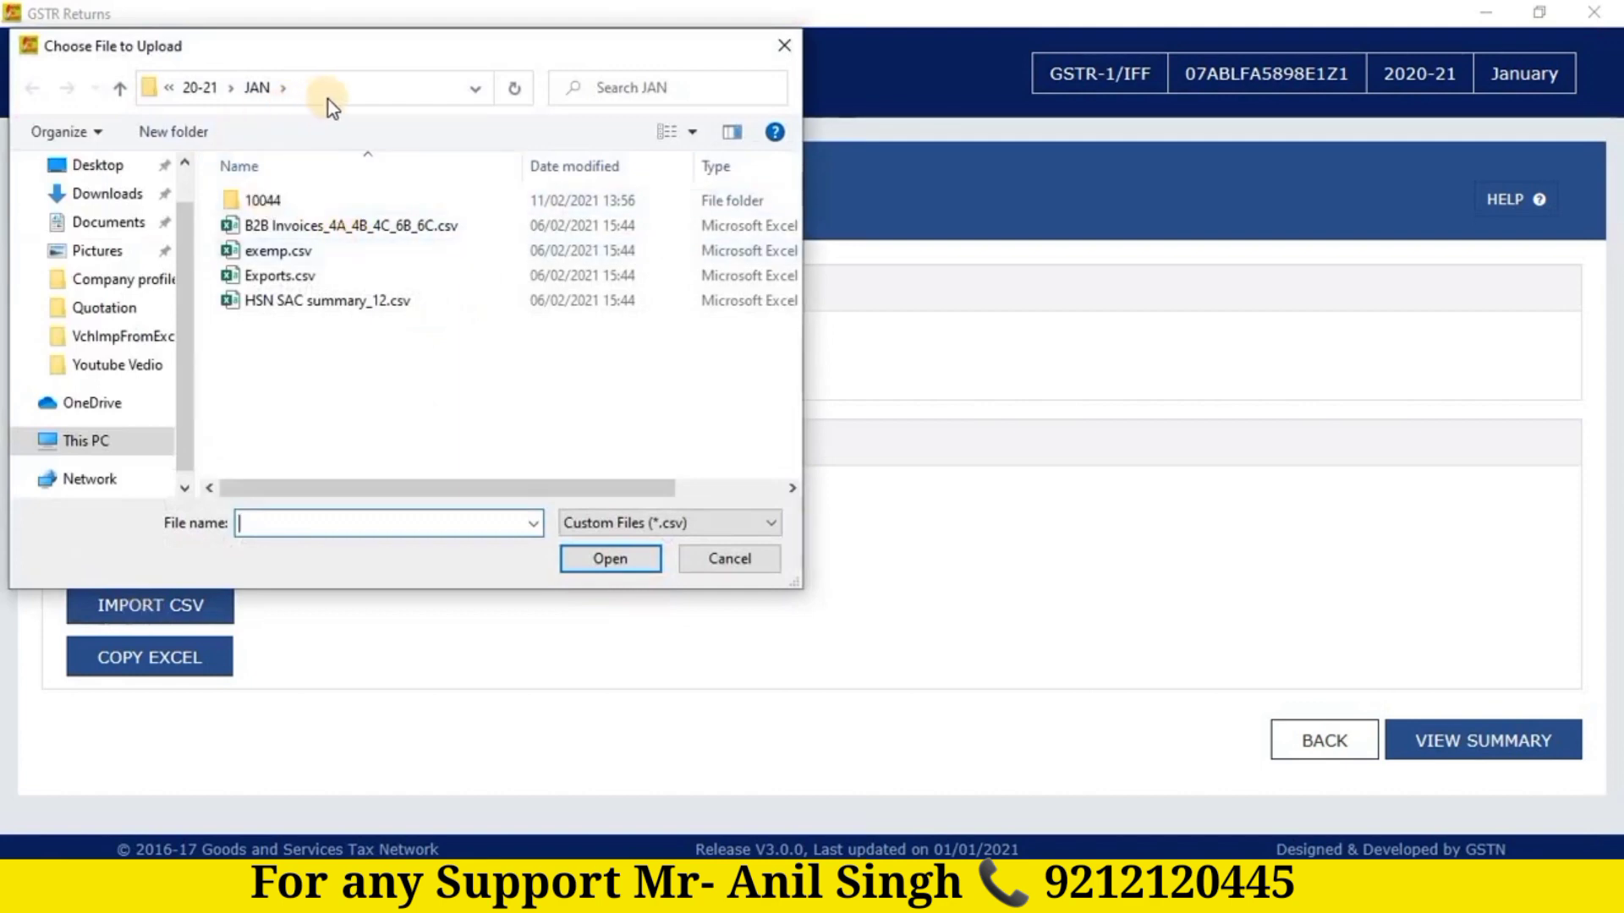
pyautogui.click(328, 227)
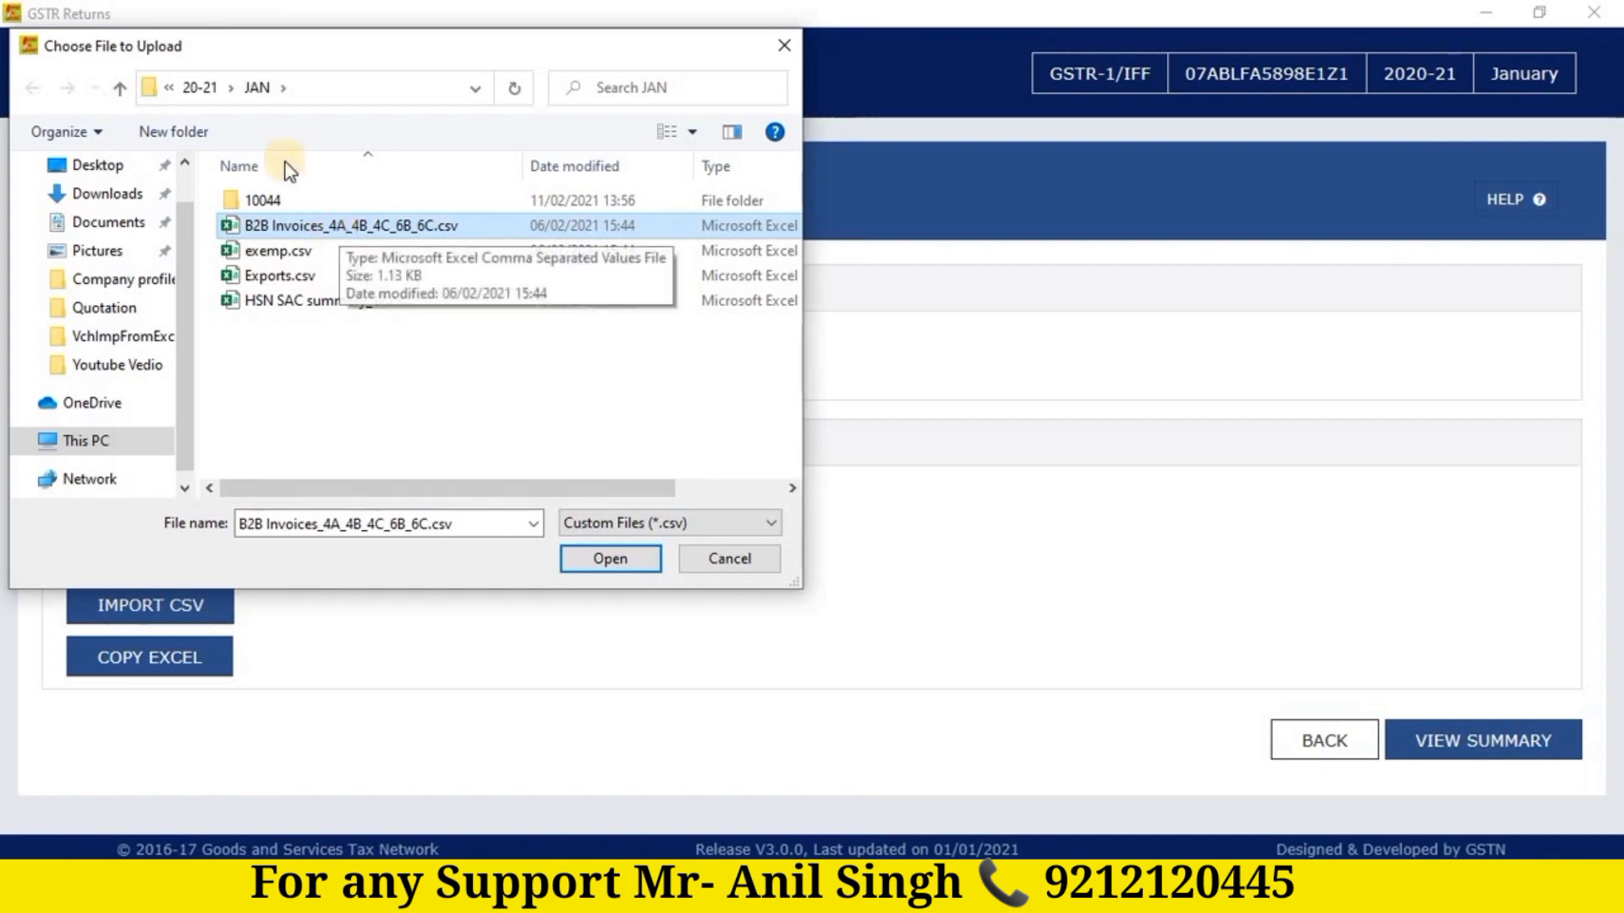
pyautogui.click(331, 89)
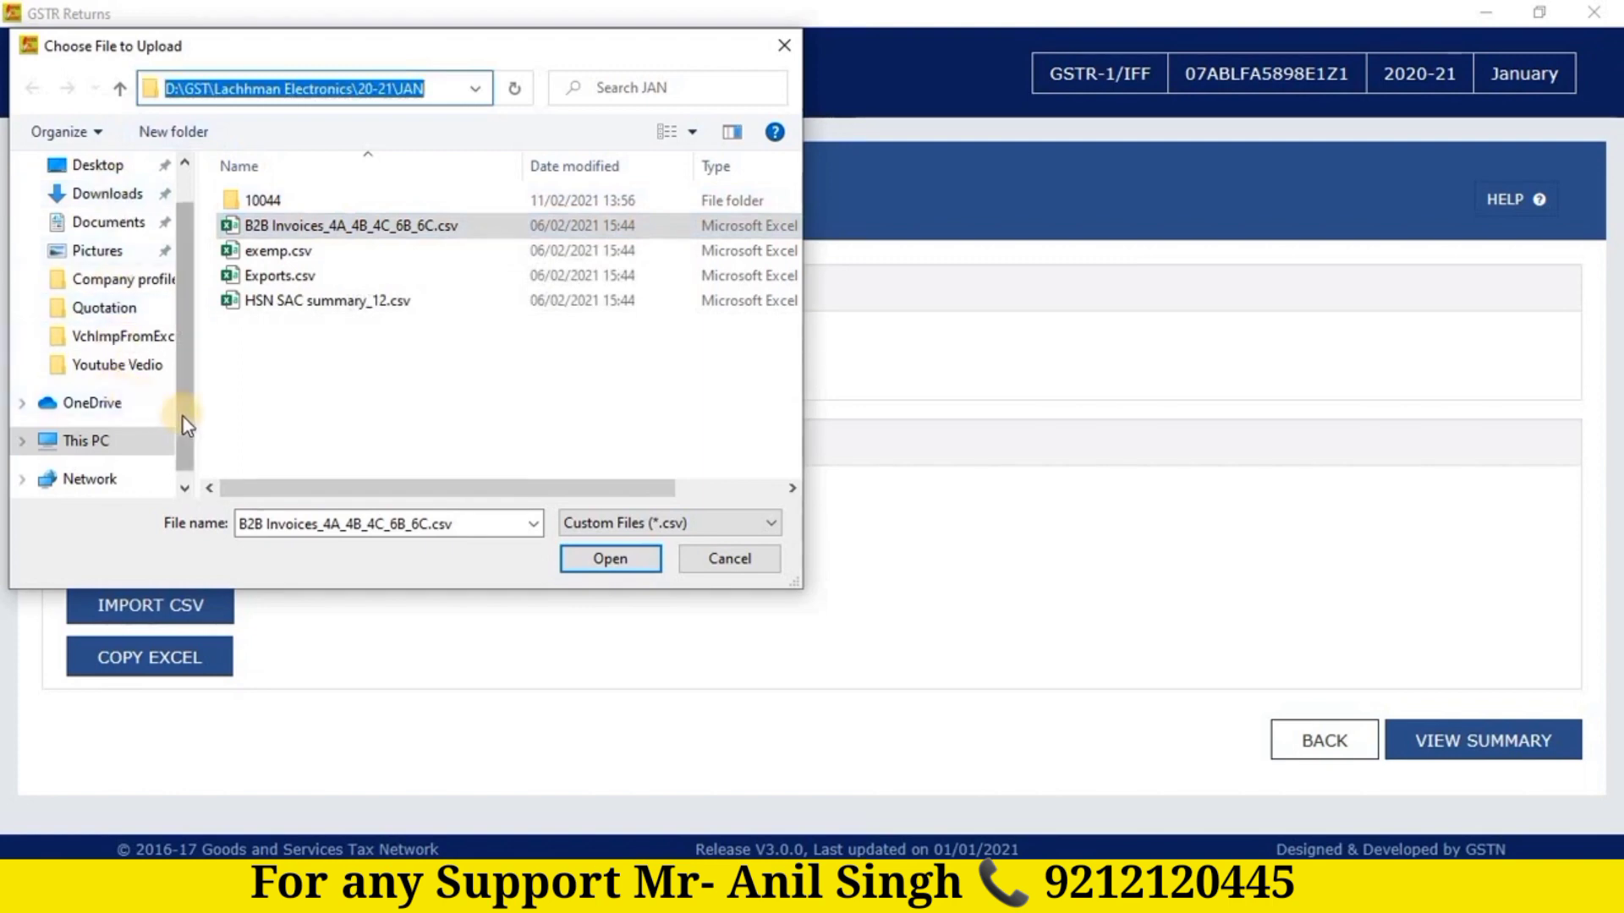
pyautogui.scroll(-1, 174, 435)
pyautogui.click(89, 419)
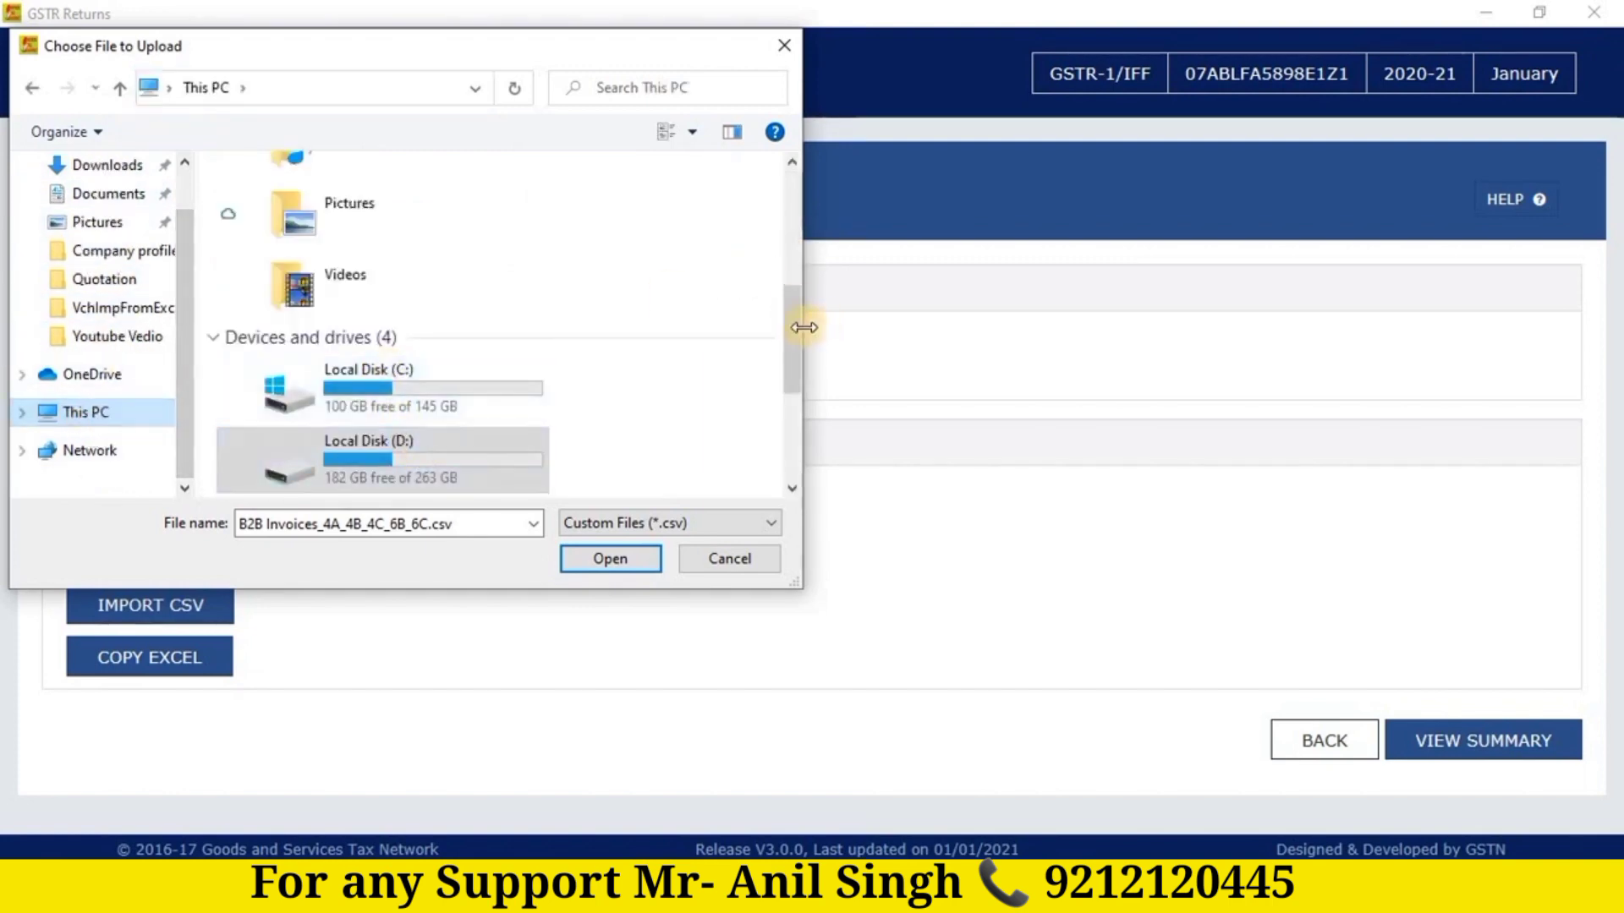
pyautogui.scroll(-2, 792, 334)
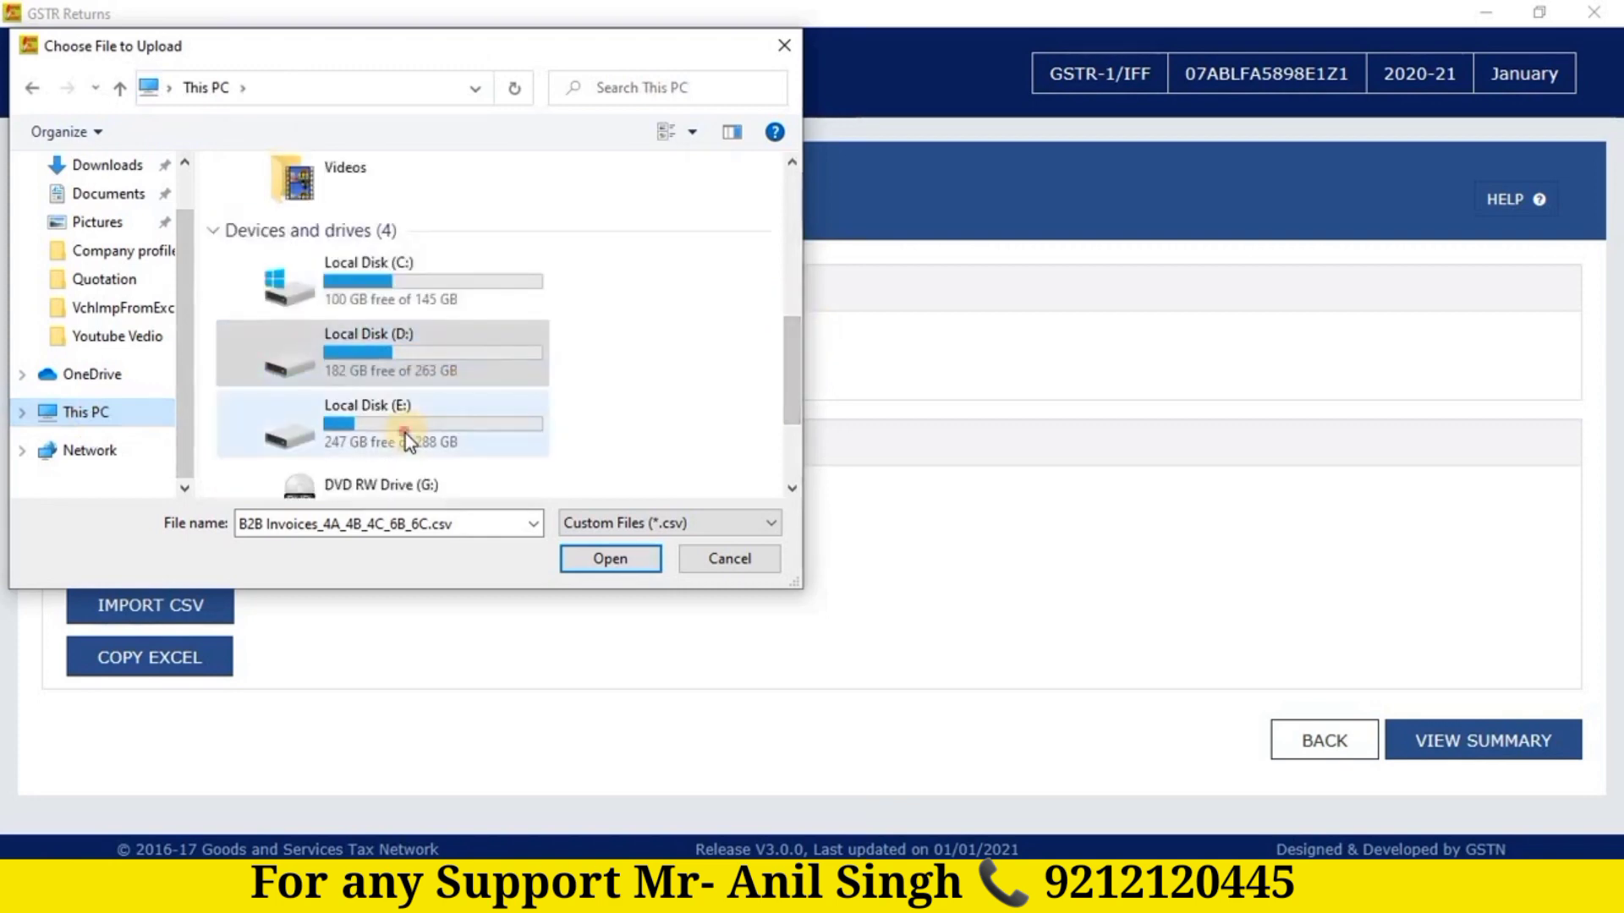
pyautogui.doubleClick(404, 433)
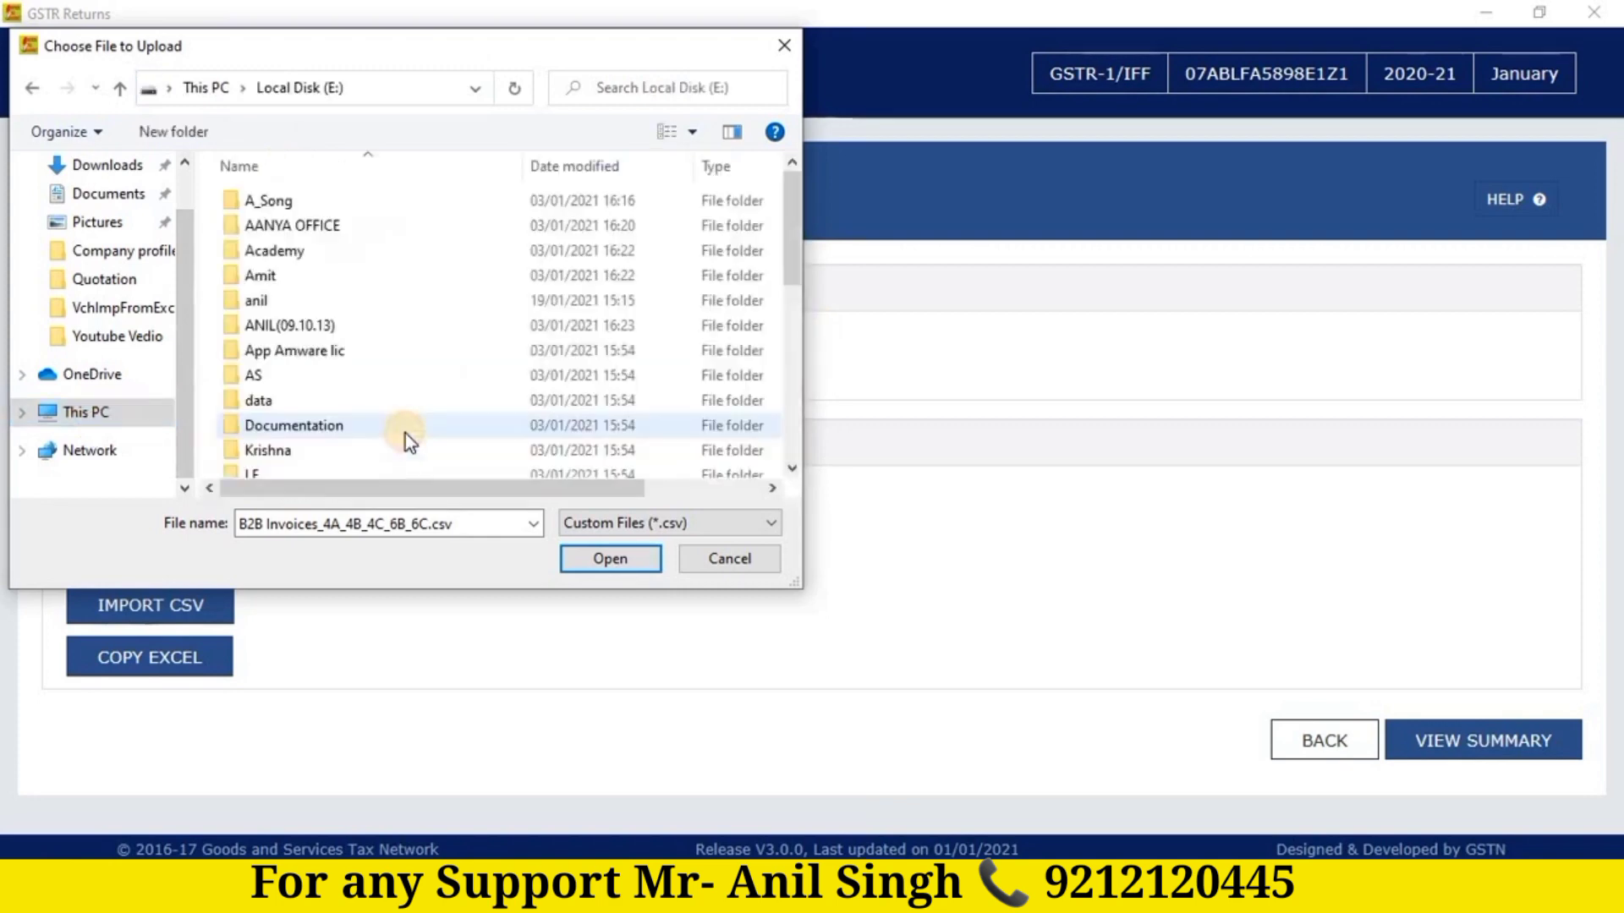
pyautogui.doubleClick(311, 223)
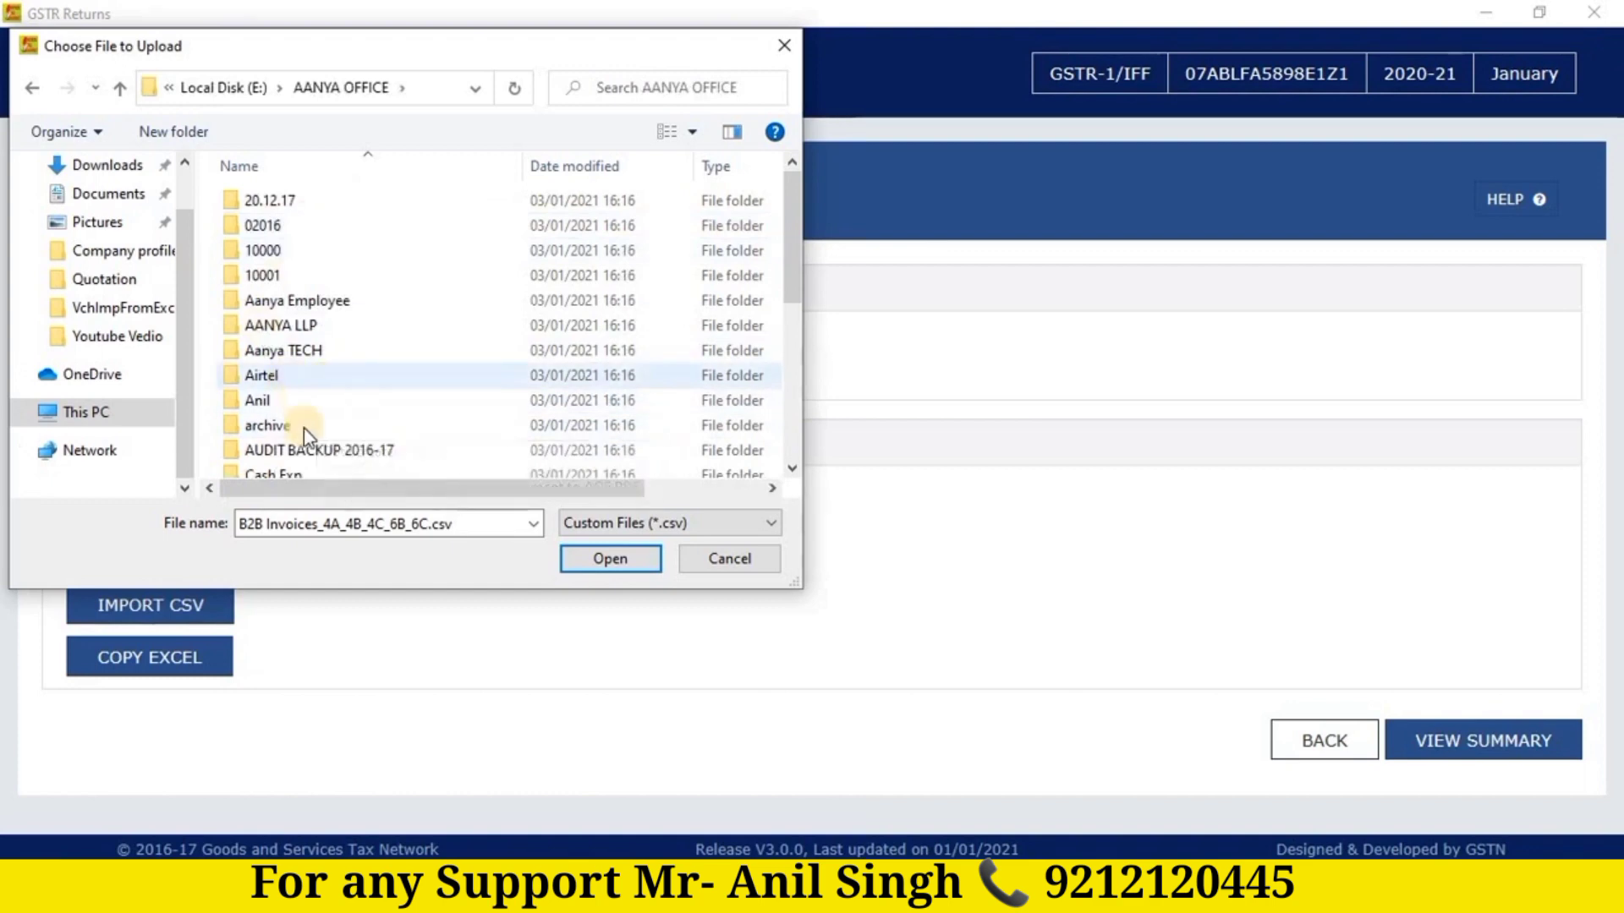
# Step: Open GST RETURN\20-21\FEB, import B2B Invoices_4A_4B_4C_6B_6C.csv, and confirm saving the data
pyautogui.scroll(-5, 270, 399)
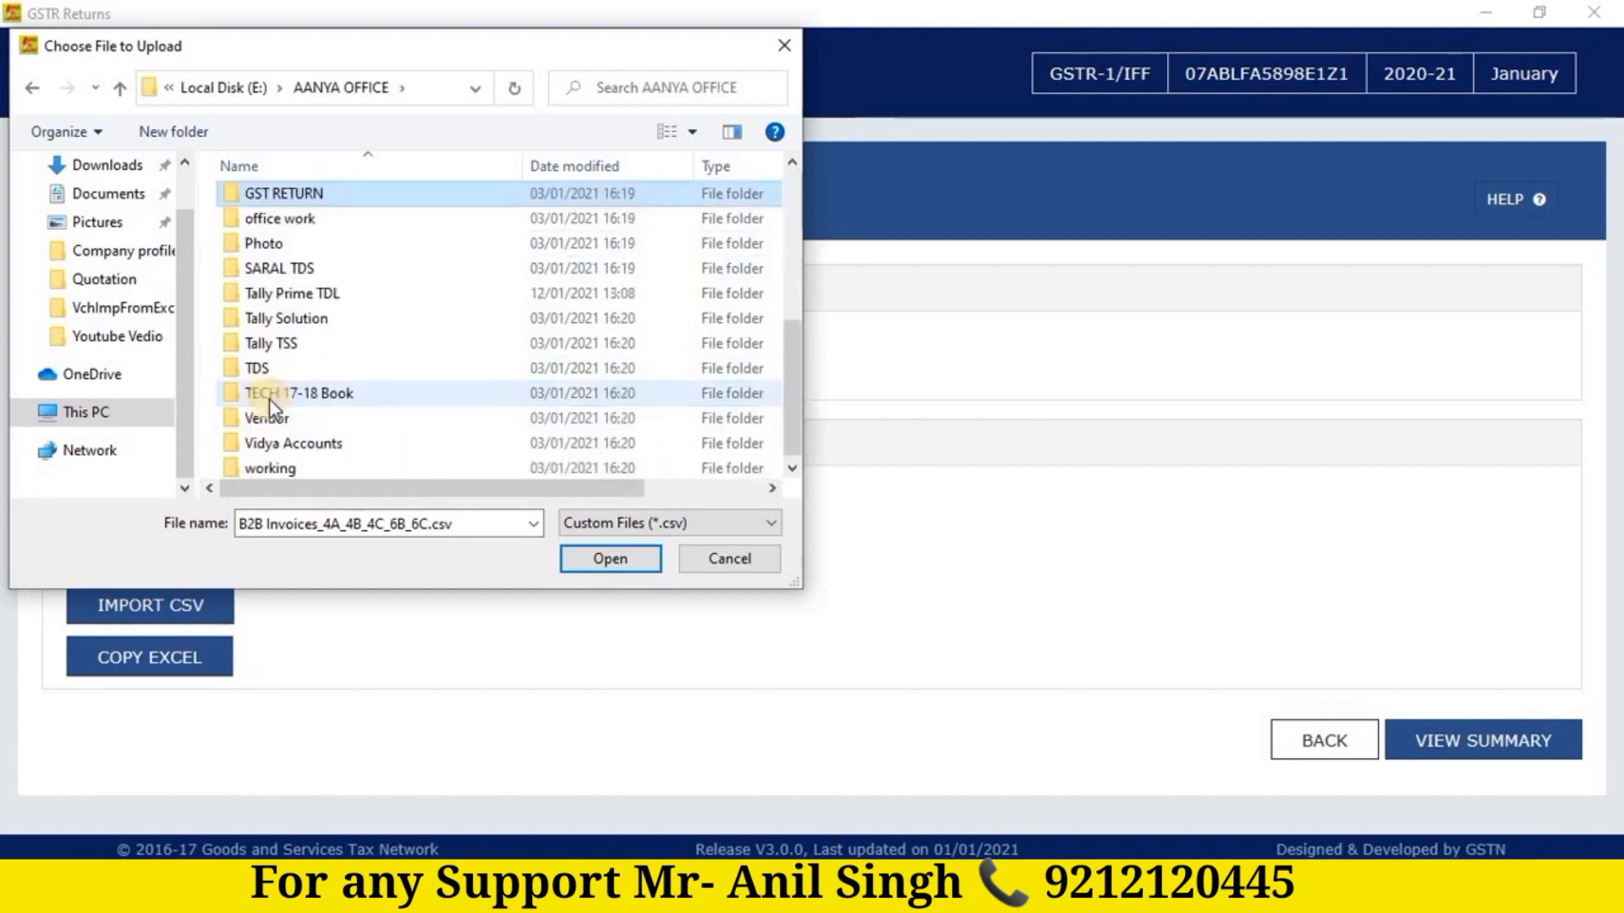
pyautogui.press('Down')
pyautogui.press('Down')
pyautogui.press('Up')
pyautogui.press('Up')
pyautogui.press('Return')
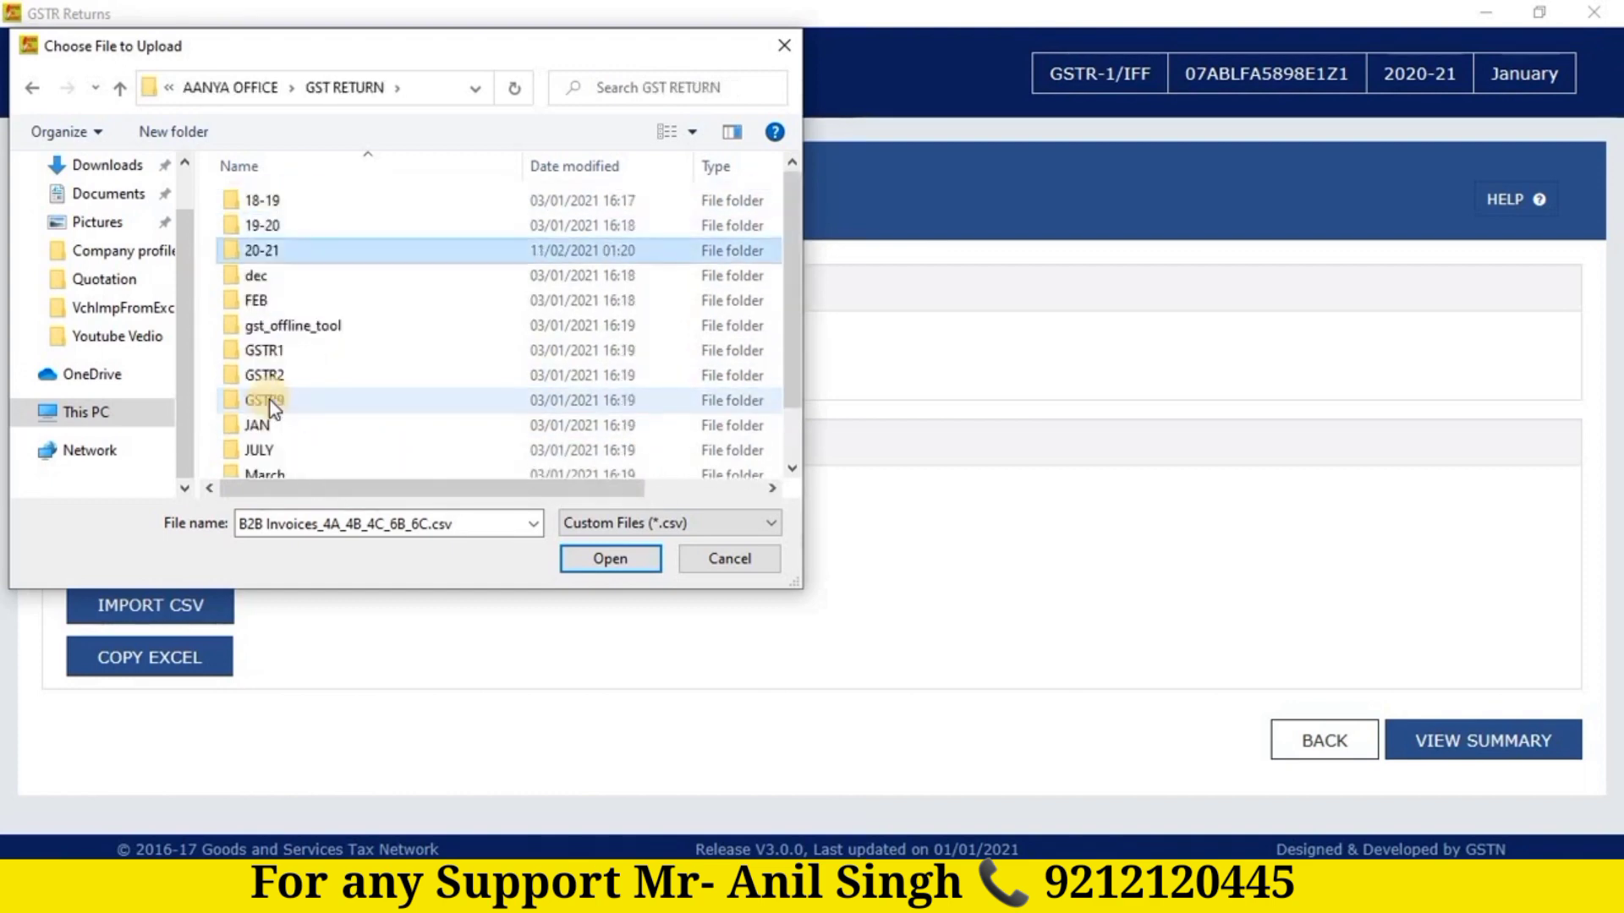
pyautogui.press('Down')
pyautogui.press('Up')
pyautogui.press('Return')
pyautogui.press('Down')
pyautogui.press('Down')
pyautogui.press('Down')
pyautogui.press('Down')
pyautogui.press('Down')
pyautogui.press('Down')
pyautogui.press('Down')
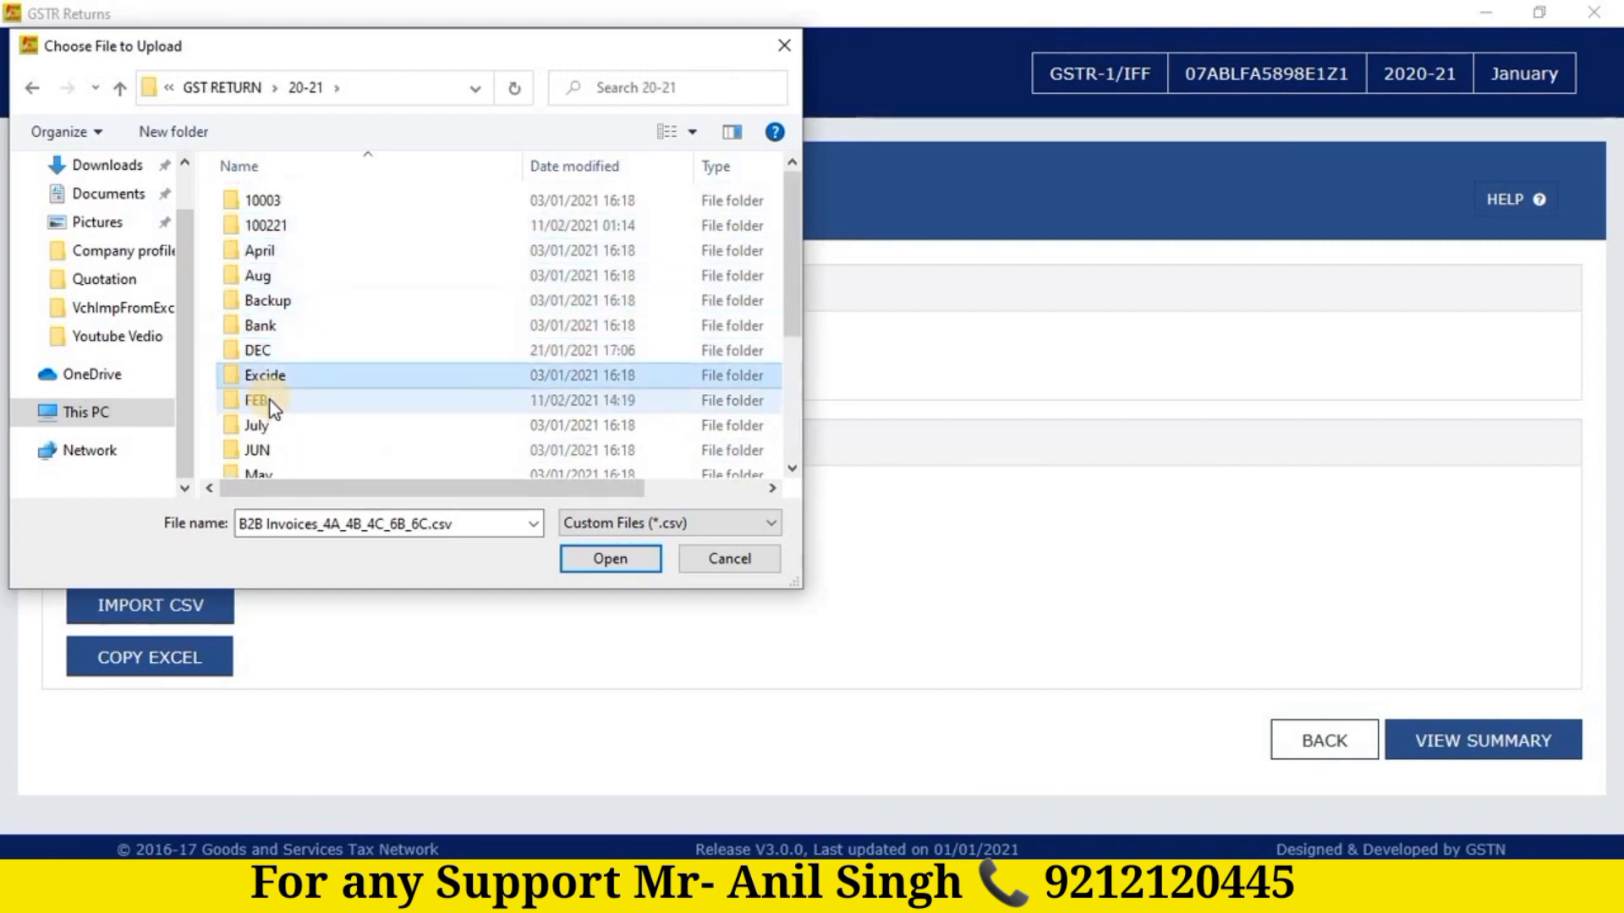
pyautogui.press('Down')
pyautogui.press('Return')
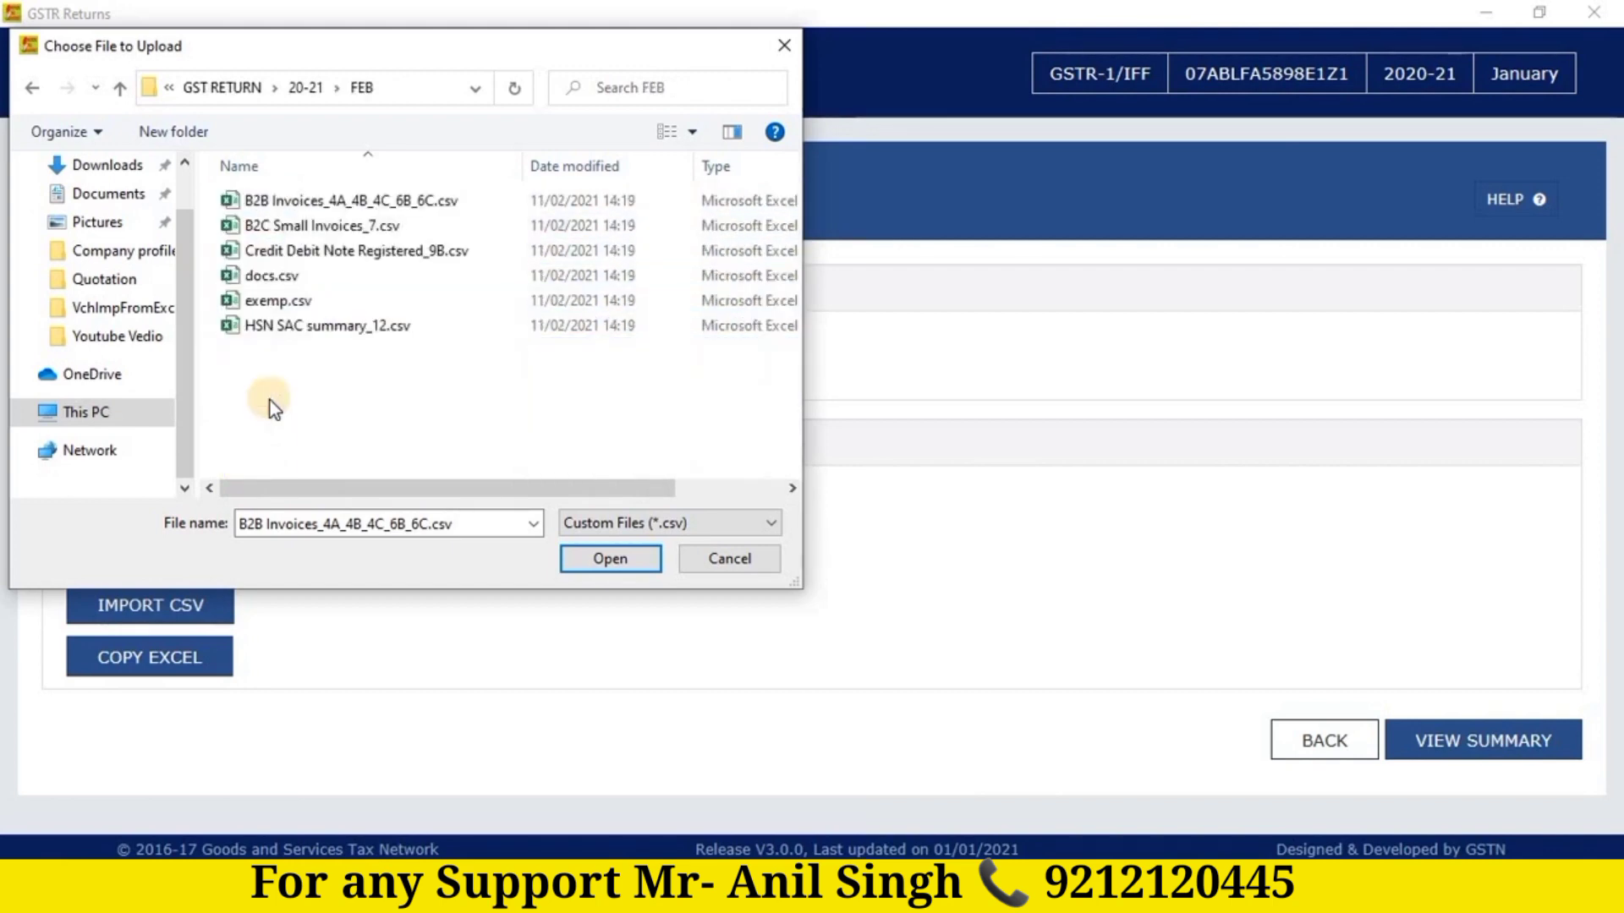
pyautogui.click(362, 203)
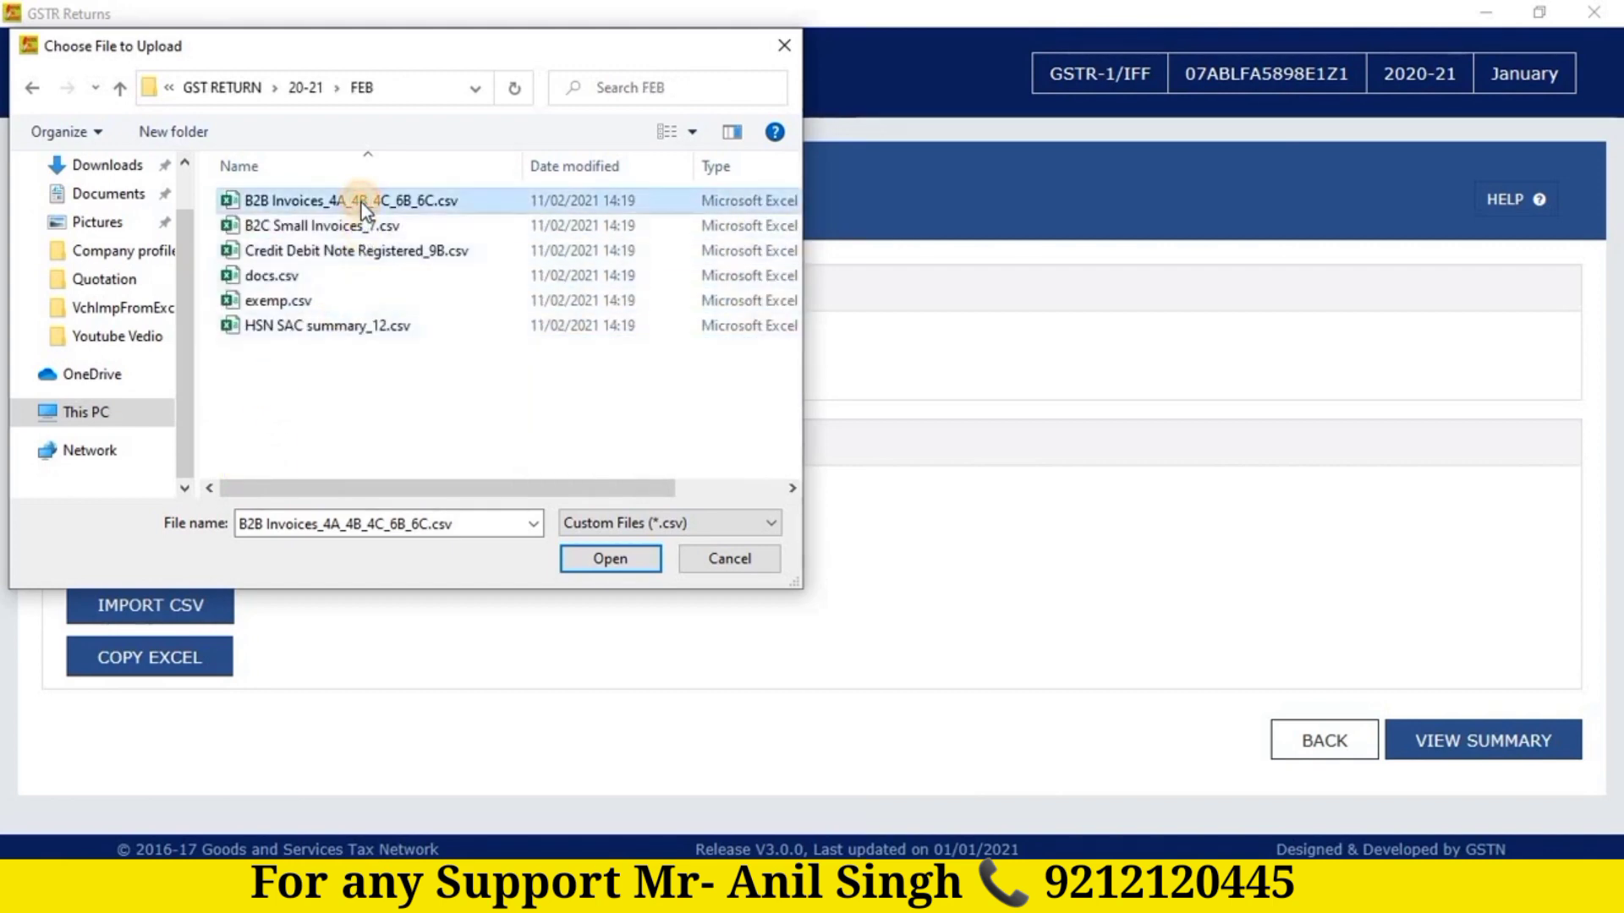
pyautogui.click(611, 559)
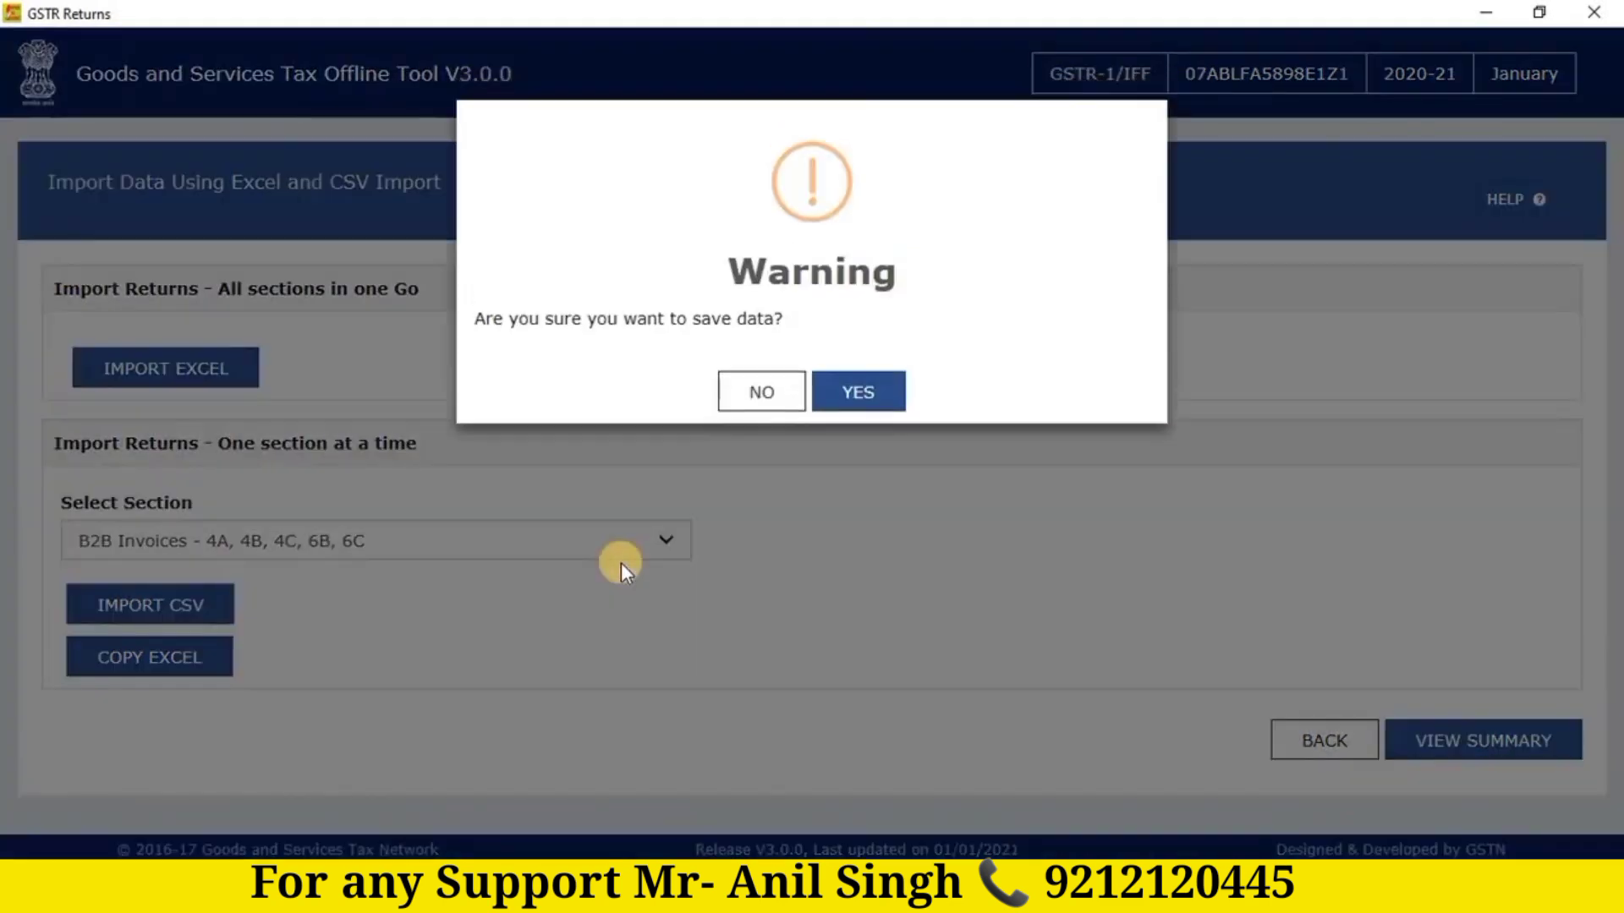
pyautogui.click(855, 394)
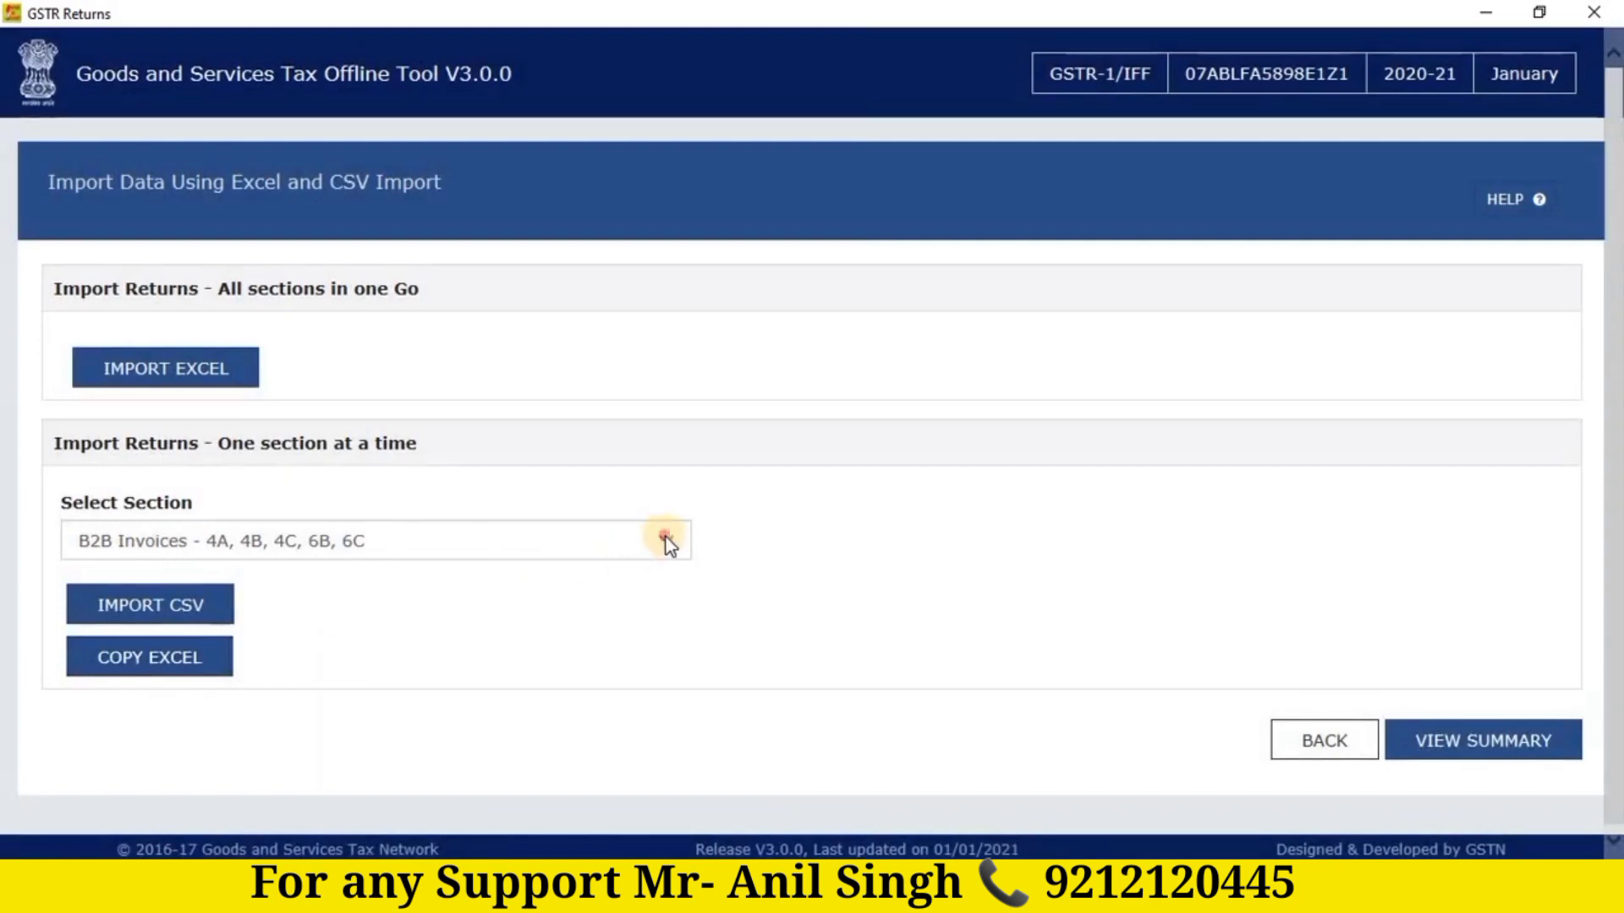
# Step: Import Credit Debit Note Registered_9B.csv into the Credit/Debit Notes(Registered) - 9B section and dismiss the invalid-data error
pyautogui.click(667, 542)
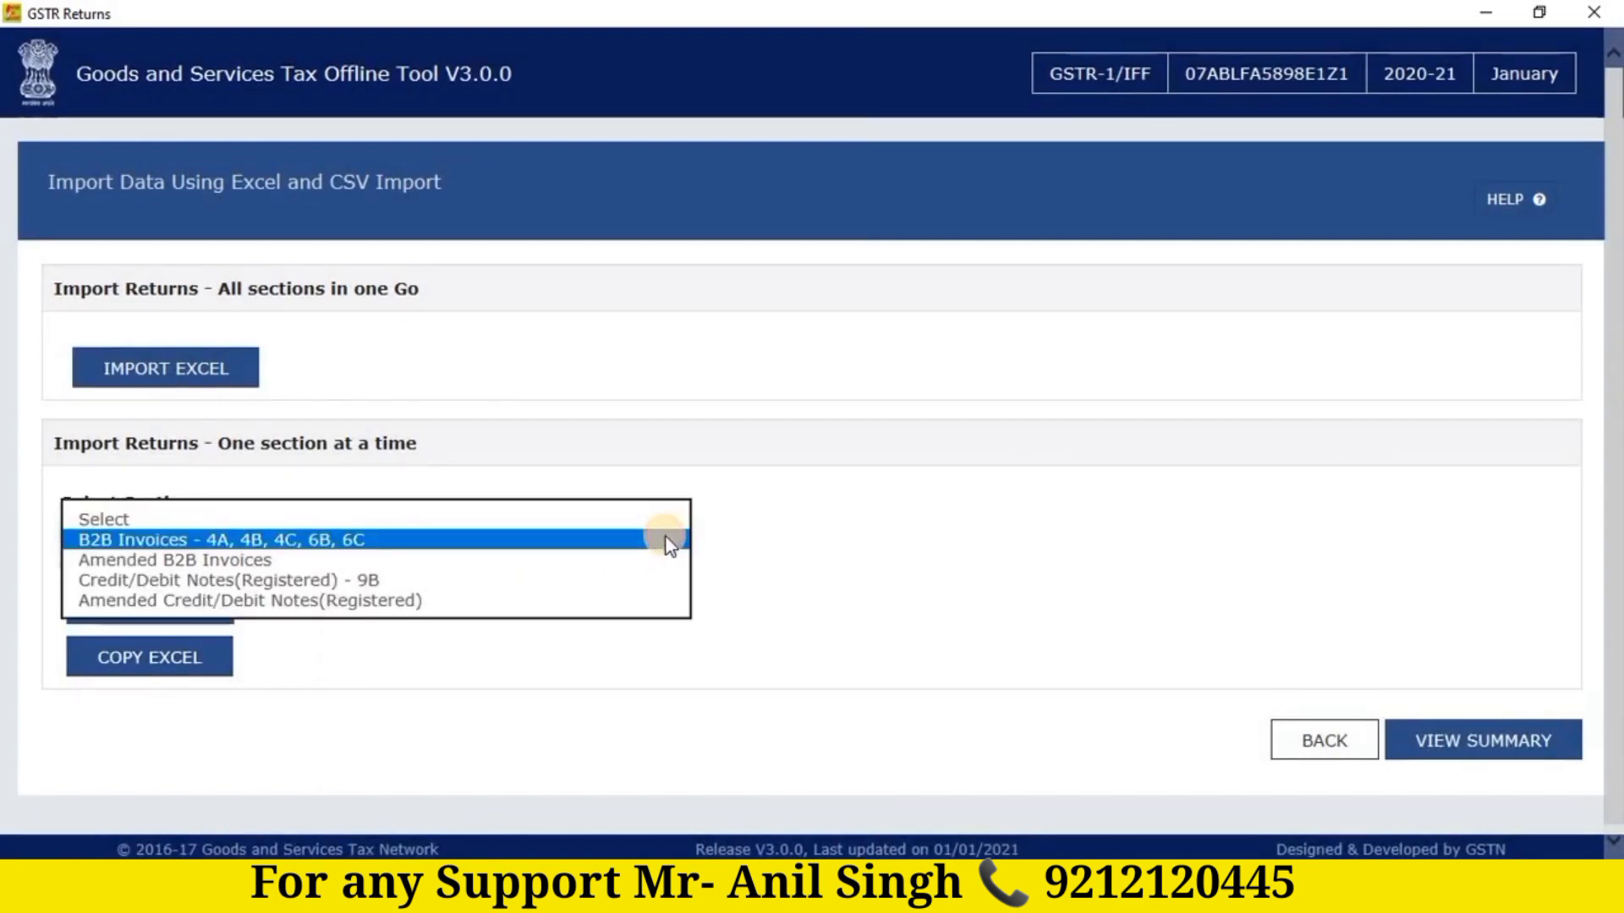
pyautogui.click(216, 578)
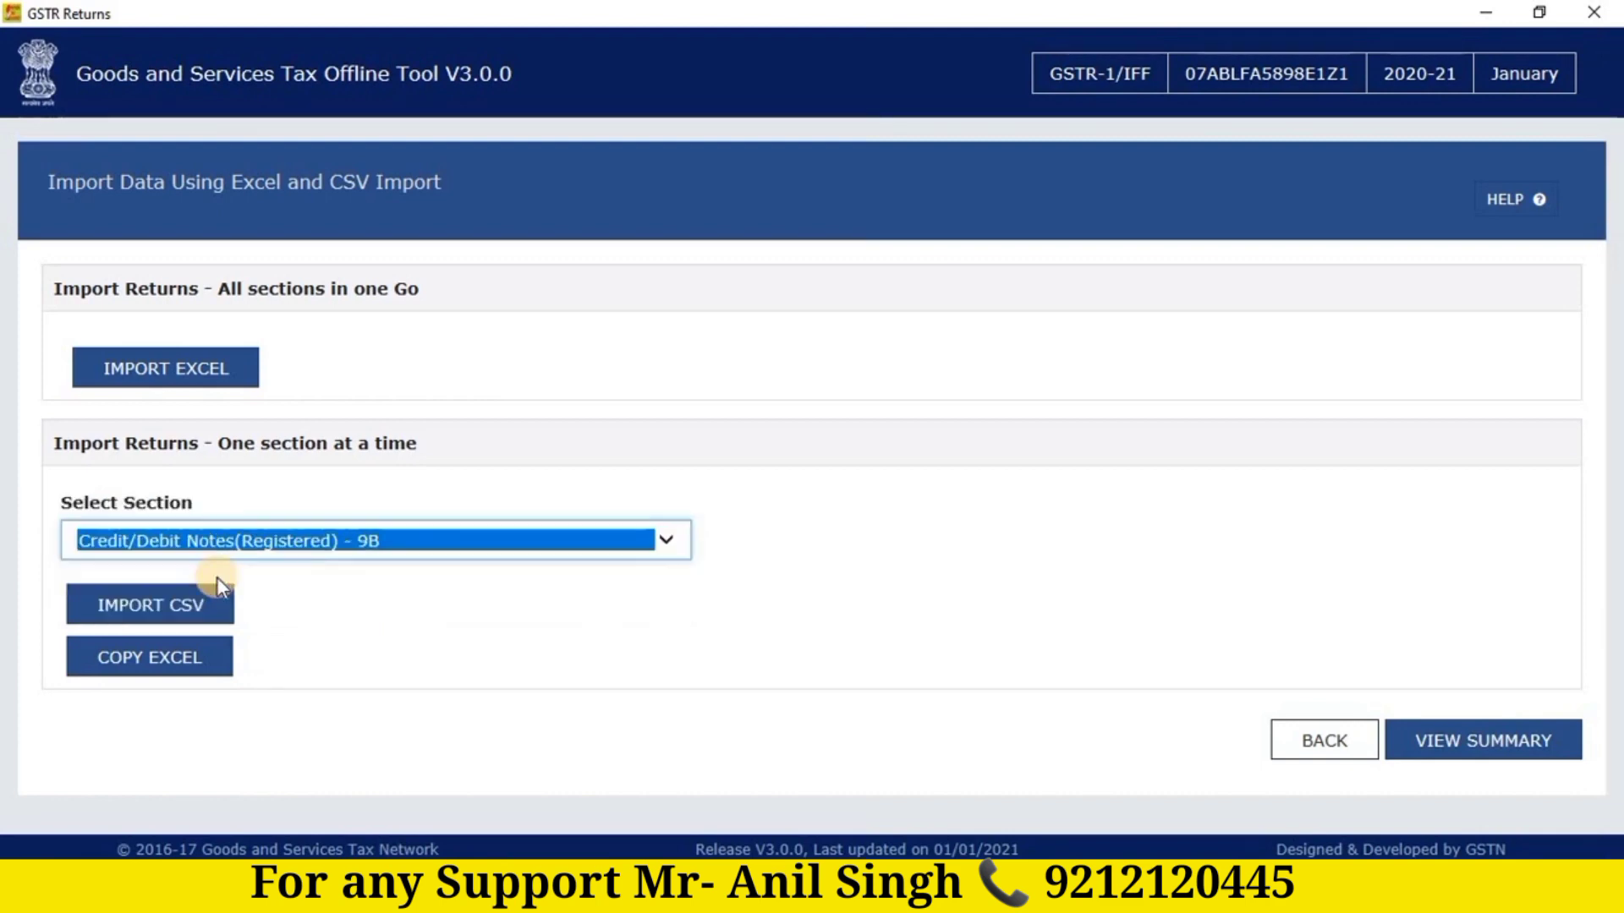
pyautogui.click(165, 617)
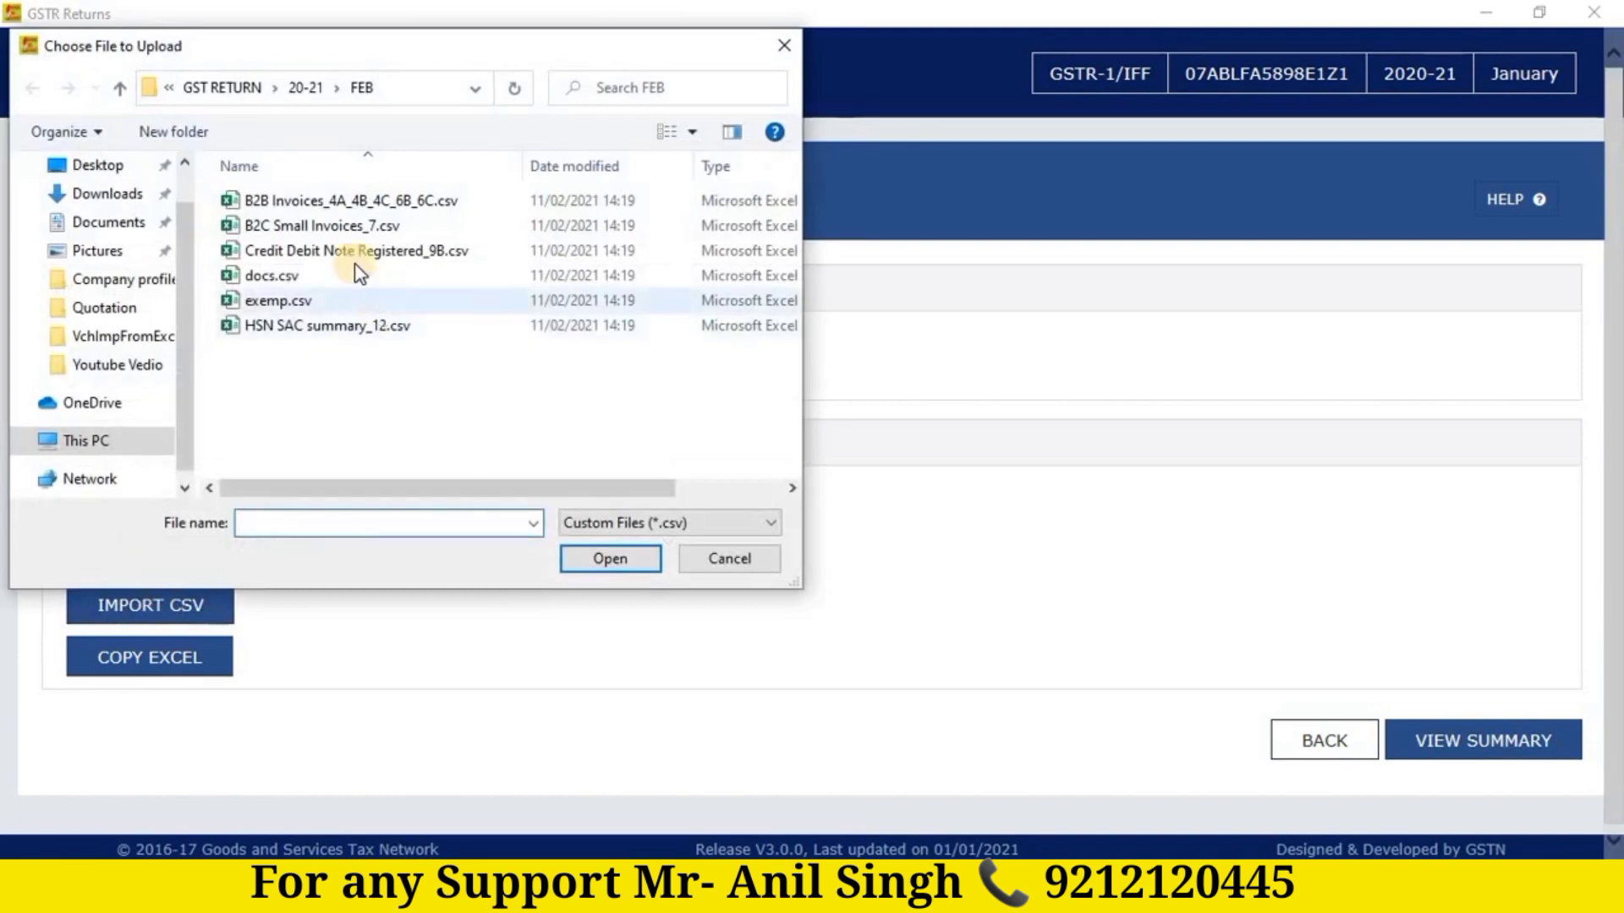
pyautogui.click(359, 258)
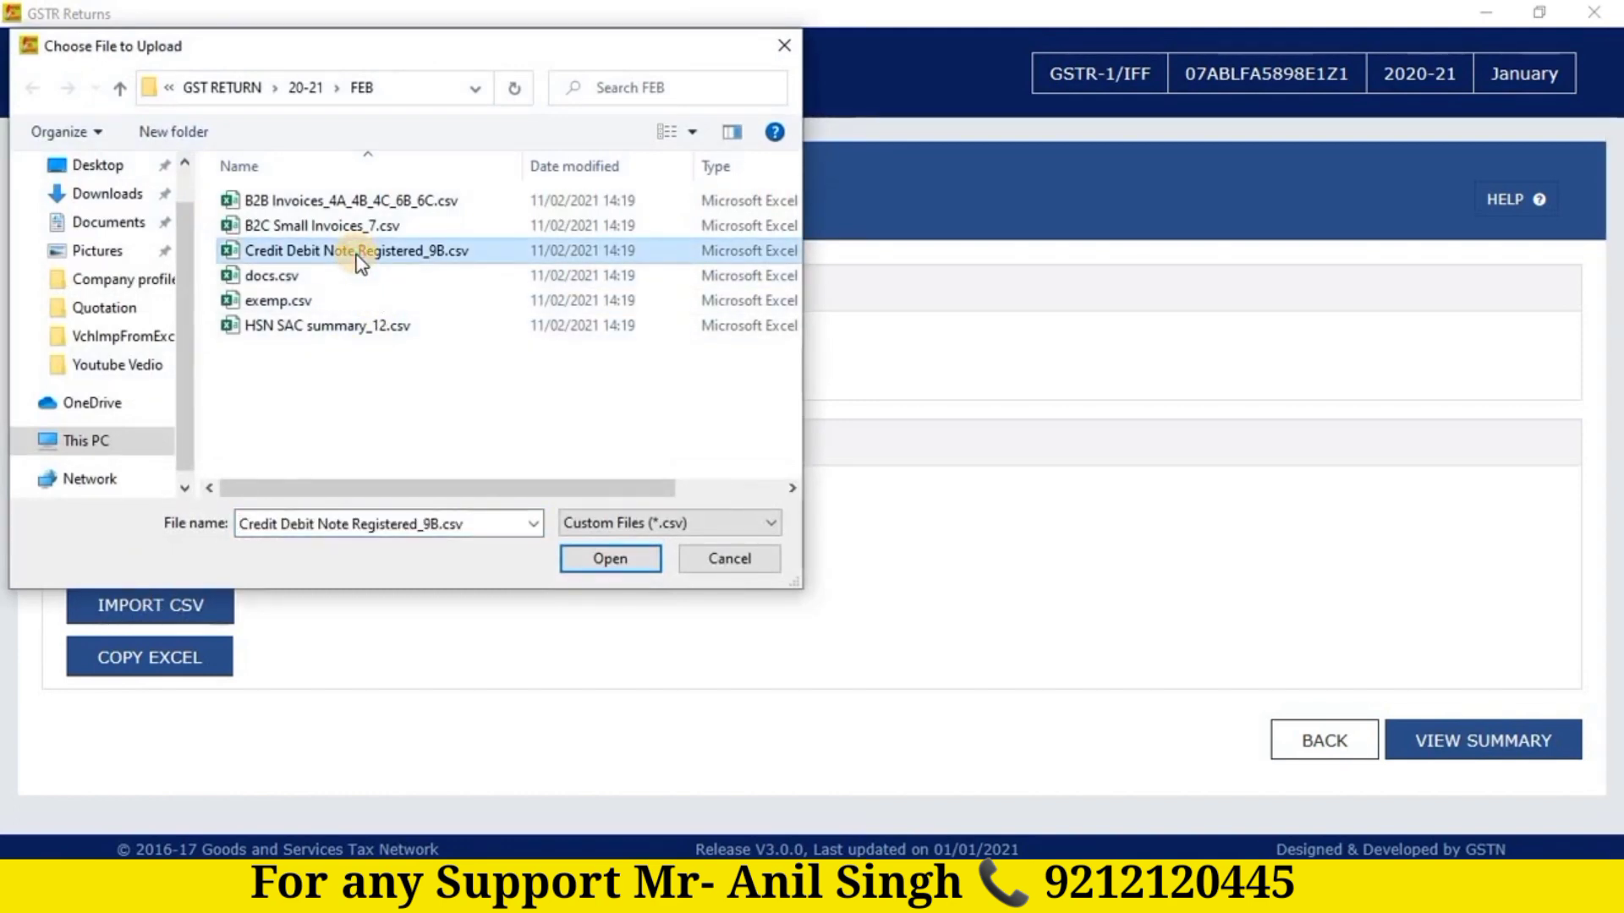
pyautogui.click(611, 558)
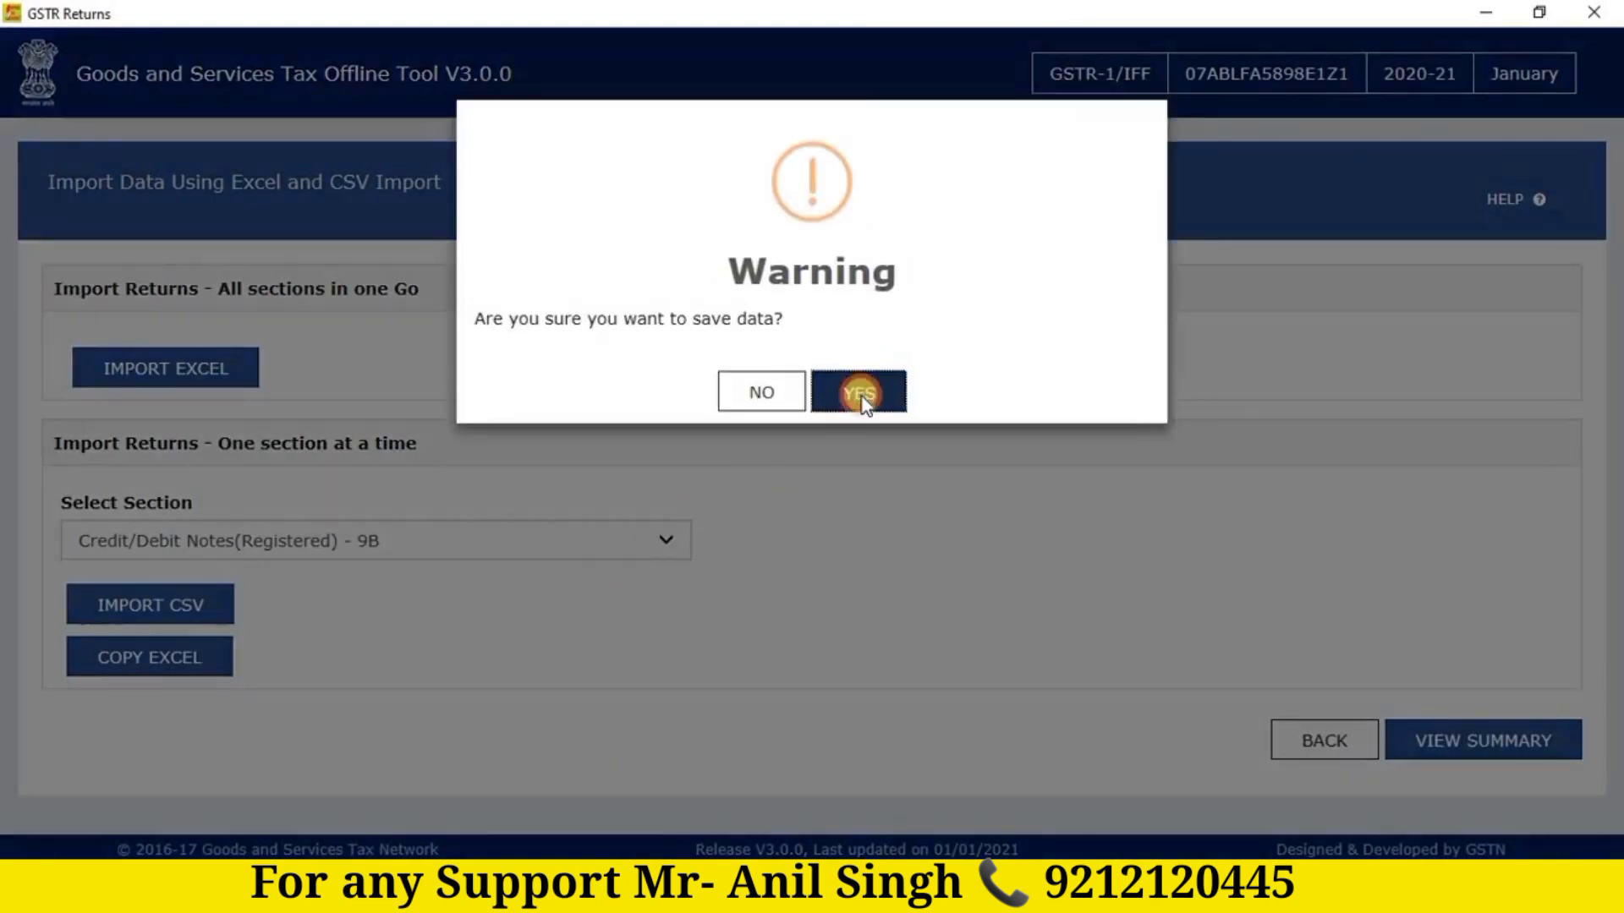
pyautogui.click(861, 395)
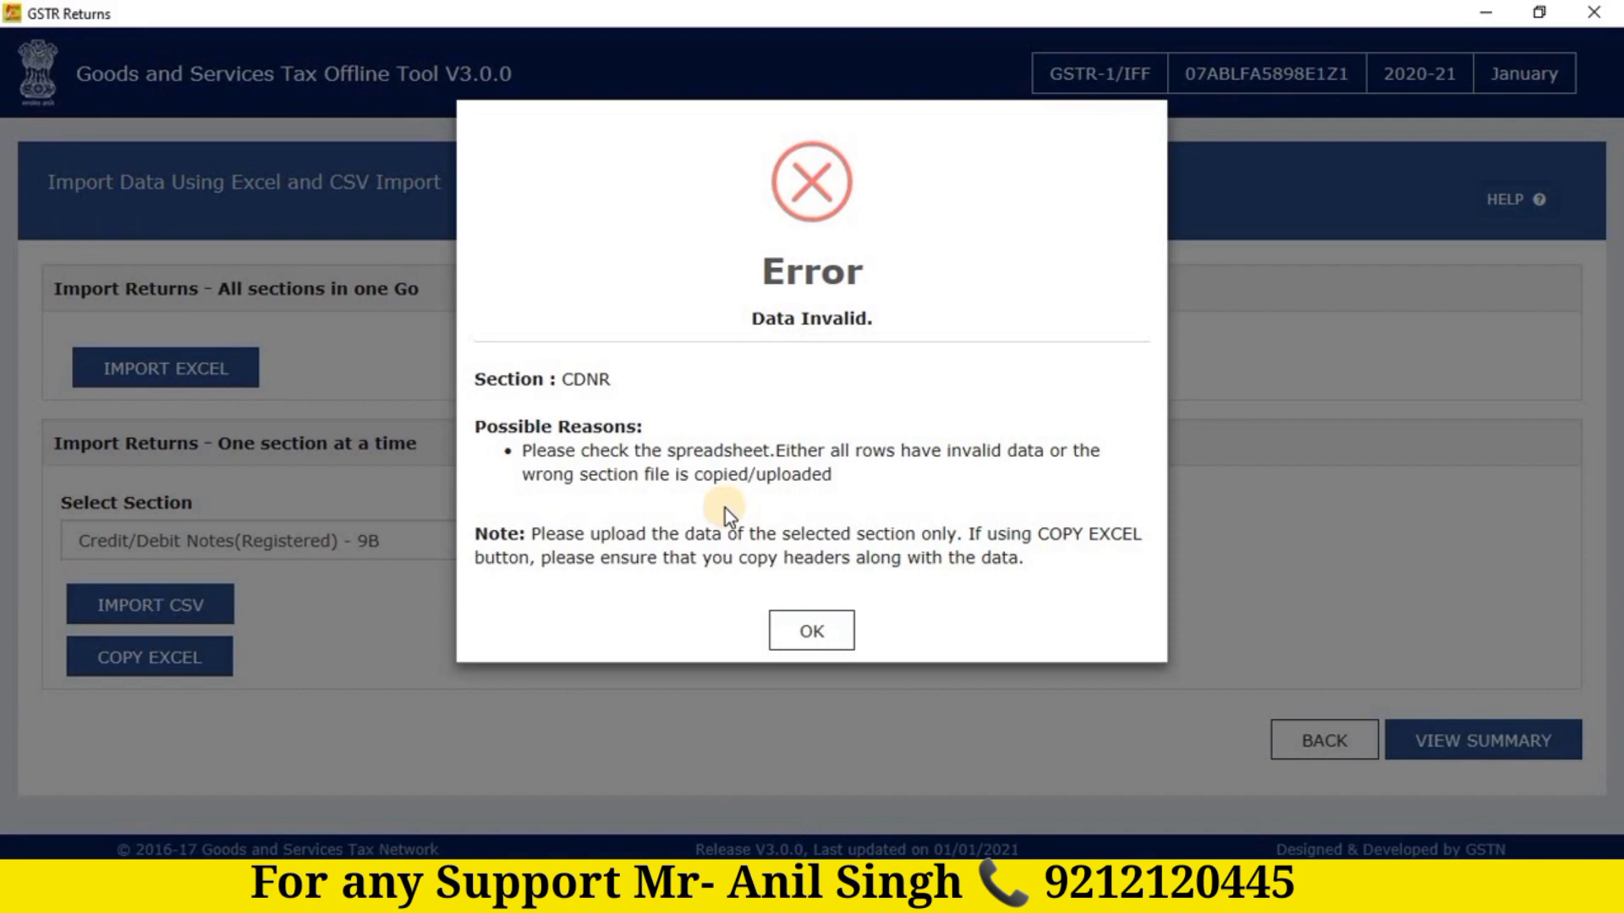
pyautogui.click(813, 630)
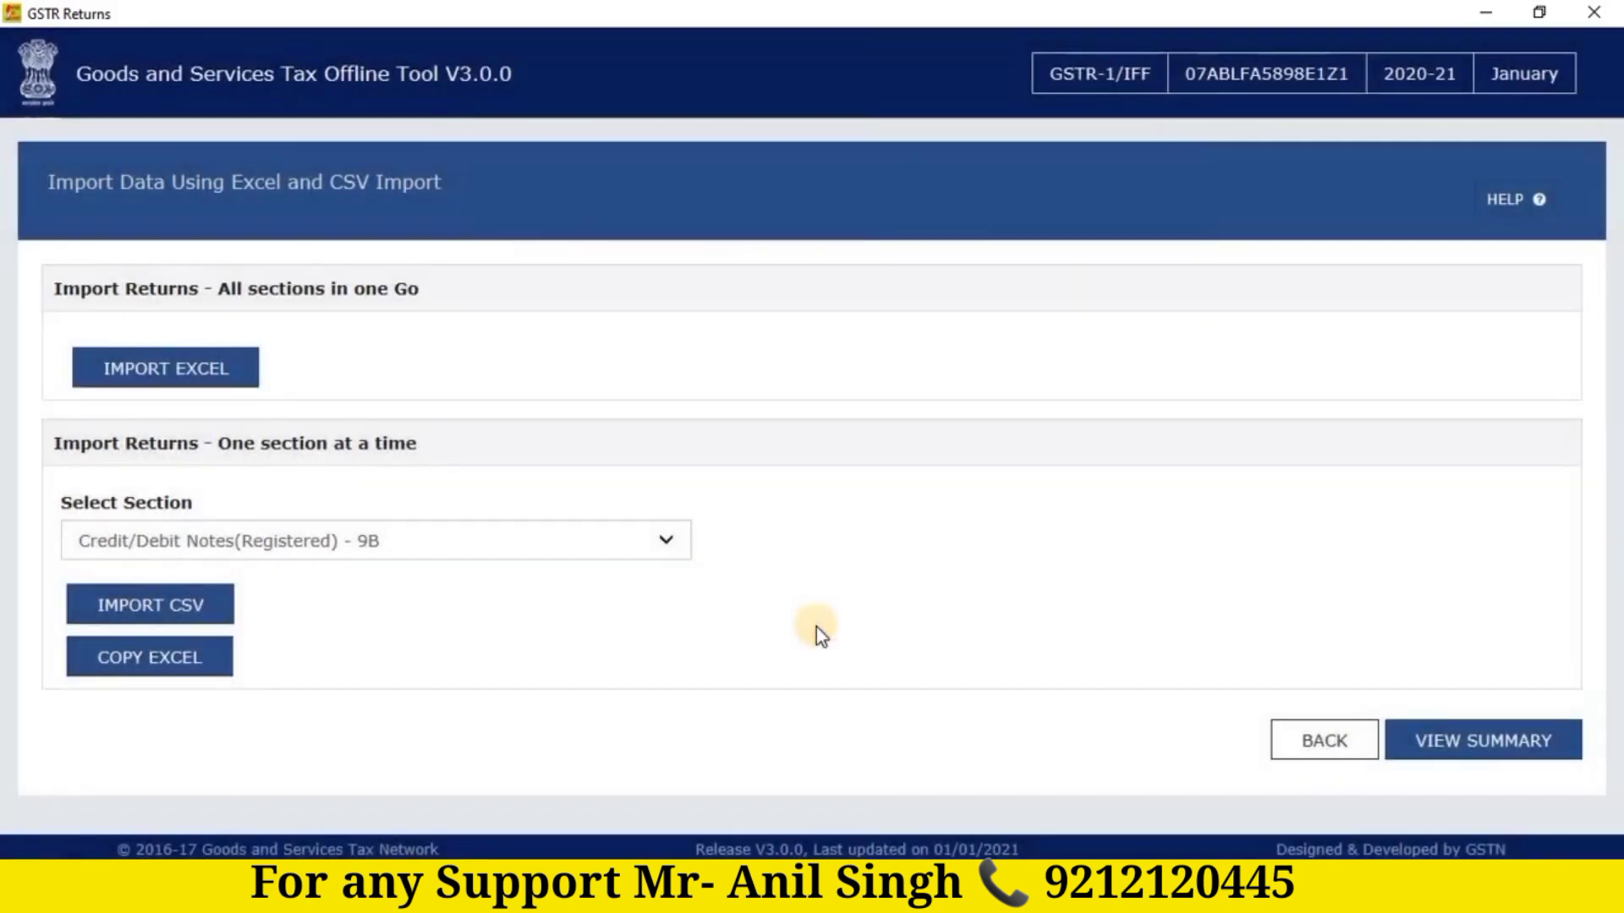
# Step: Open VIEW SUMMARY to see 119 B2B invoices with Central, State and Integrated tax totals
pyautogui.click(1474, 748)
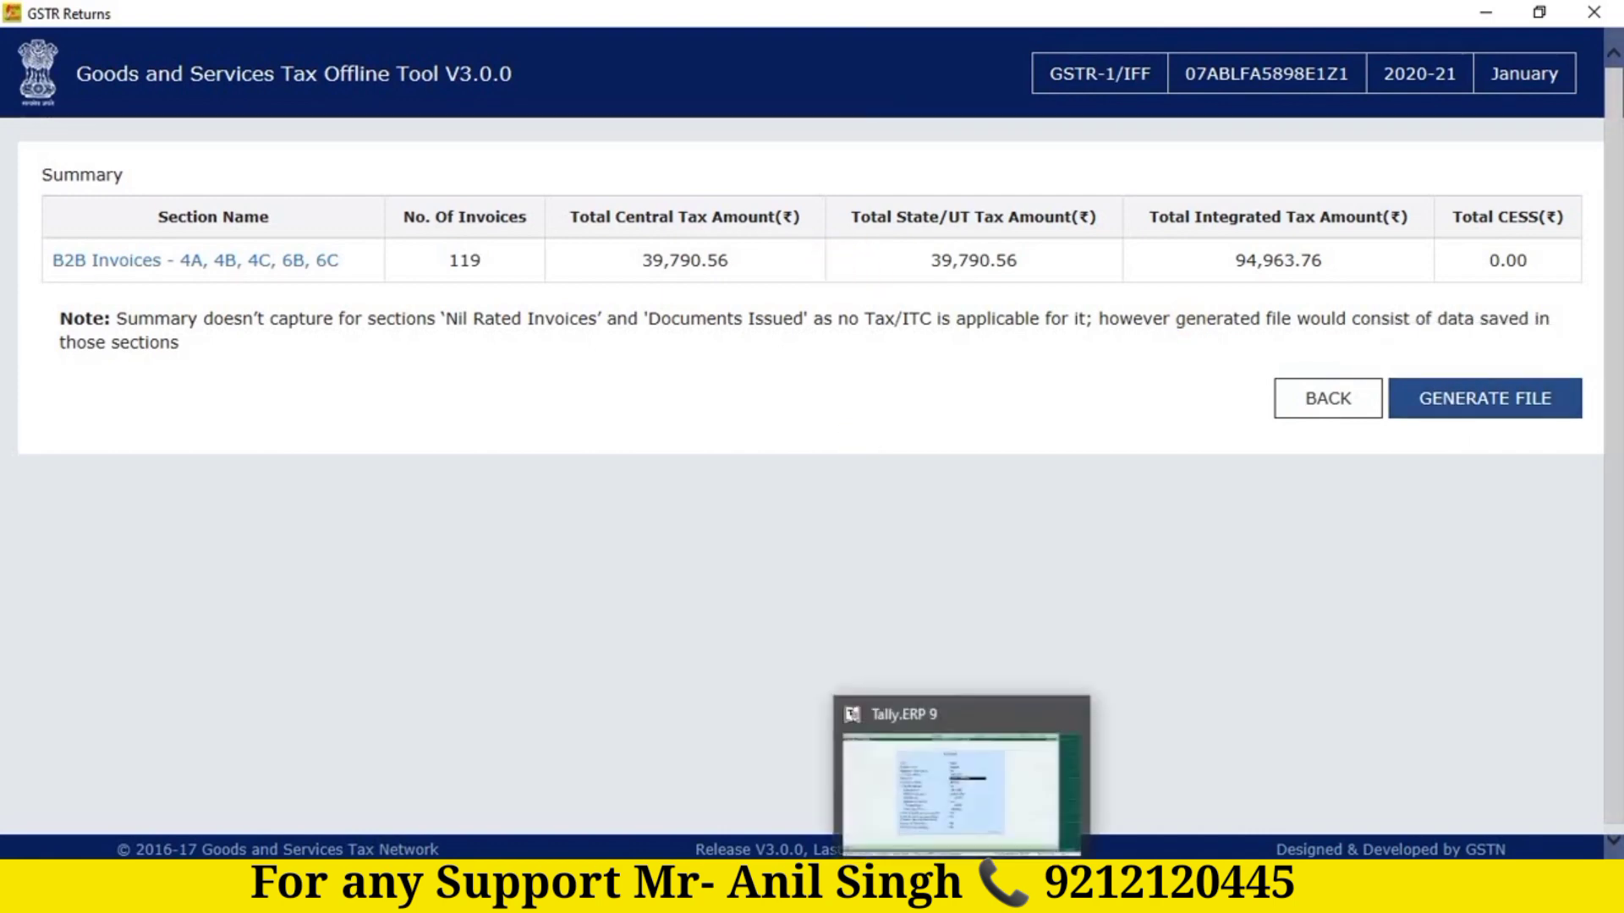
# Step: In Tally.ERP 9, quit GST Details and Company Operations Alteration back to the GSTR-1 report
pyautogui.click(962, 896)
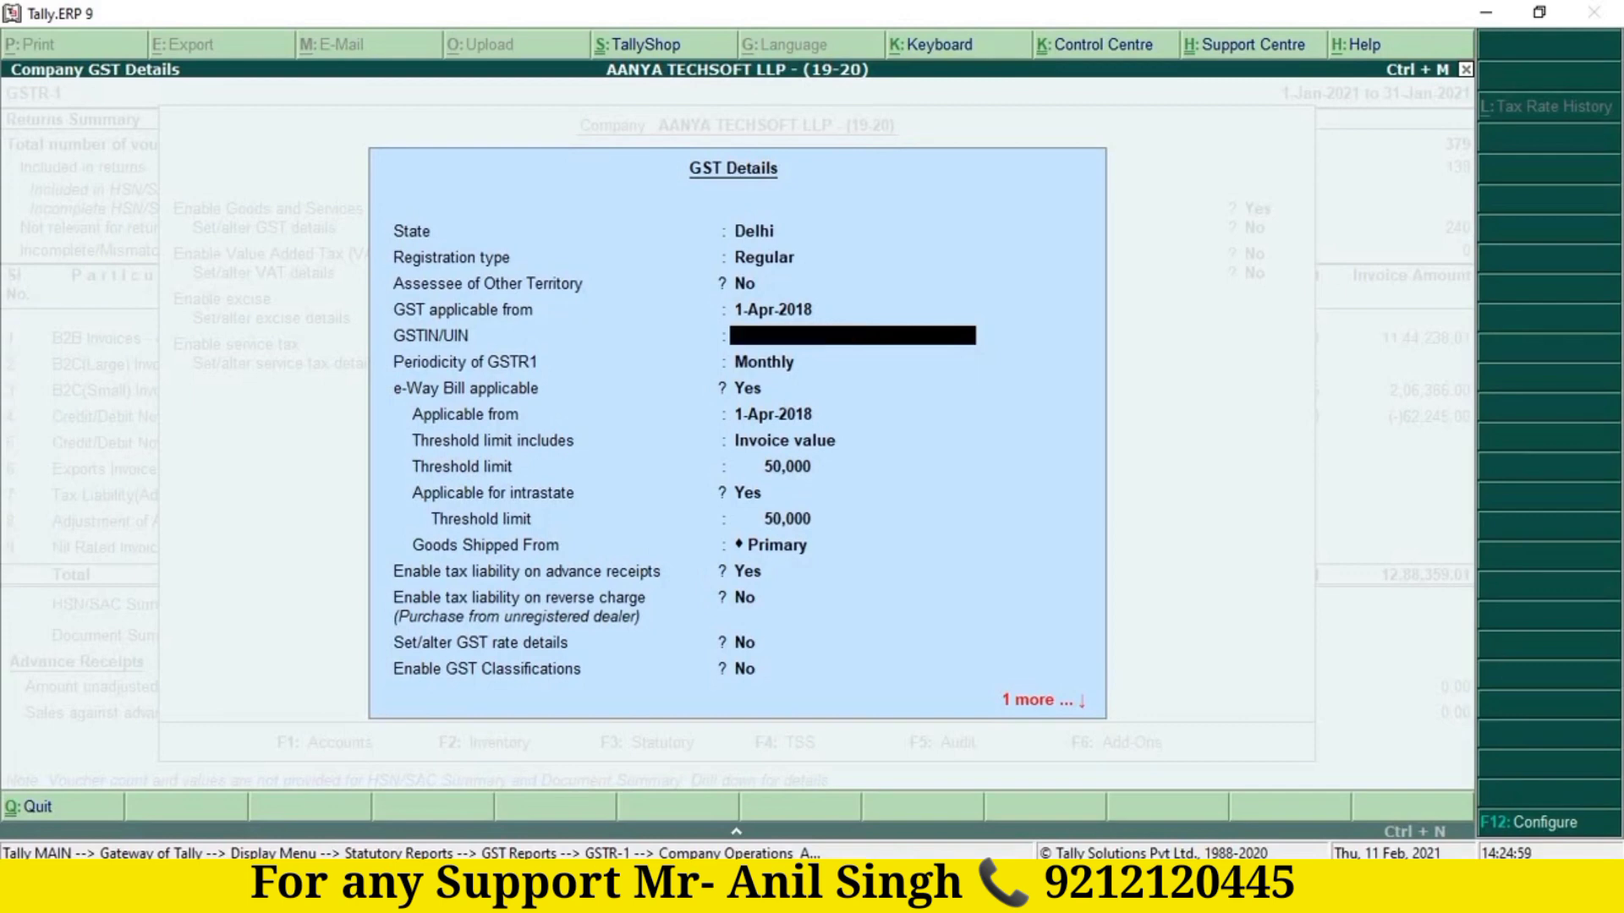
pyautogui.press('Escape')
pyautogui.press('y')
pyautogui.press('Escape')
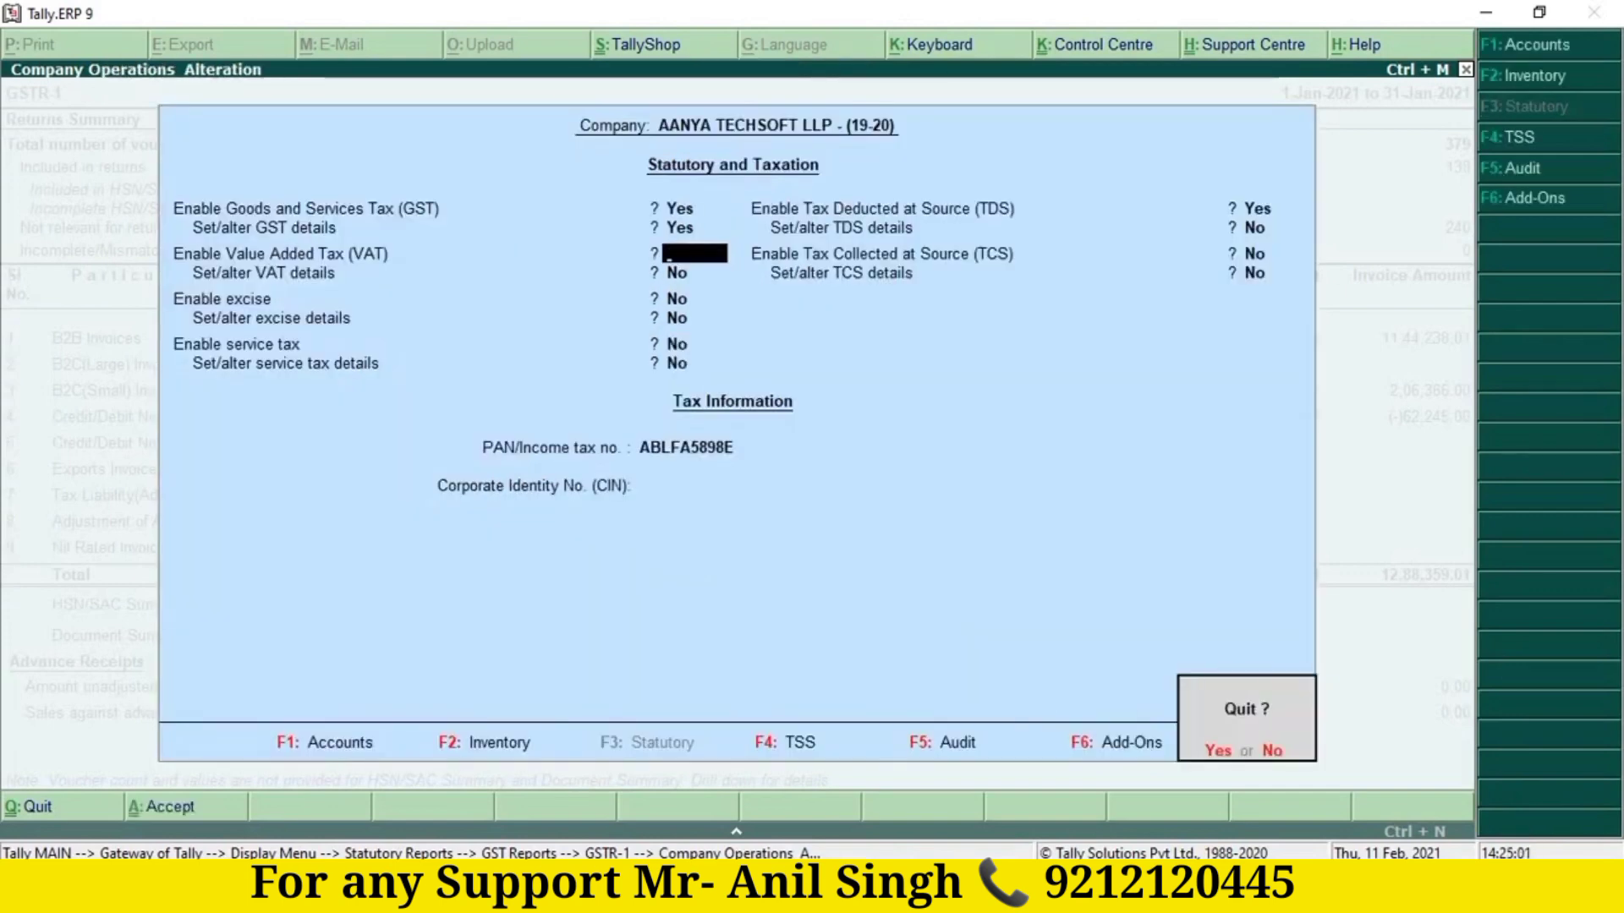
pyautogui.press('y')
pyautogui.press('Down')
pyautogui.press('Down')
pyautogui.press('Down')
pyautogui.press('Down')
pyautogui.press('Down')
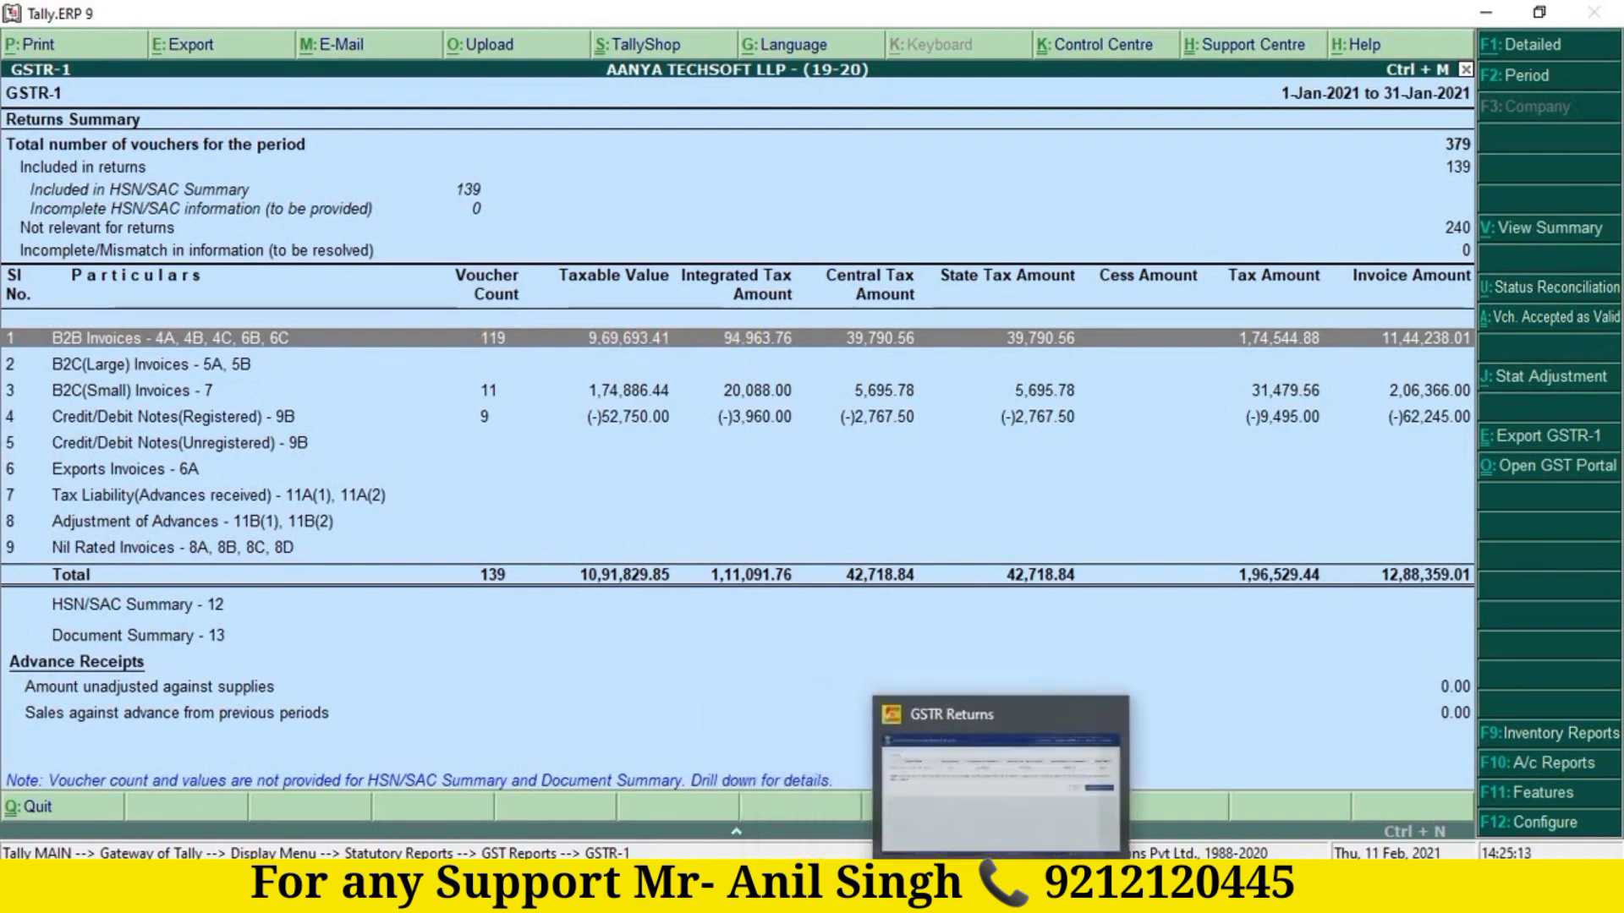
# Step: Check the offline tool, then move down Tally's GSTR-1 rows to Credit/Debit Notes(Registered)
pyautogui.click(956, 897)
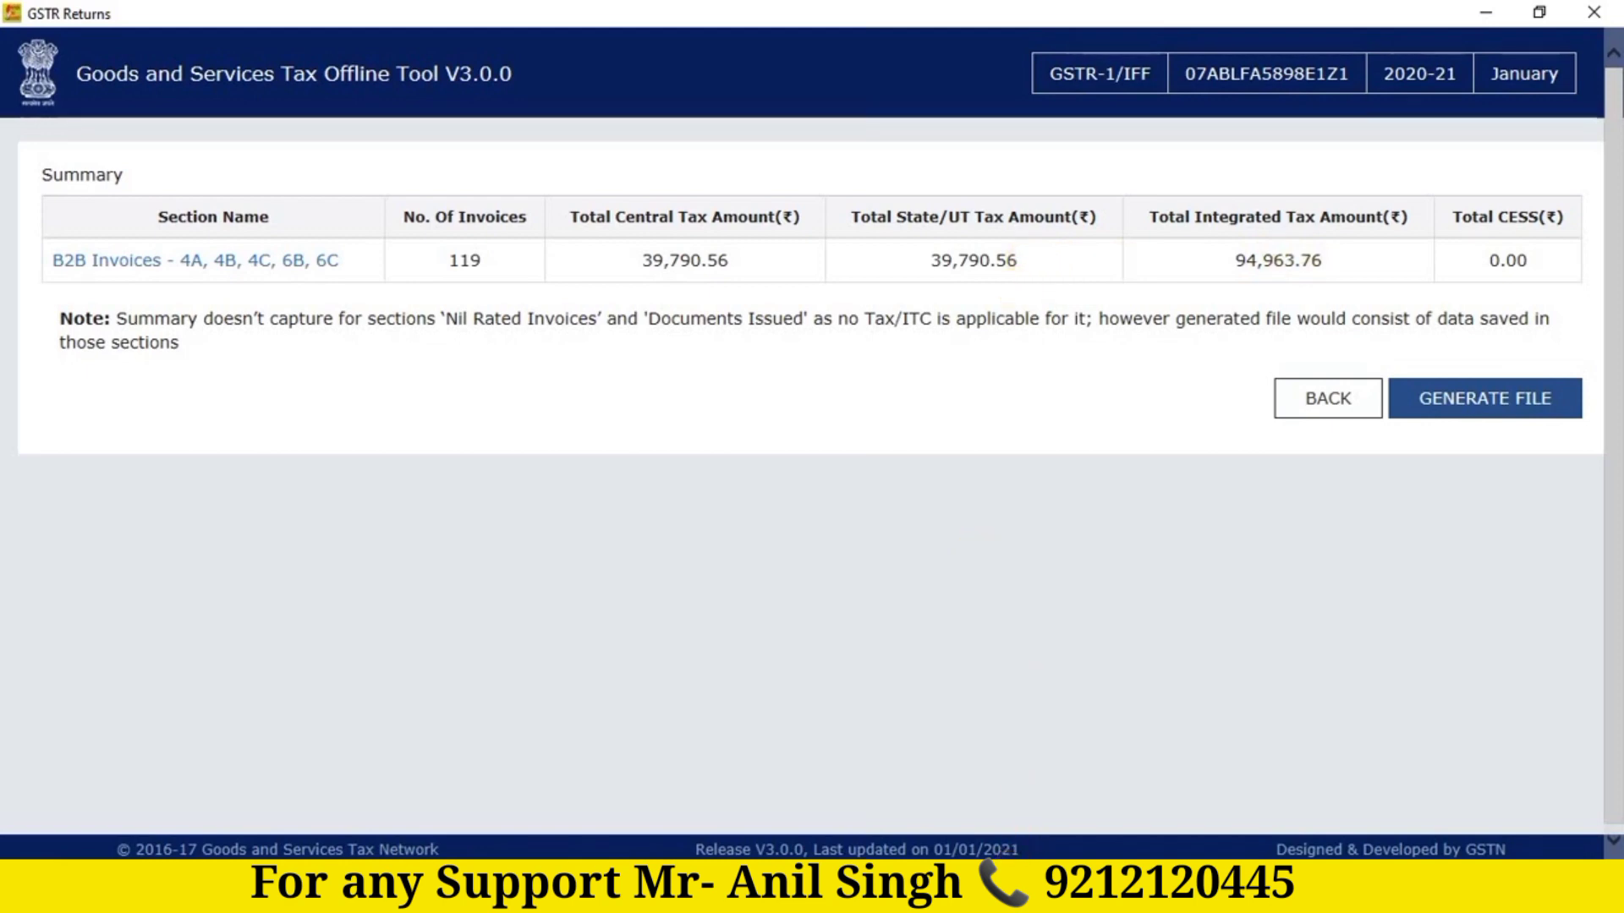
pyautogui.click(1004, 893)
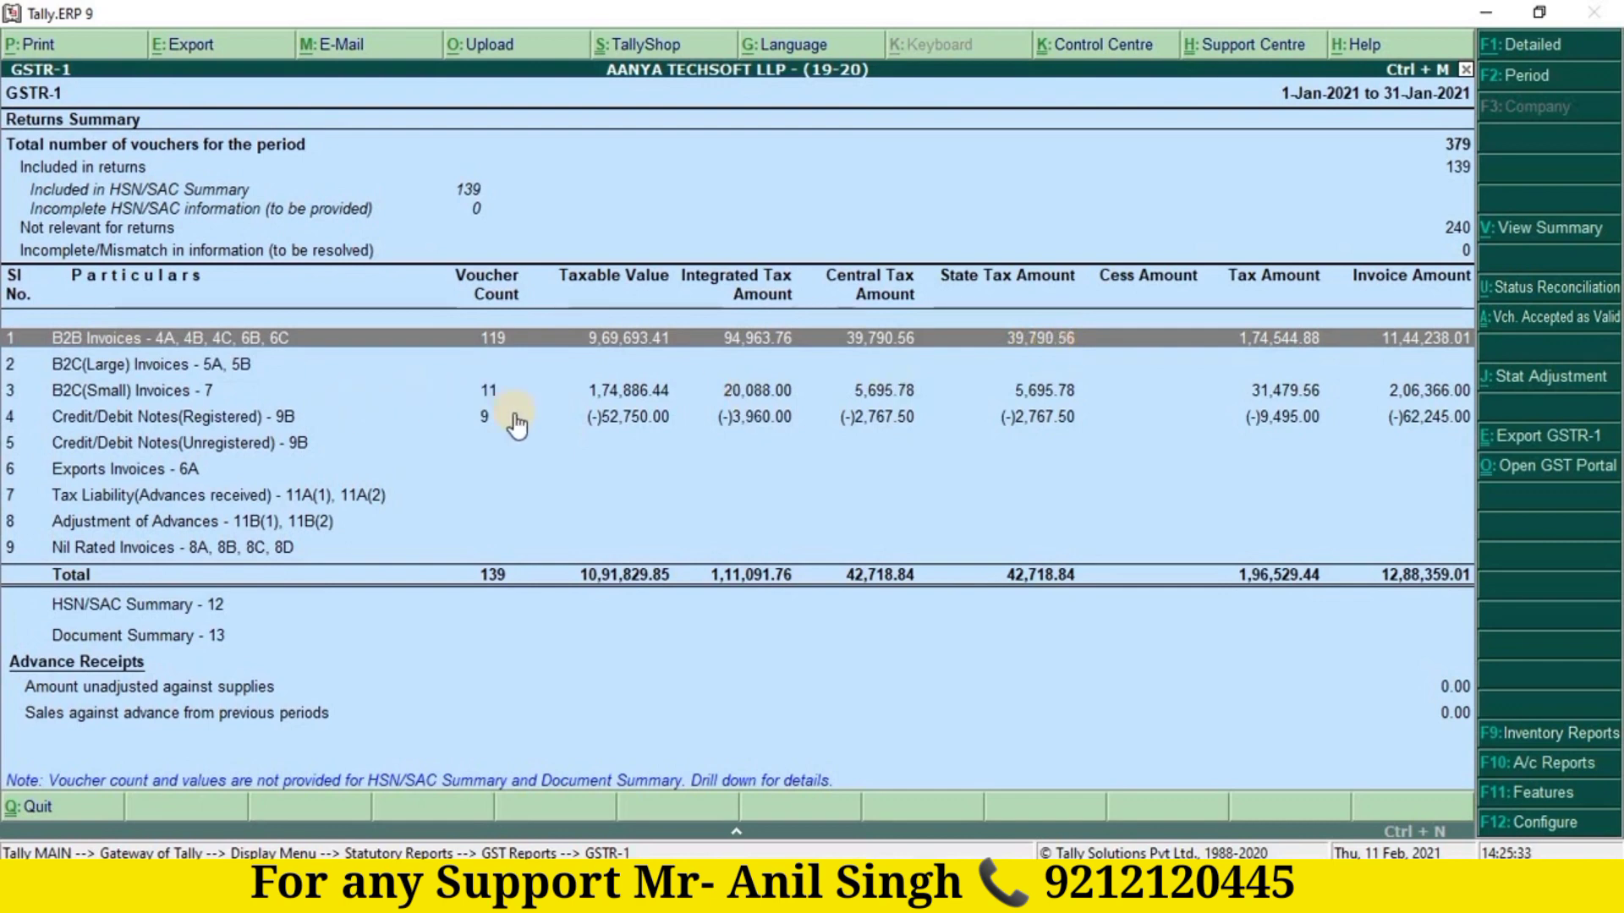
pyautogui.press('Down')
pyautogui.press('Down')
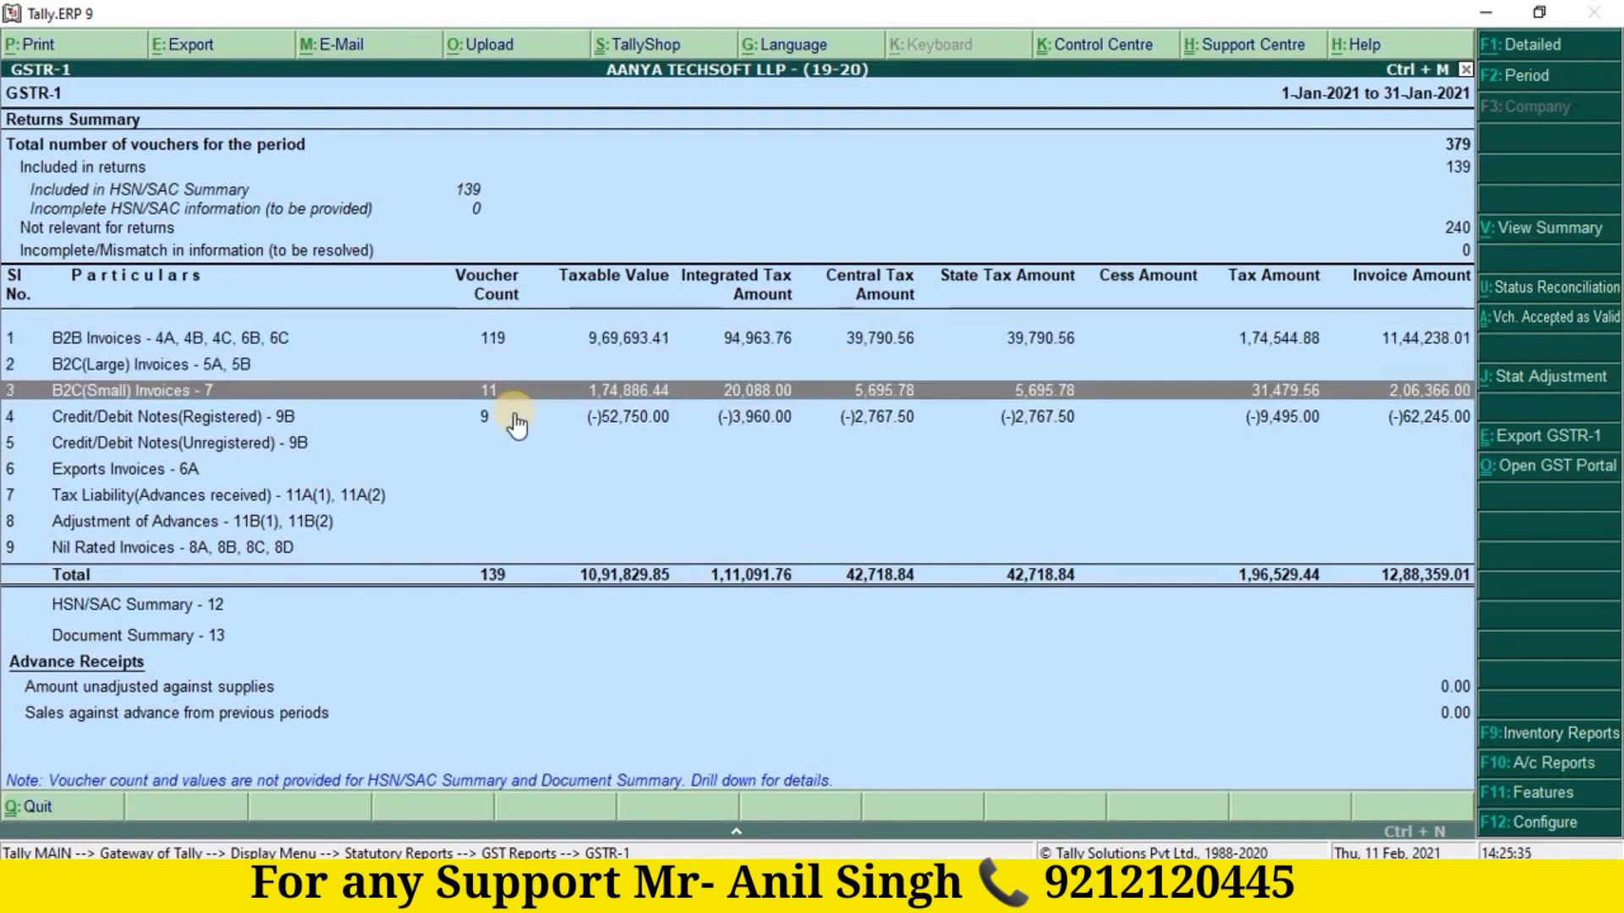
pyautogui.press('Down')
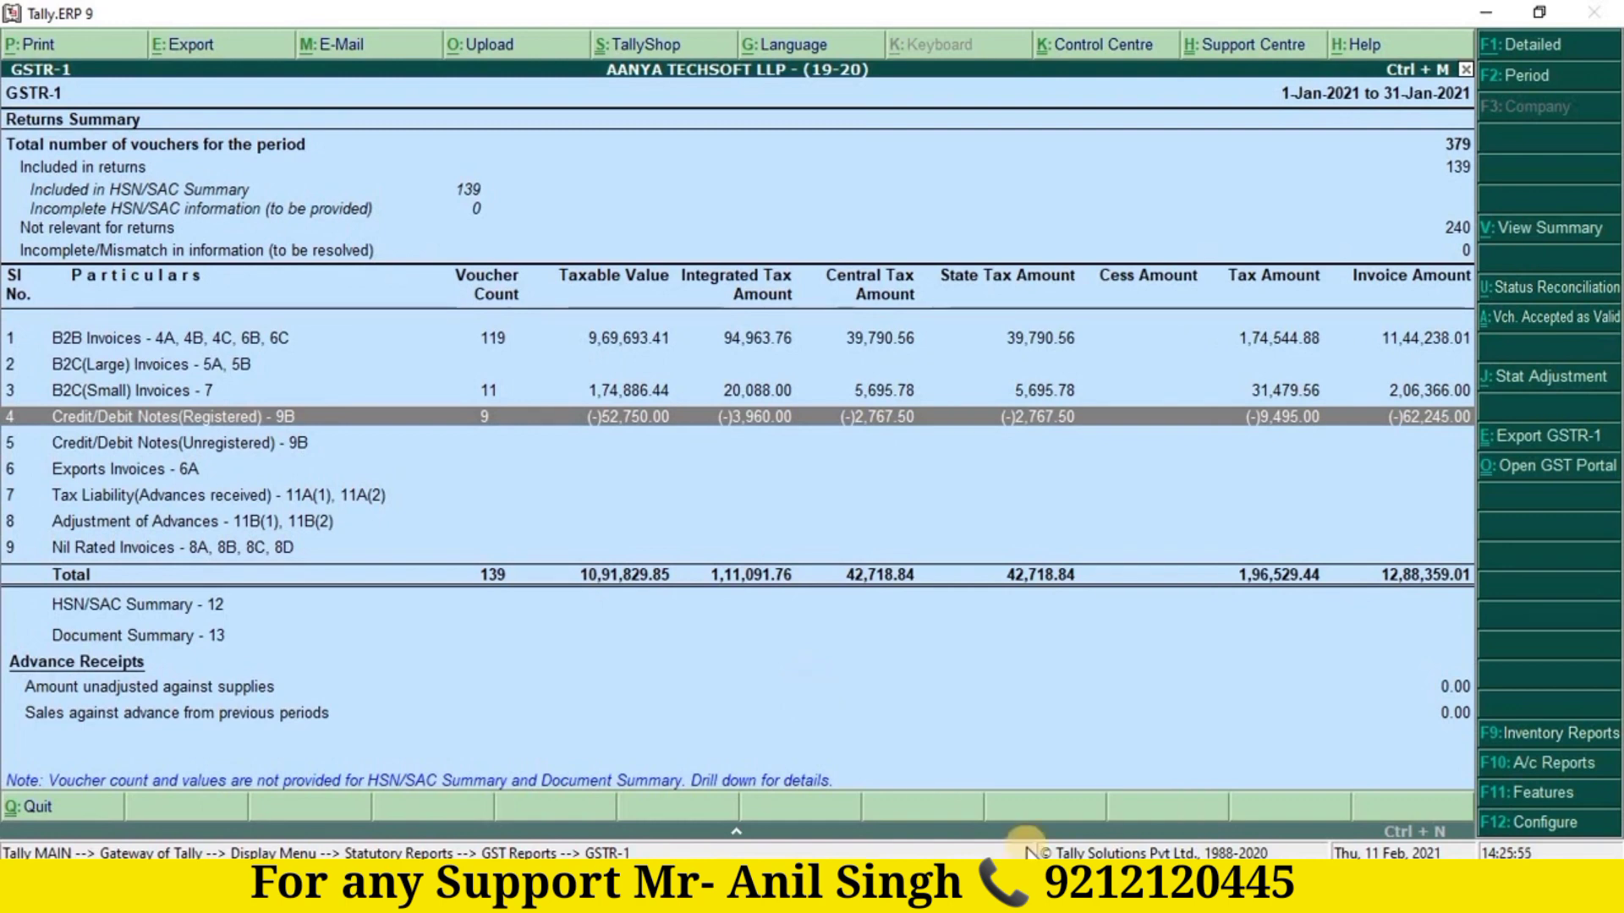
# Step: Generate the GSTR-1 JSON return file in the offline tool and start saving it
pyautogui.click(1015, 884)
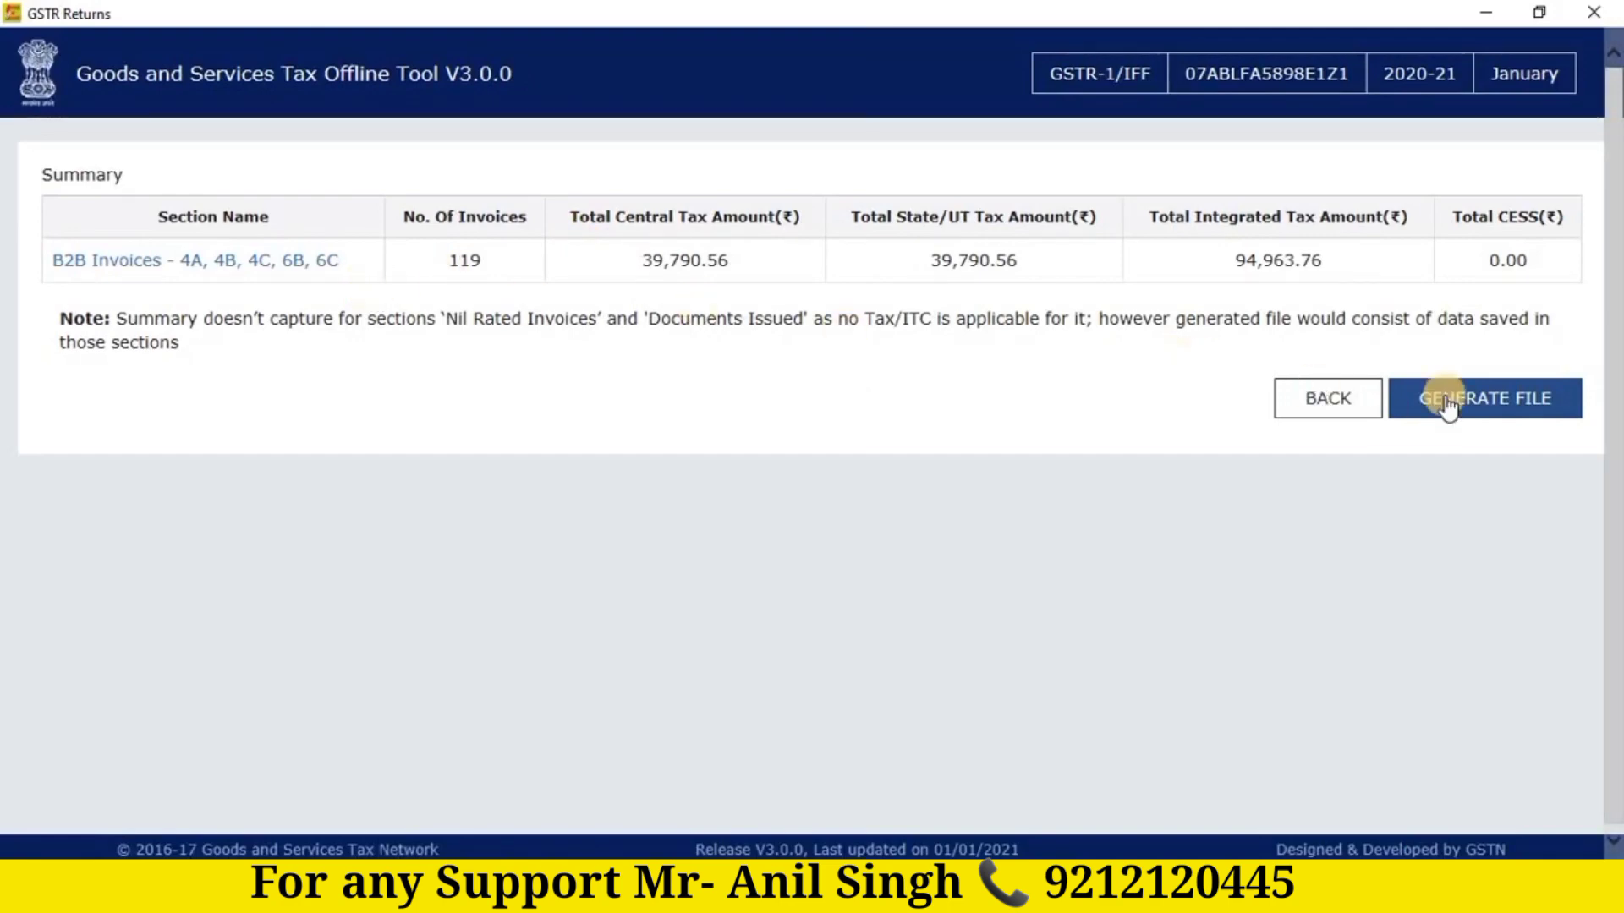
pyautogui.click(1475, 403)
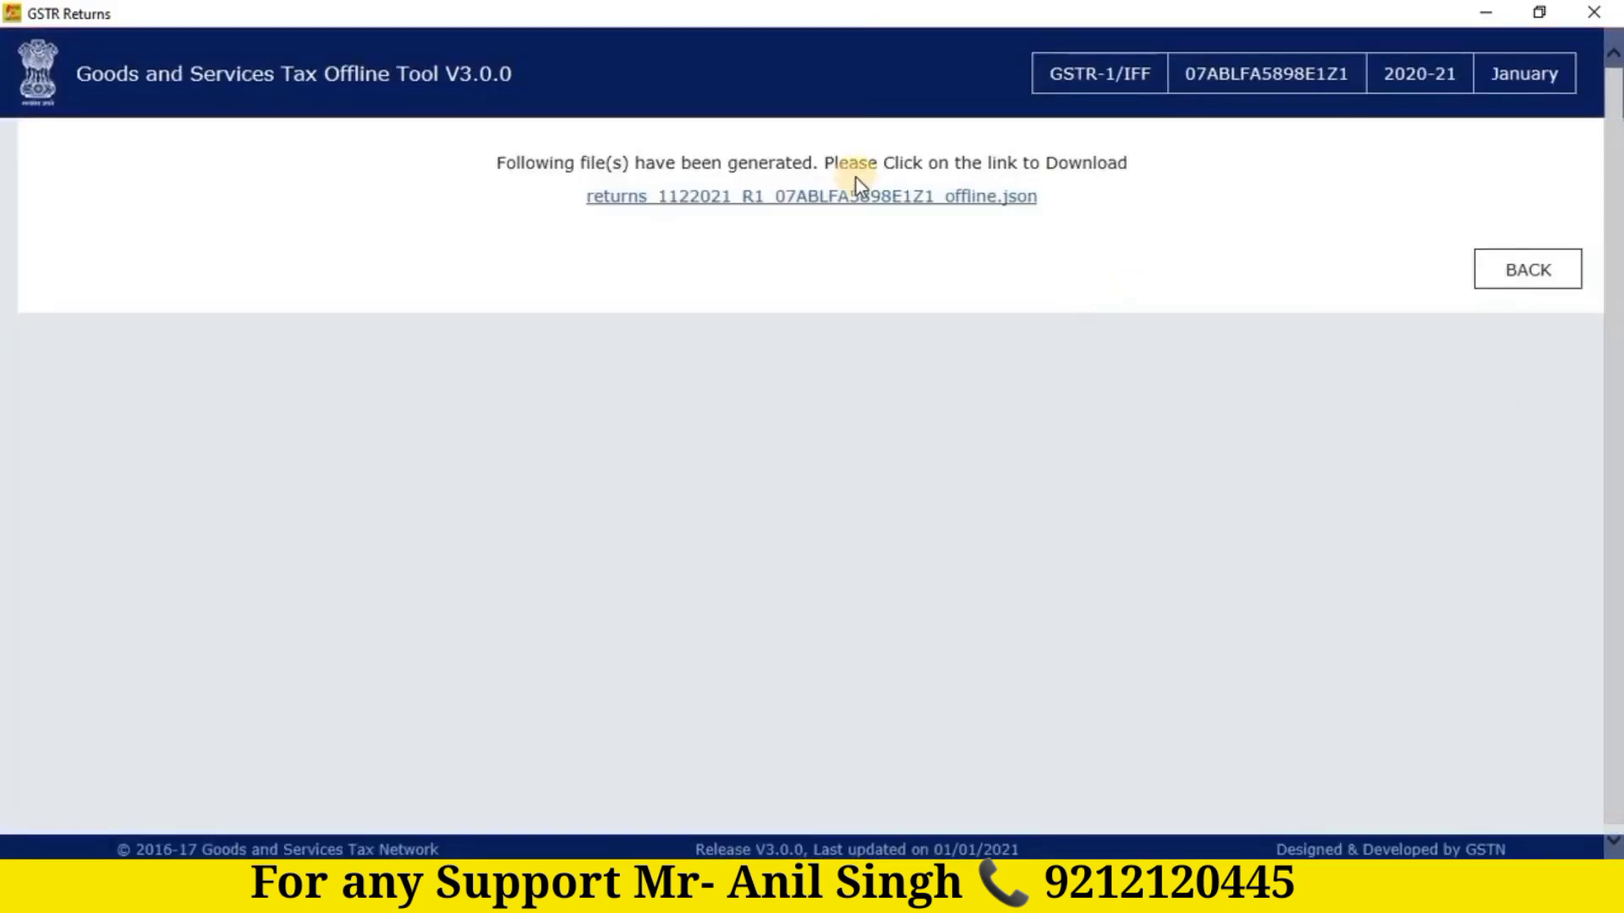
pyautogui.click(835, 203)
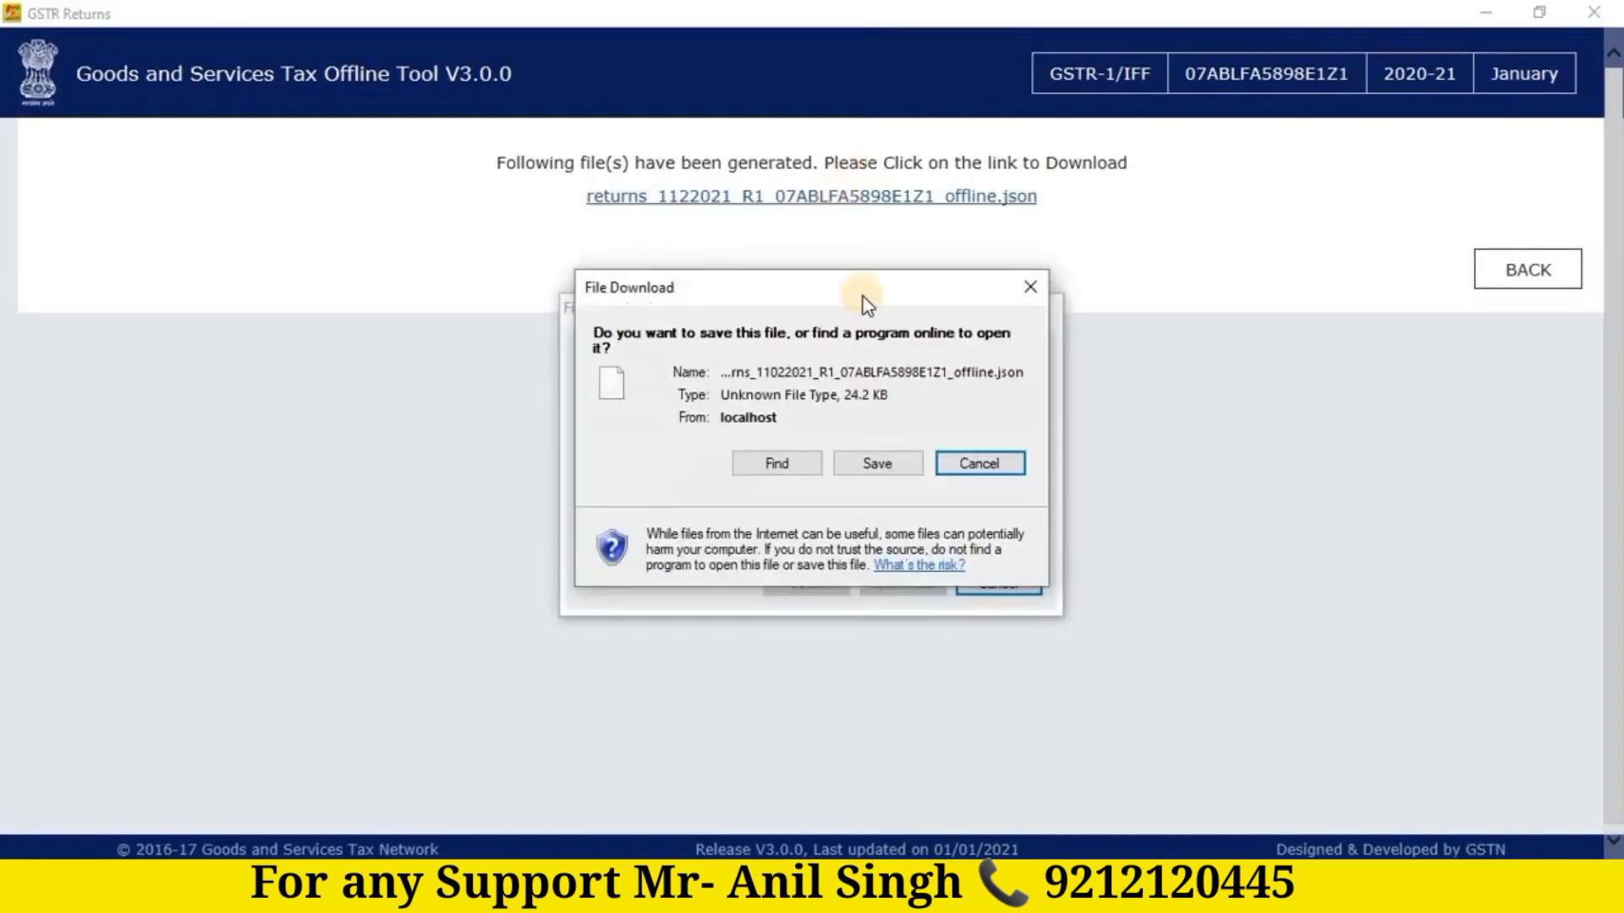
pyautogui.click(876, 460)
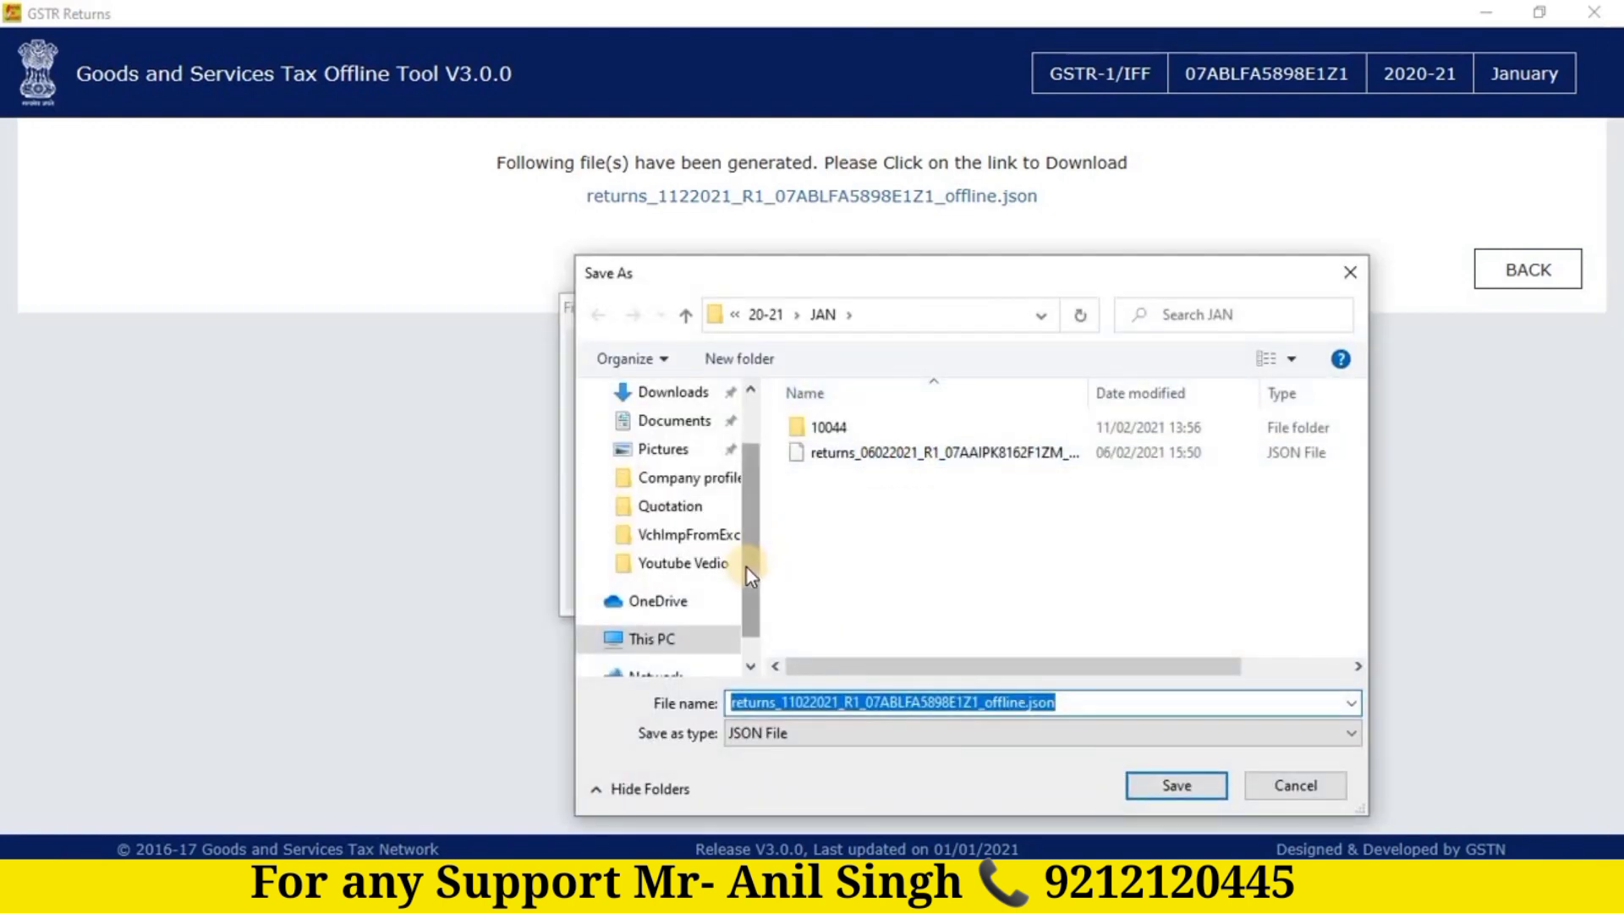
# Step: Save the JSON file into E:\AANYA OFFICE\GST RETURN\20-21\FEB
pyautogui.scroll(-1, 753, 601)
pyautogui.click(661, 611)
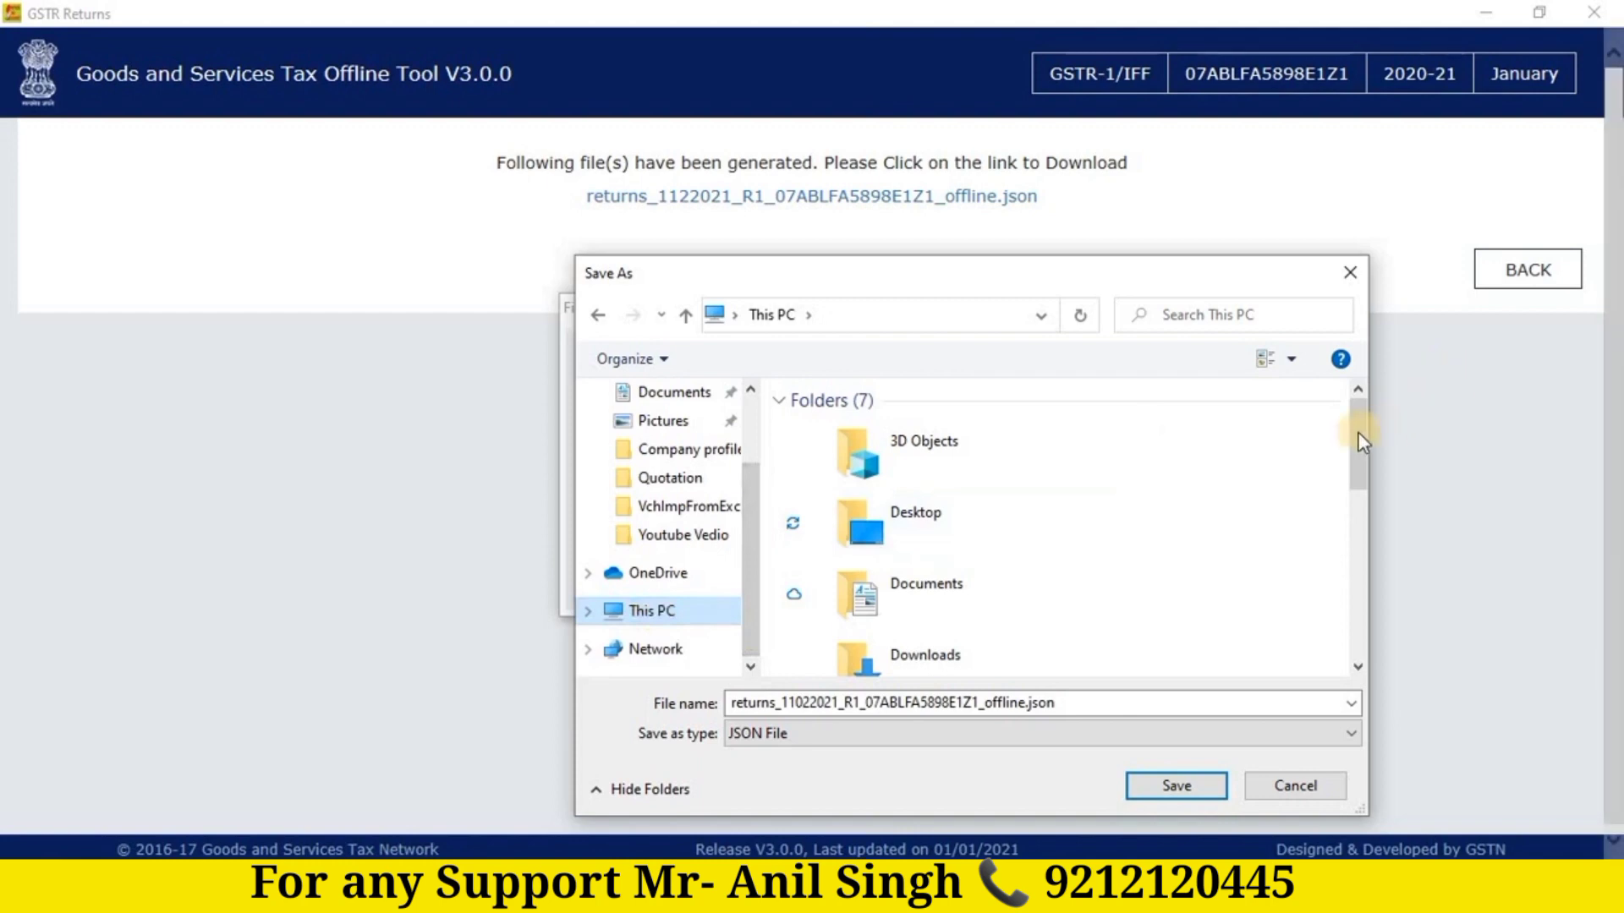
pyautogui.moveTo(1361, 479); pyautogui.dragTo(1372, 598)
pyautogui.doubleClick(1008, 571)
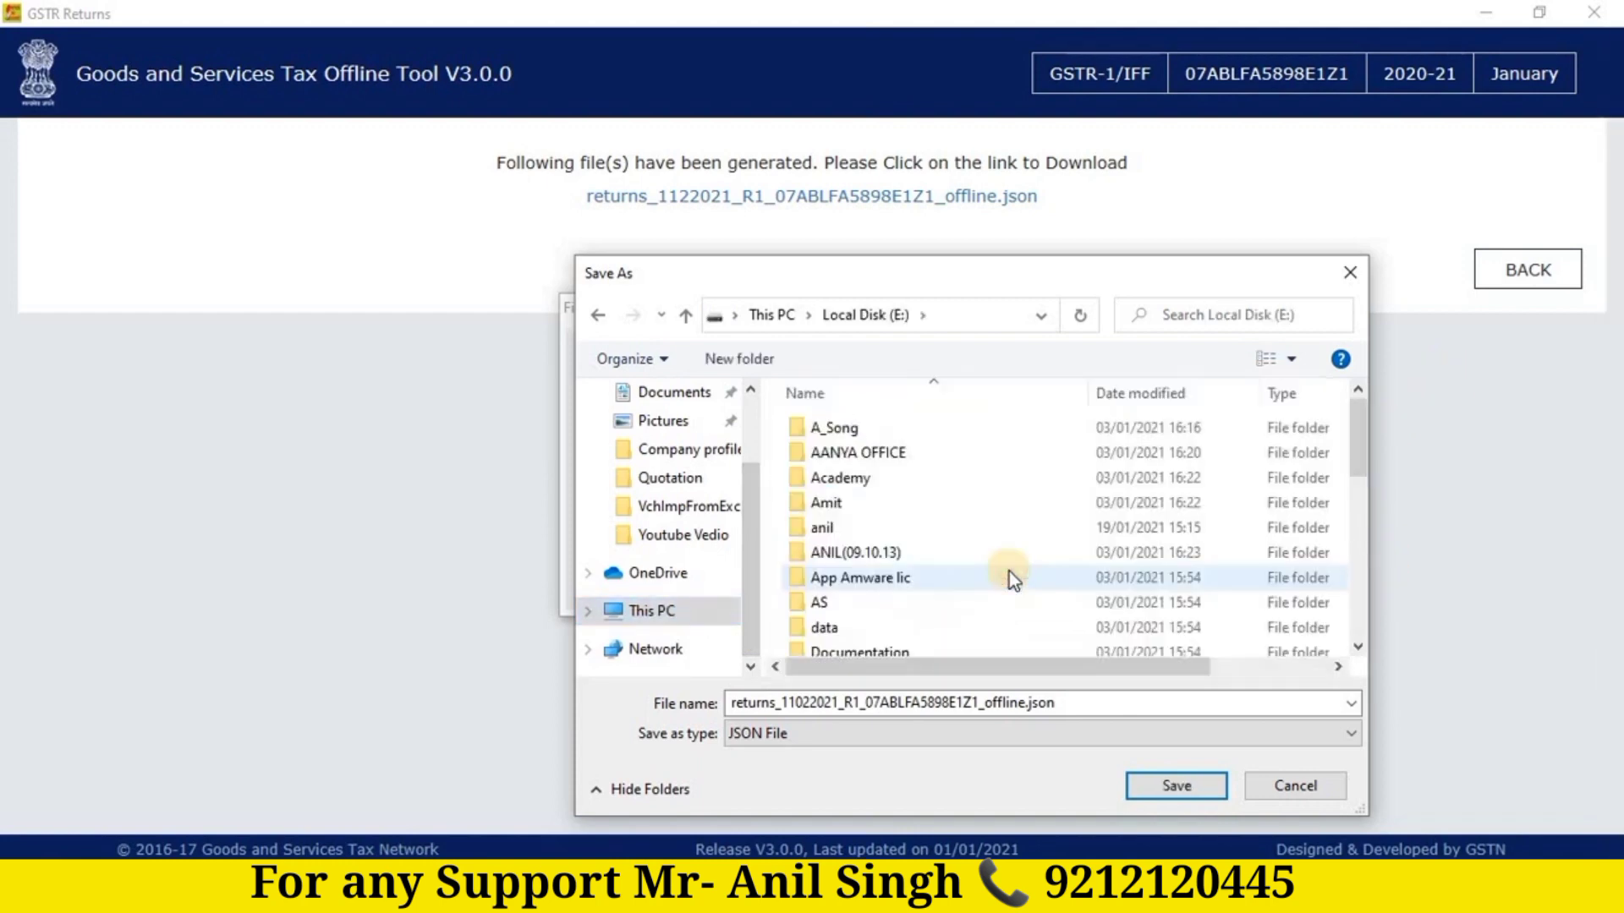
pyautogui.press('Return')
pyautogui.press('Down')
pyautogui.press('Down')
pyautogui.press('Down')
pyautogui.press('Down')
pyautogui.press('g')
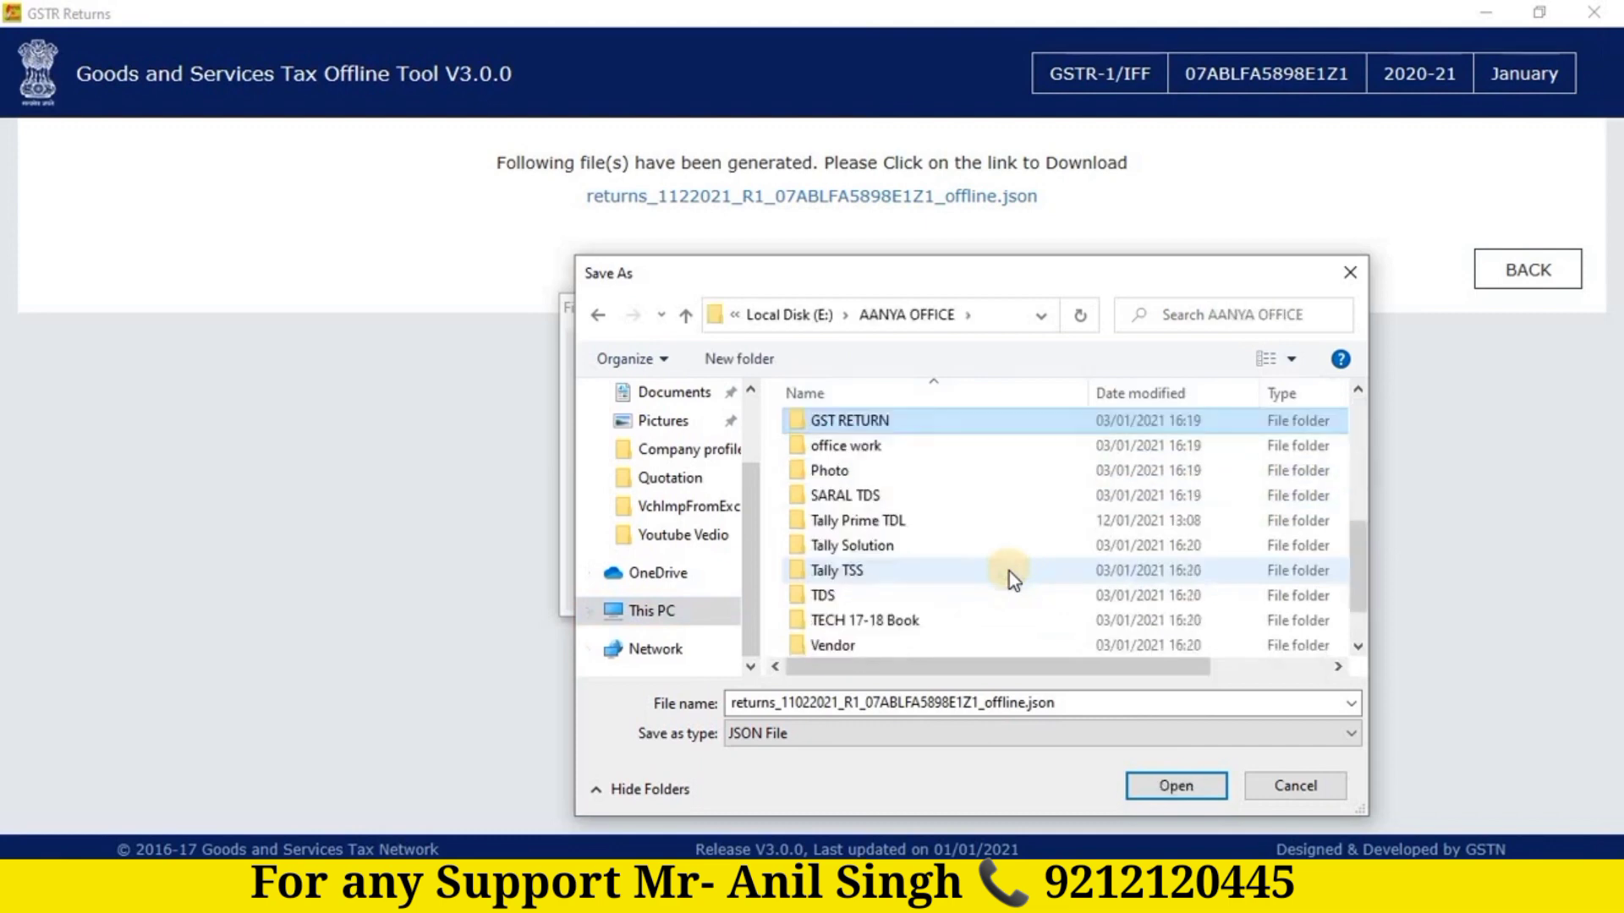
pyautogui.press('Down')
pyautogui.press('Up')
pyautogui.press('Return')
pyautogui.press('Down')
pyautogui.press('Down')
pyautogui.press('Down')
pyautogui.press('Up')
pyautogui.press('Return')
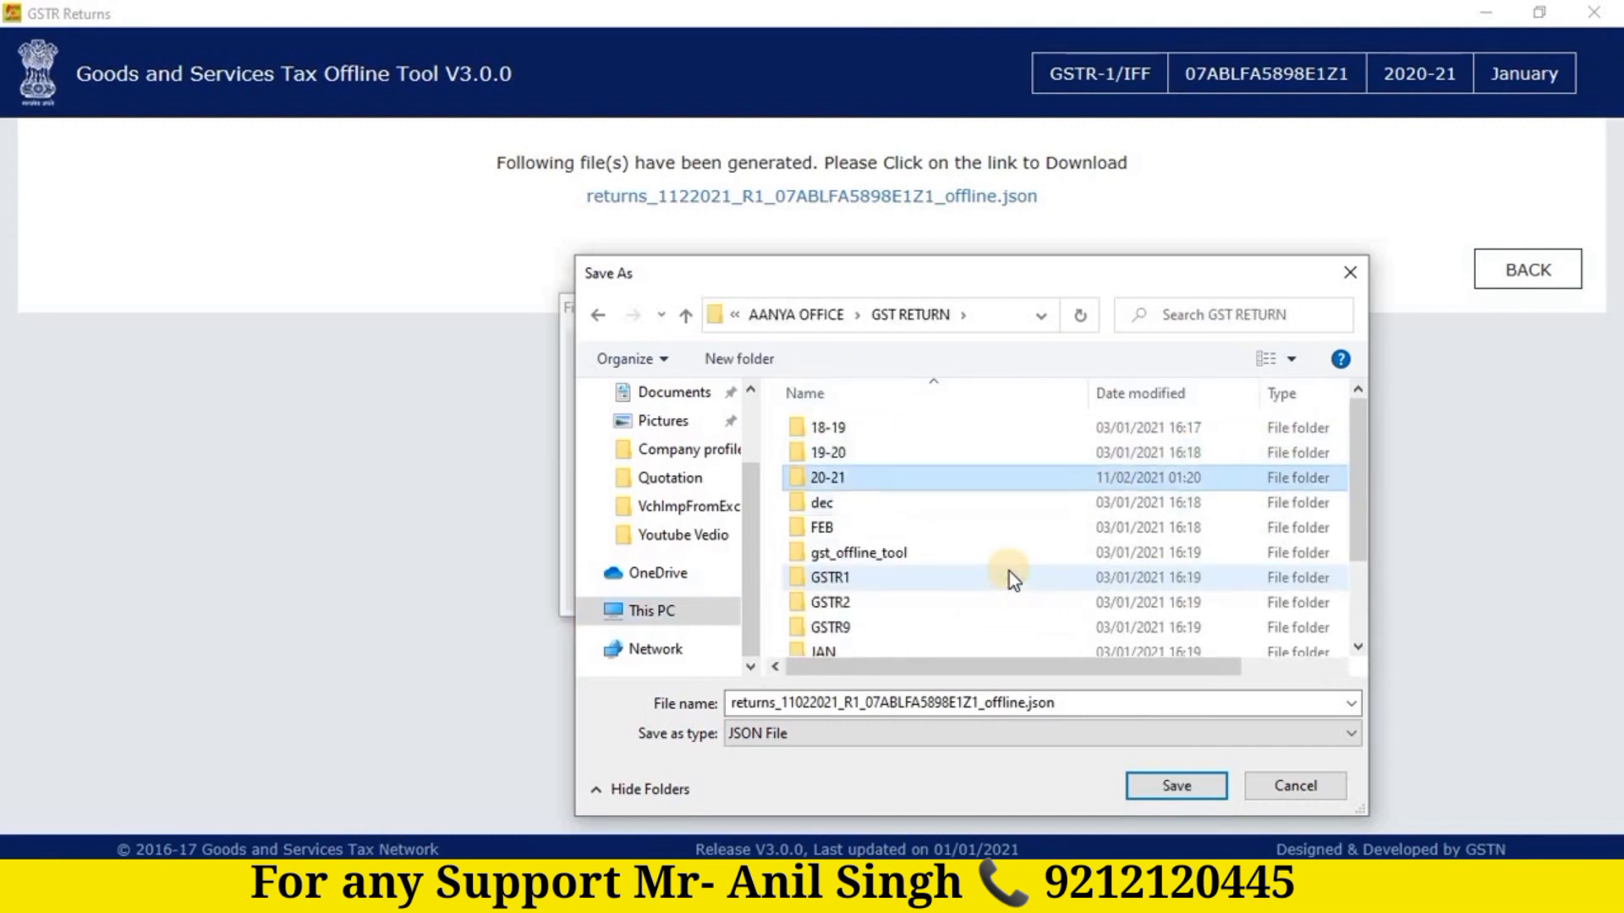
pyautogui.press('Down')
pyautogui.press('Down')
pyautogui.press('Down')
pyautogui.press('Down')
pyautogui.press('Down')
pyautogui.press('Down')
pyautogui.press('Down')
pyautogui.press('Down')
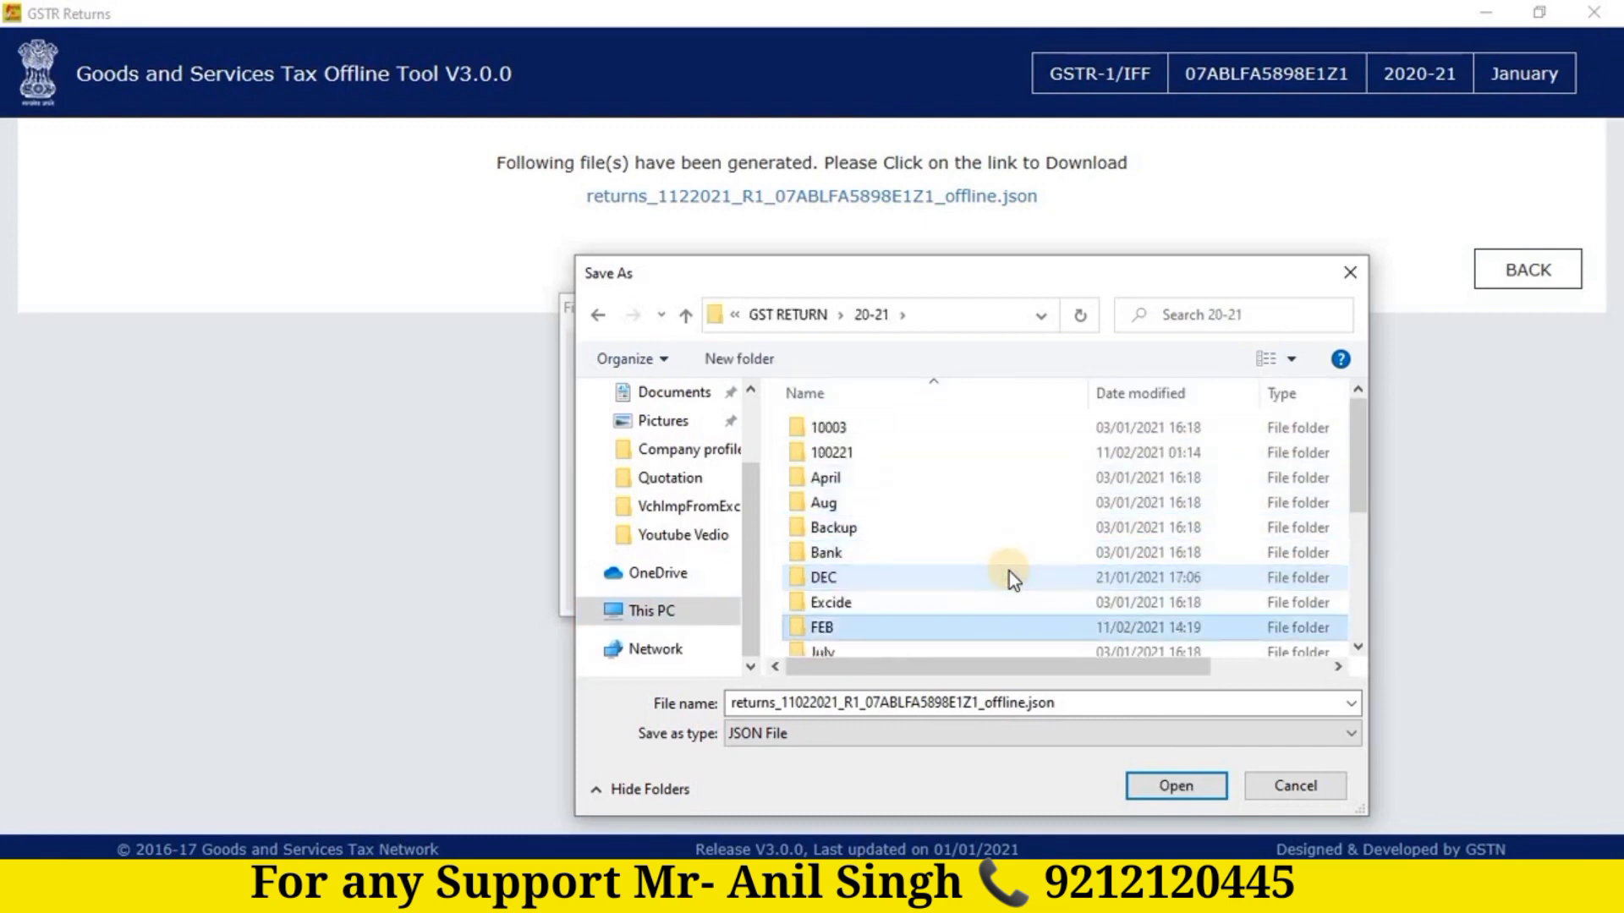
pyautogui.press('Return')
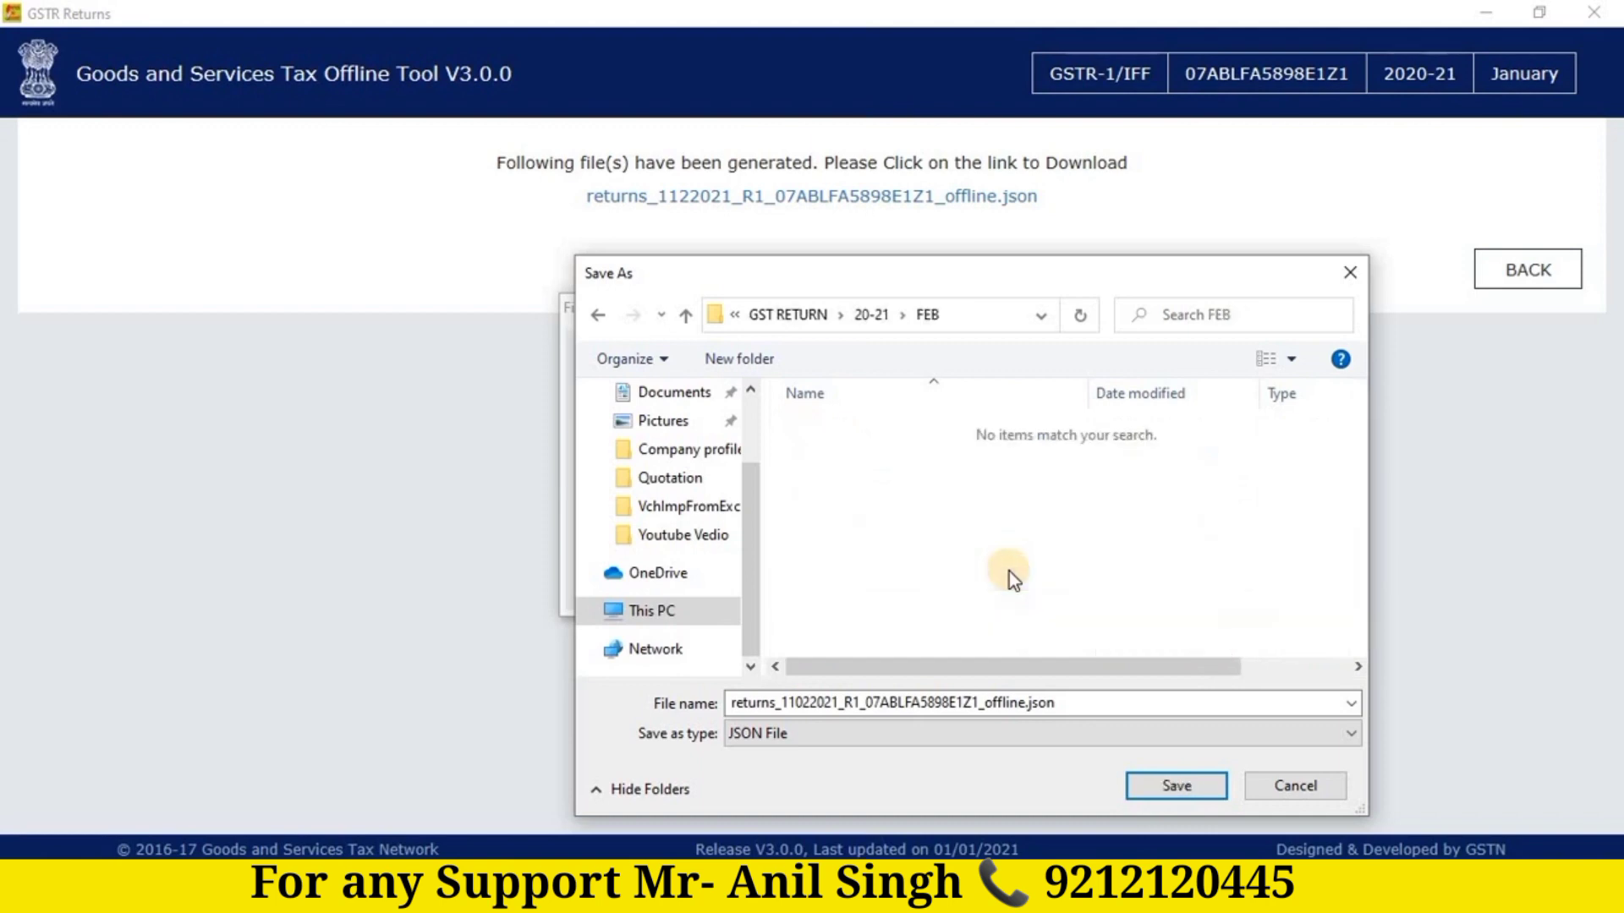
pyautogui.click(1188, 789)
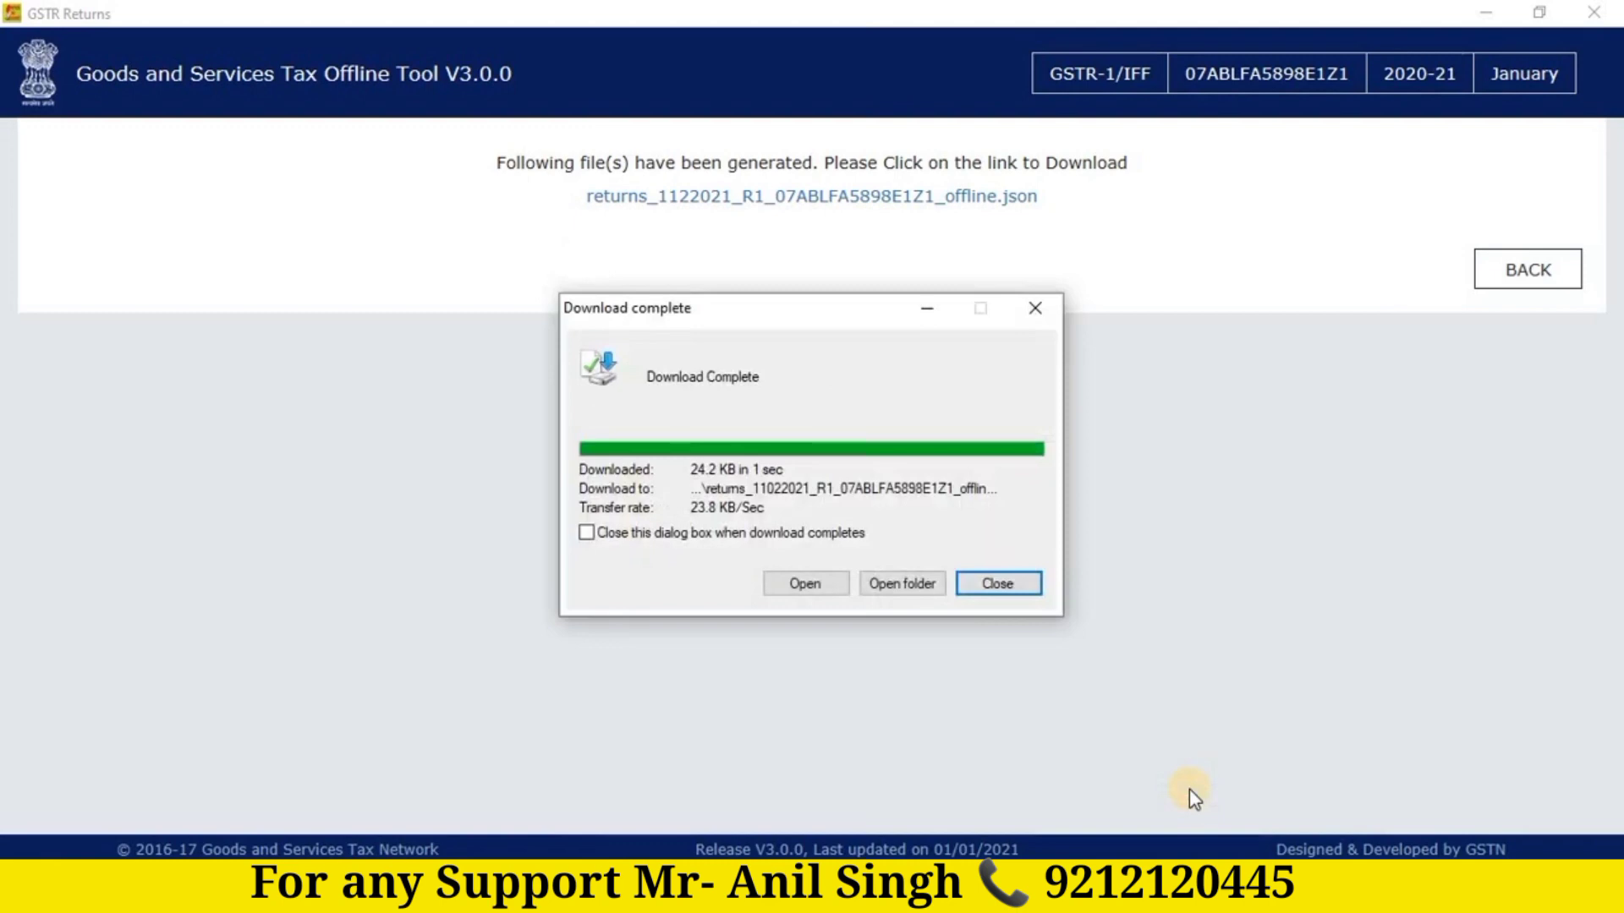
# Step: Dismiss the download notice, go to the GST portal login page and enter the username
pyautogui.click(998, 584)
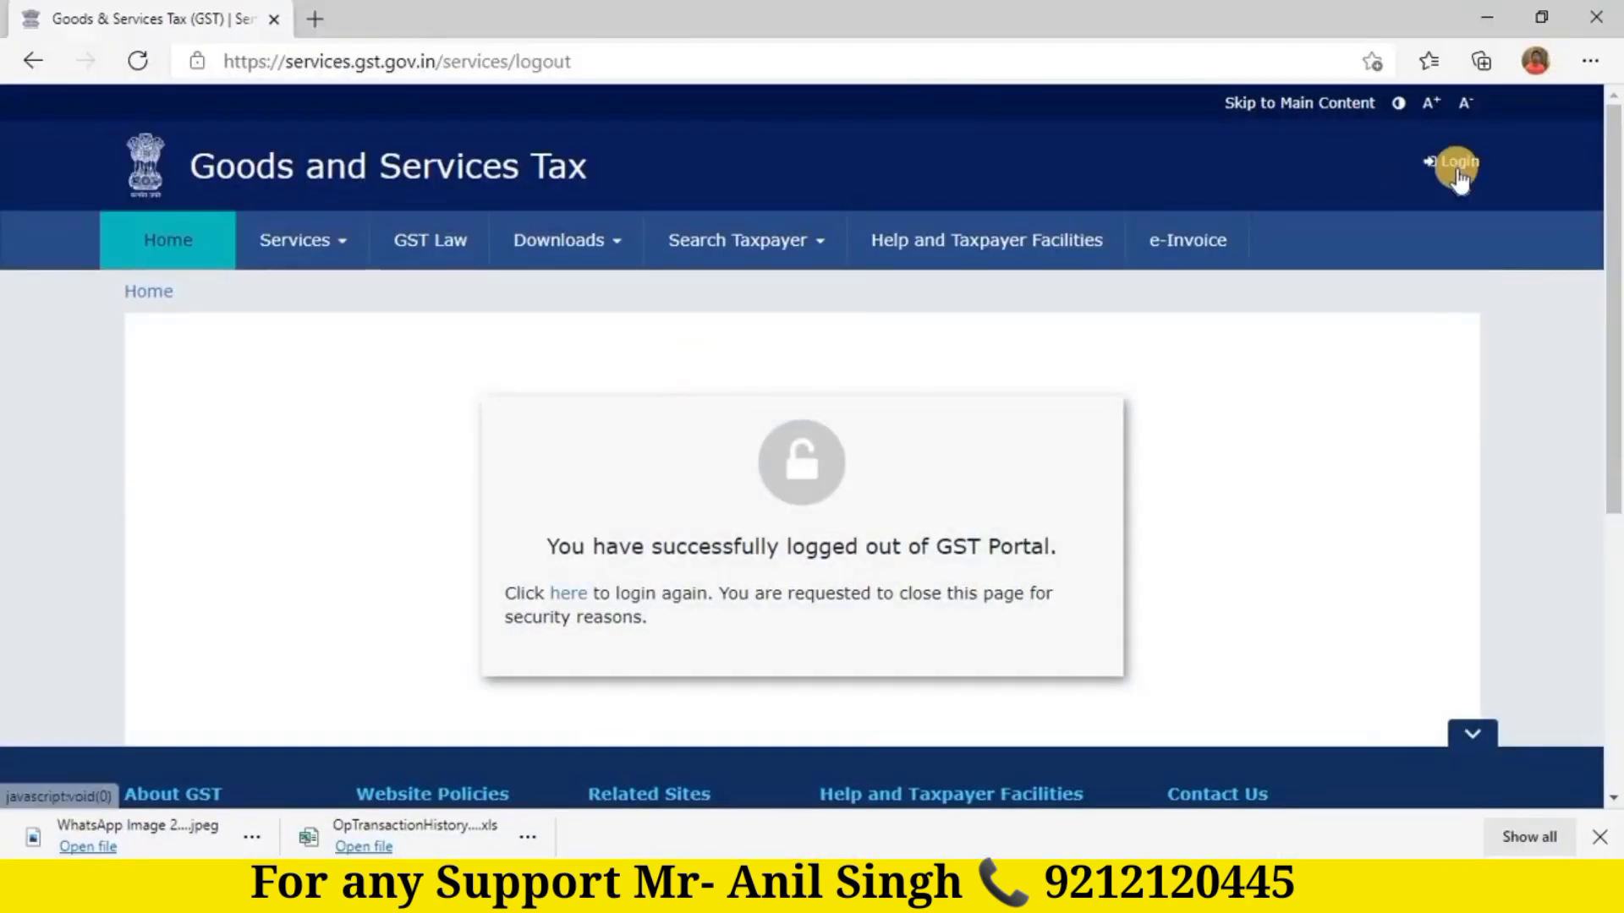
pyautogui.click(1463, 173)
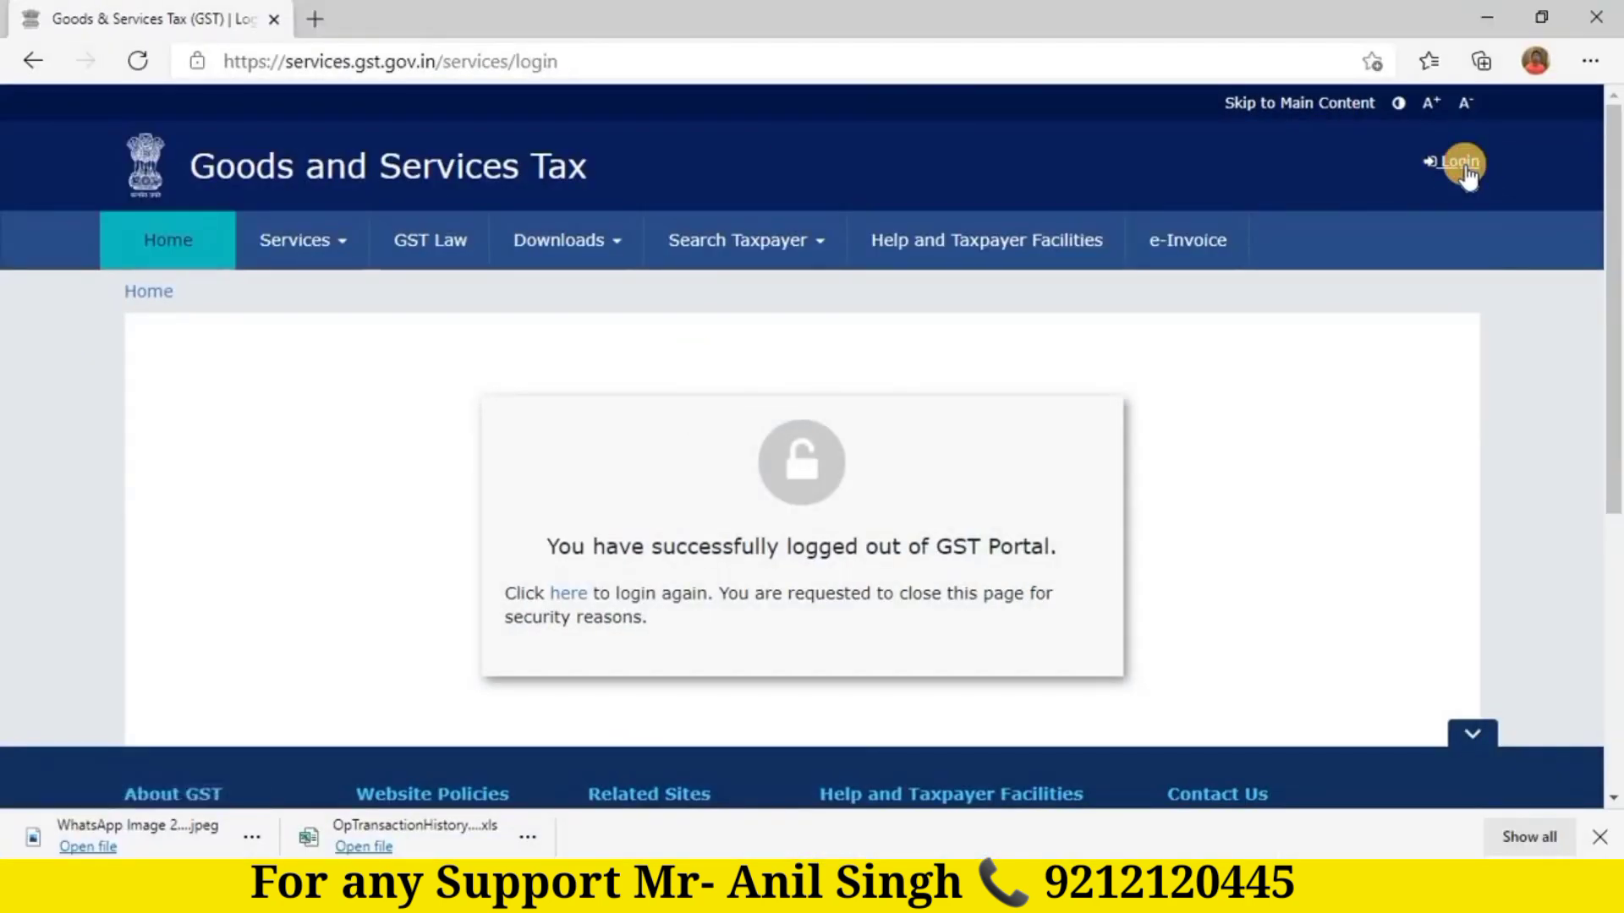
pyautogui.write('LA')
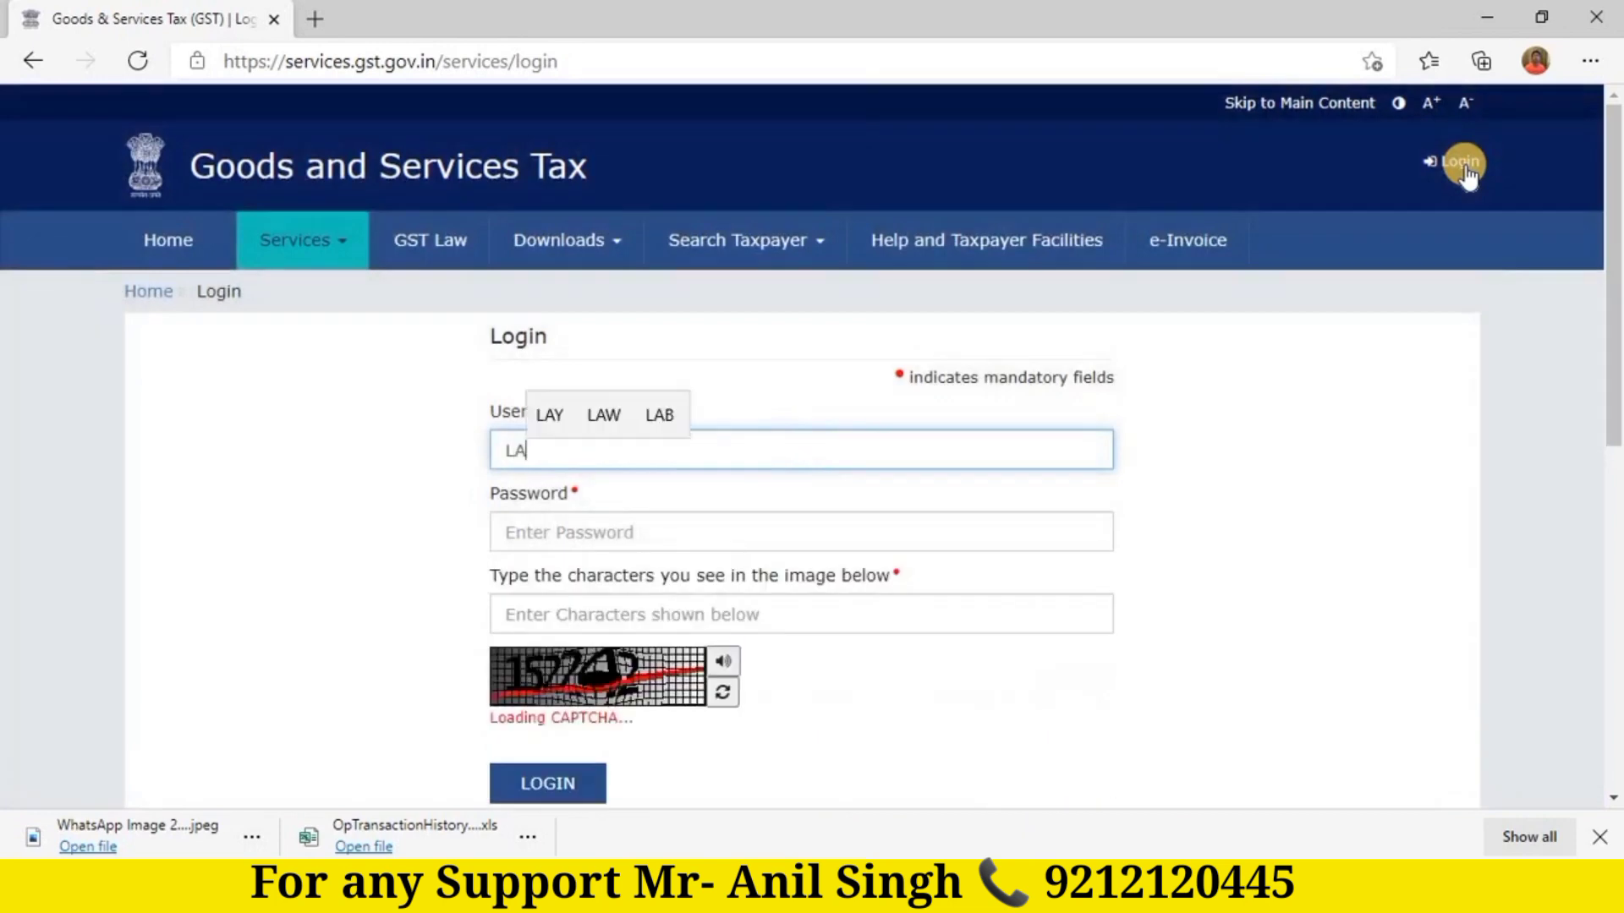
pyautogui.press('BackSpace')
pyautogui.press('BackSpace')
pyautogui.write('la')
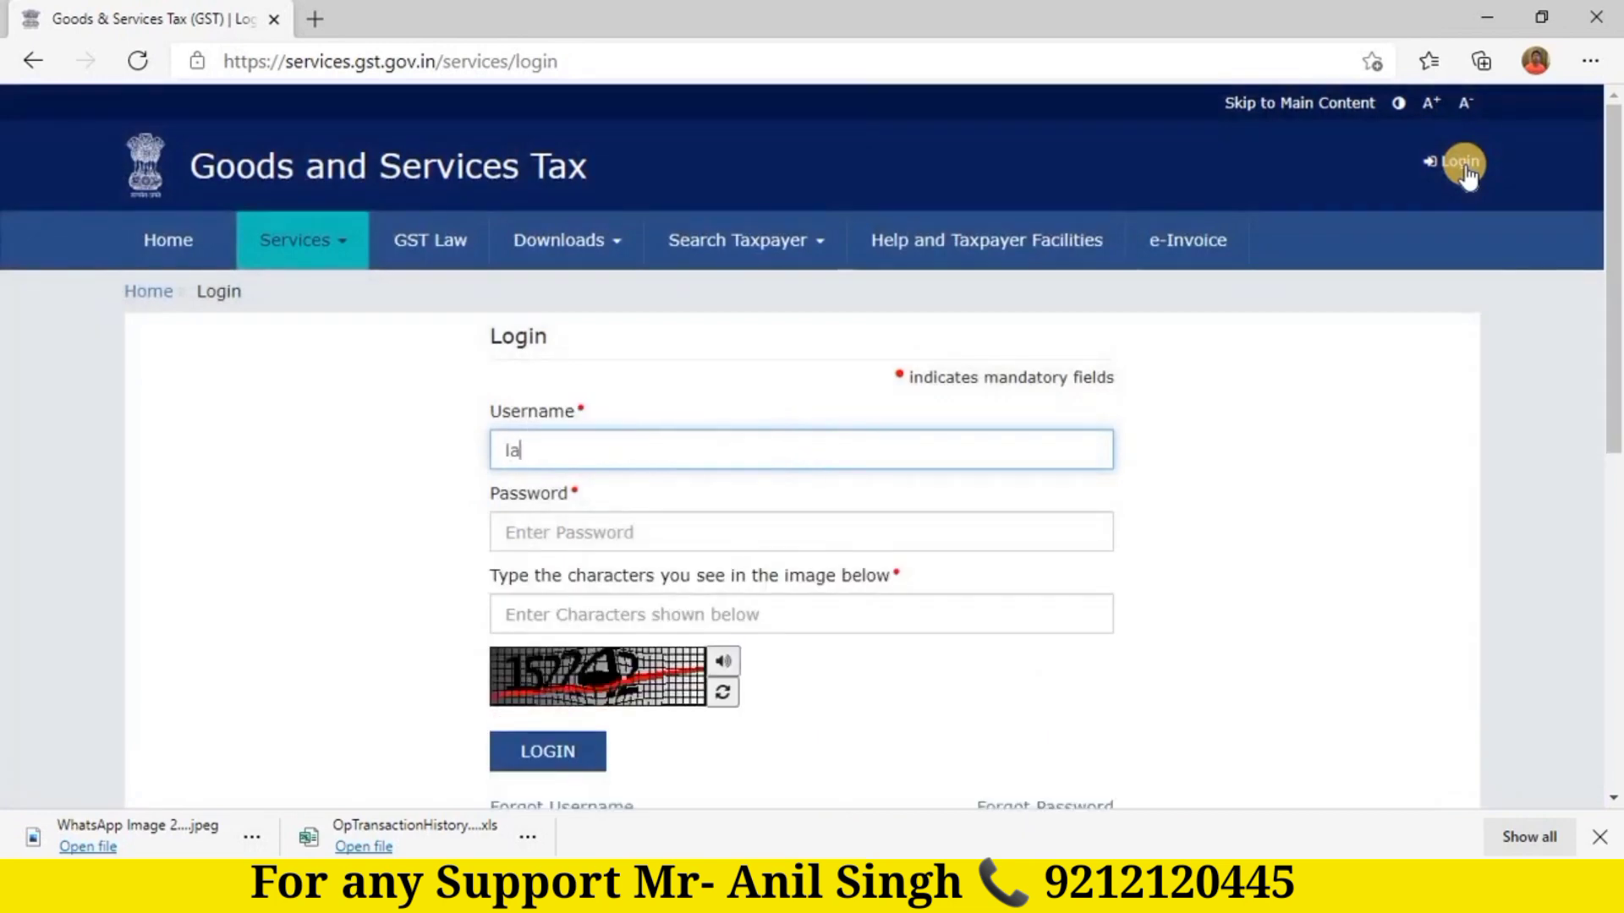
pyautogui.write('chhman.1')
pyautogui.press('Tab')
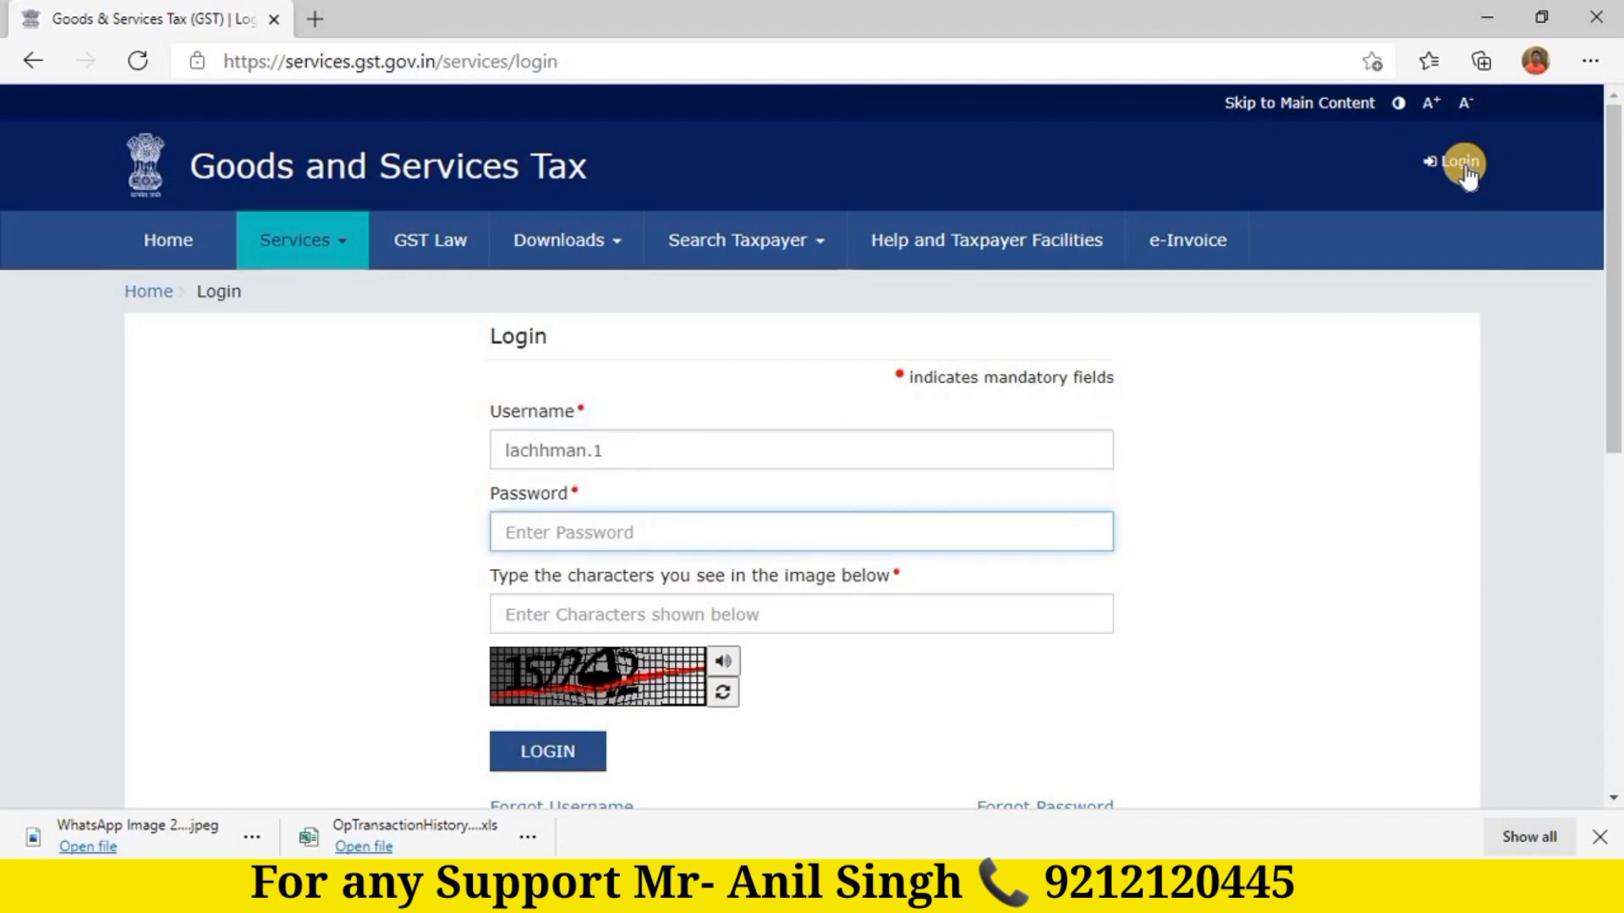
# Step: Enter the password and captcha, log in, and postpone Aadhaar authentication
pyautogui.write('•••••••••')
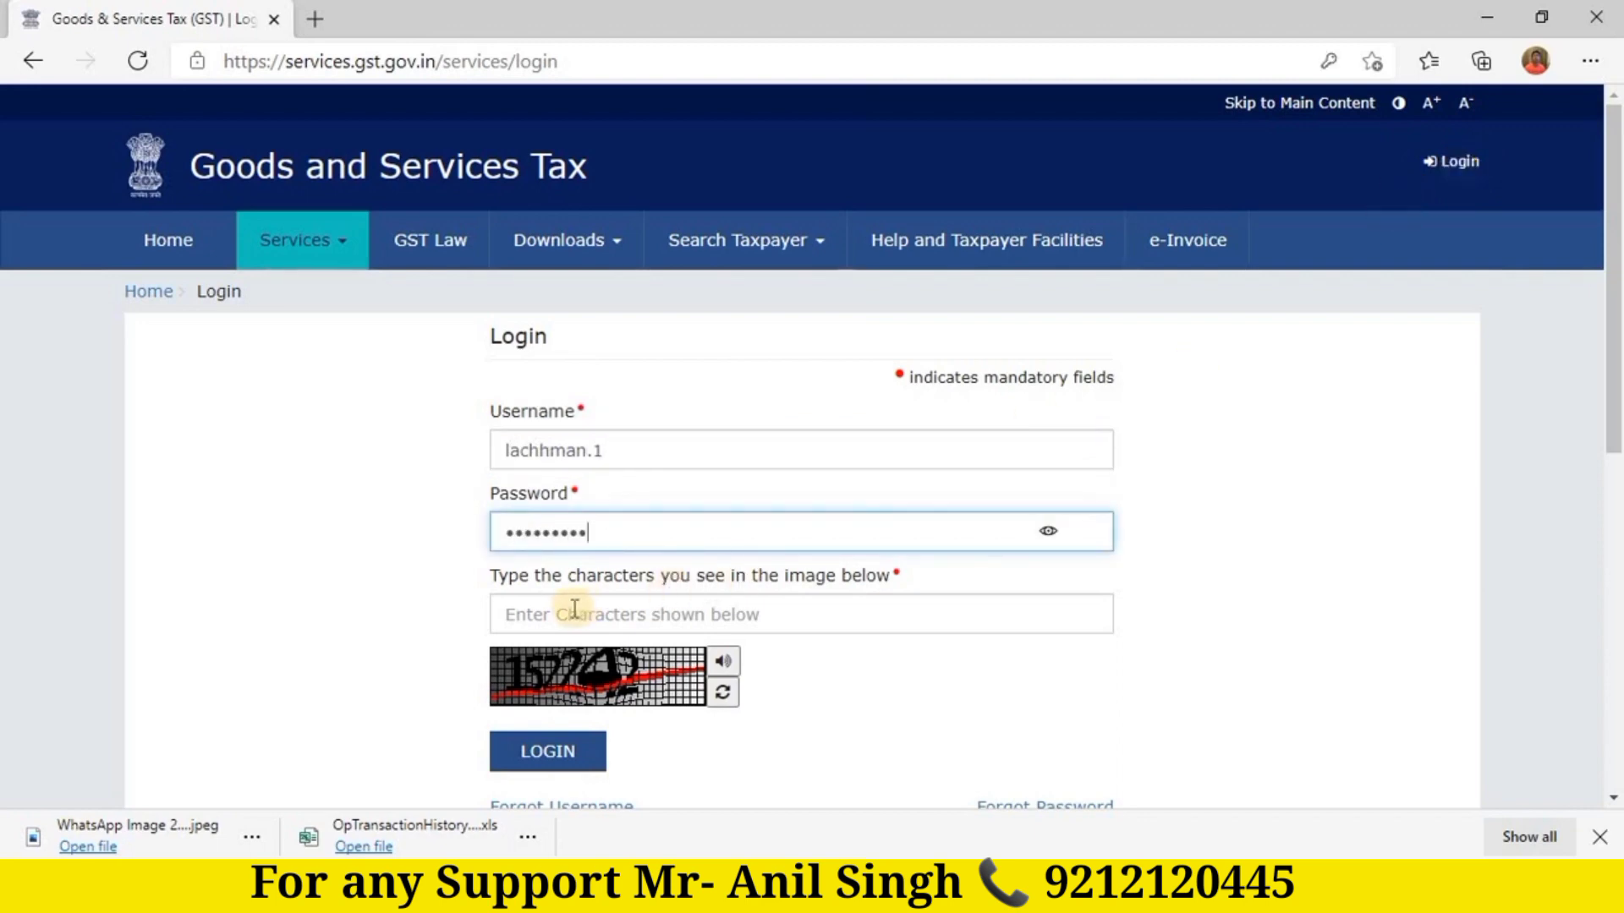
pyautogui.write('••••••')
pyautogui.press('BackSpace')
pyautogui.press('BackSpace')
pyautogui.press('BackSpace')
pyautogui.press('BackSpace')
pyautogui.press('BackSpace')
pyautogui.press('BackSpace')
pyautogui.press('BackSpace')
pyautogui.press('BackSpace')
pyautogui.press('BackSpace')
pyautogui.press('BackSpace')
pyautogui.press('BackSpace')
pyautogui.press('BackSpace')
pyautogui.press('BackSpace')
pyautogui.press('BackSpace')
pyautogui.press('BackSpace')
pyautogui.press('BackSpace')
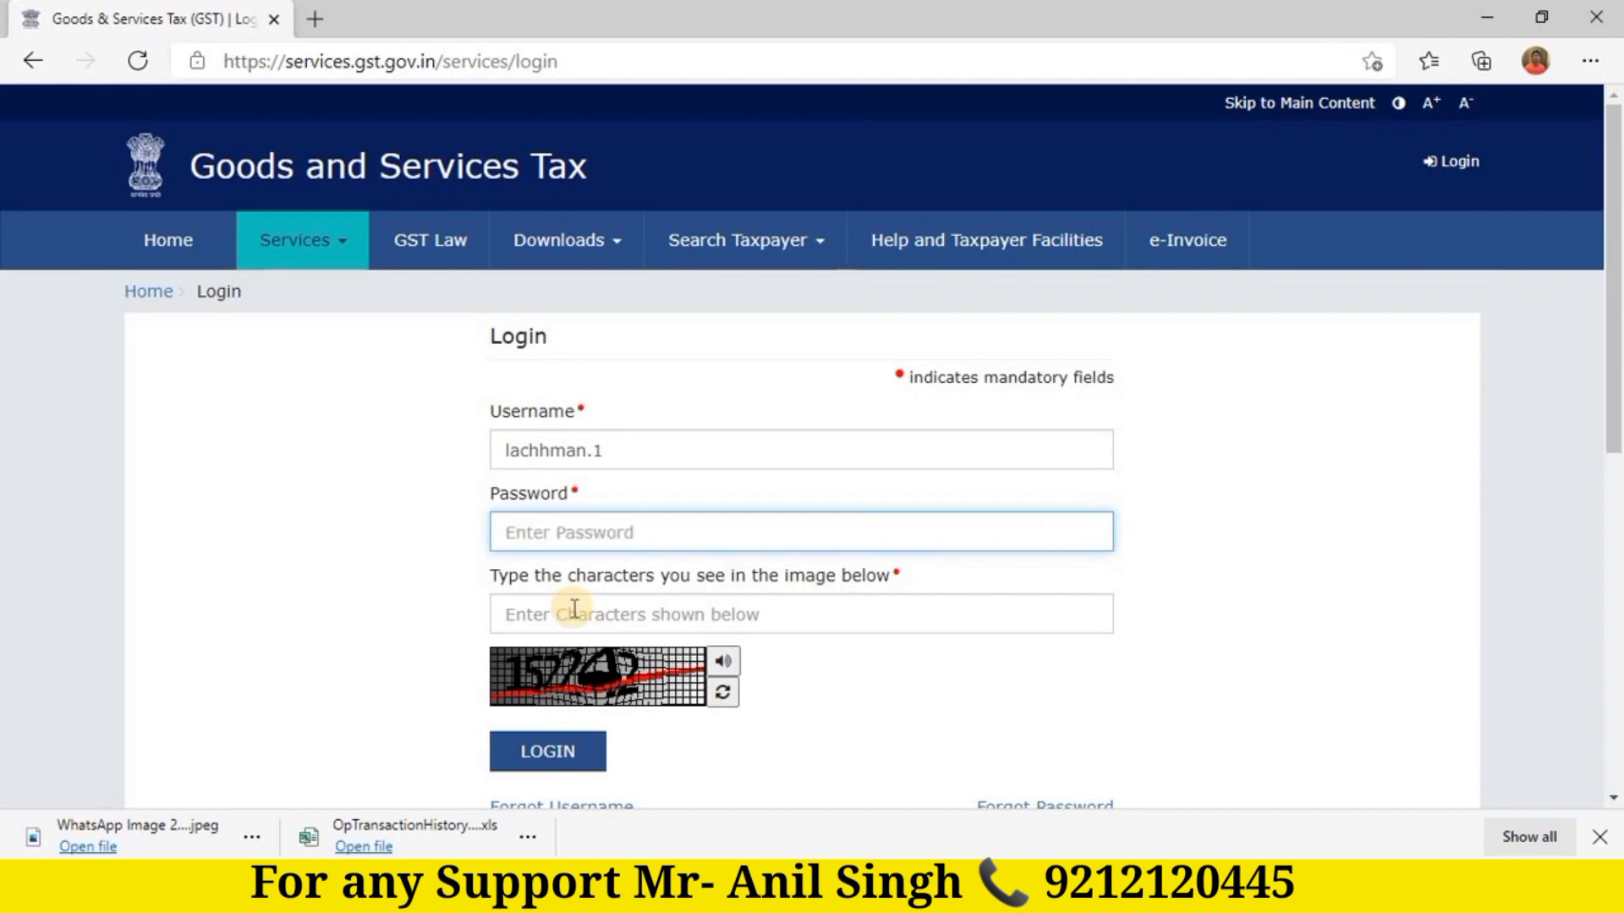
pyautogui.write('•••••••')
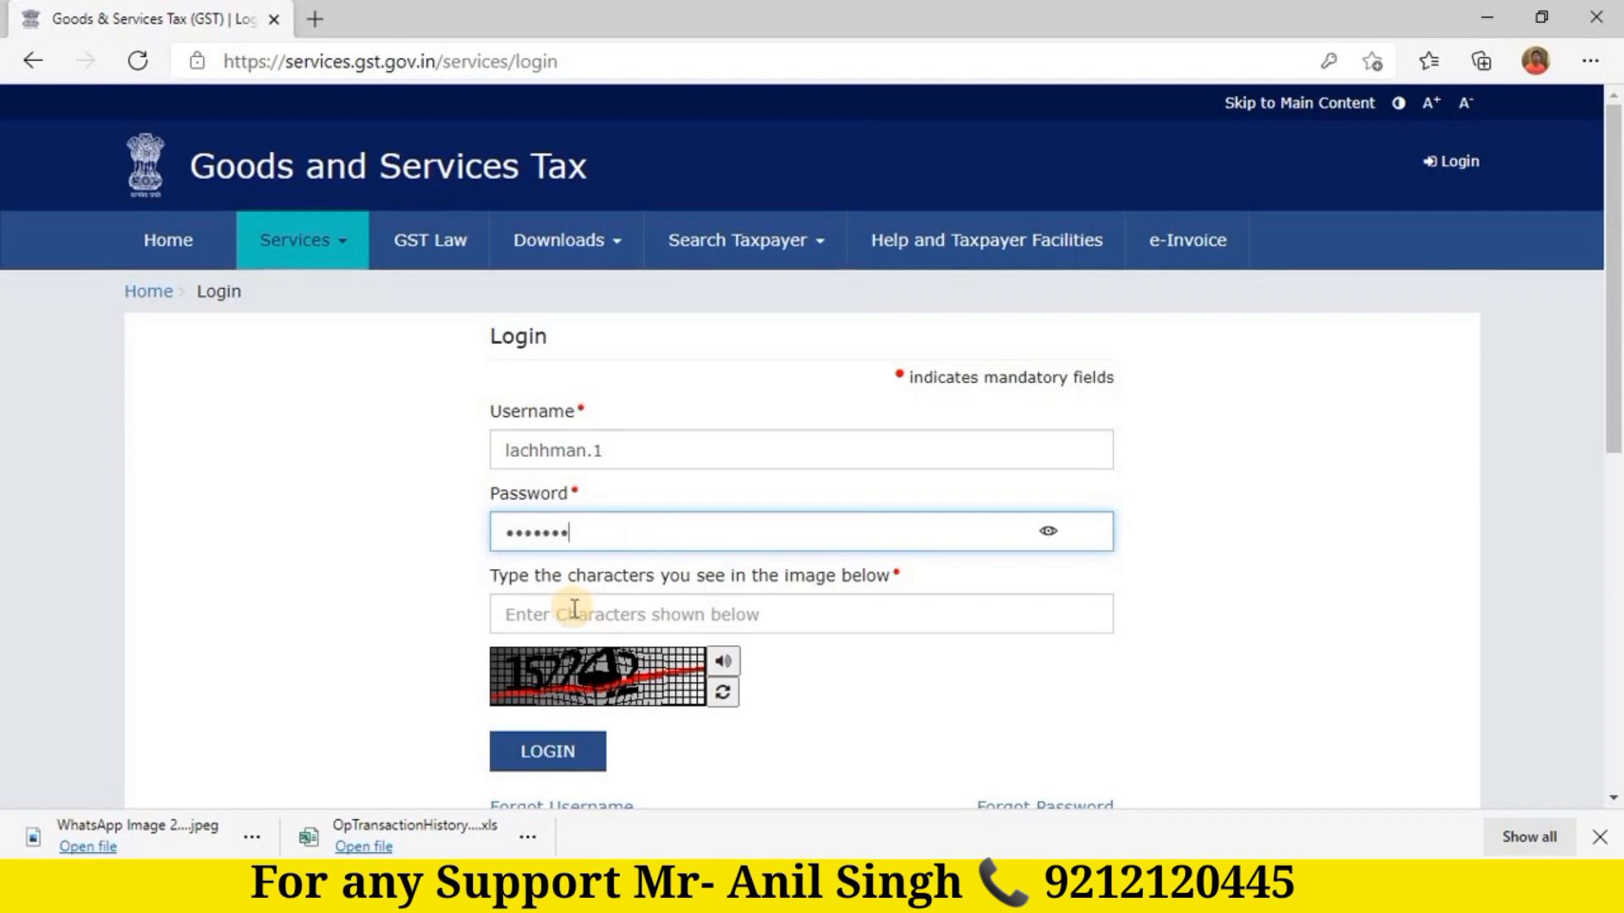
pyautogui.write('••')
pyautogui.click(574, 610)
pyautogui.write('152')
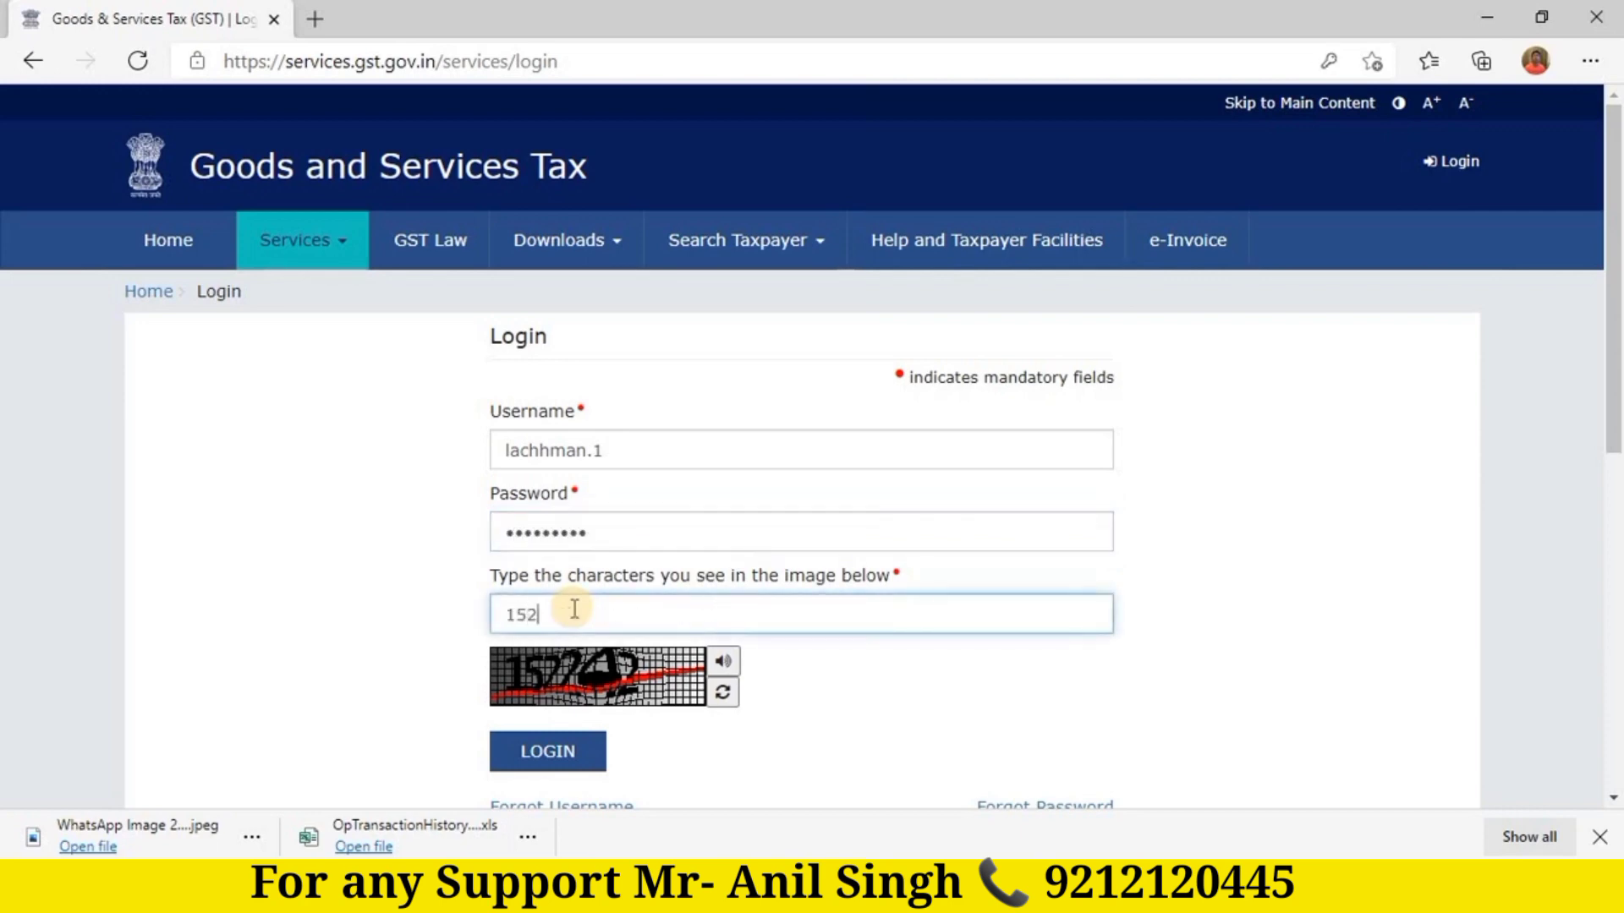
pyautogui.write('242')
pyautogui.click(551, 754)
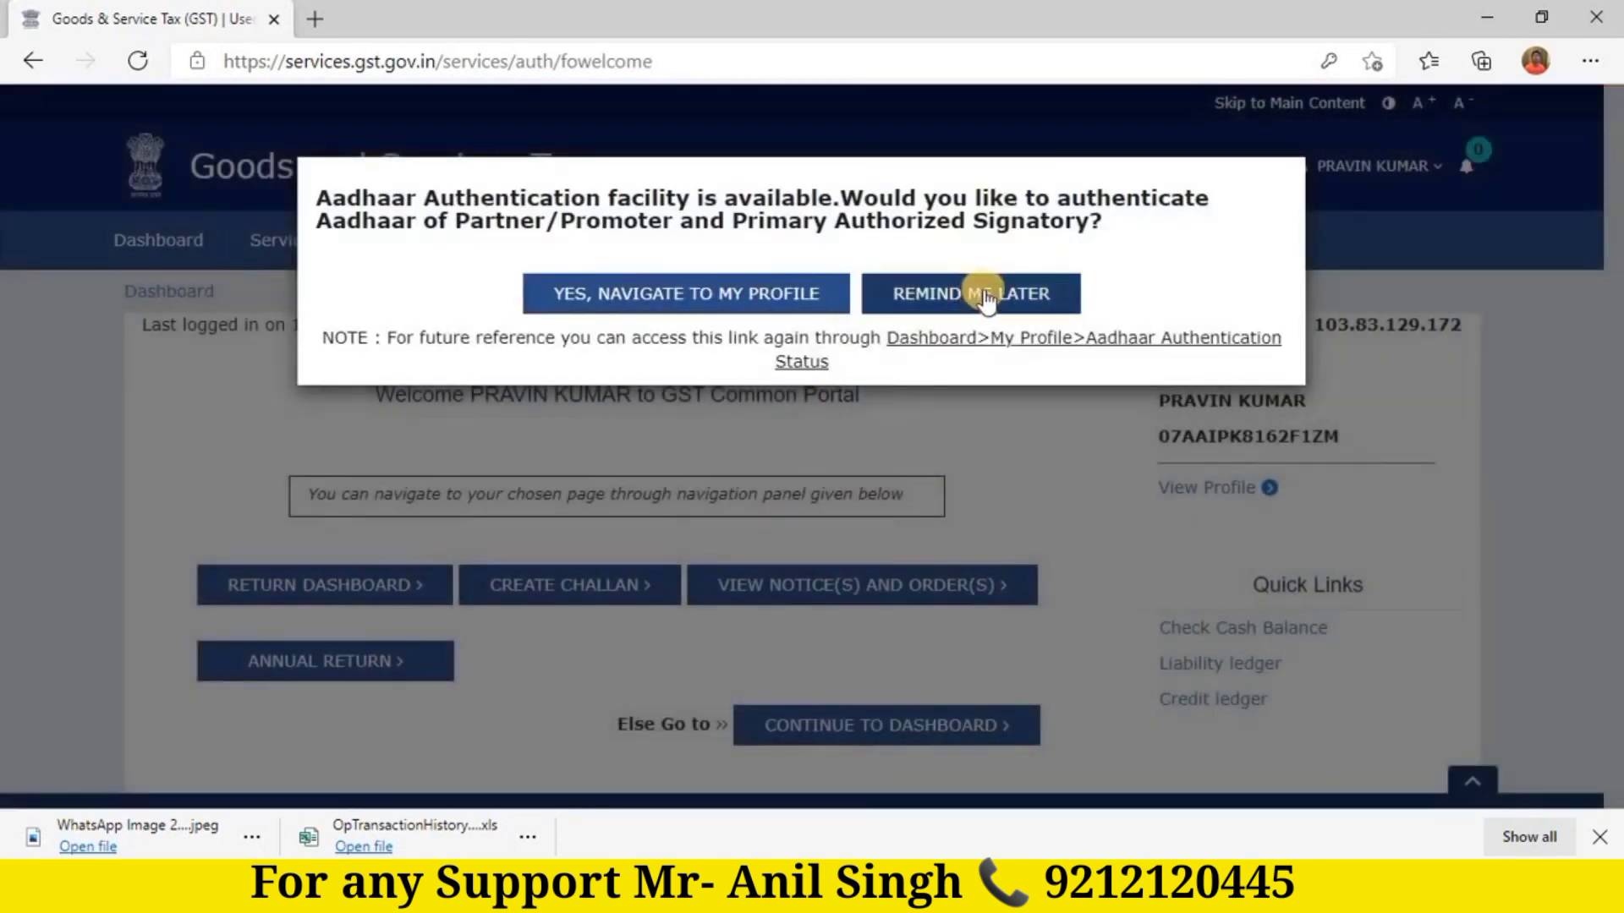
pyautogui.click(982, 294)
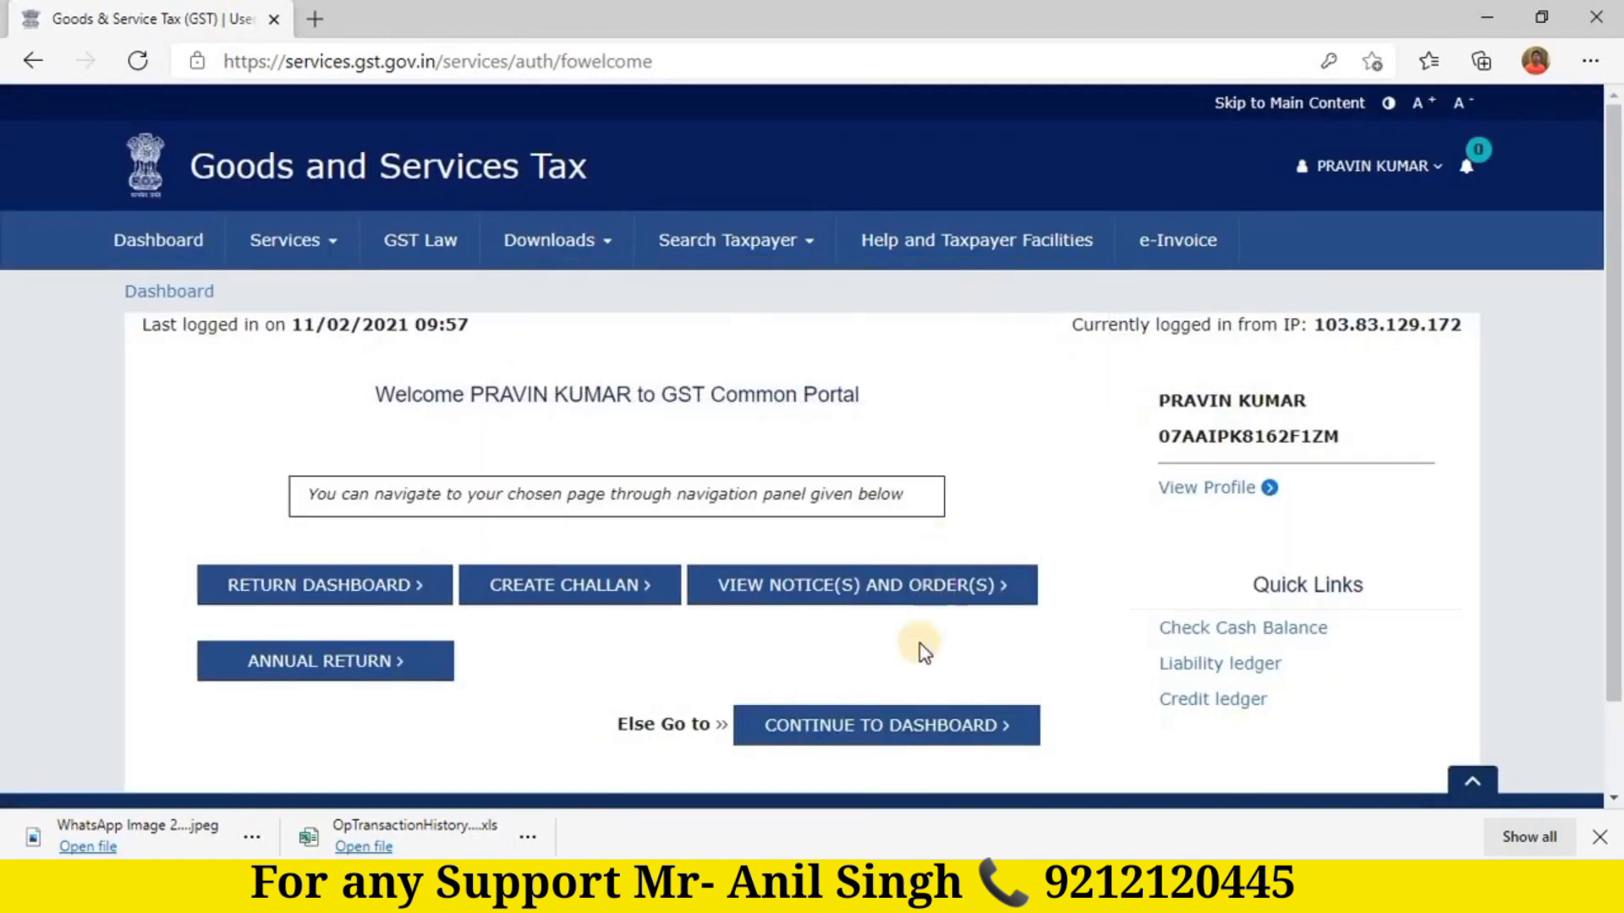
# Step: Continue to the ledger-balance dashboard, then bring the Excel workbook Book1.xlsx forward
pyautogui.click(903, 728)
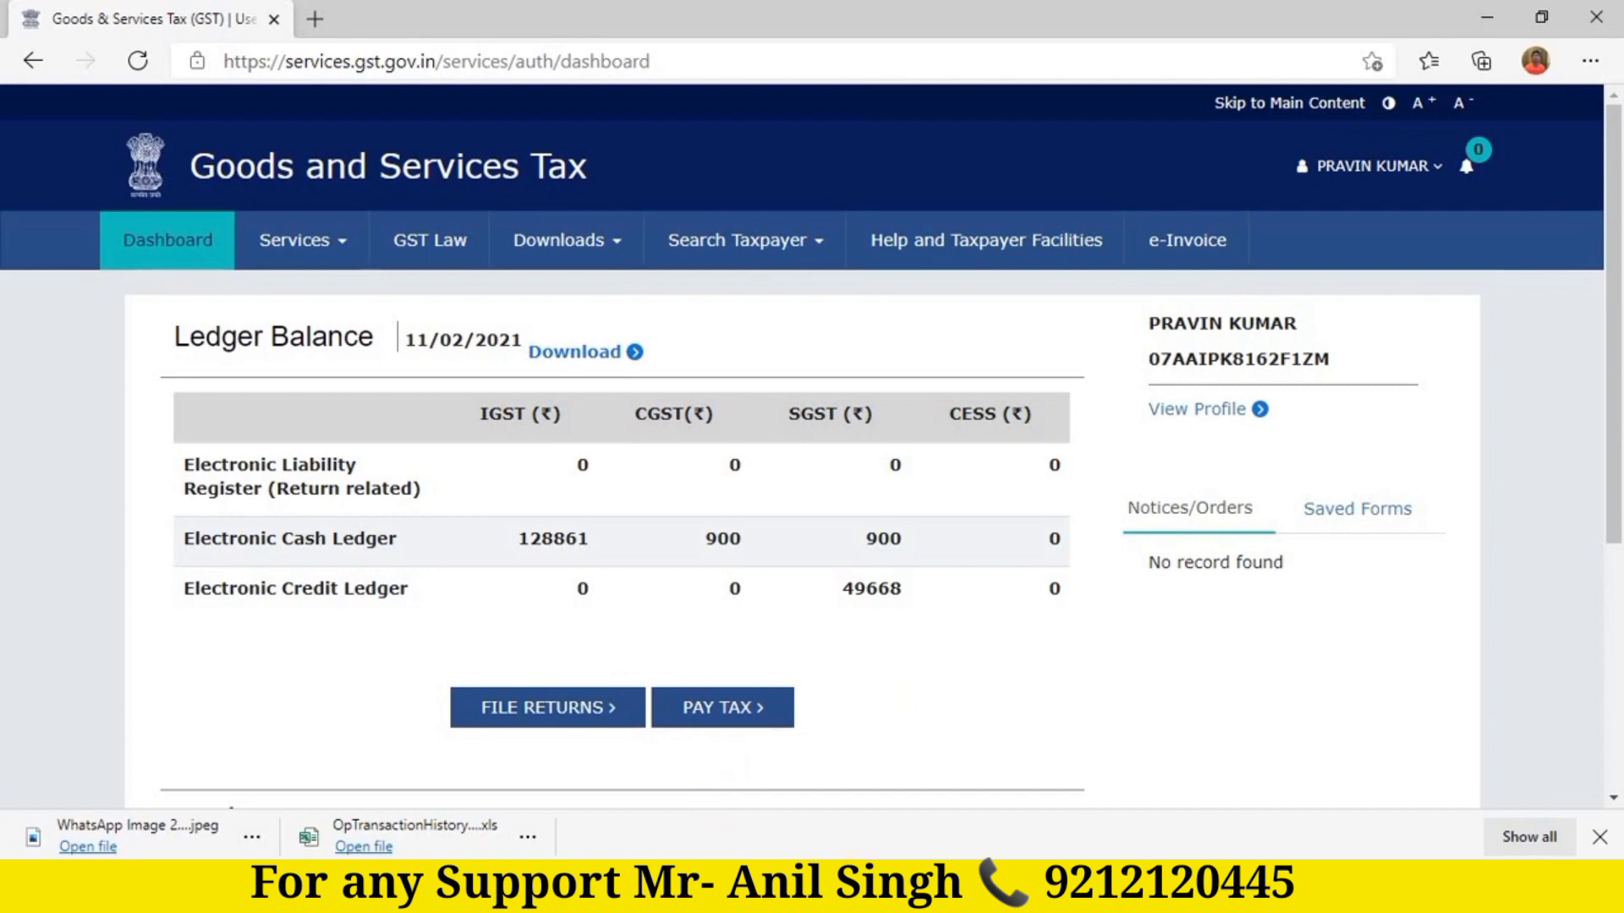
pyautogui.click(524, 888)
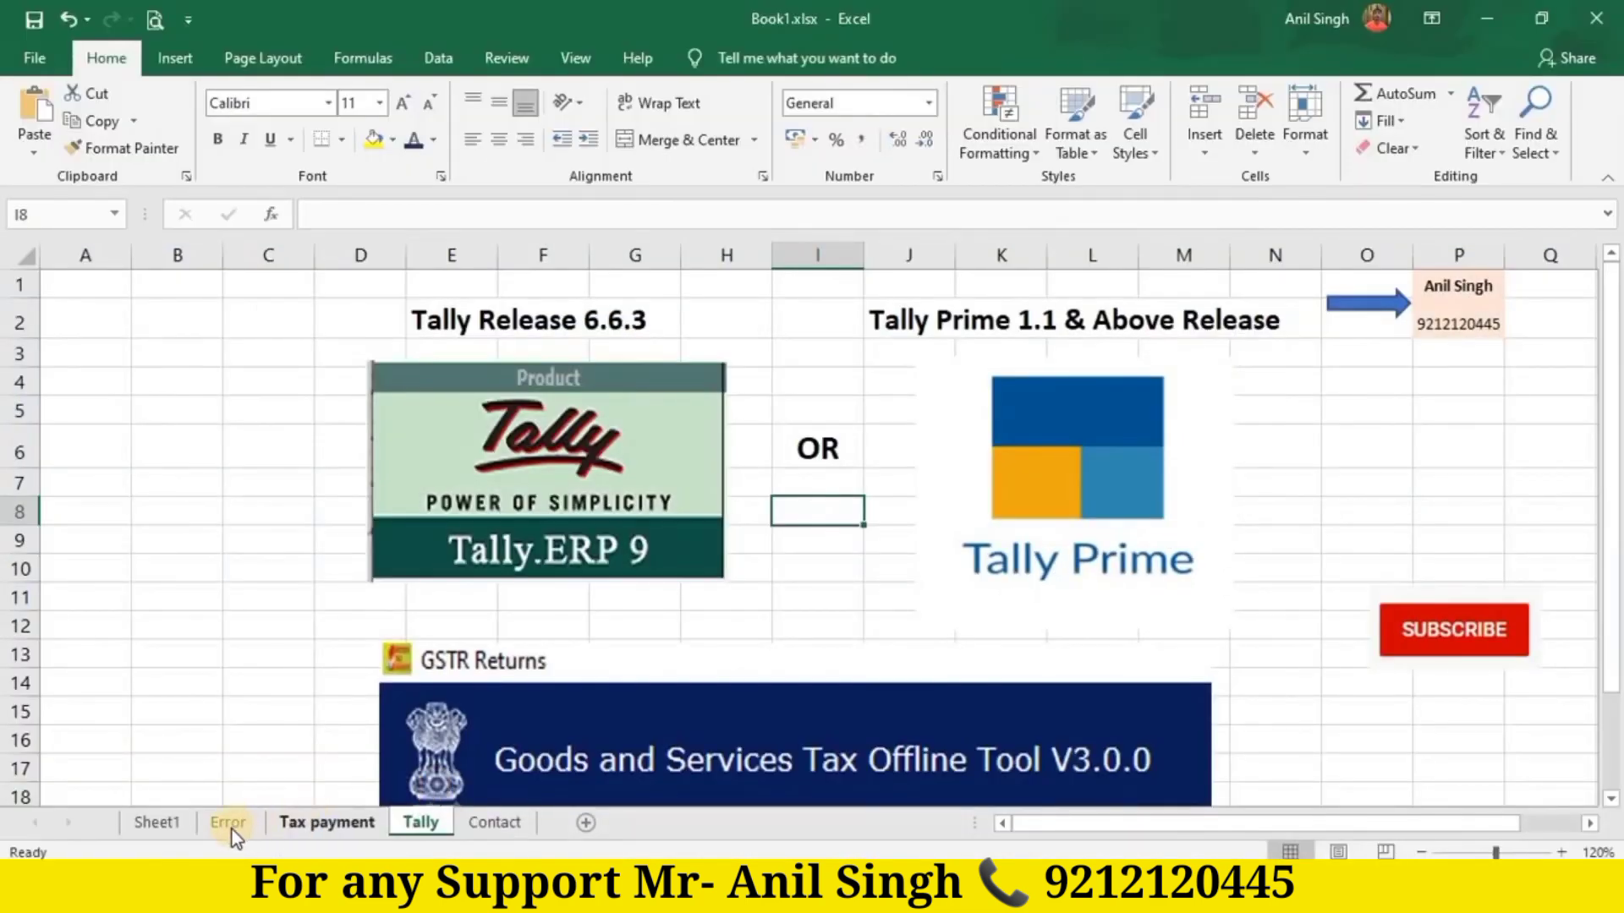
# Step: Show the Error sheet with the offline upload page screenshot
pyautogui.click(232, 830)
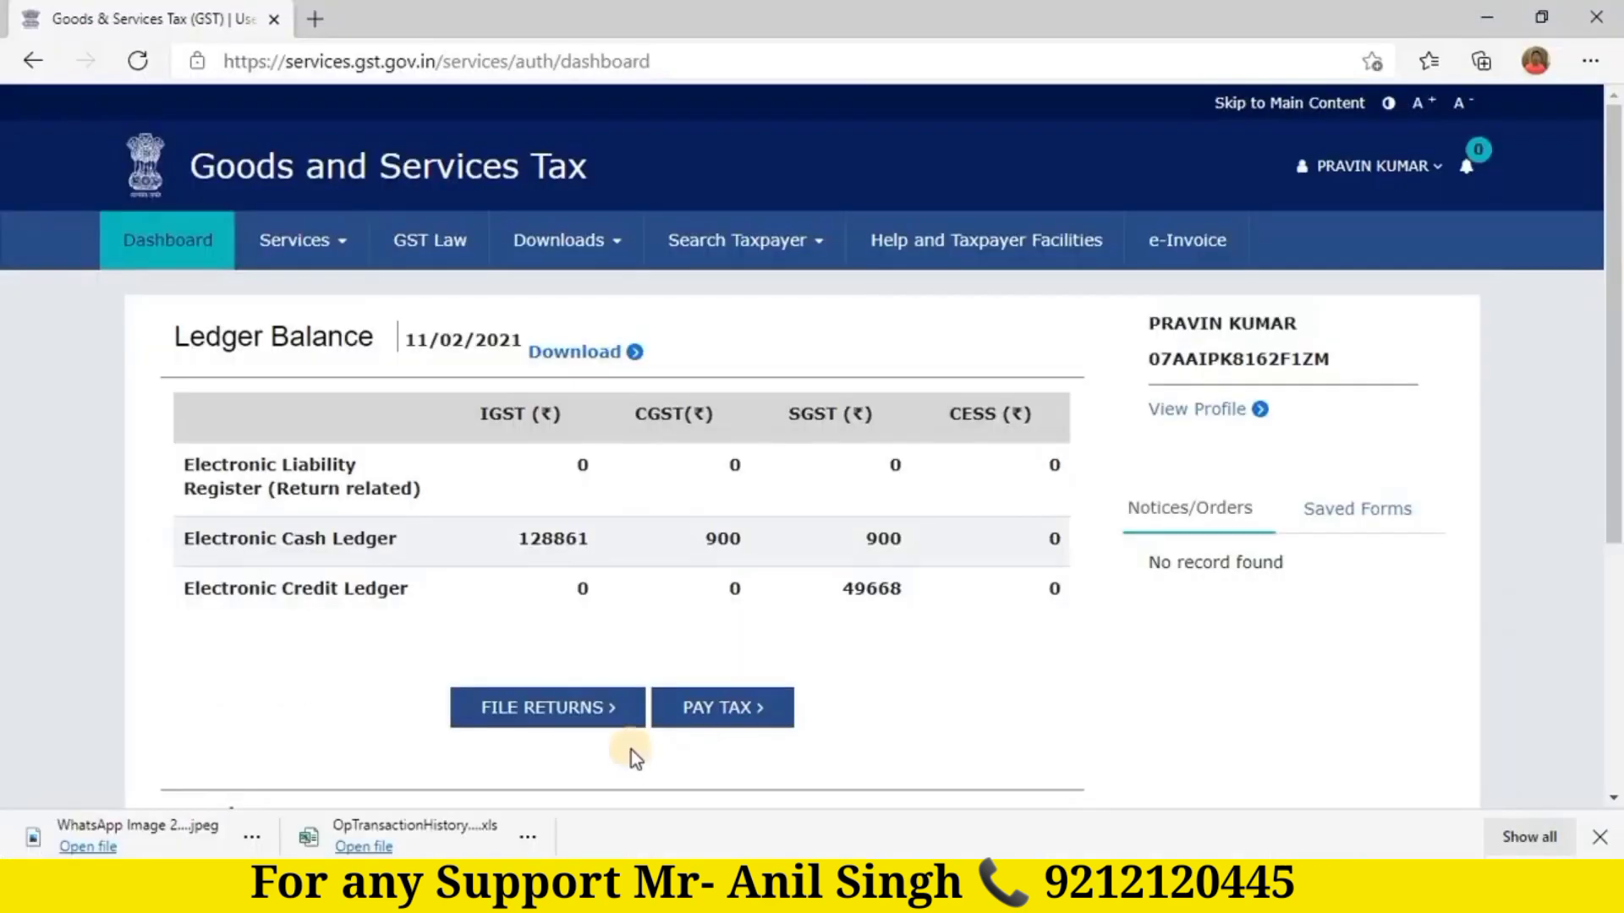
# Step: Search File Returns for 2020-21, period February, and scroll down to the IFF tile
pyautogui.click(567, 710)
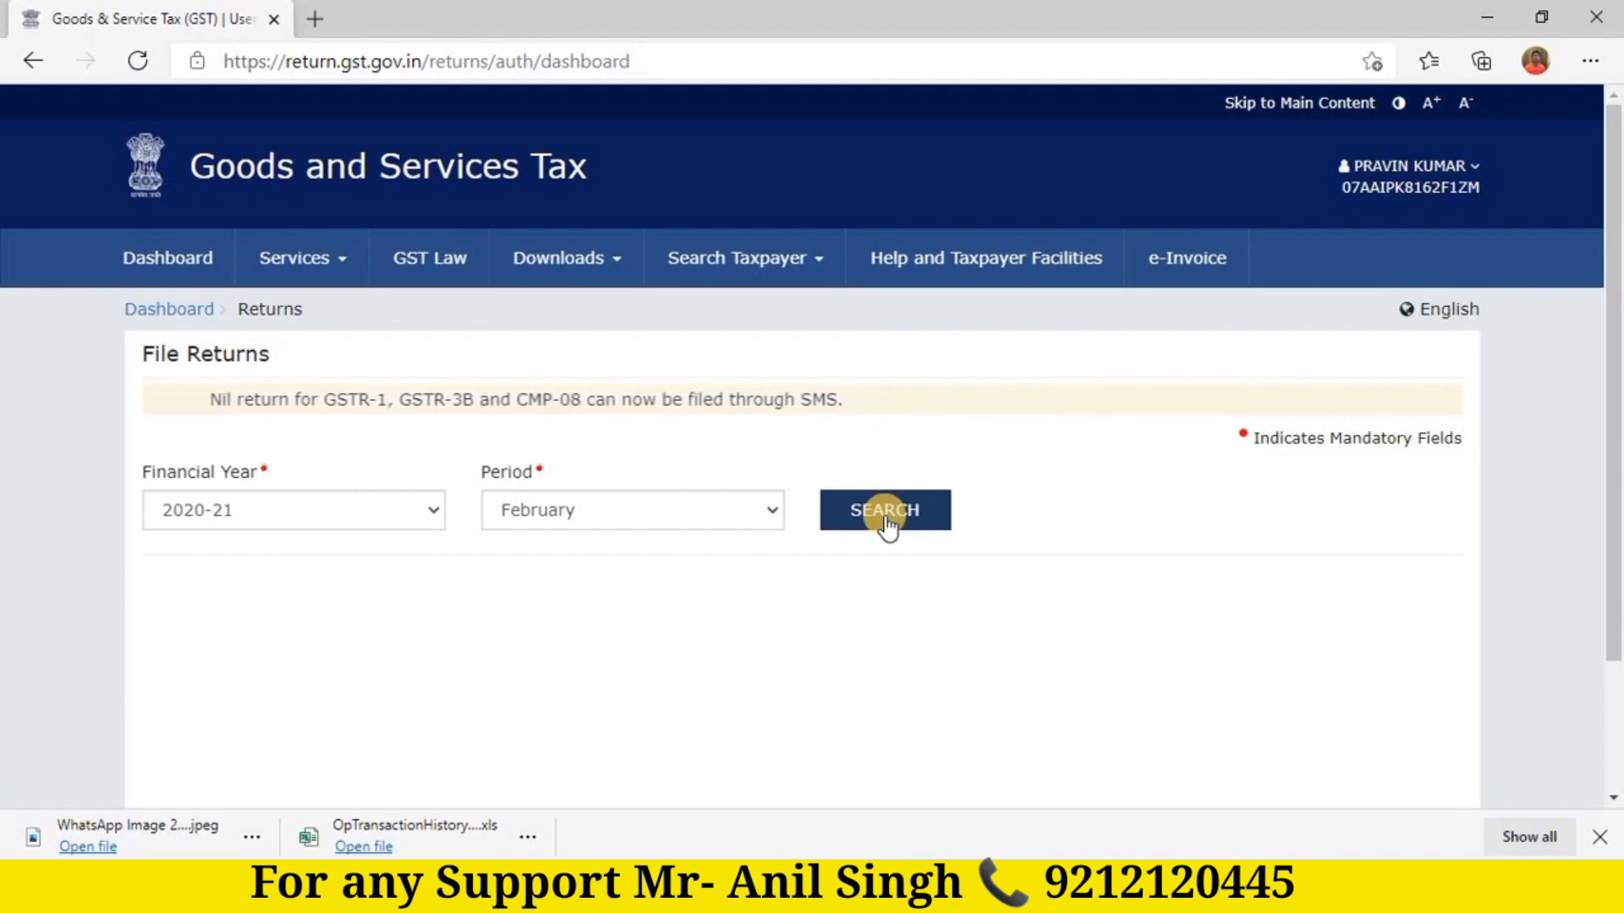
pyautogui.click(768, 511)
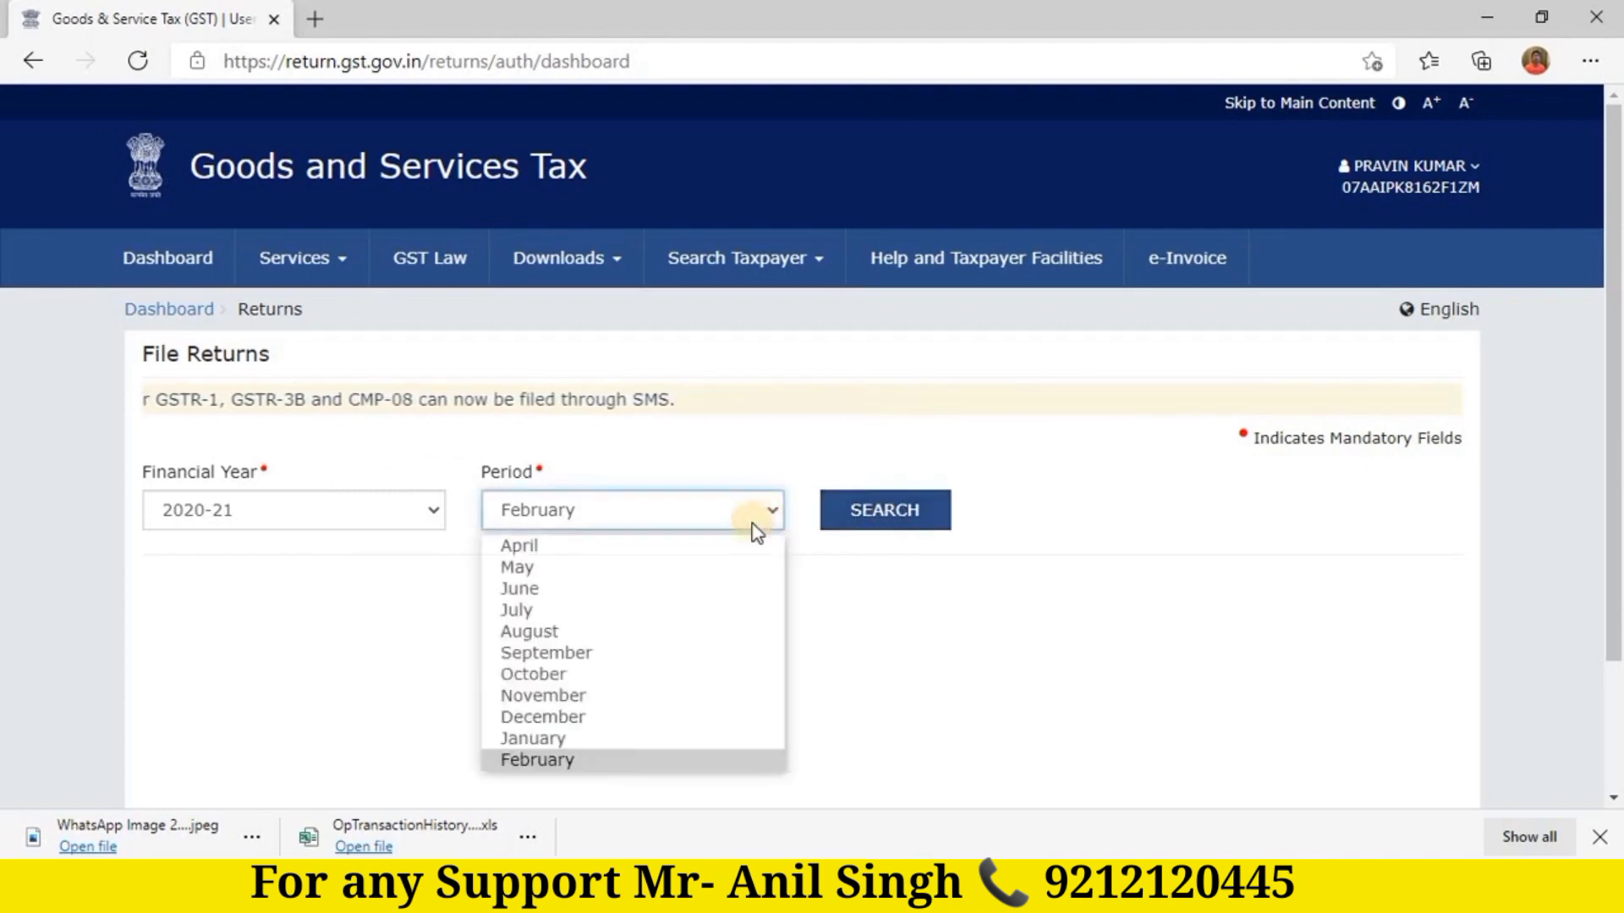
pyautogui.click(531, 738)
pyautogui.click(884, 520)
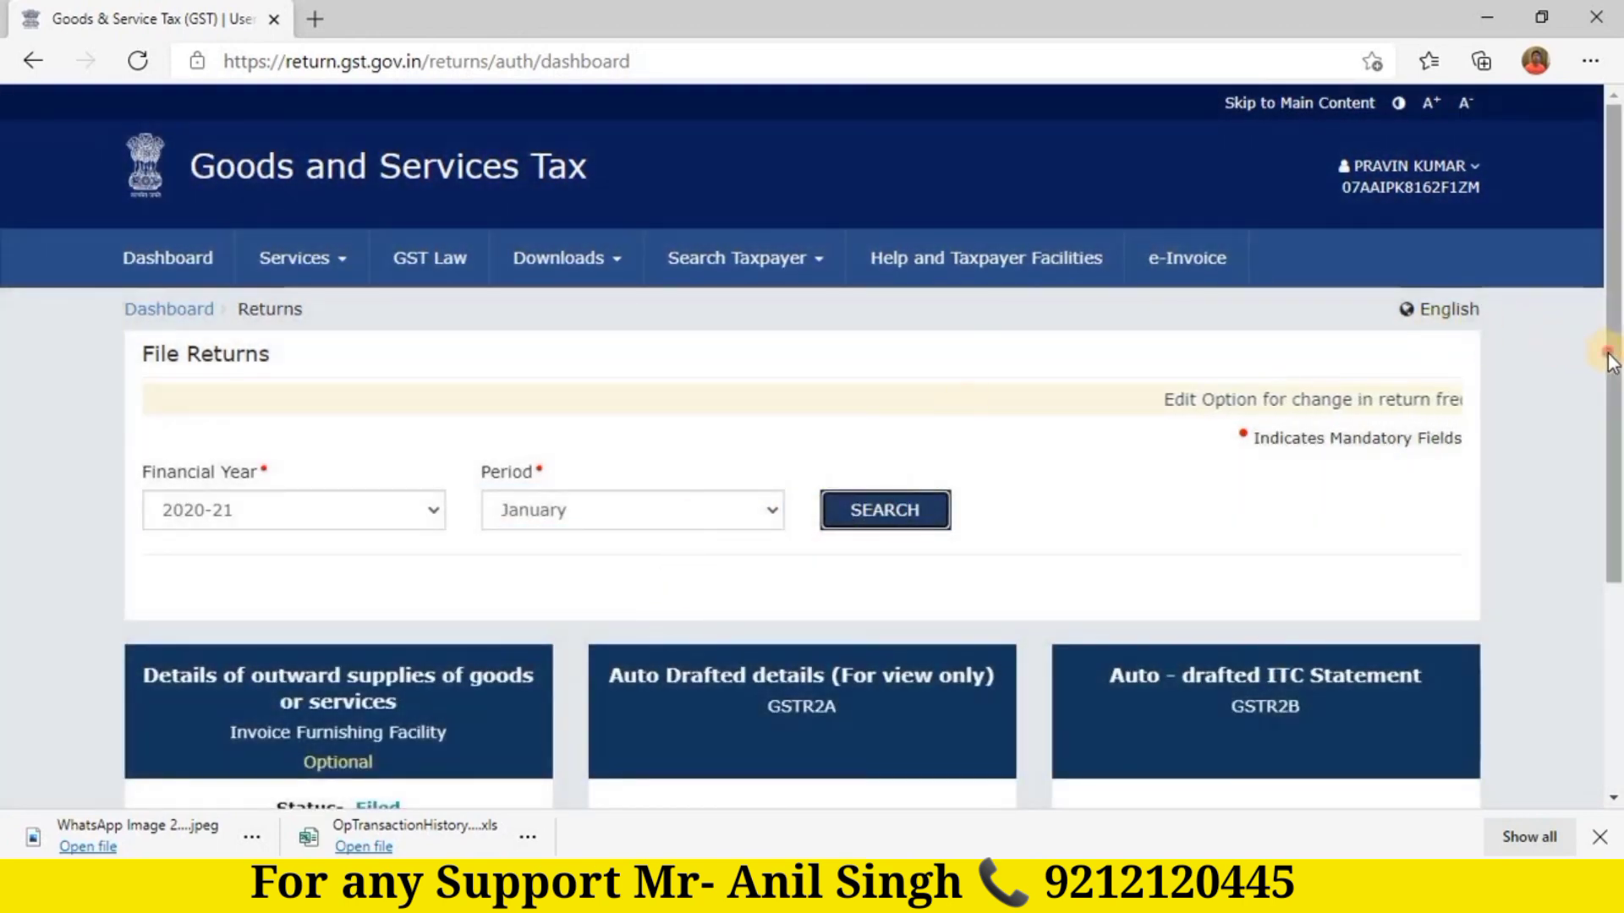
pyautogui.moveTo(1609, 352); pyautogui.dragTo(1610, 391)
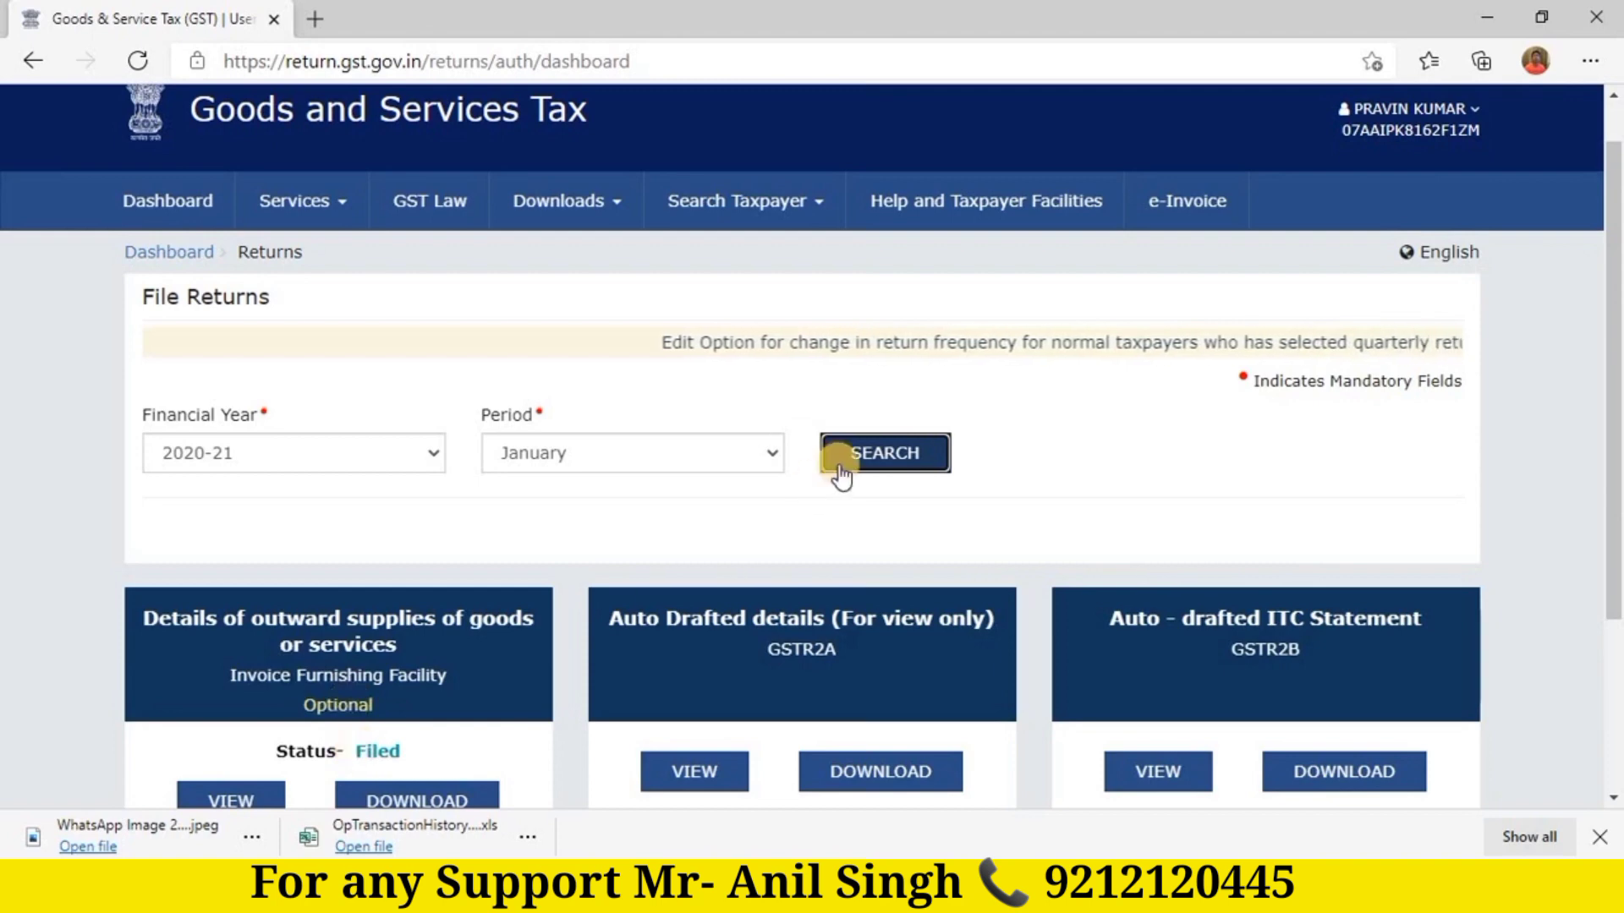
pyautogui.click(768, 458)
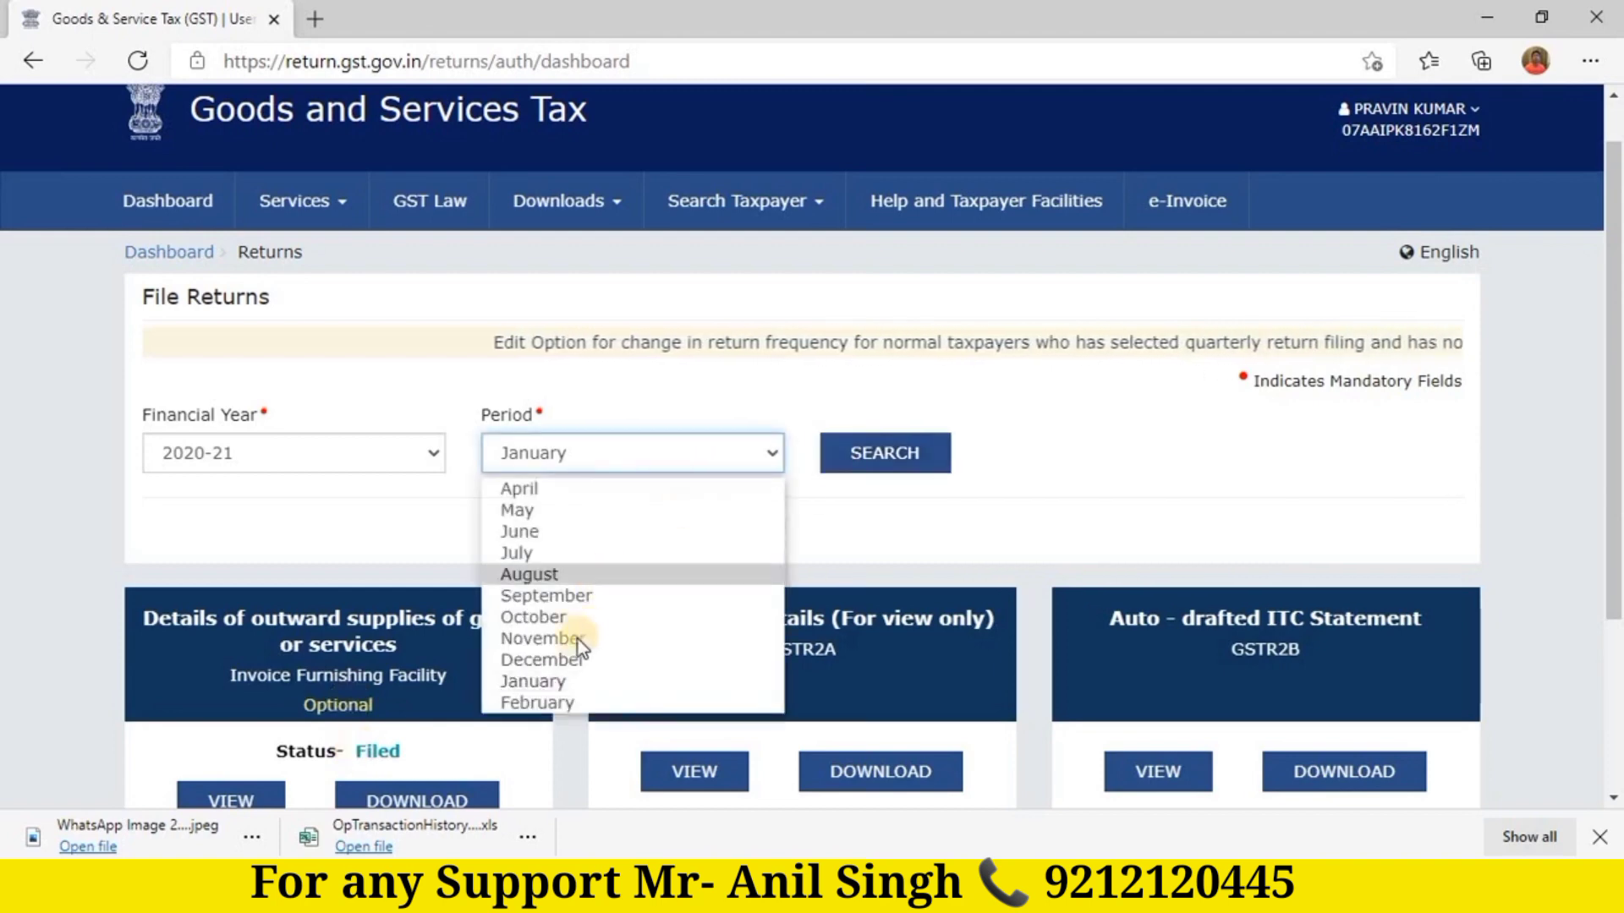
pyautogui.click(551, 702)
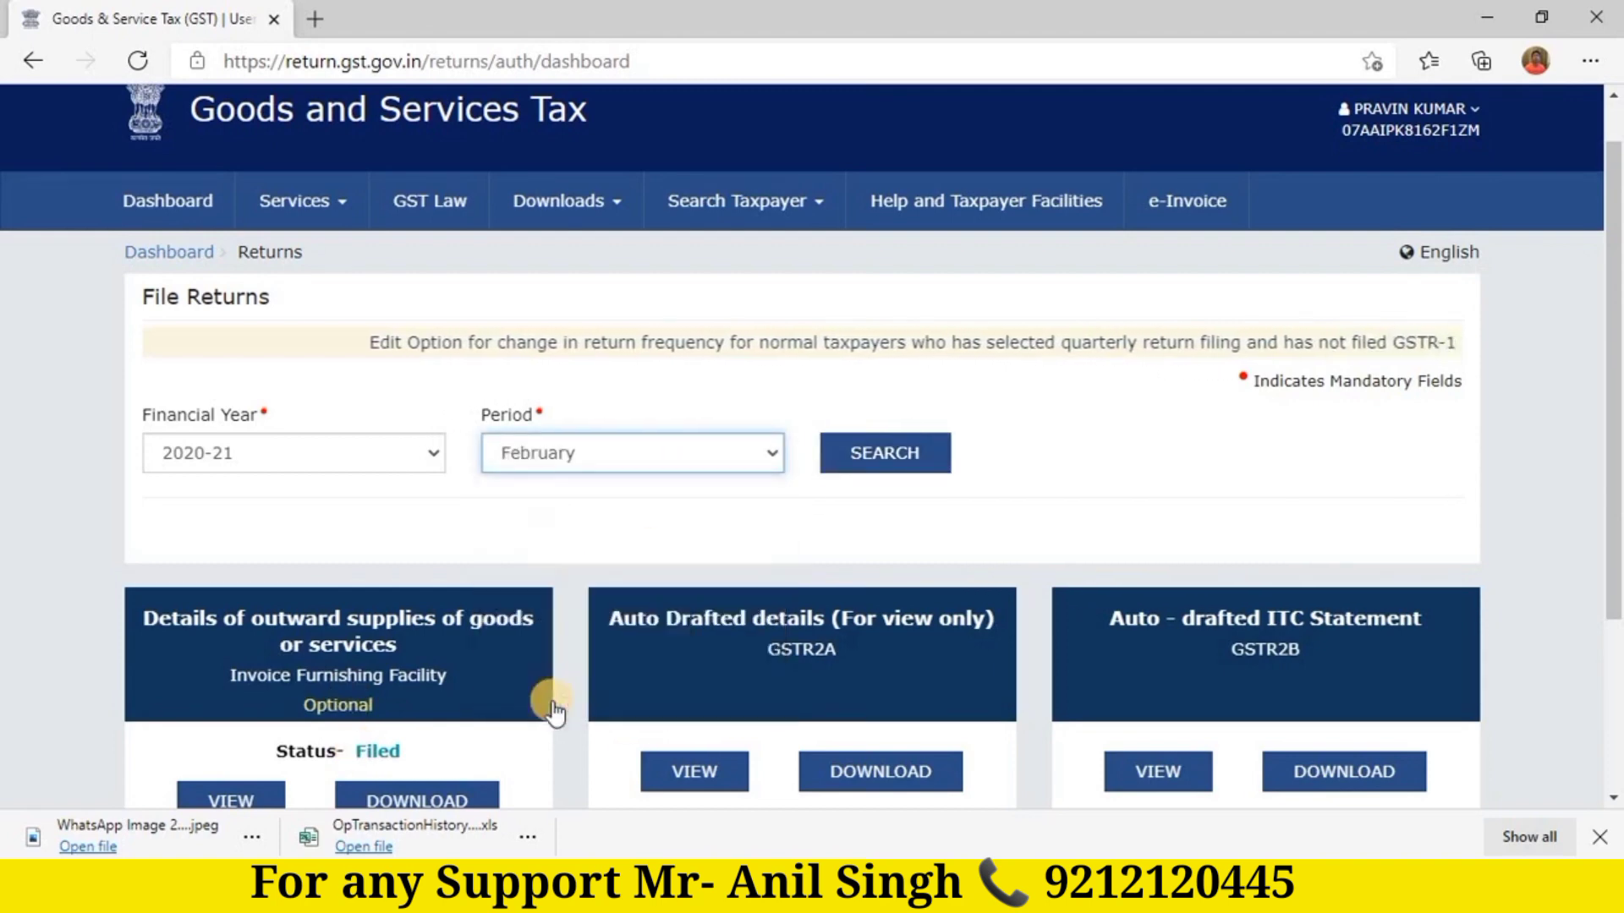
pyautogui.click(886, 456)
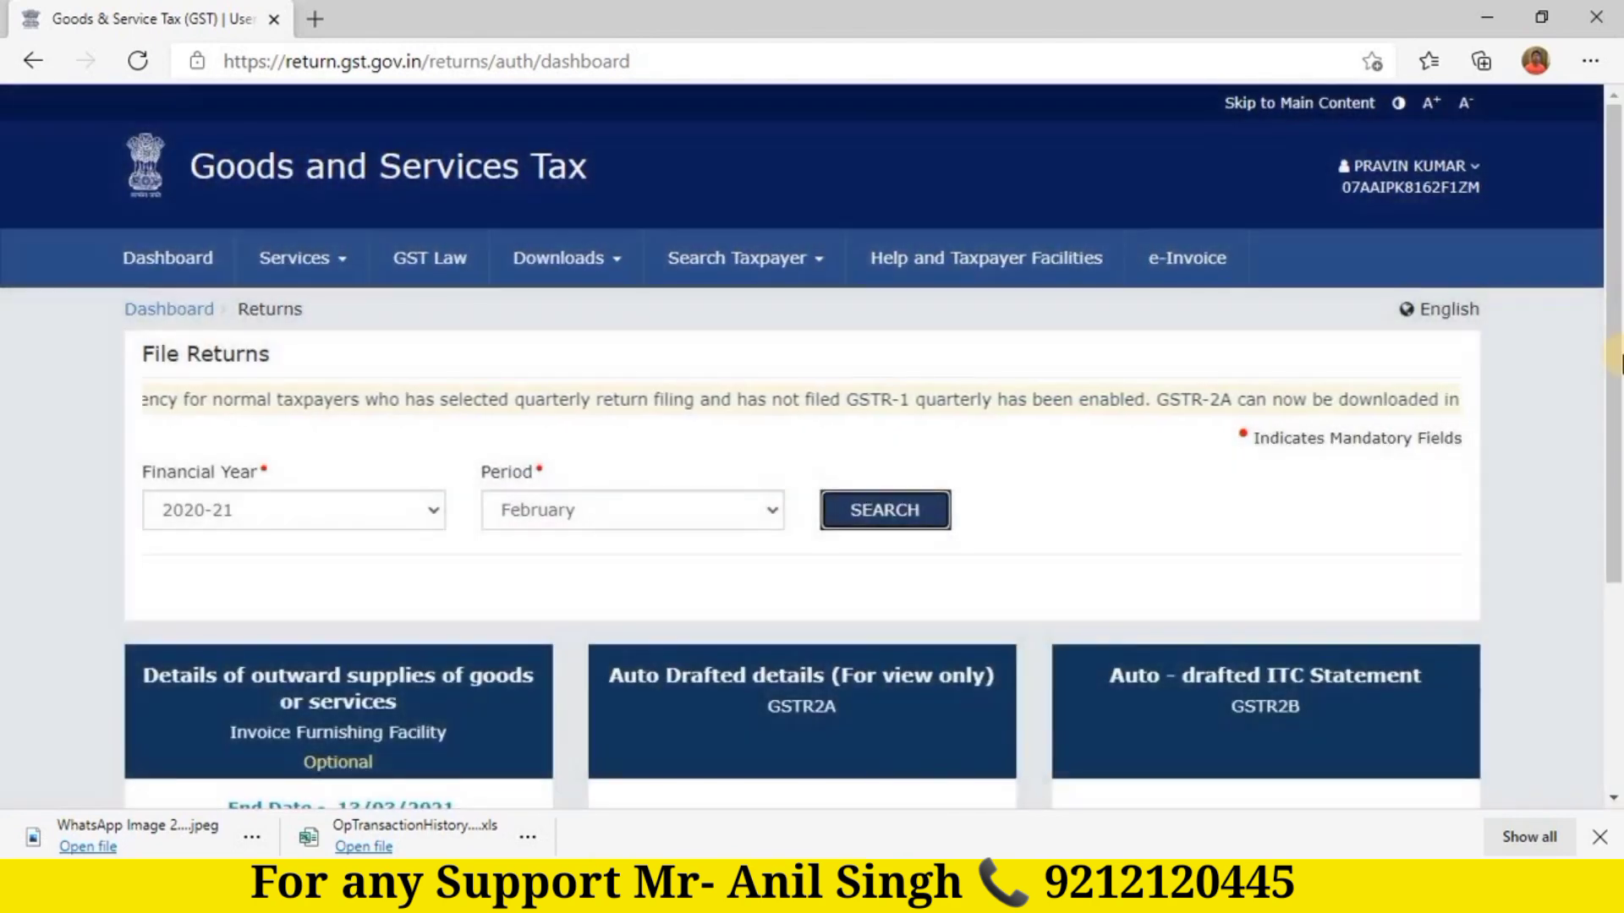
pyautogui.moveTo(1618, 365); pyautogui.dragTo(1618, 480)
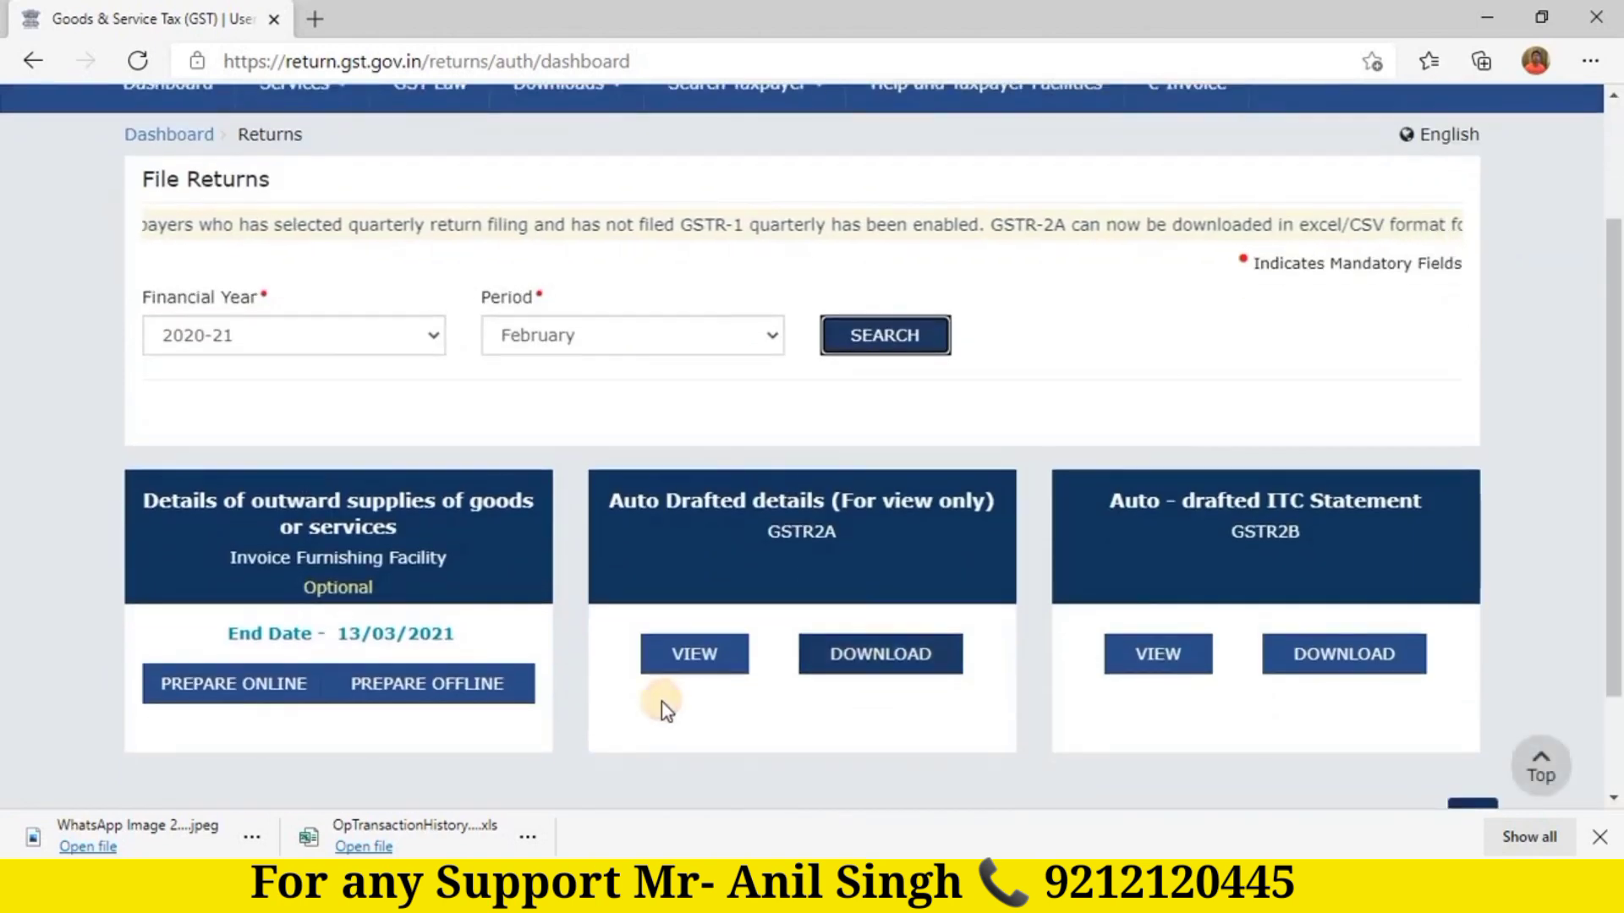
# Step: Open the IFF offline upload page and start choosing an invoice file from Local Disk (E:)
pyautogui.click(431, 687)
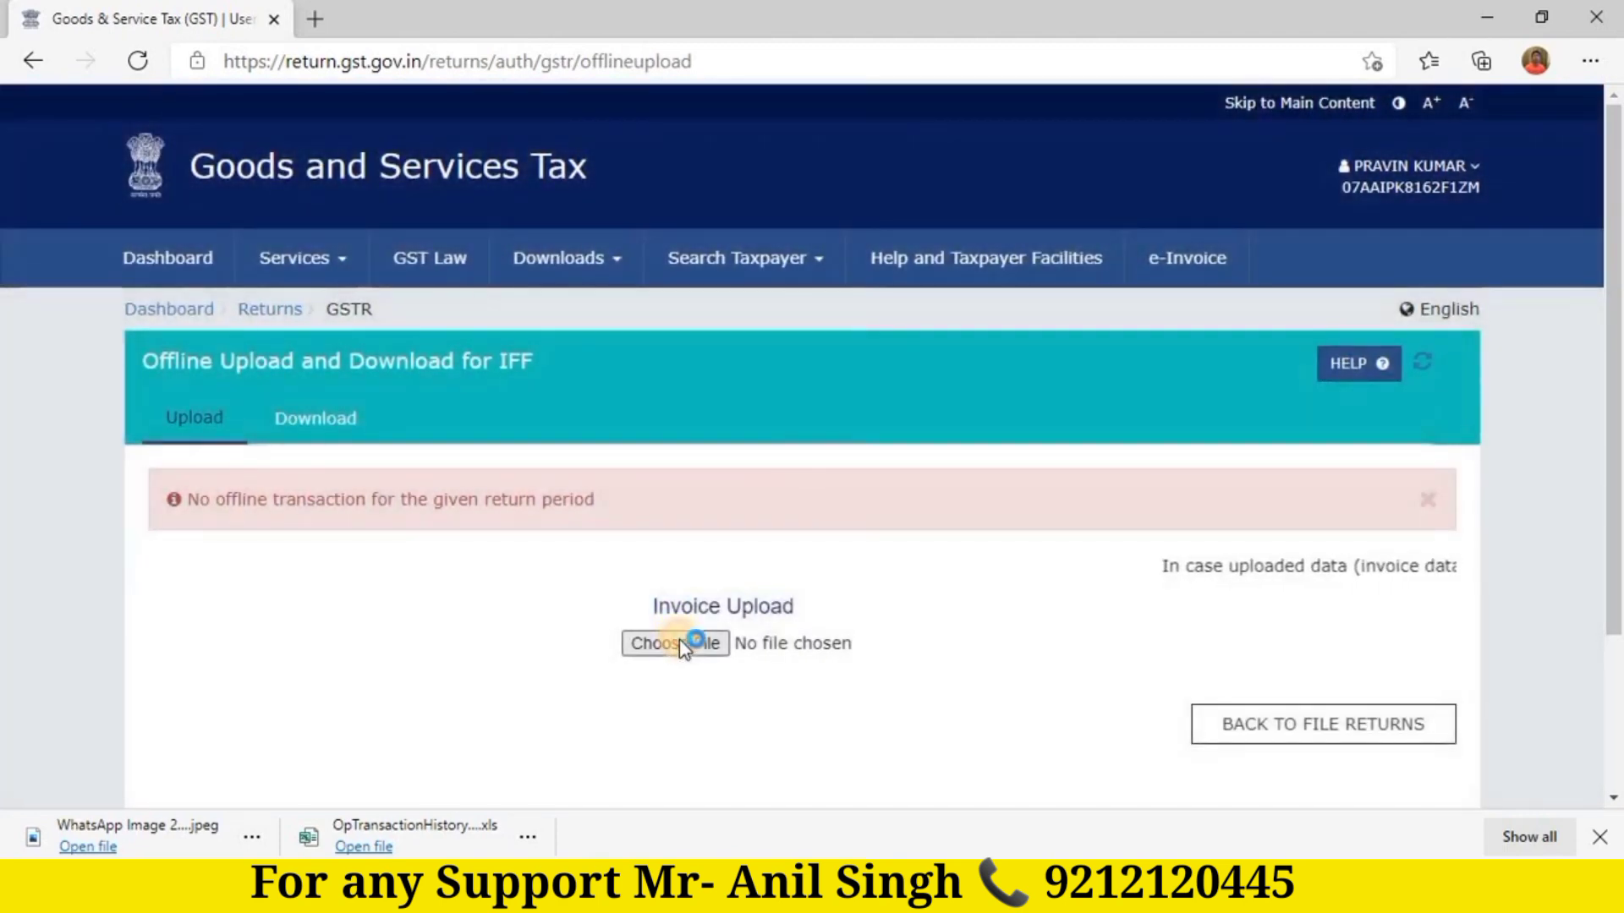
pyautogui.click(685, 647)
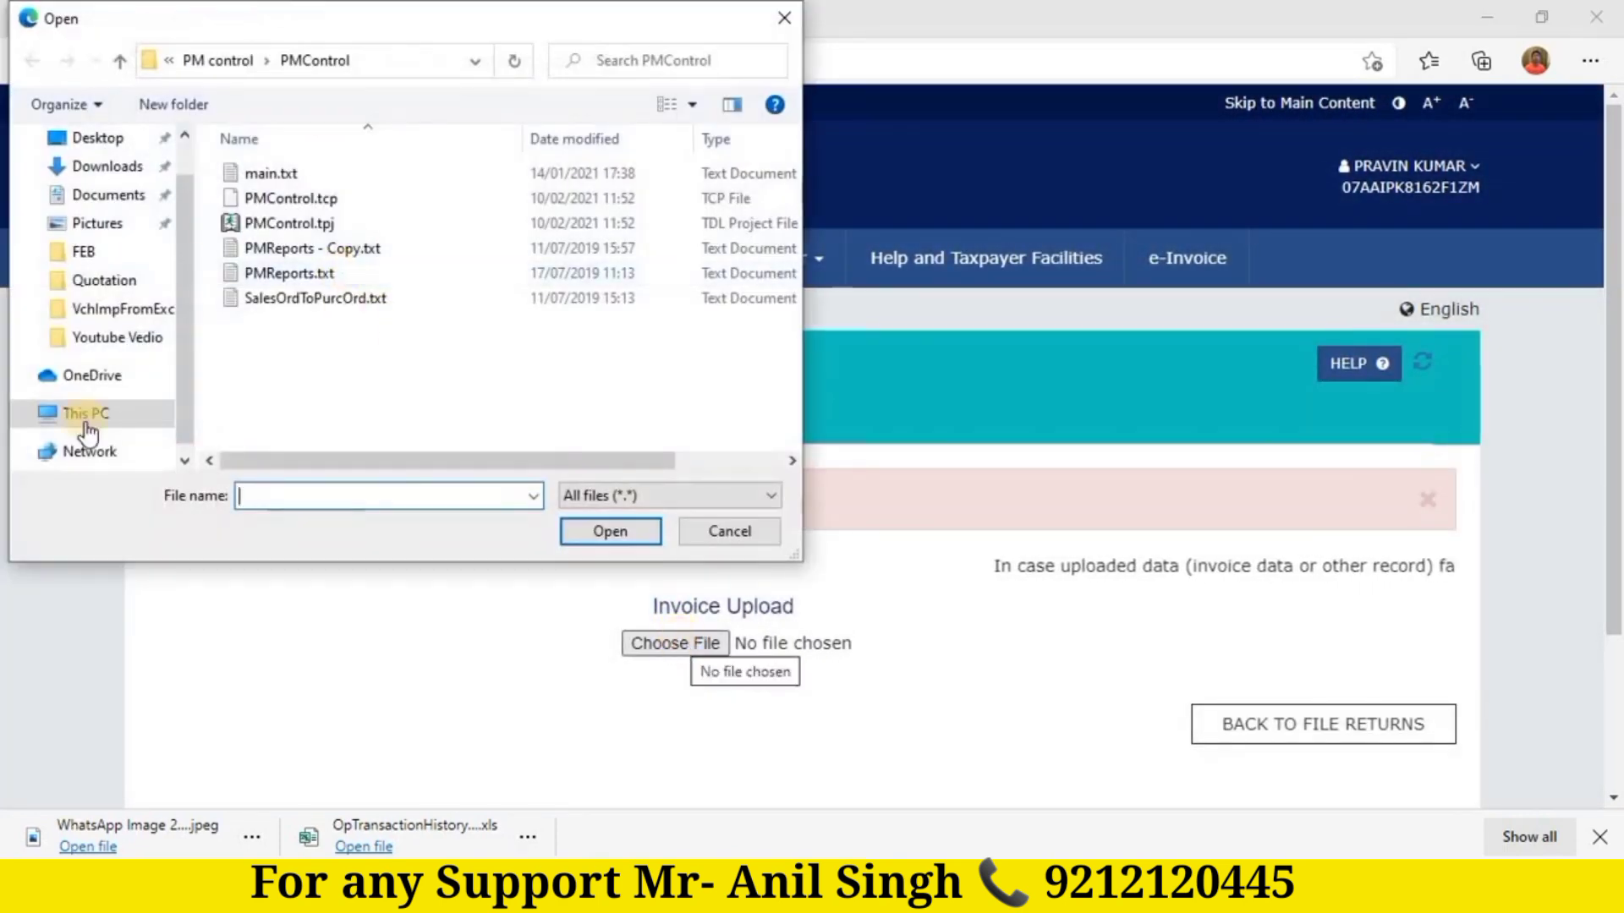
pyautogui.click(84, 413)
pyautogui.scroll(-5, 436, 246)
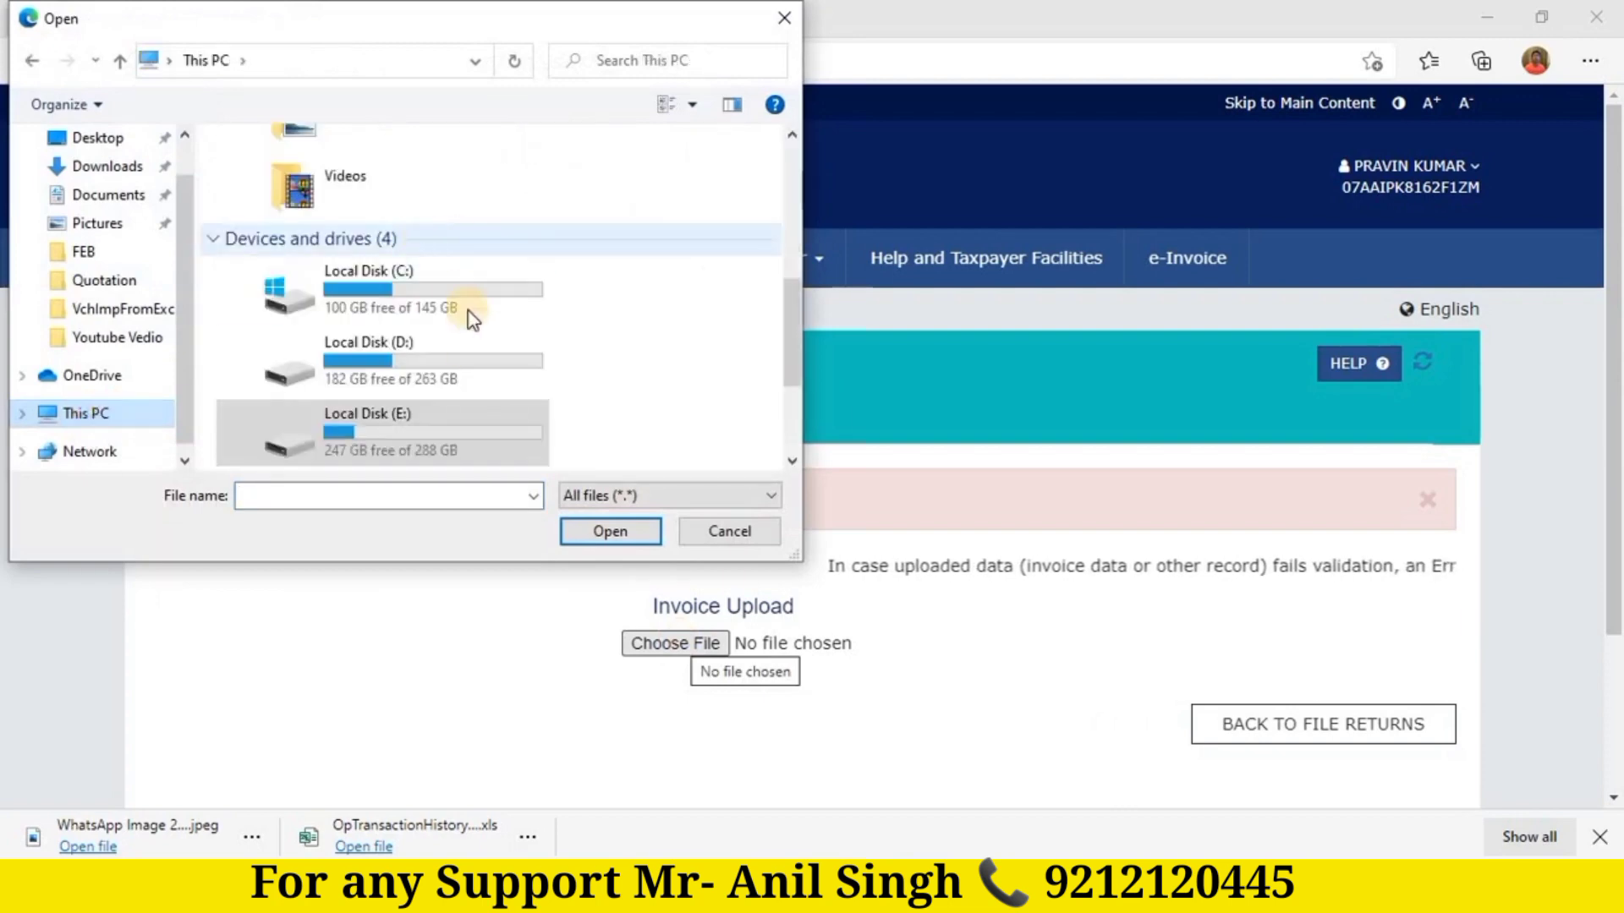
pyautogui.doubleClick(413, 424)
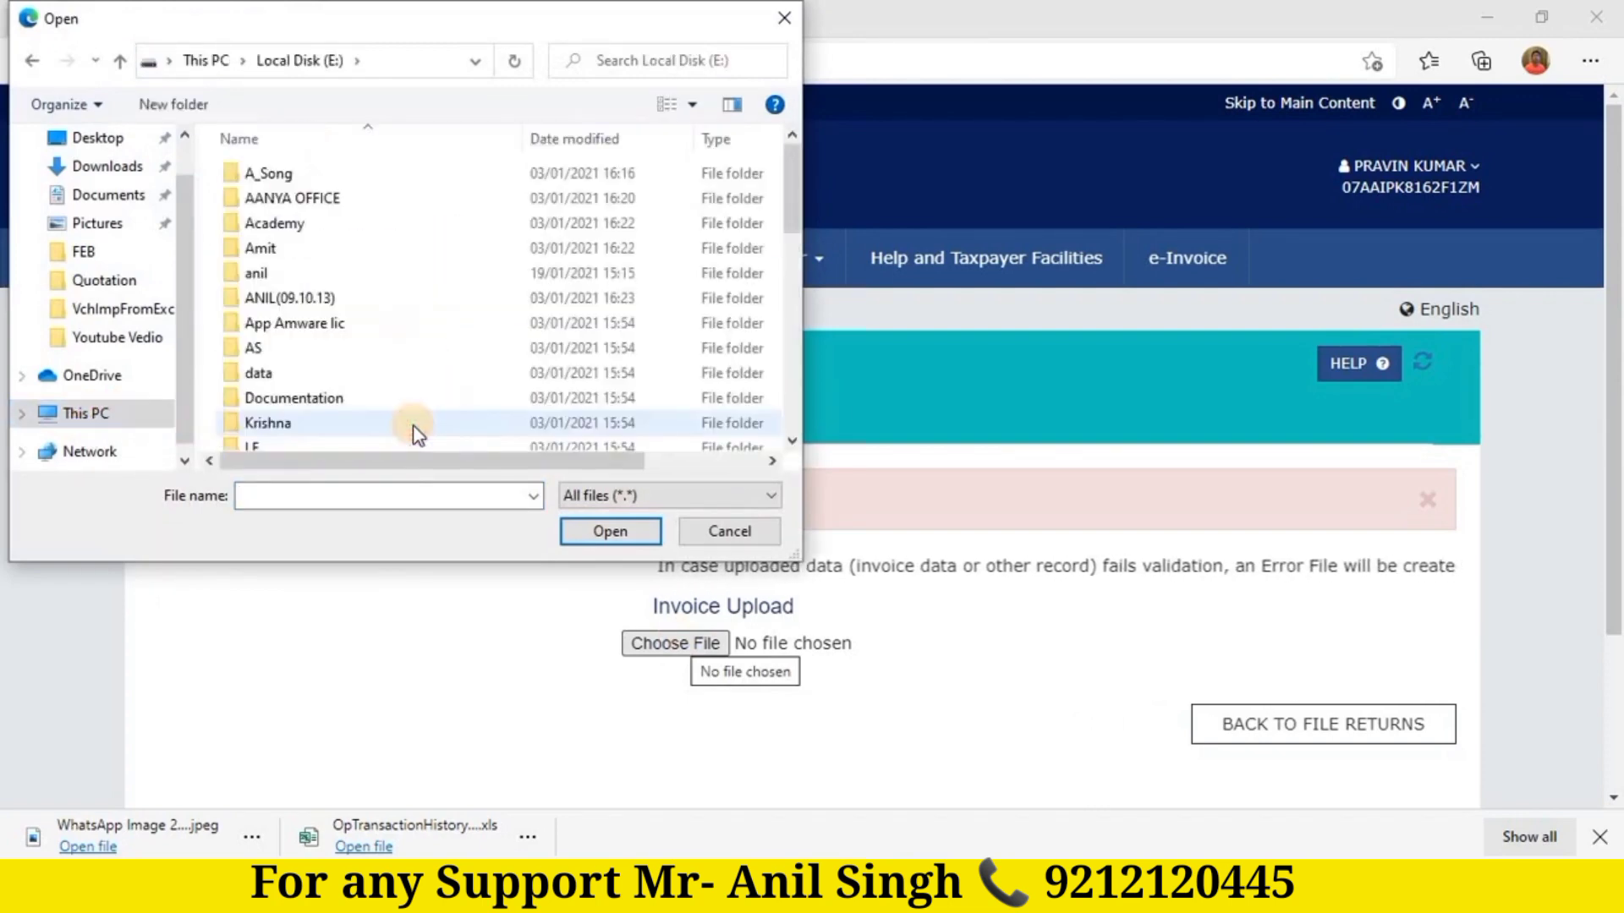
# Step: Select the returns JSON file from AANYA OFFICE\GST RETURN\20-21\FEB
pyautogui.doubleClick(327, 198)
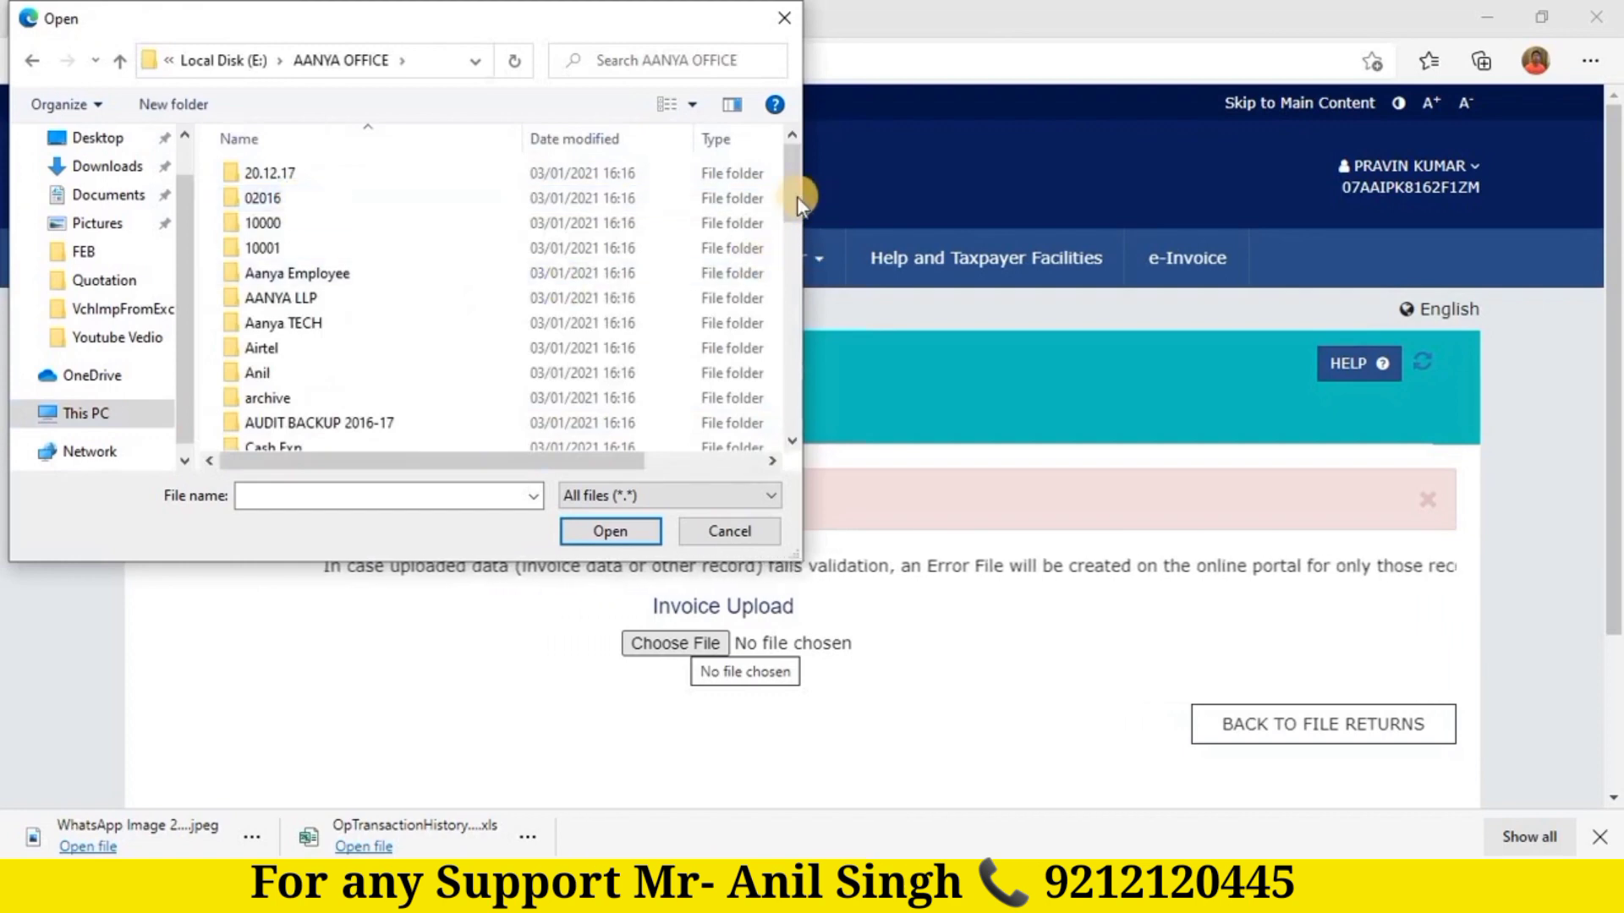
pyautogui.moveTo(793, 203); pyautogui.dragTo(806, 272)
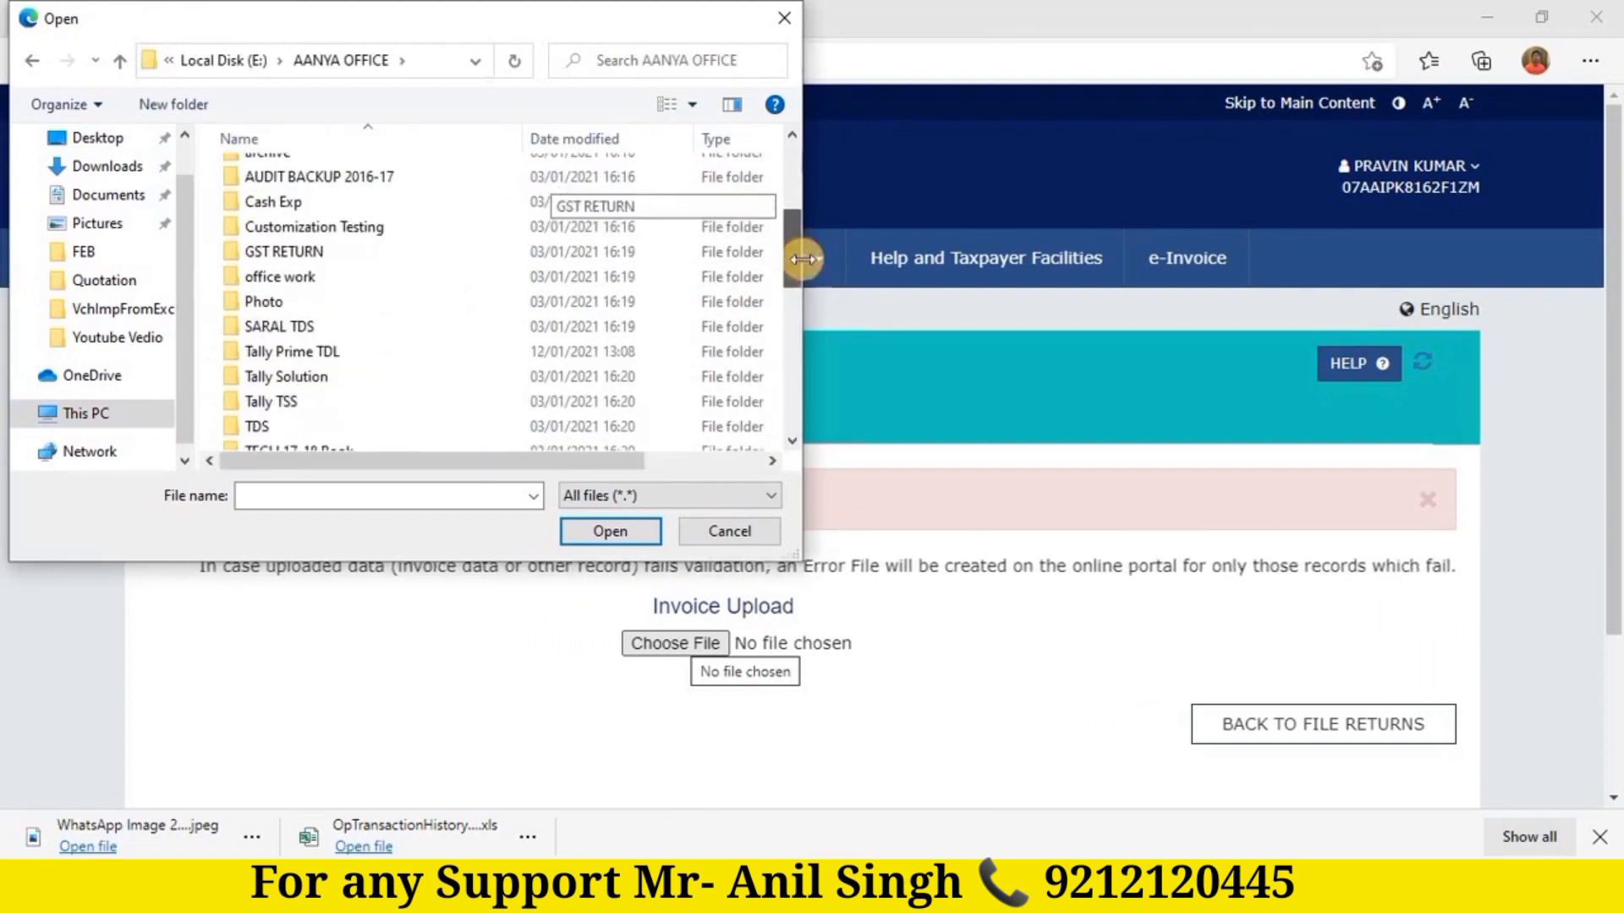
pyautogui.doubleClick(311, 261)
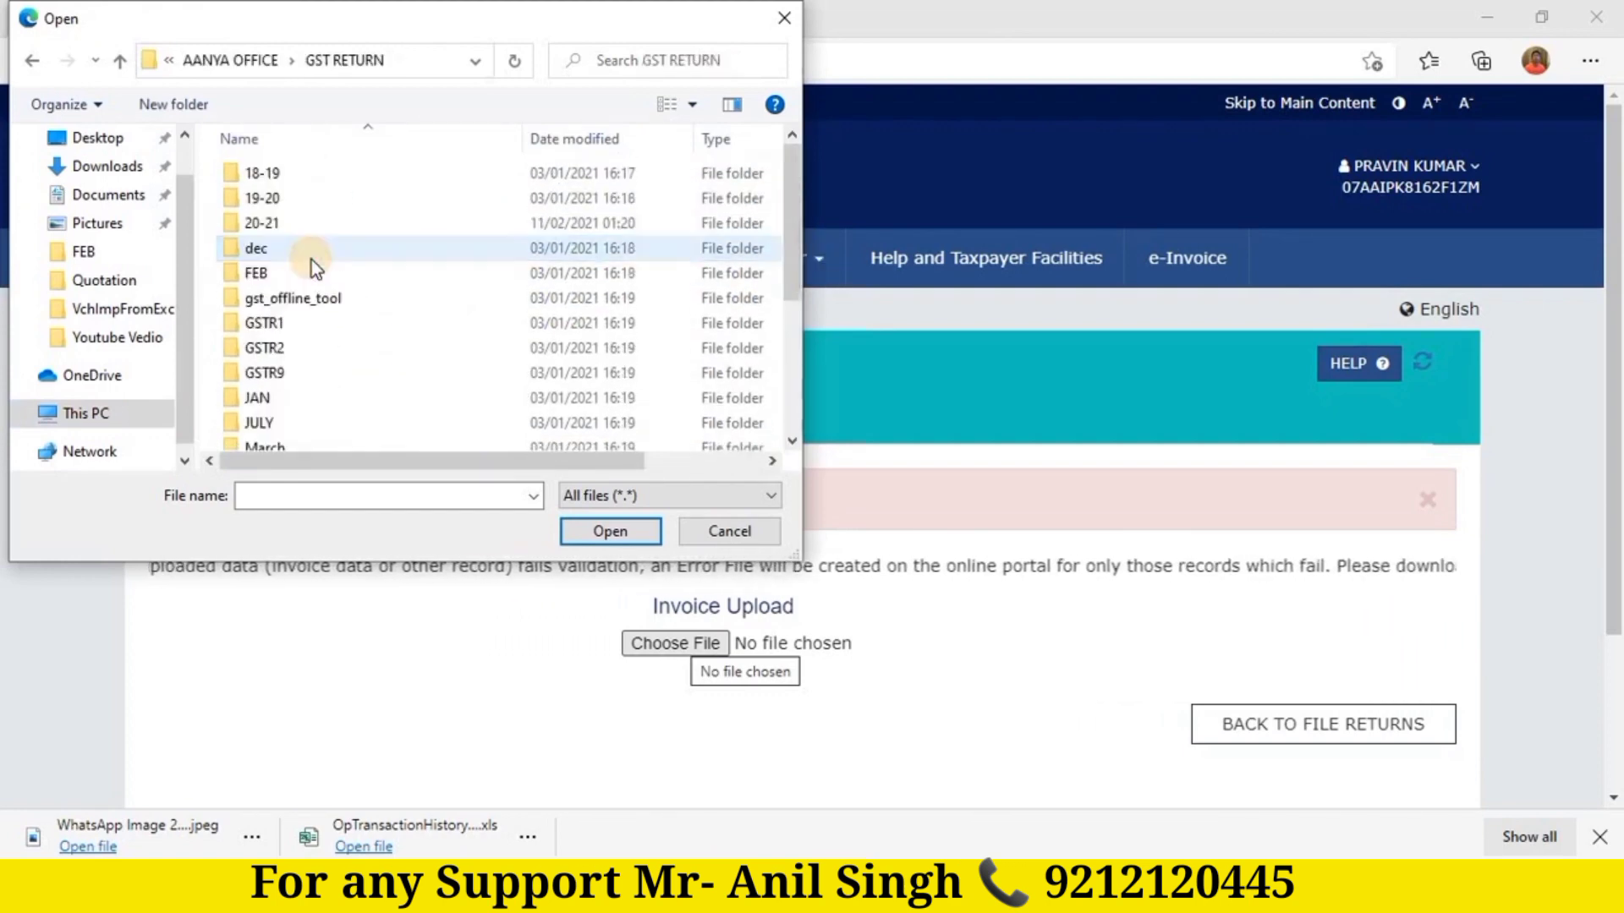
pyautogui.doubleClick(280, 223)
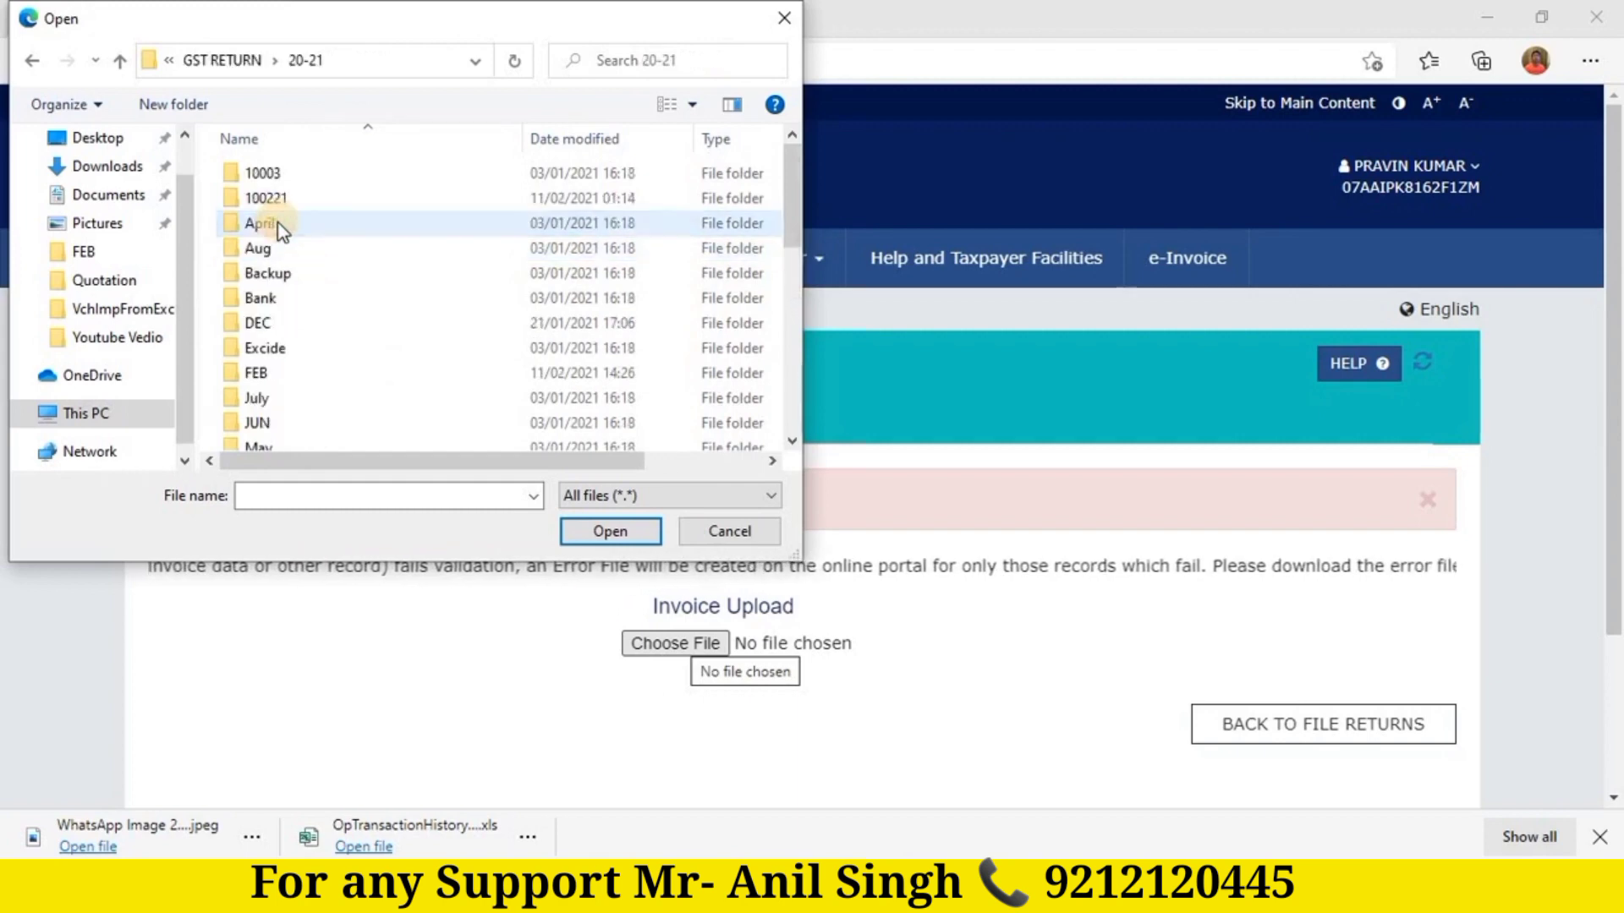
pyautogui.doubleClick(258, 374)
pyautogui.click(379, 329)
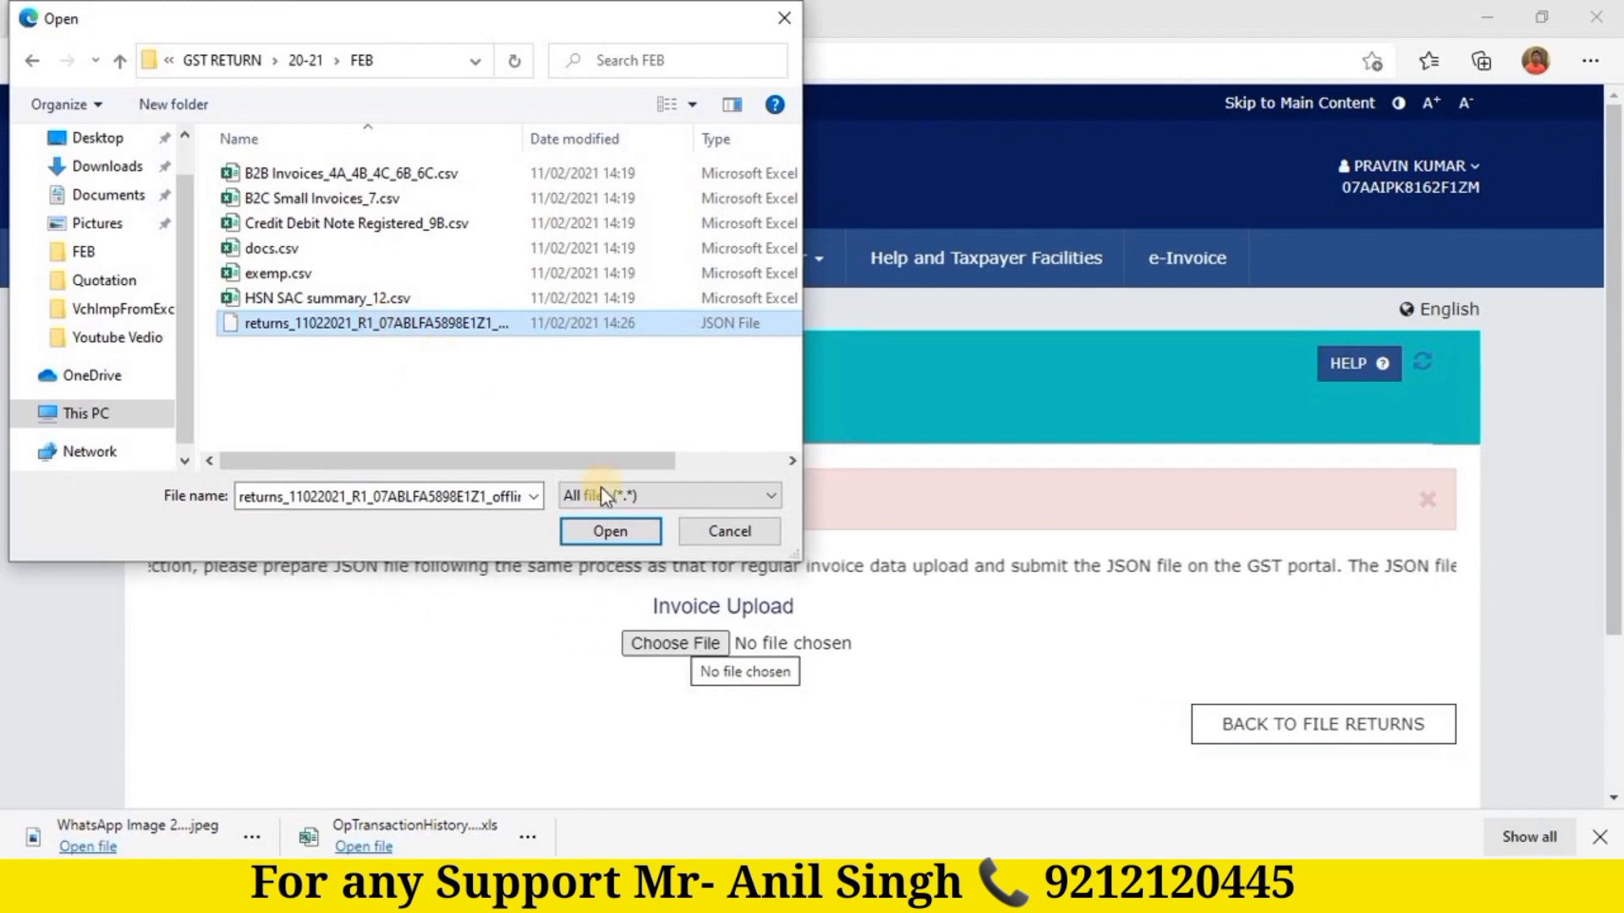
pyautogui.click(730, 533)
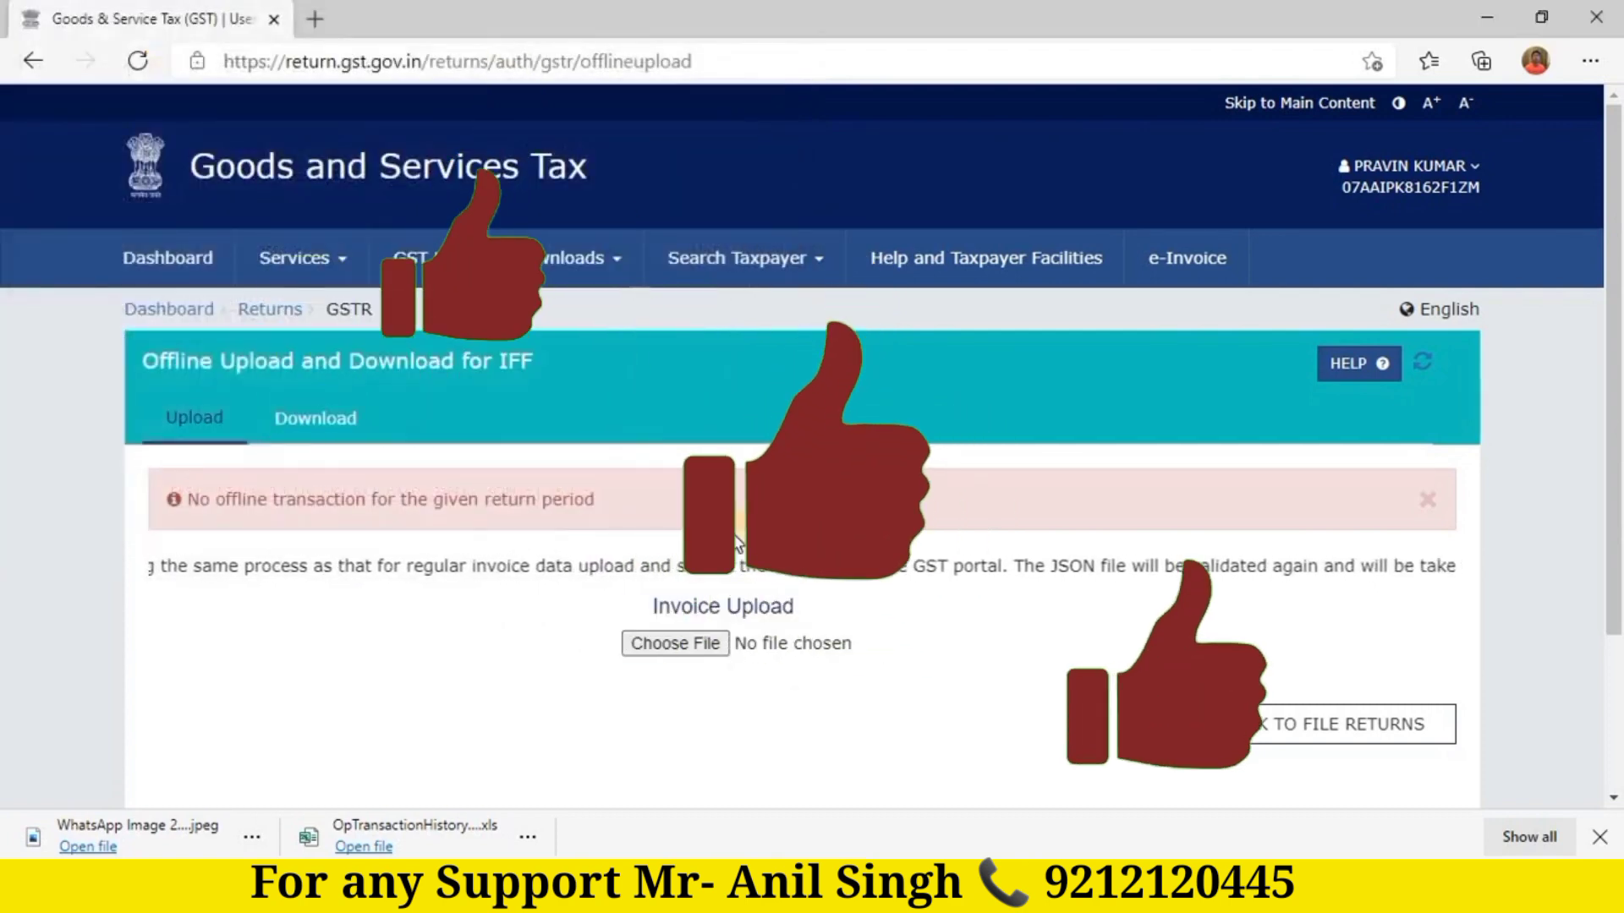